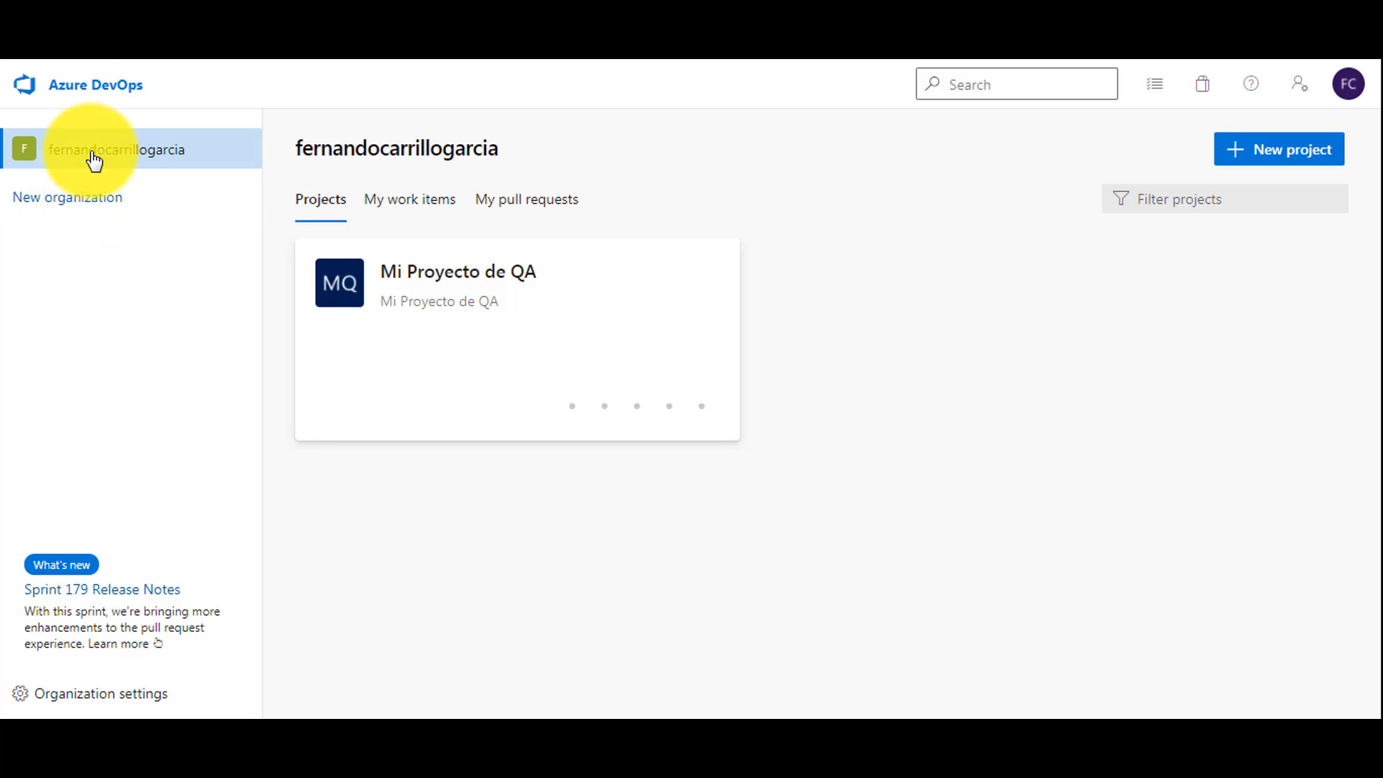
Open the project Mi Proyecto de QA, look over its dashboards and work items, and go to the team backlog.
left_click(94, 160)
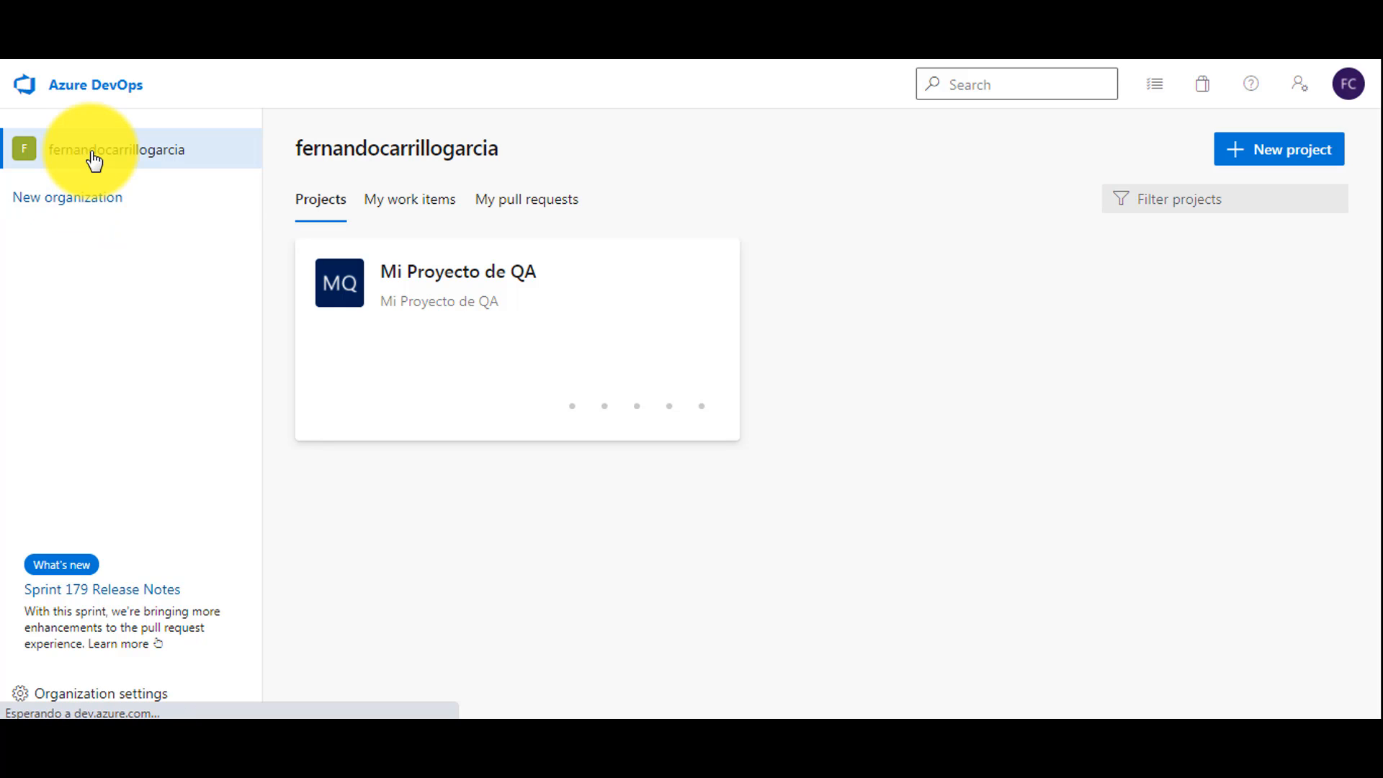
left_click(417, 269)
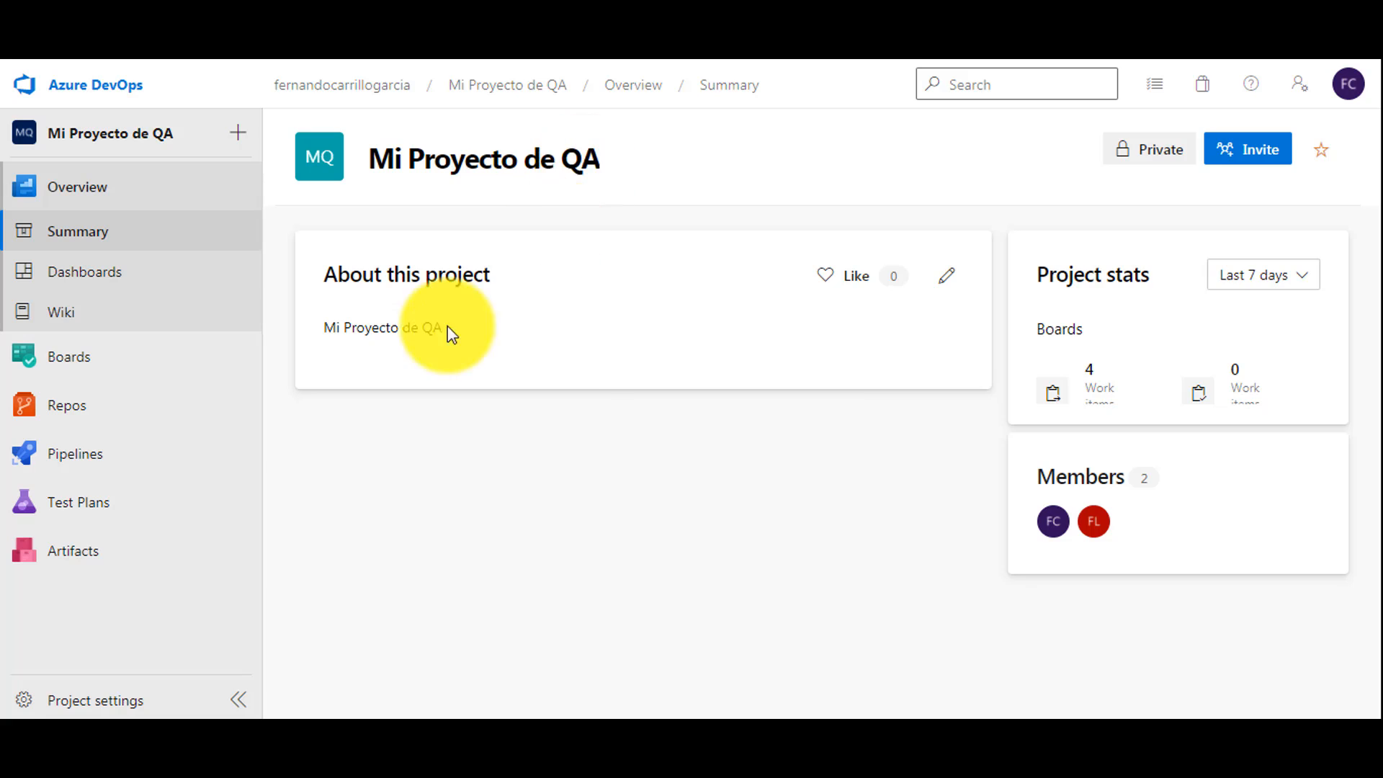
left_click(101, 278)
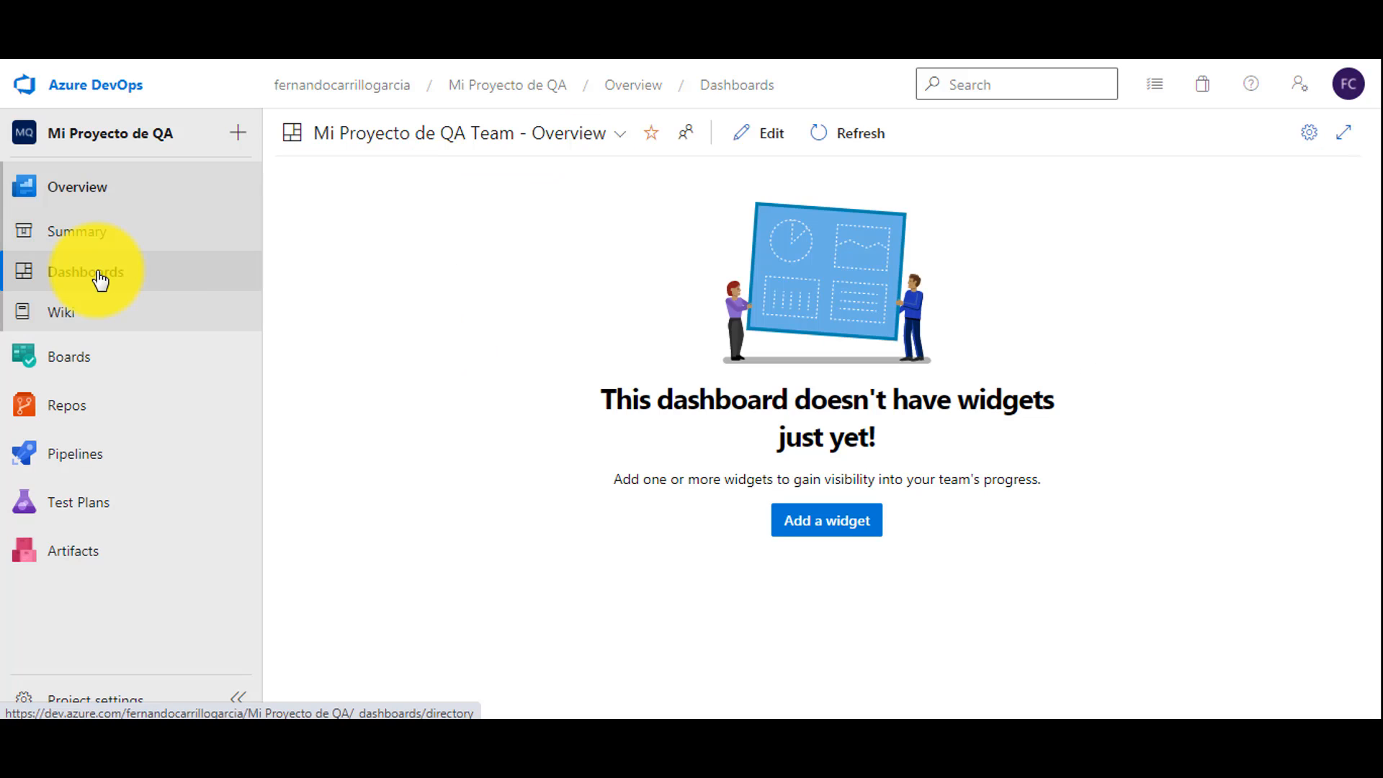
left_click(75, 358)
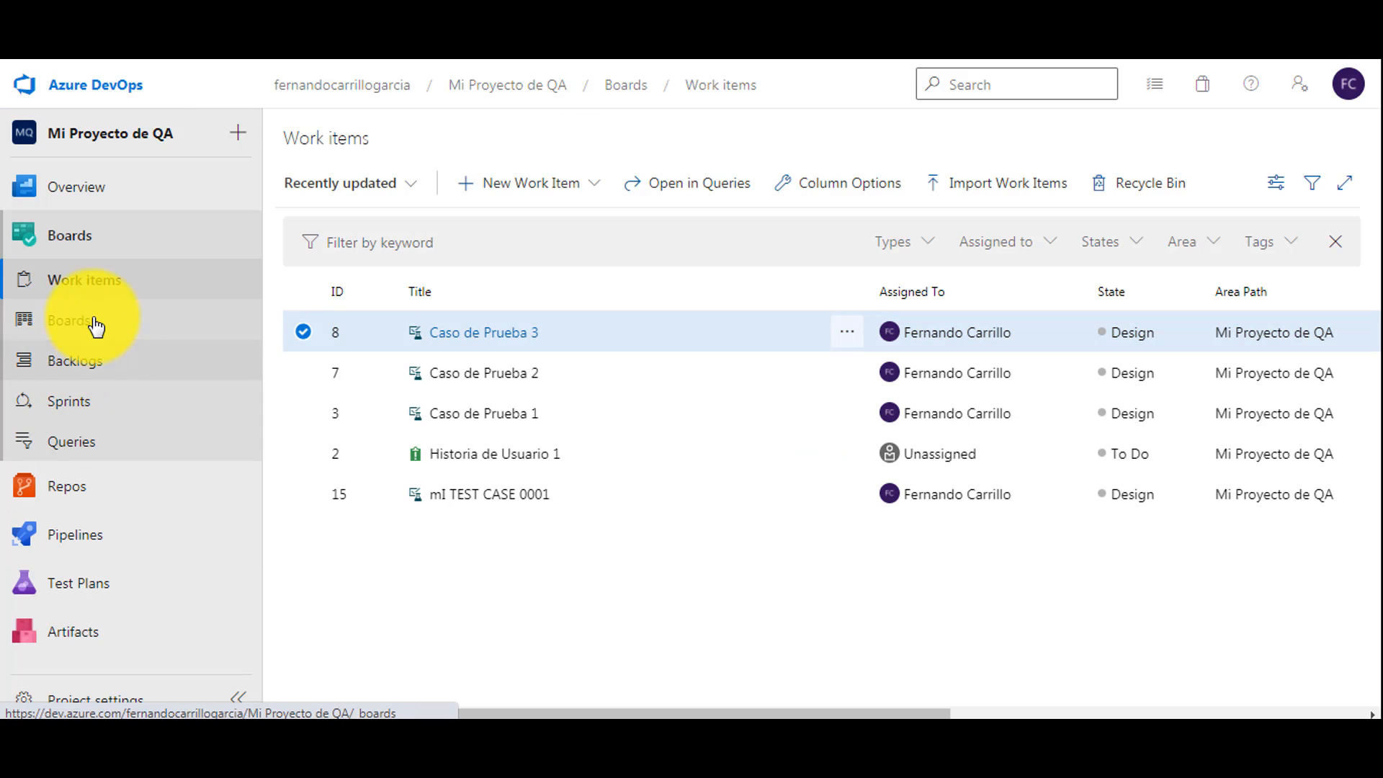
left_click(76, 367)
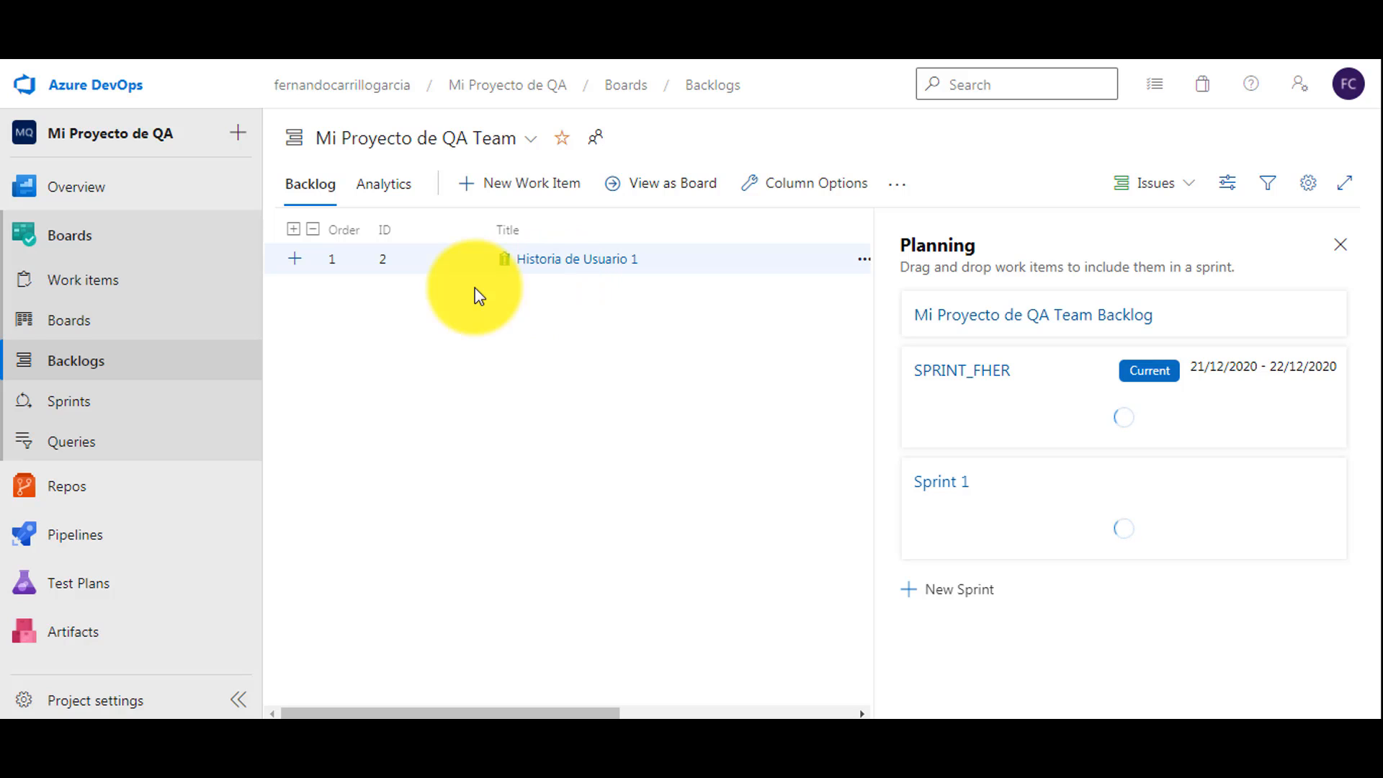
Add an issue titled "Historia de usuario 2" to the top of the backlog.
left_click(516, 193)
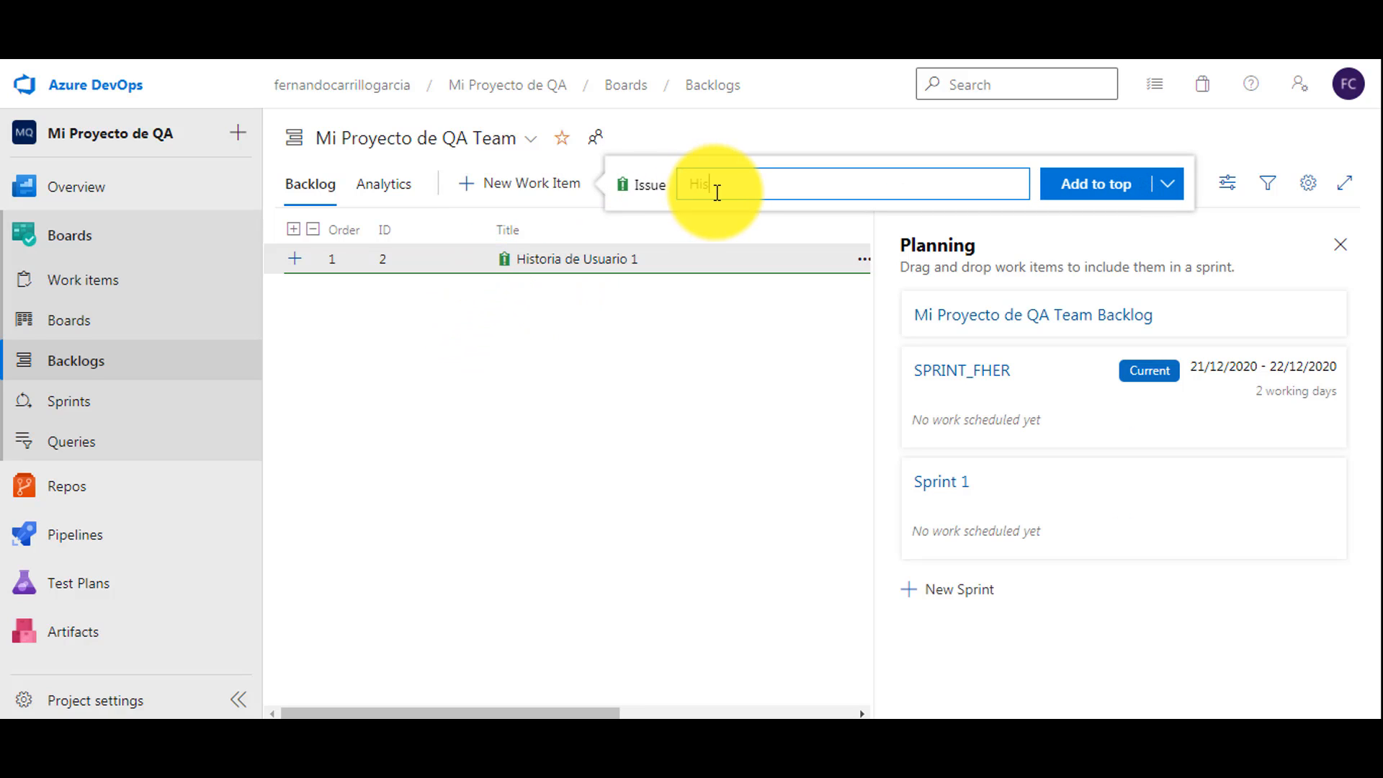
type("Historia de usuario 2")
left_click(1074, 189)
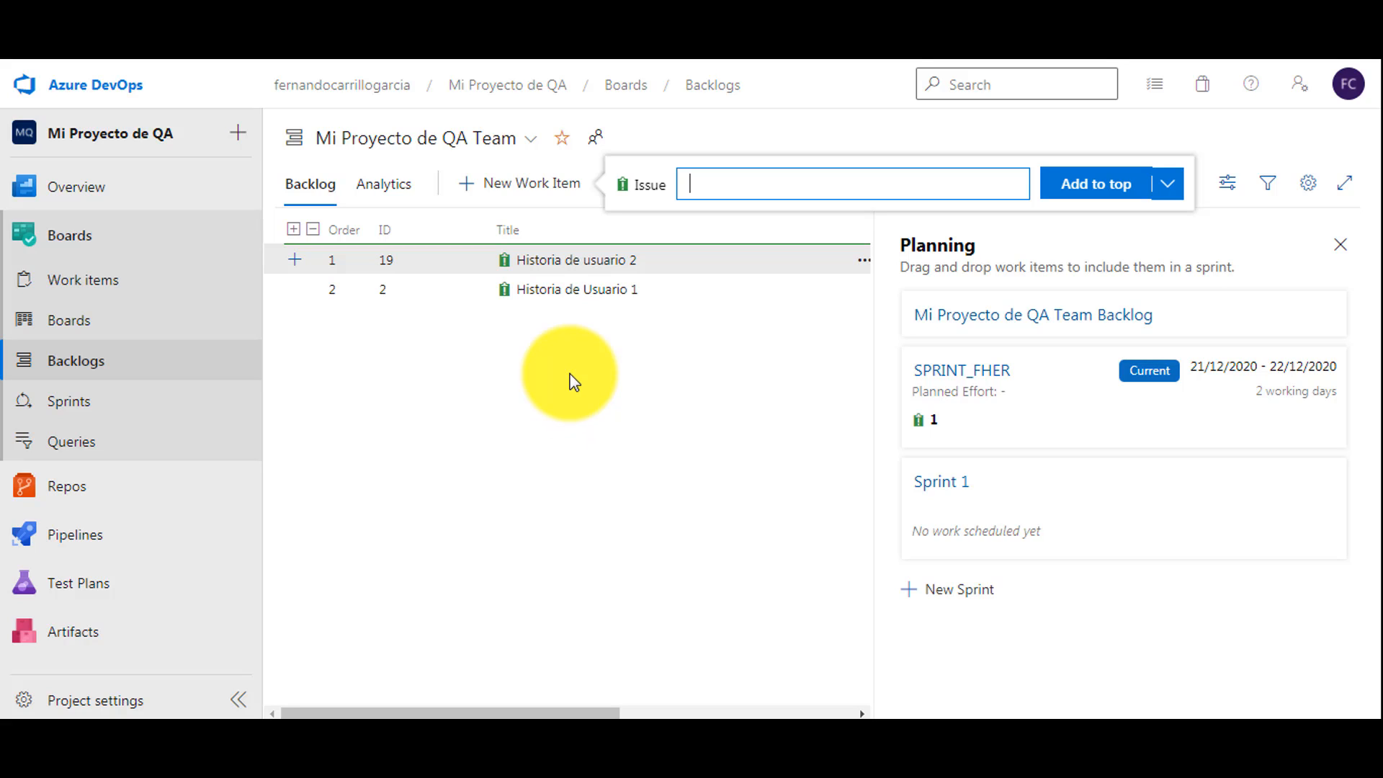
Enter the description "DEscripción de la HU" in the issue Historia de usuario 2, then save and close it.
left_click(578, 261)
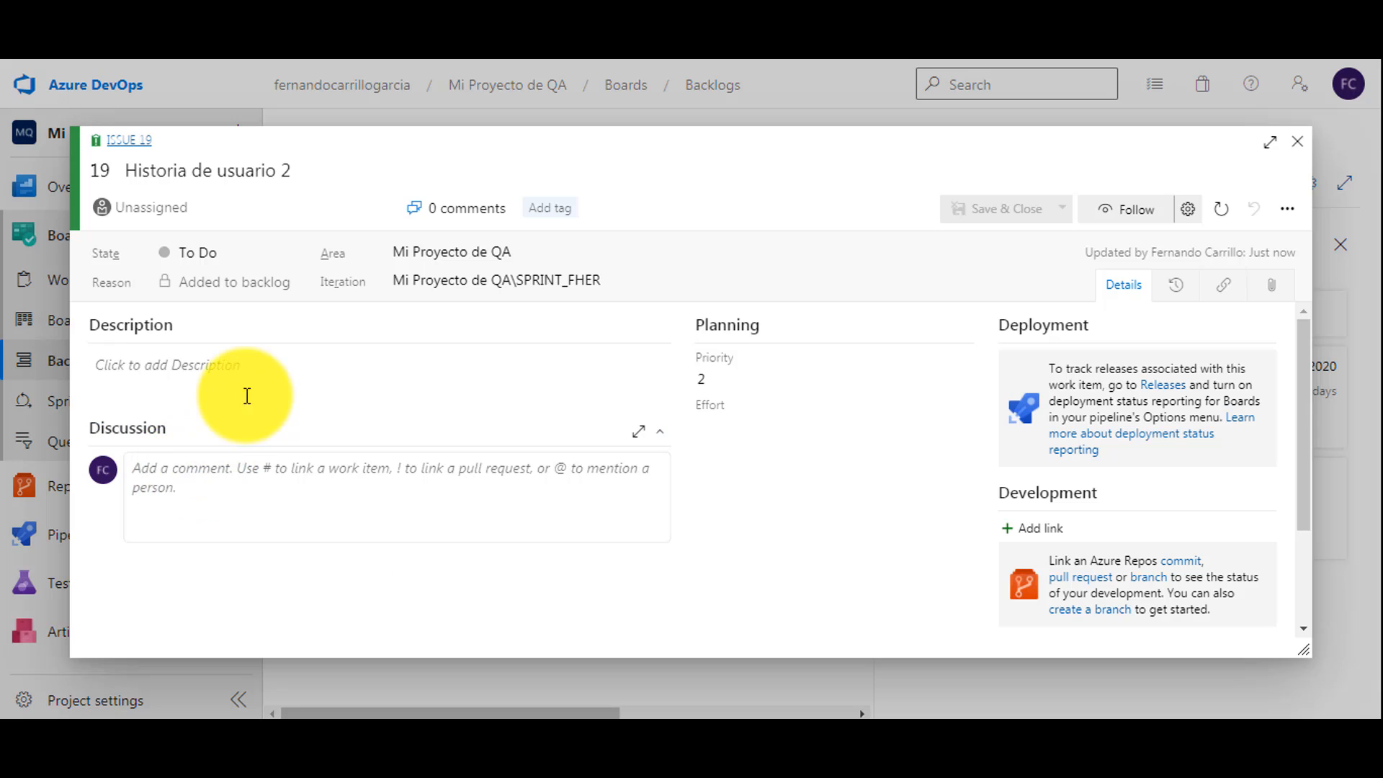
left_click(248, 382)
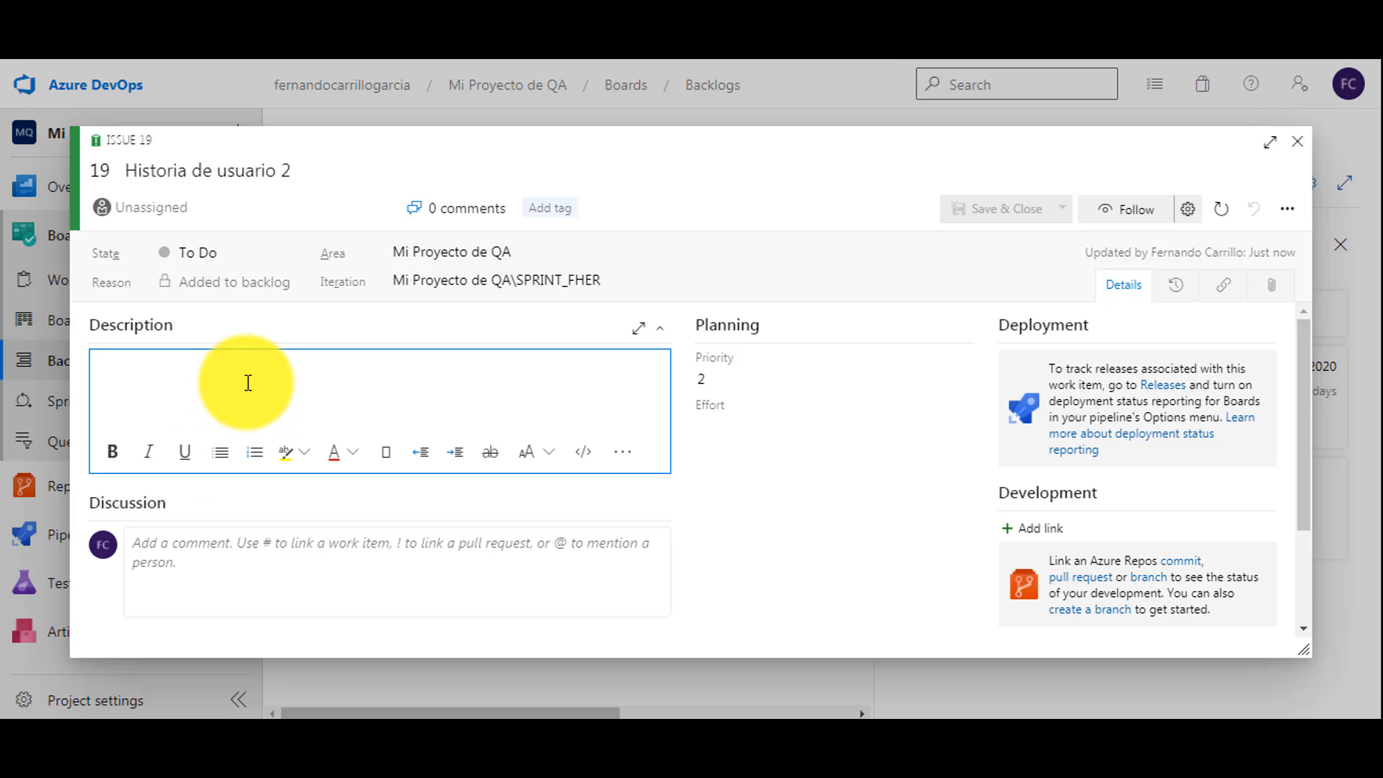
type("DEscripción de la ")
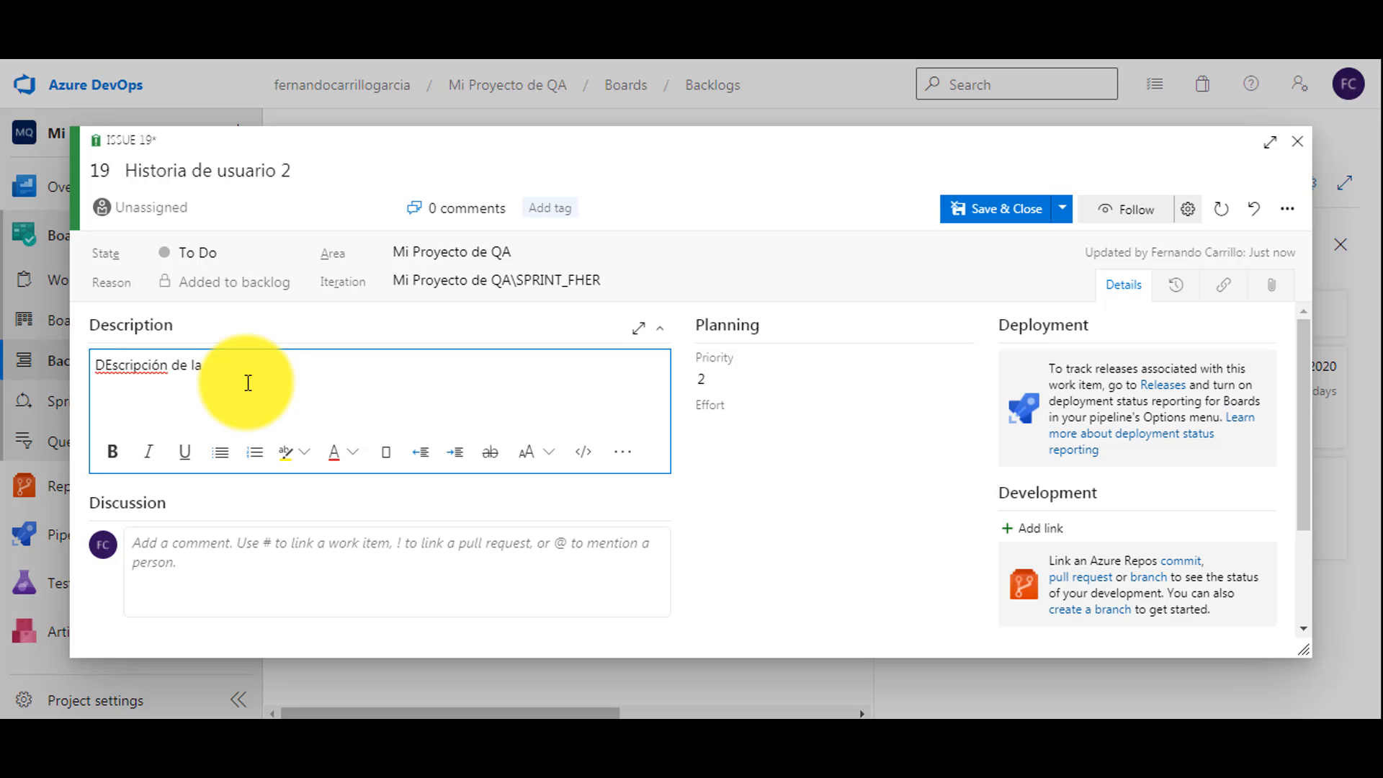
type("HU")
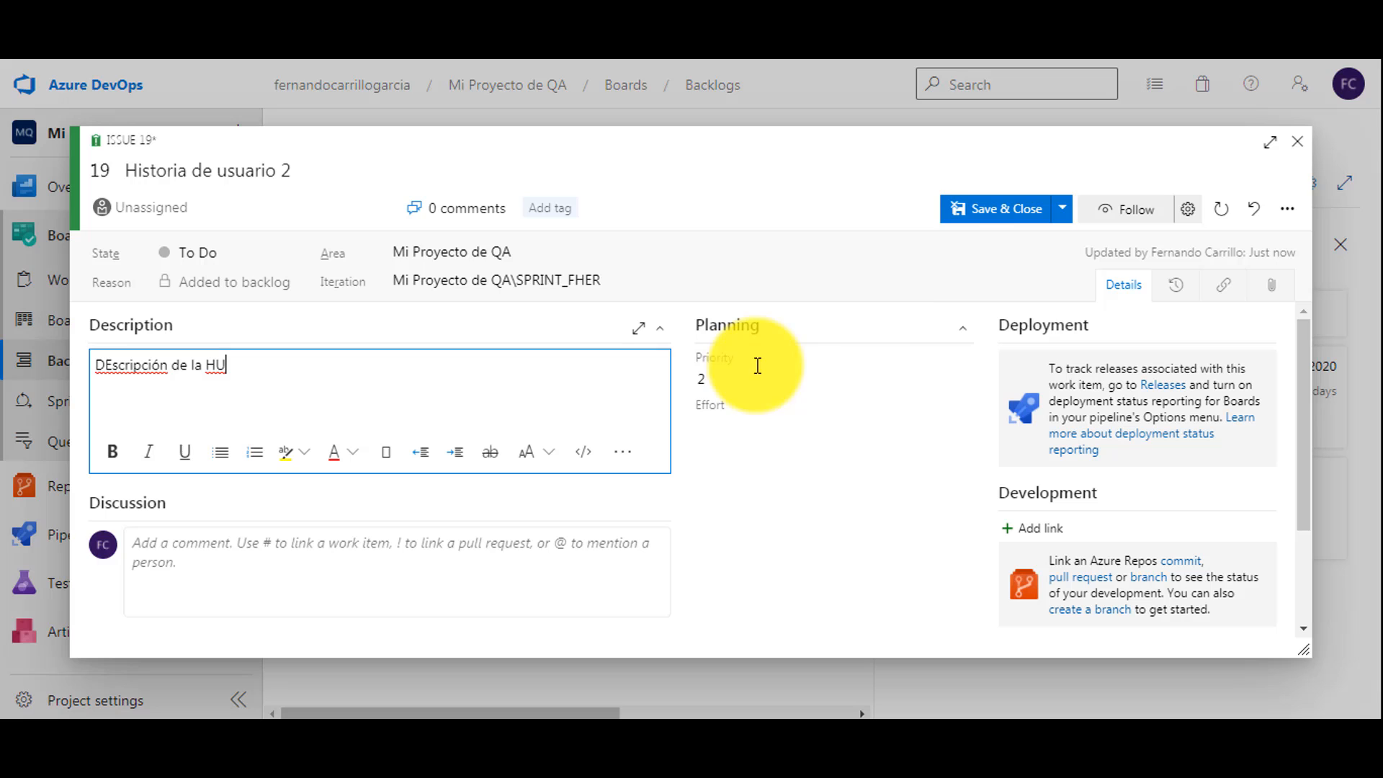
left_click(993, 214)
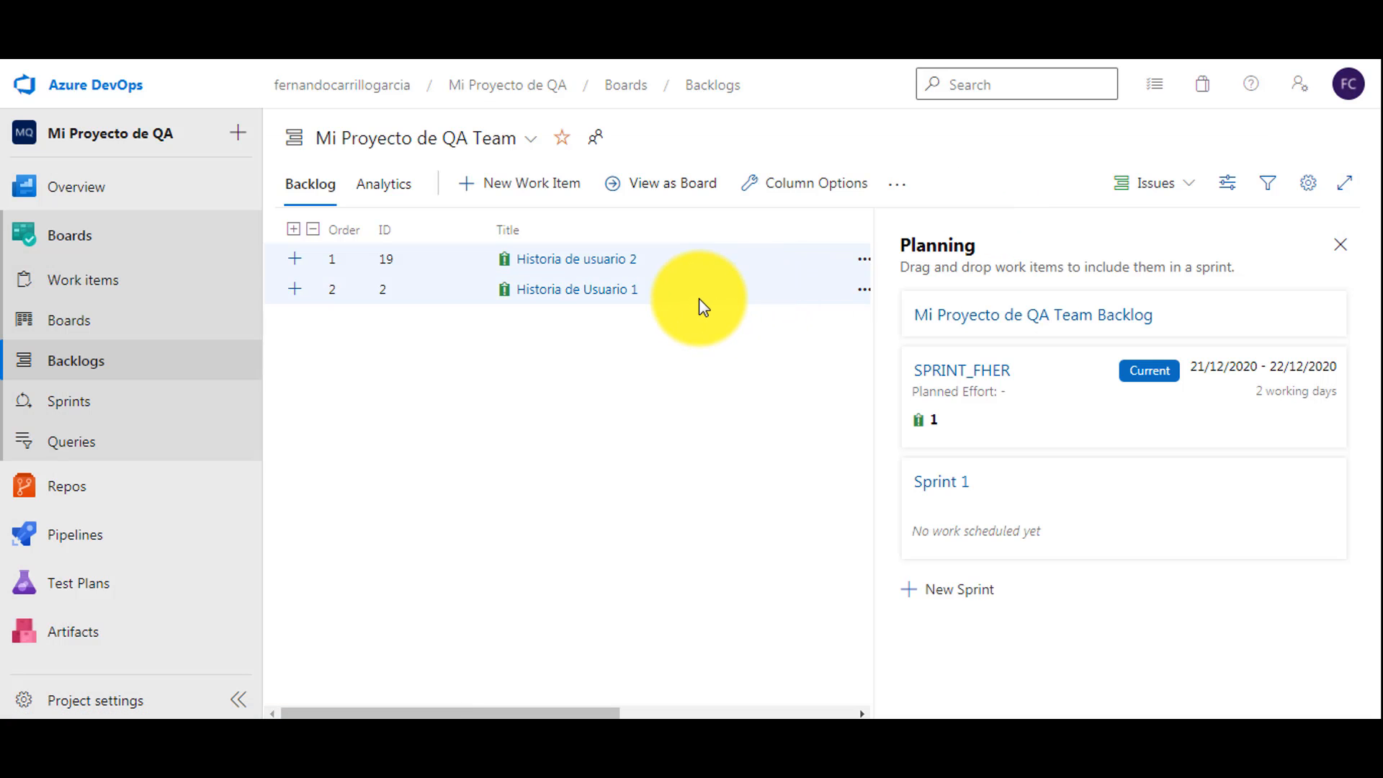
On the team's board, add a test named "Caso de Prueba #1" to the Historia de usuario 2 card.
left_click(707, 261)
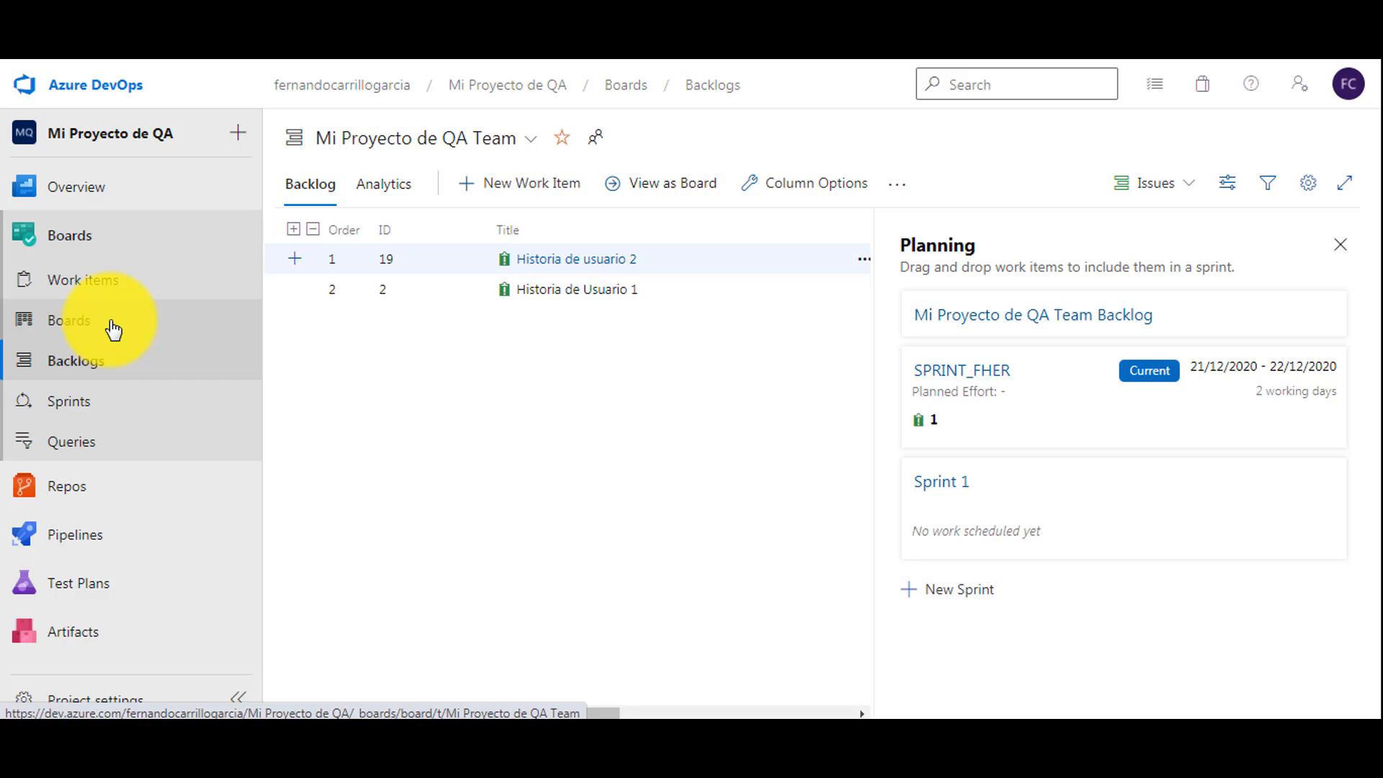
left_click(71, 330)
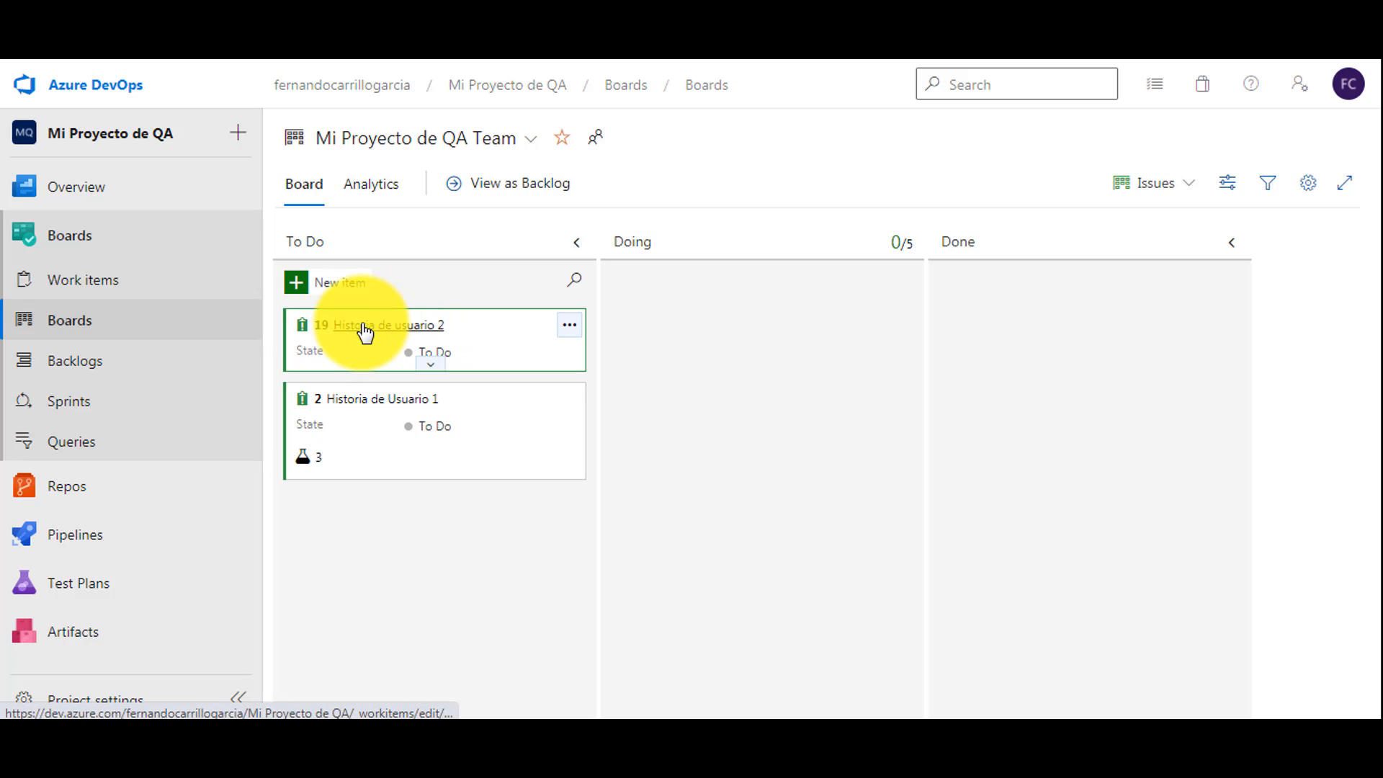
left_click(569, 328)
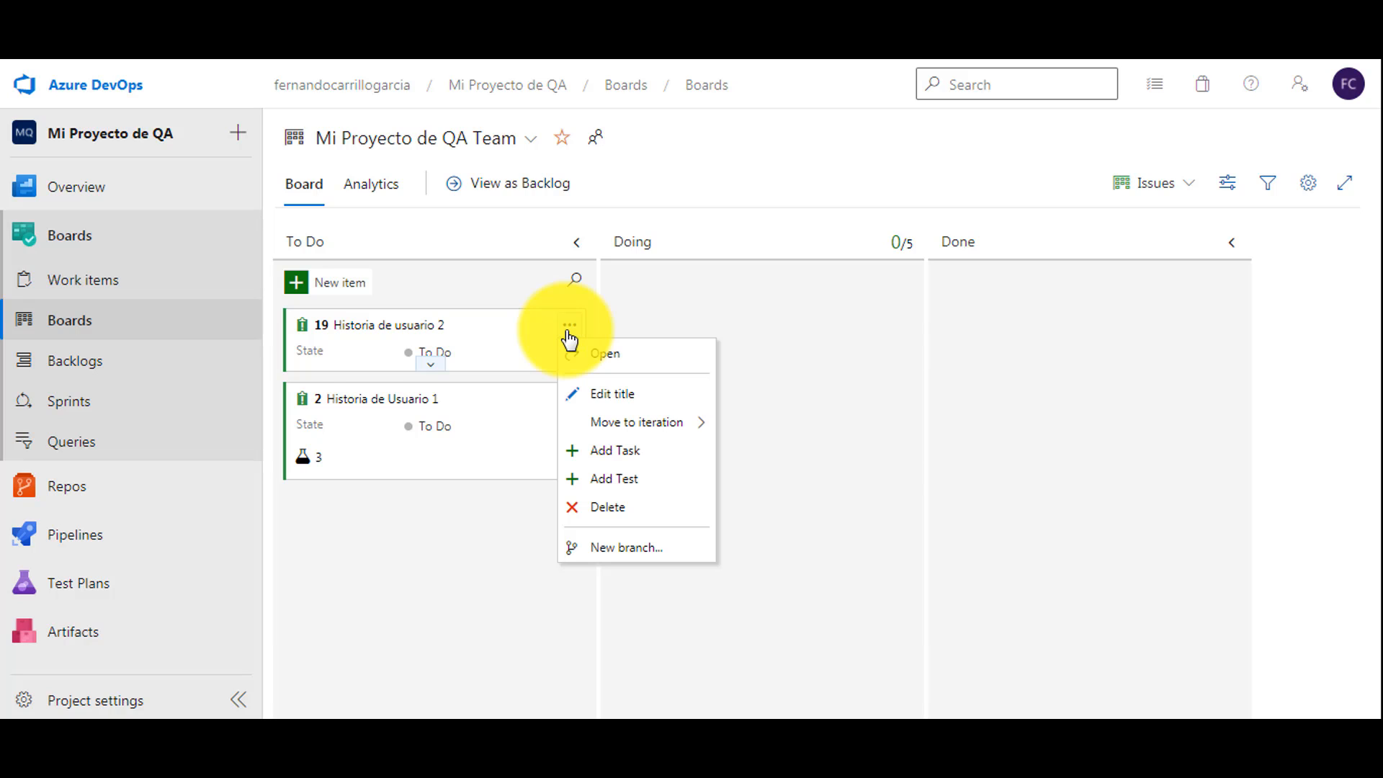
left_click(613, 479)
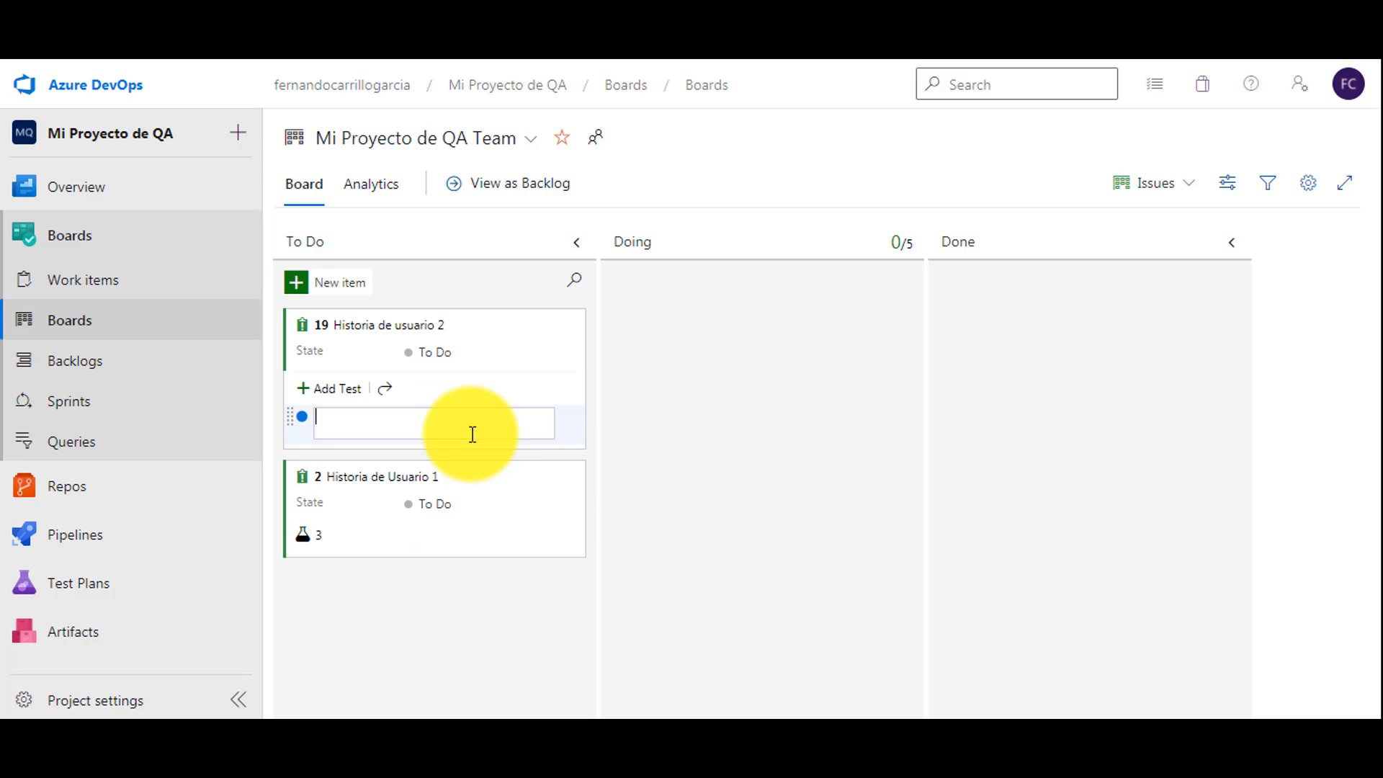
type("Caso de Prueba #1")
key("Return")
Add two more tests, "Caso de Prueba #2" and "Caso de Prueba #3", to the Historia de usuario 2 card.
type("Cas")
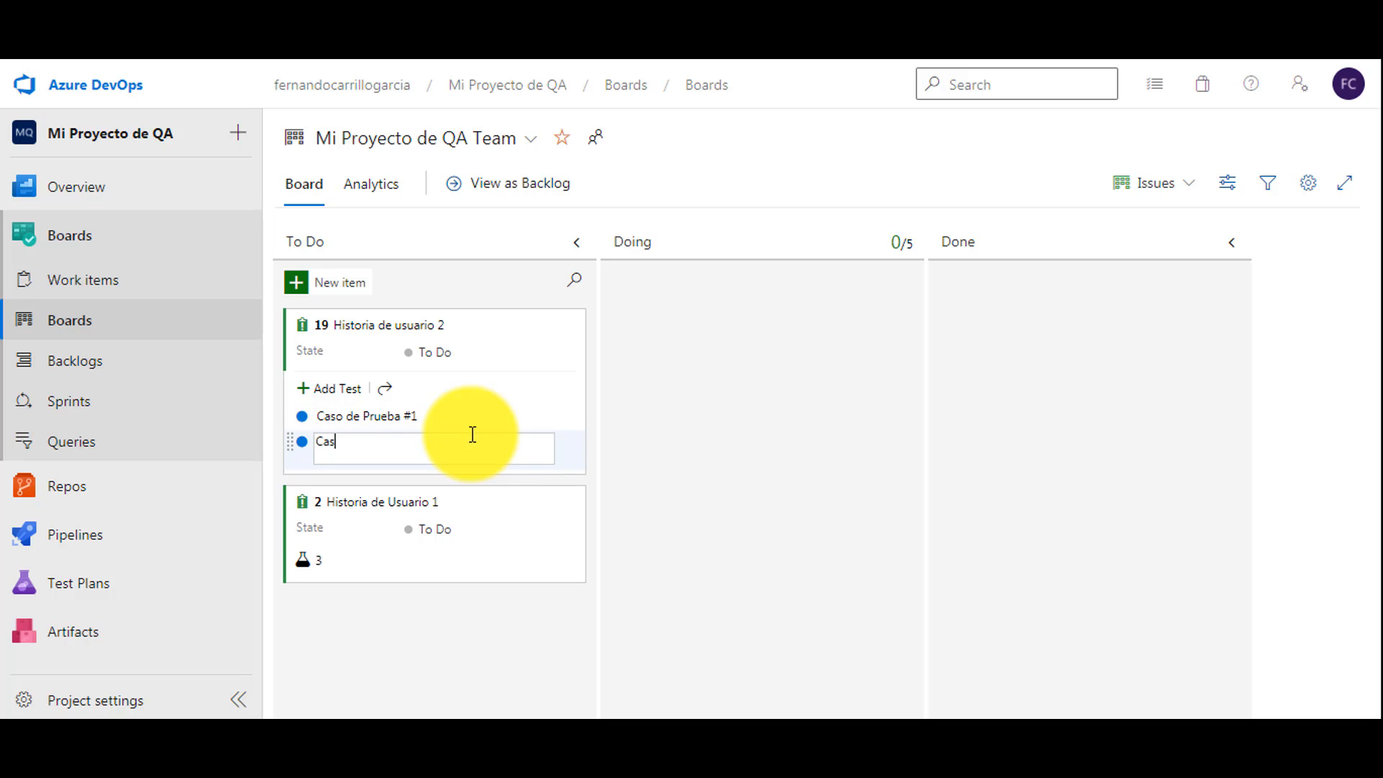
type("osde Prueba #2")
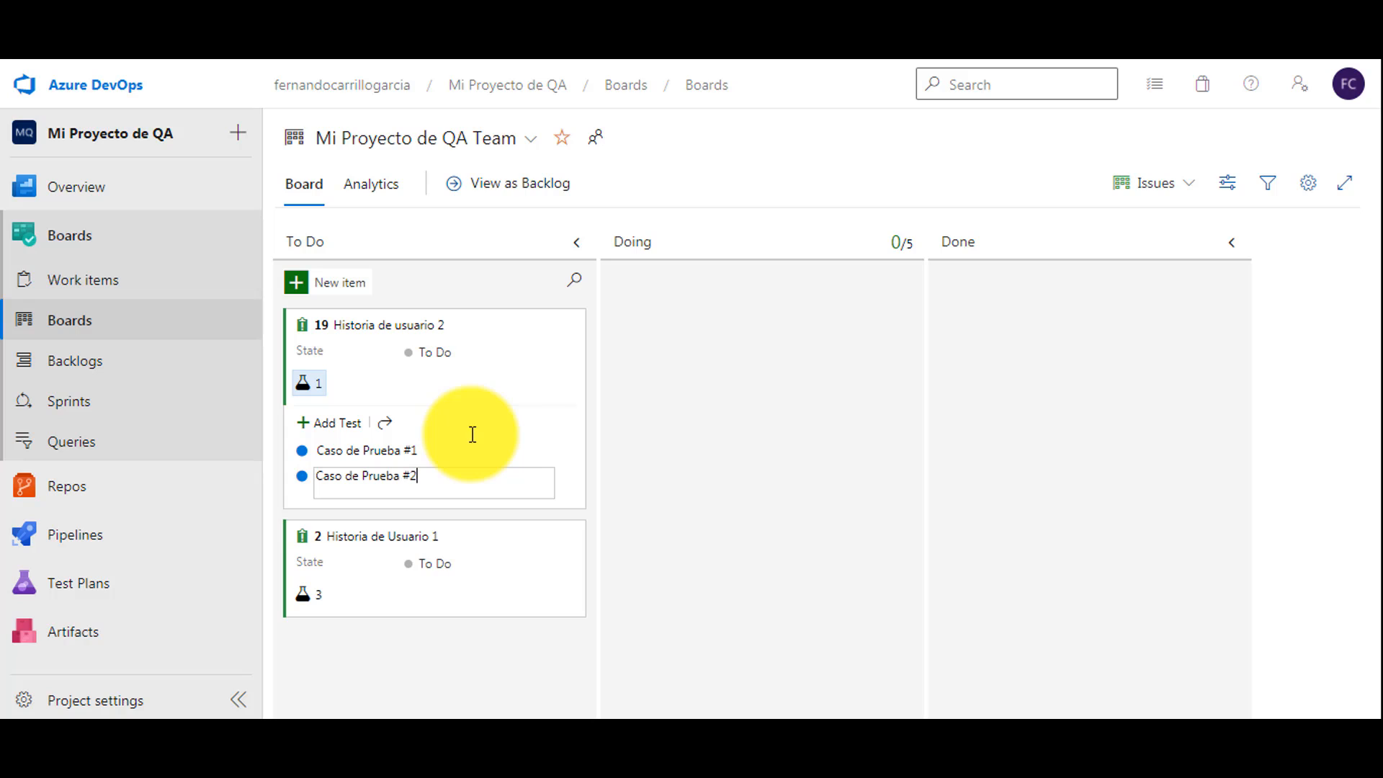
key("Return")
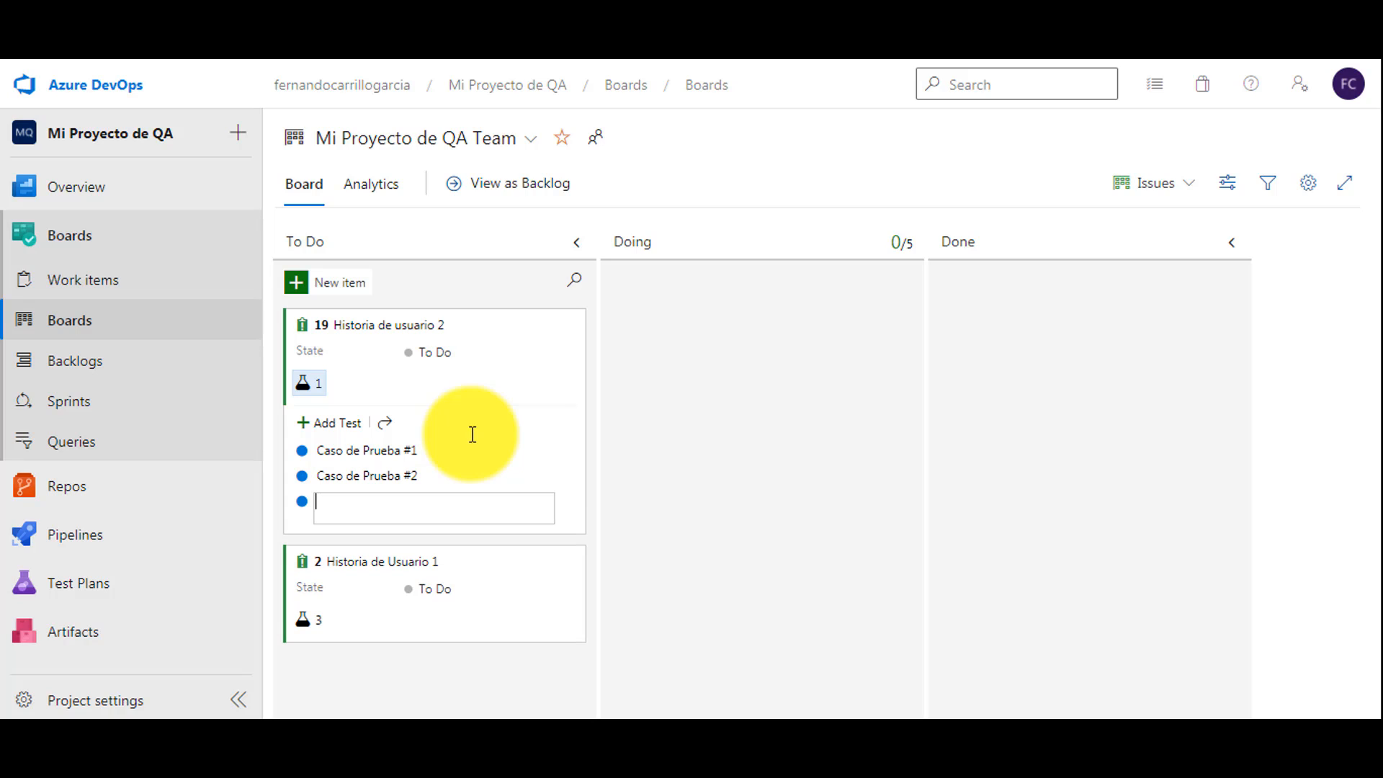
type("Caso de Prueba #3")
key("Return")
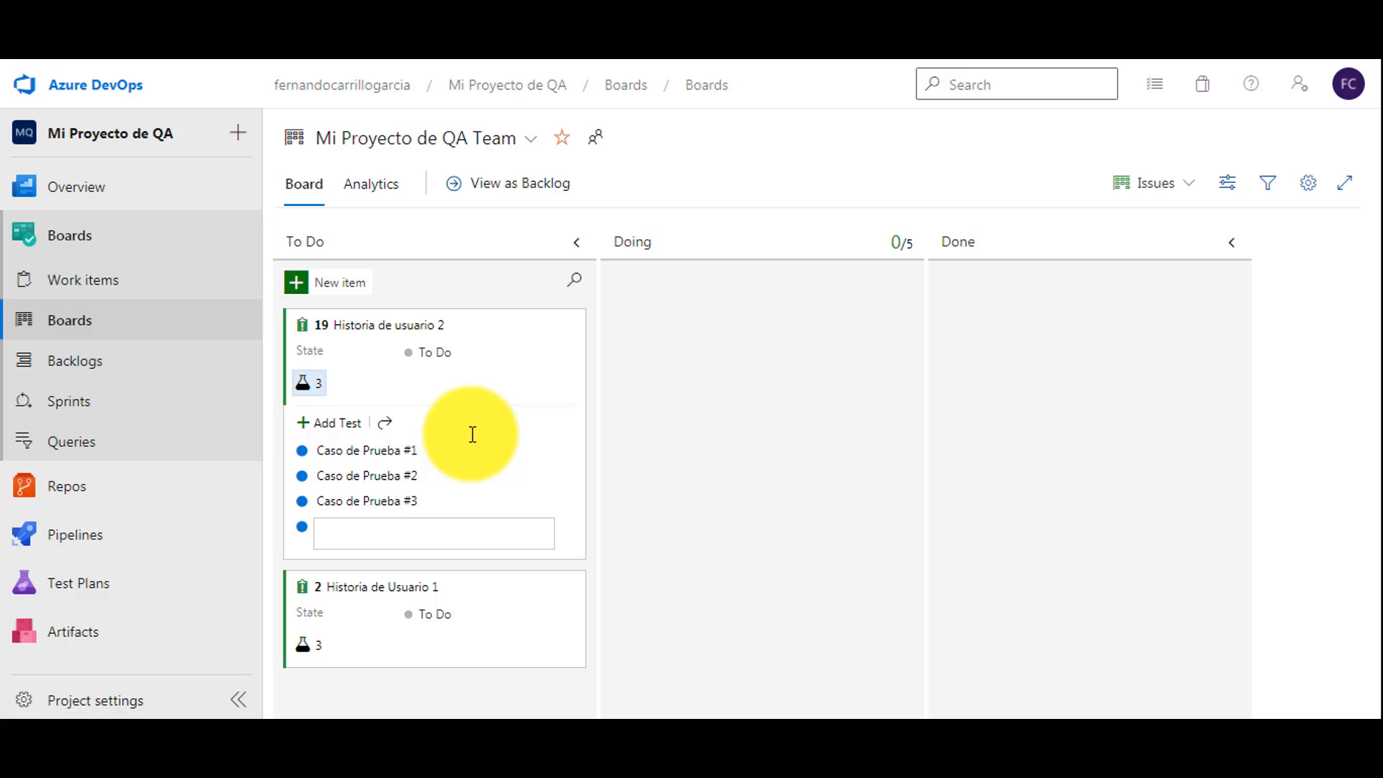
left_click(660, 485)
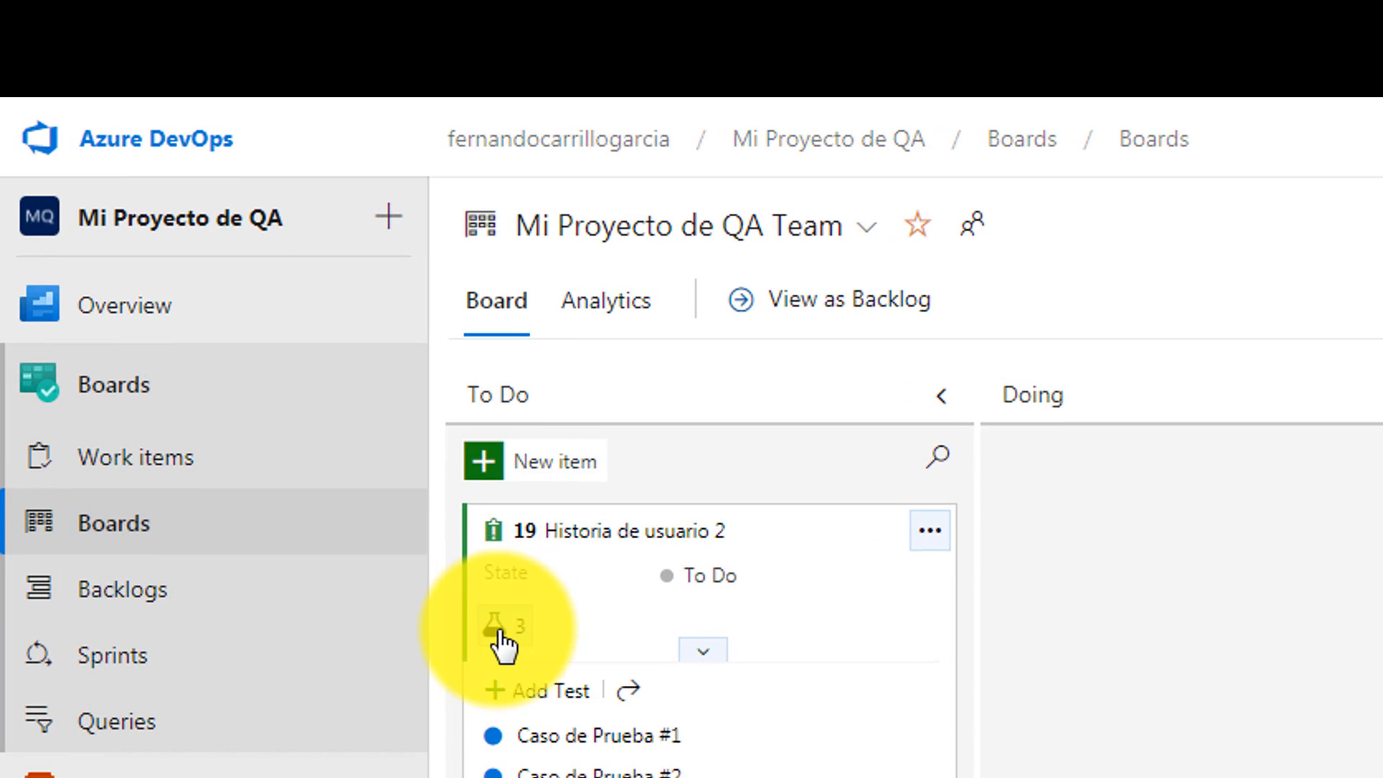
Expand the Historia de usuario 2 card's details and test list, and open the test case Caso de Prueba #1.
mouse_move(361, 409)
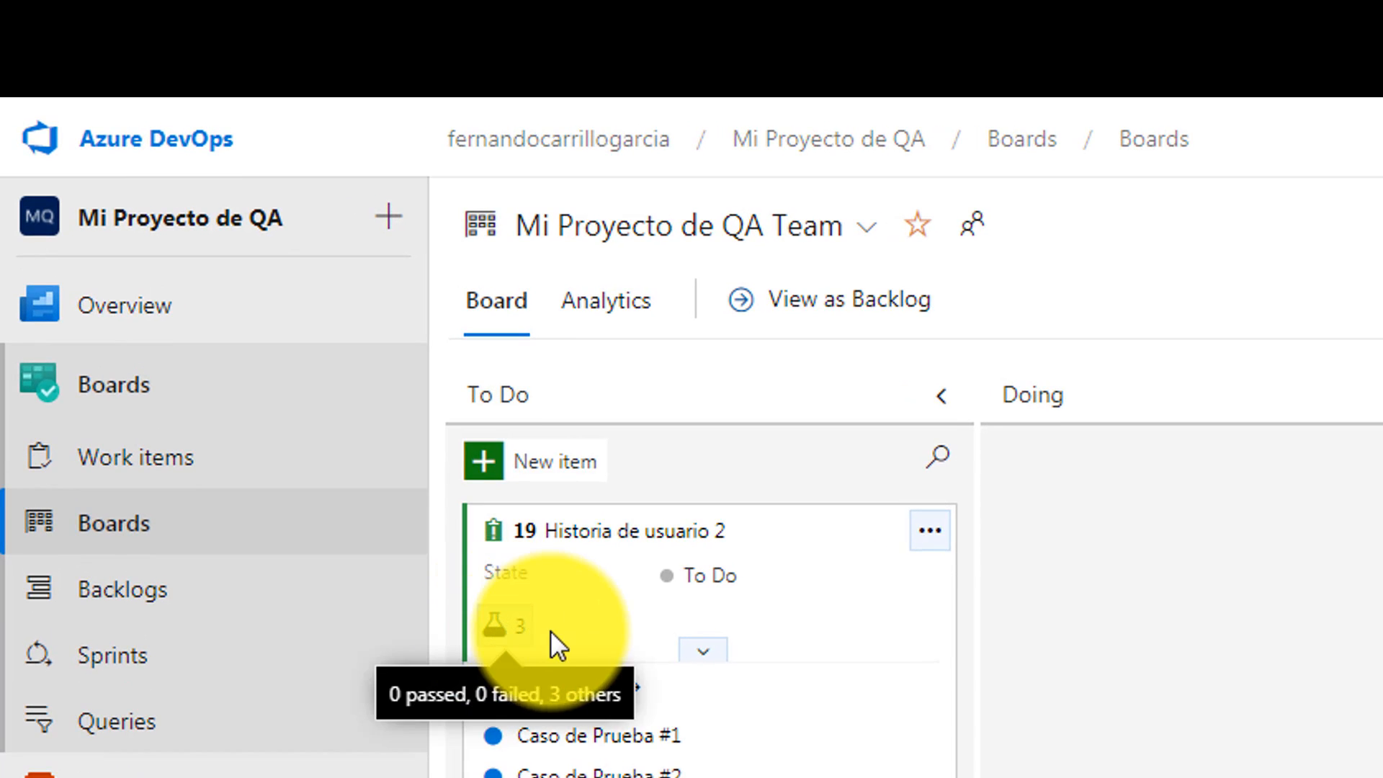
left_click(495, 627)
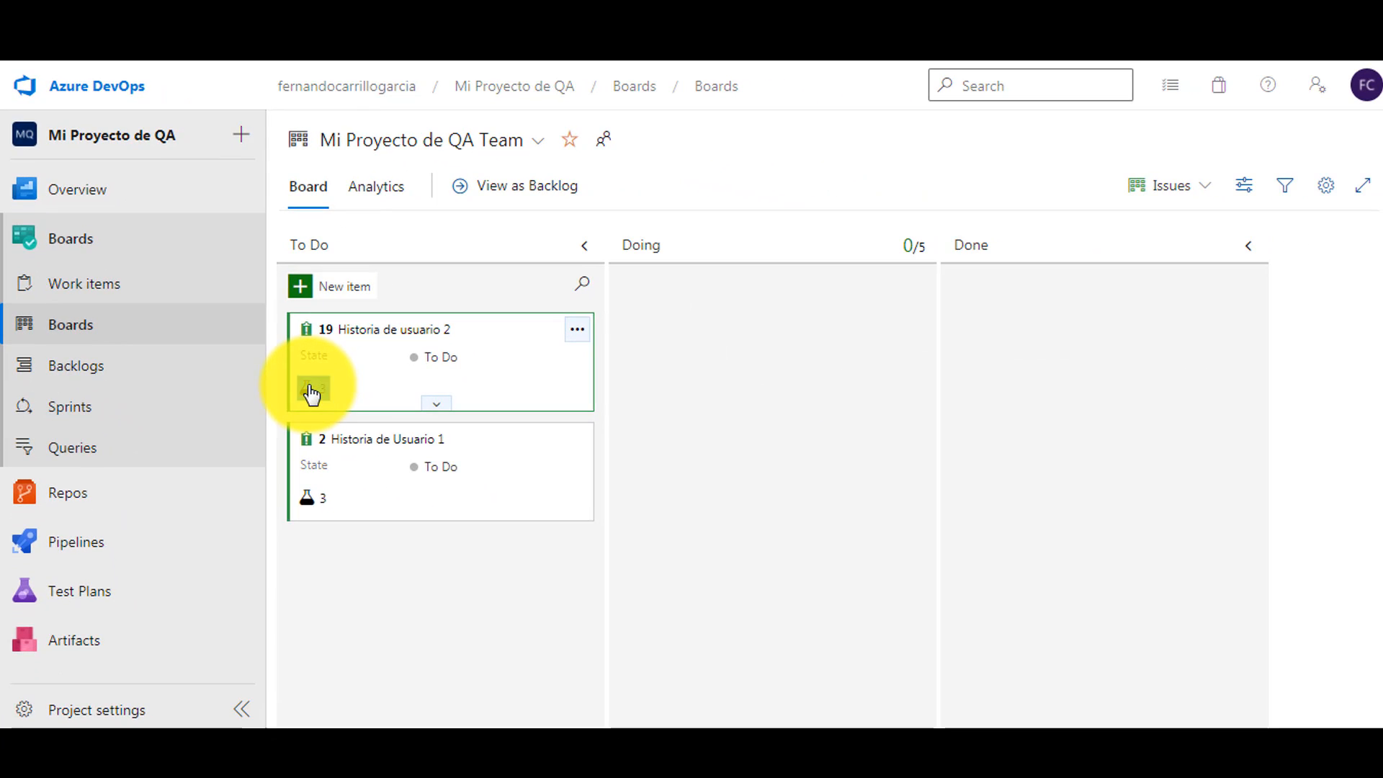
left_click(312, 393)
left_click(312, 393)
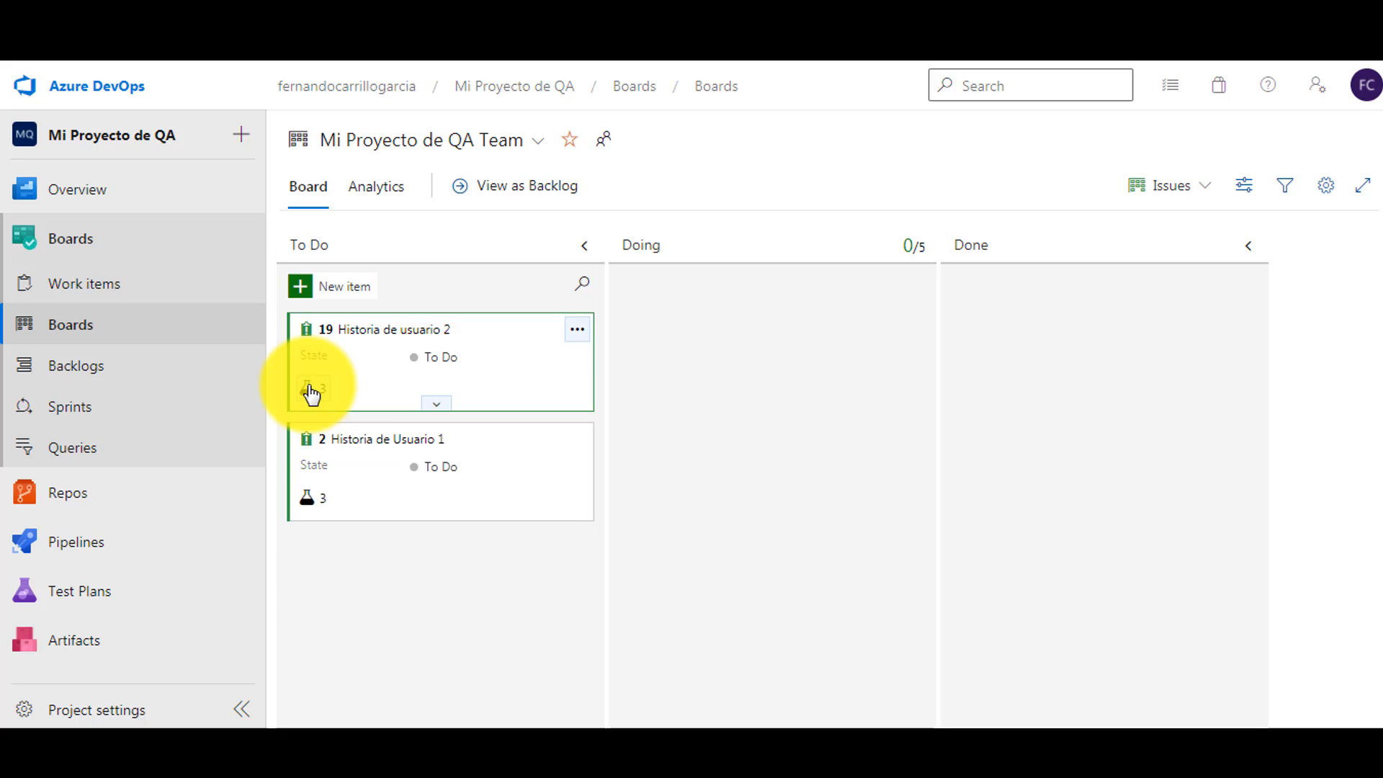
left_click(437, 404)
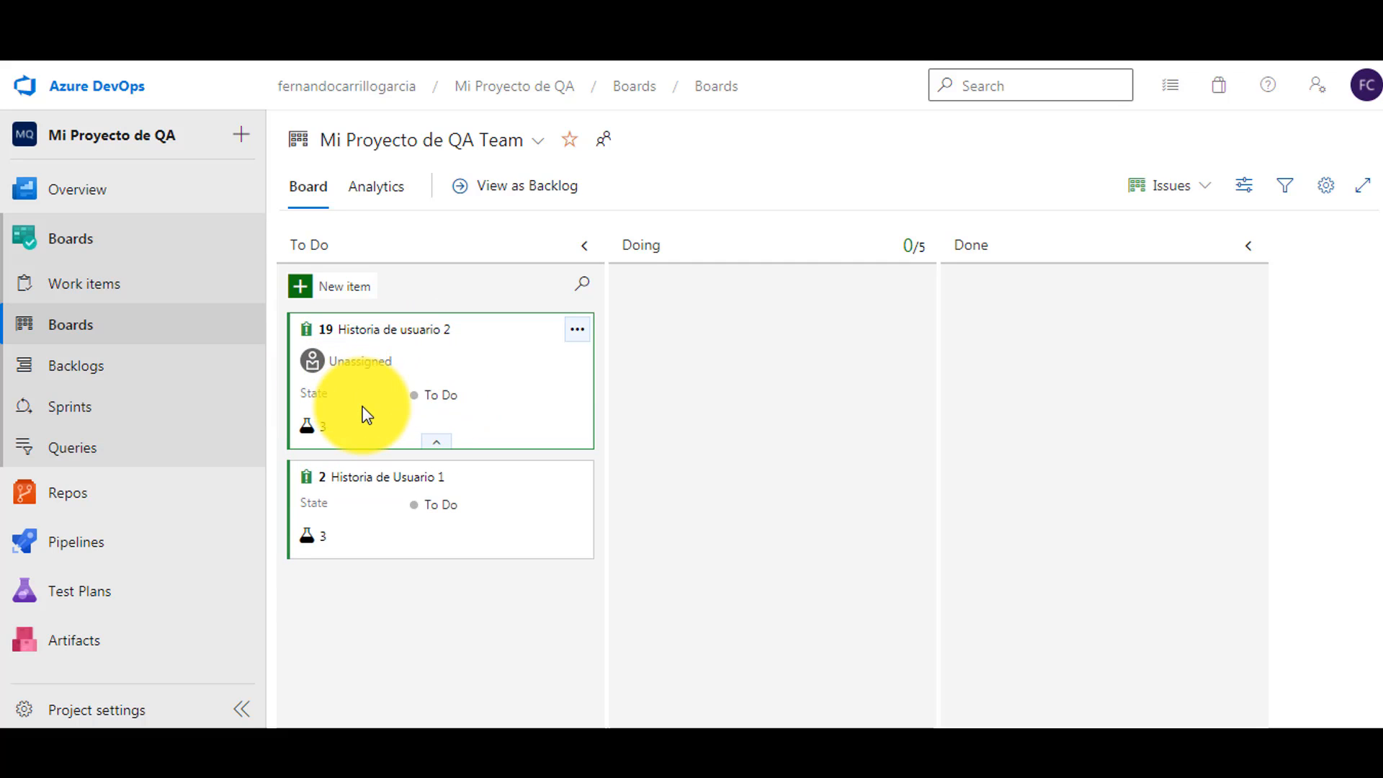
left_click(315, 427)
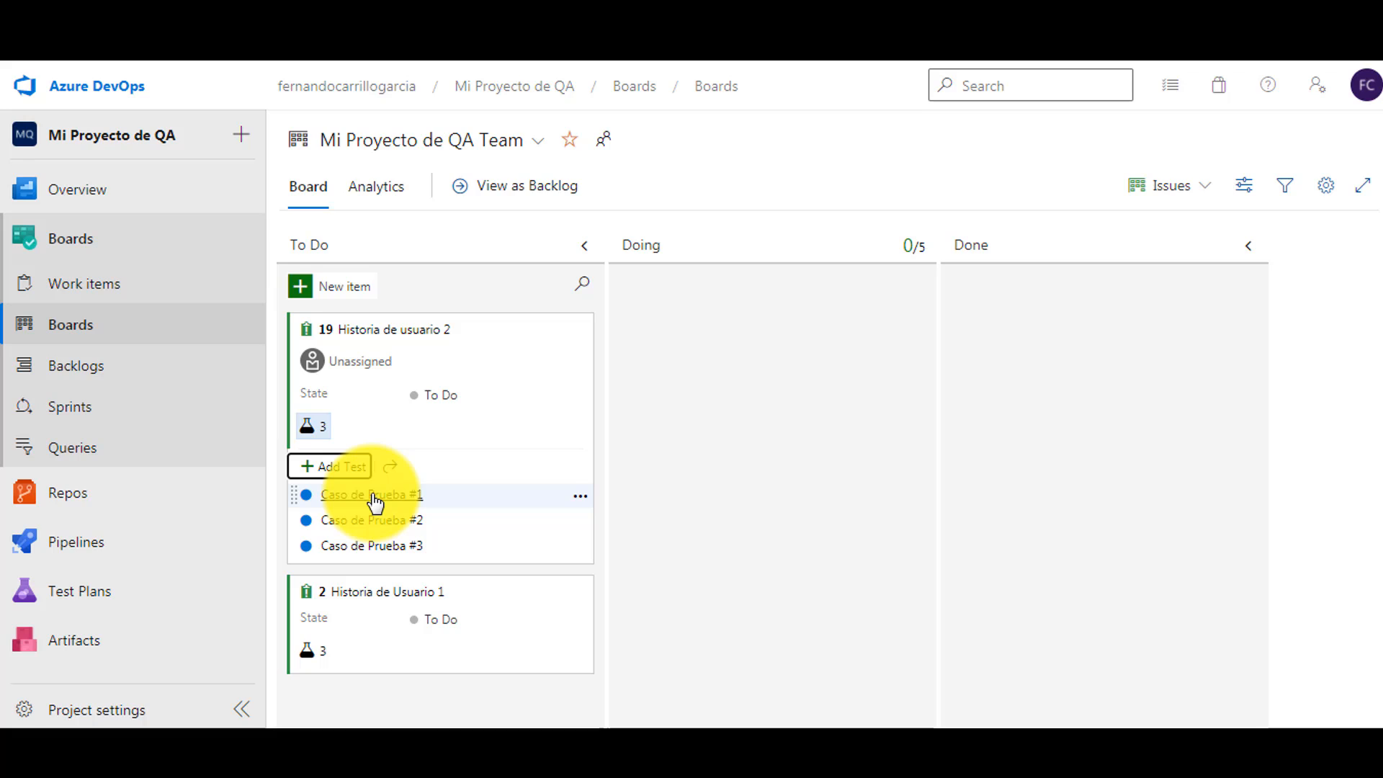
left_click(371, 495)
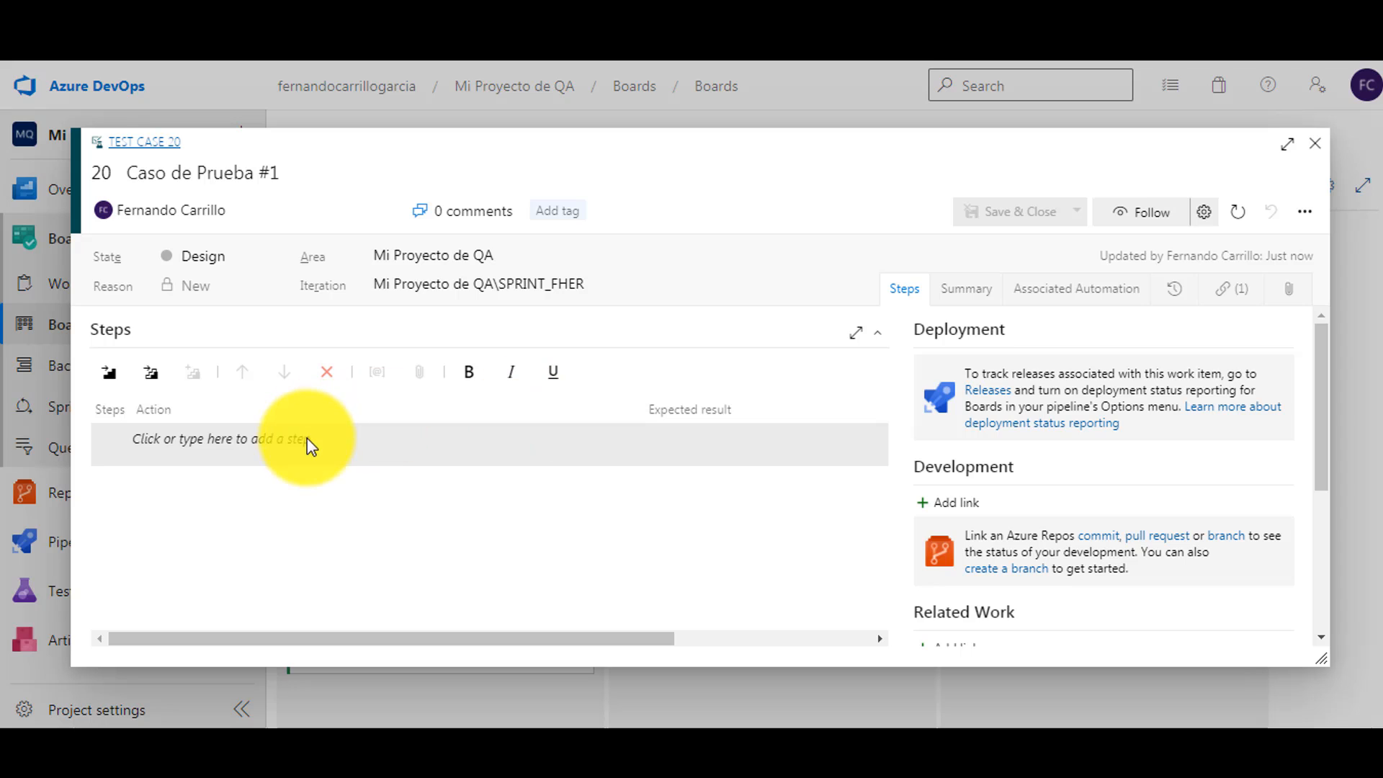
Review the summary, associated automation and history of the test case Caso de Prueba #1.
left_click(955, 294)
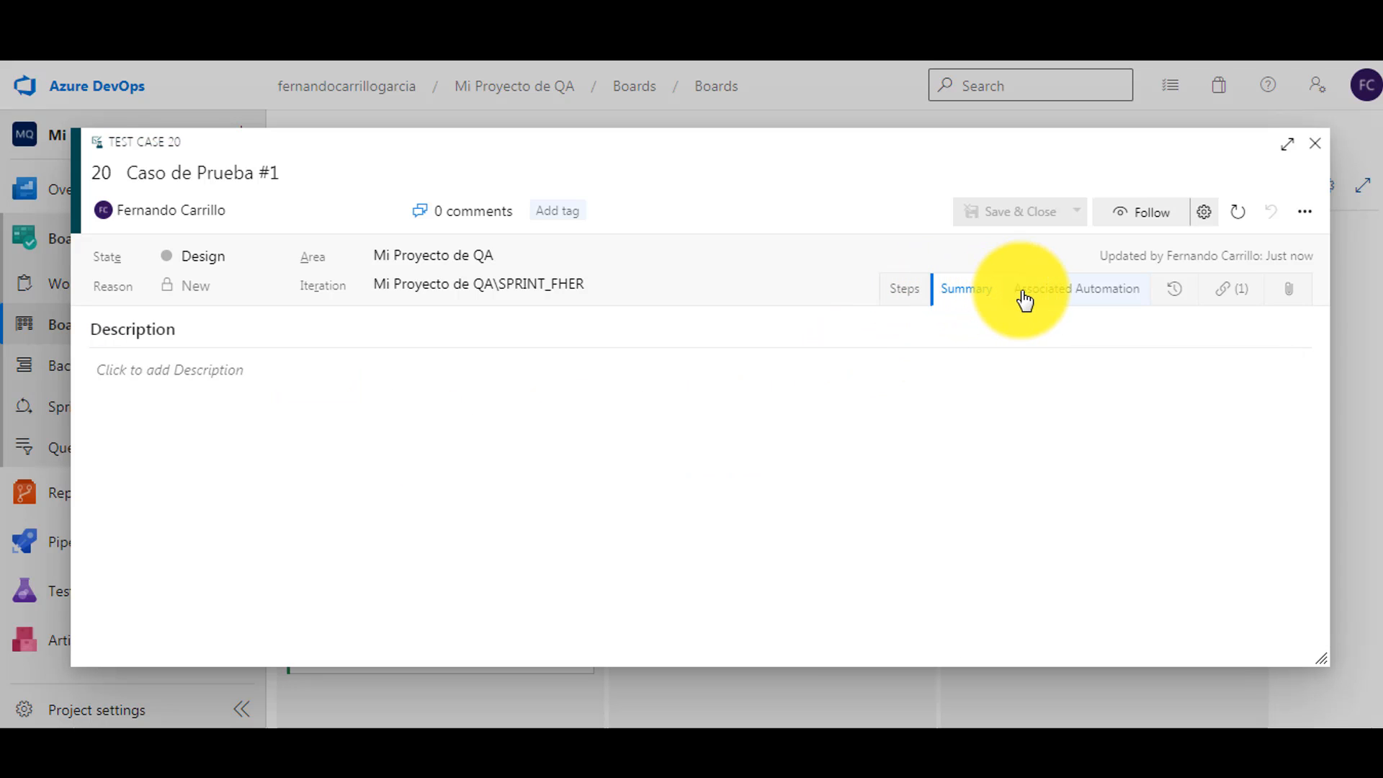
left_click(1033, 300)
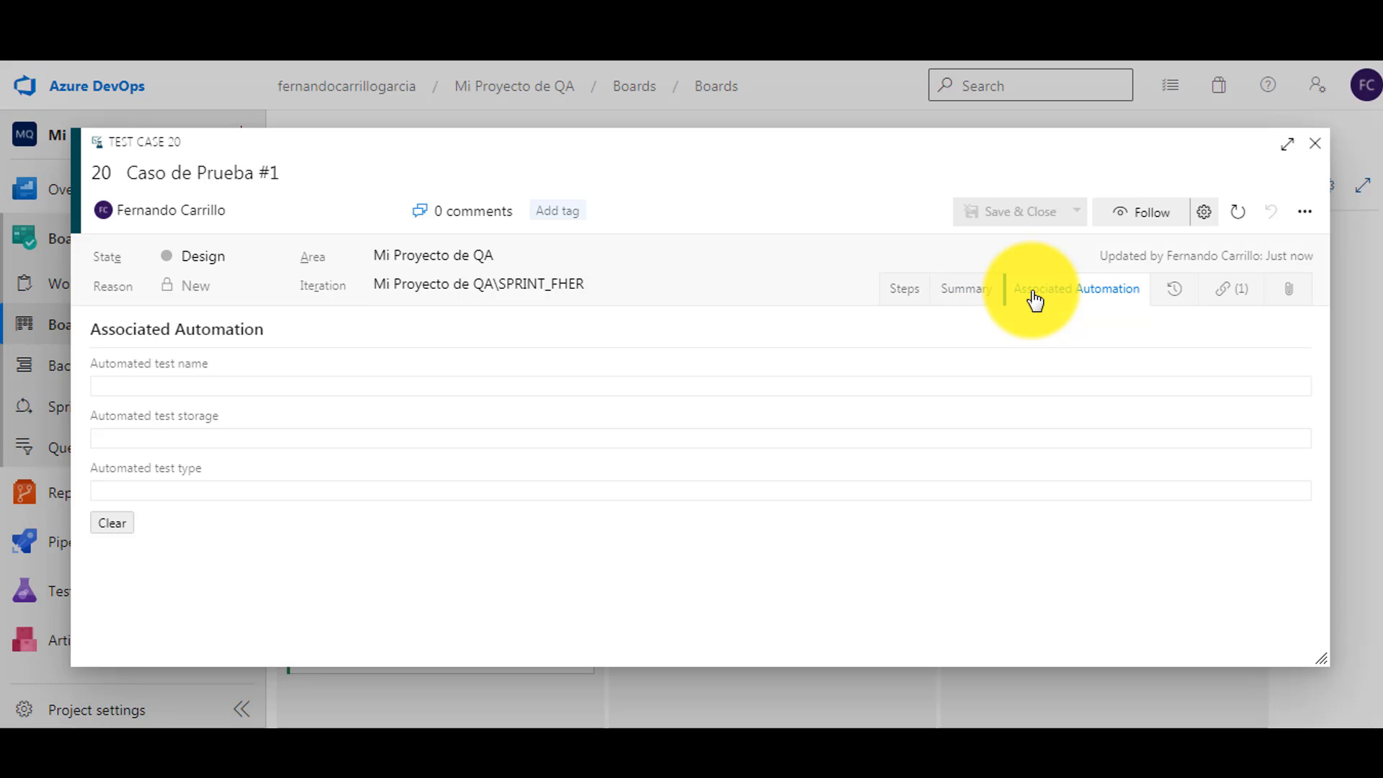
left_click(1168, 292)
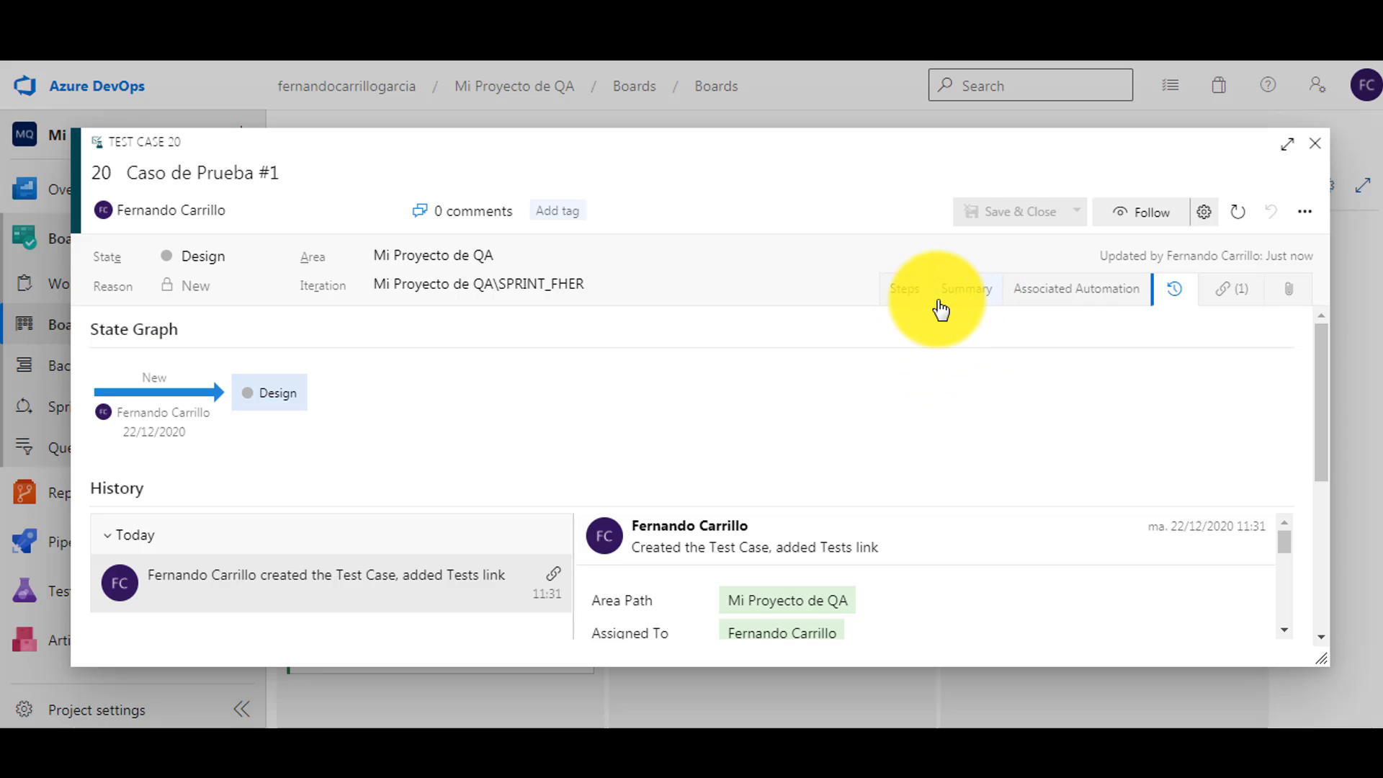
Add the first test step with action "Paso 1" and expected result "Resultado esperado 1" to Caso de Prueba #1.
left_click(909, 294)
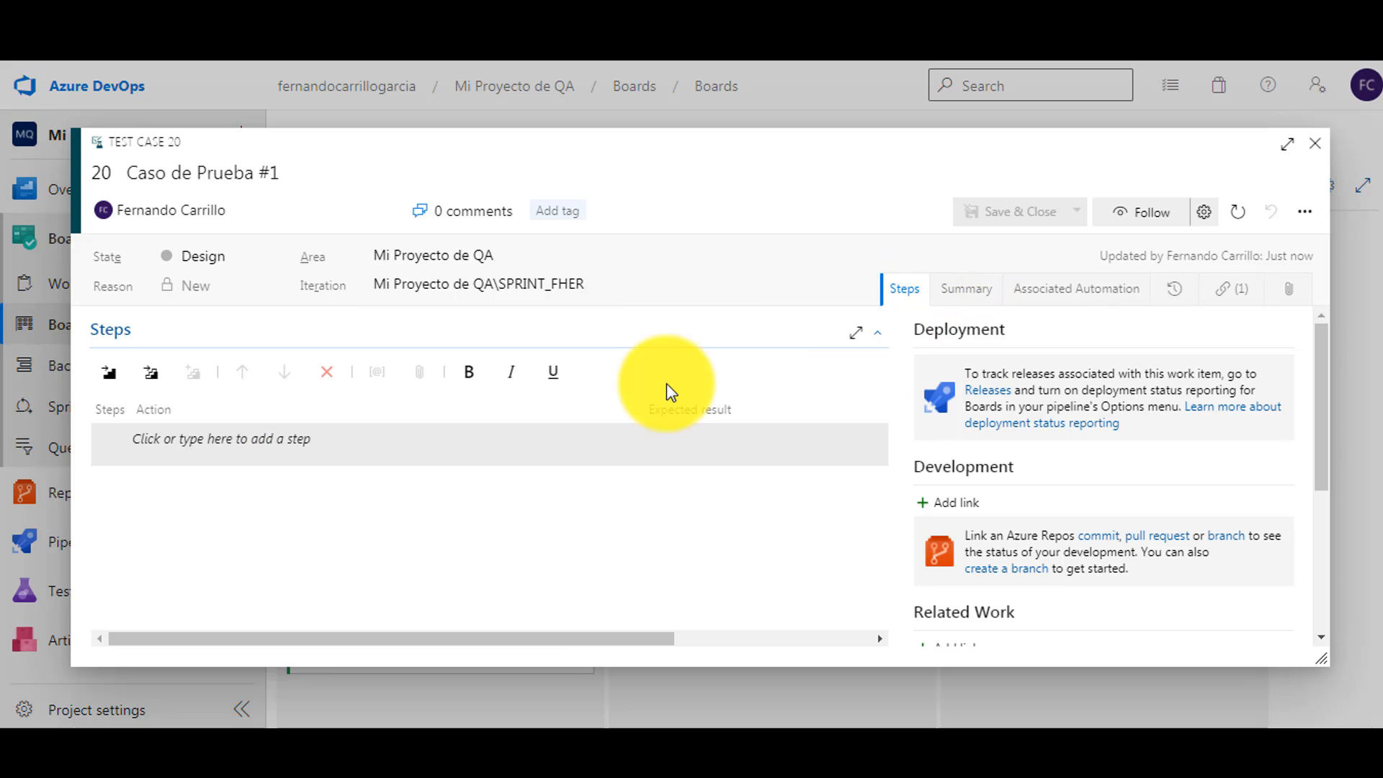
left_click(149, 443)
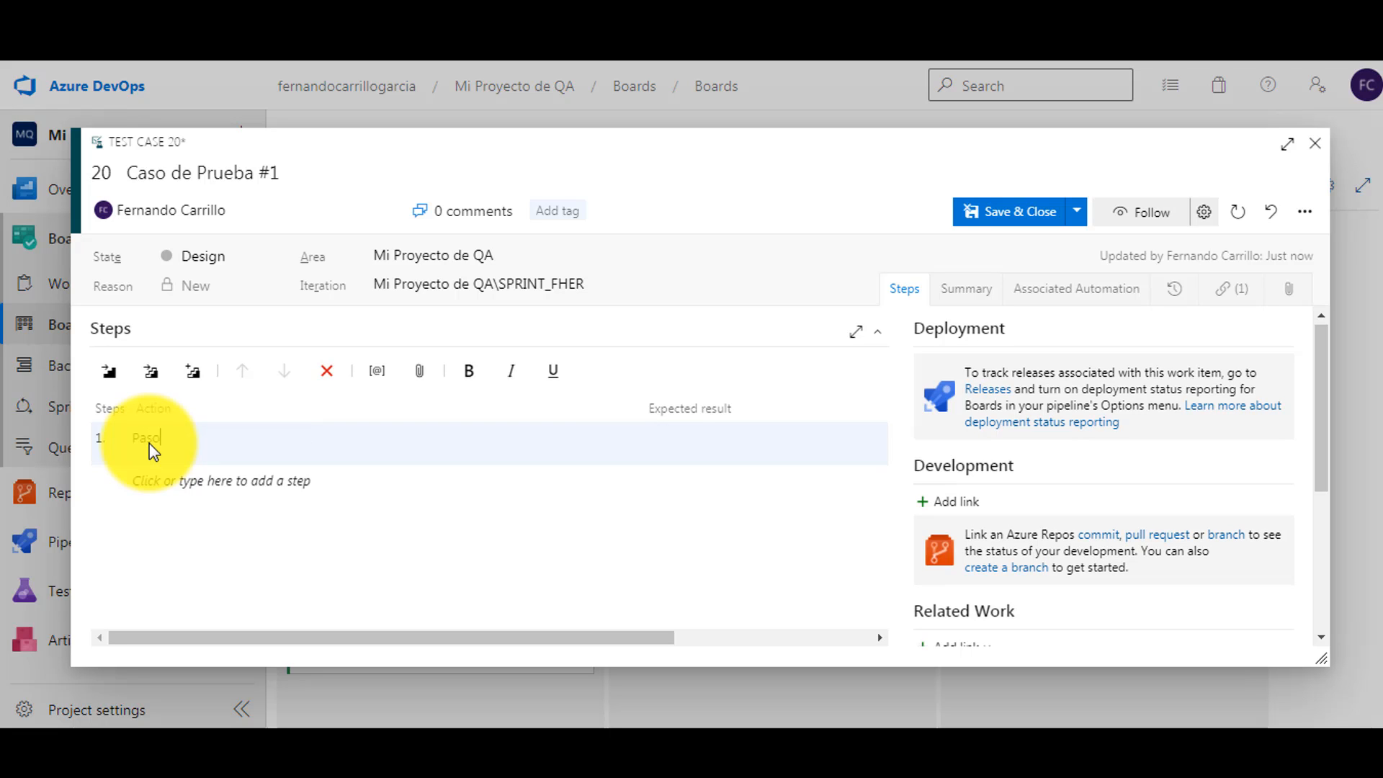
key("Tab")
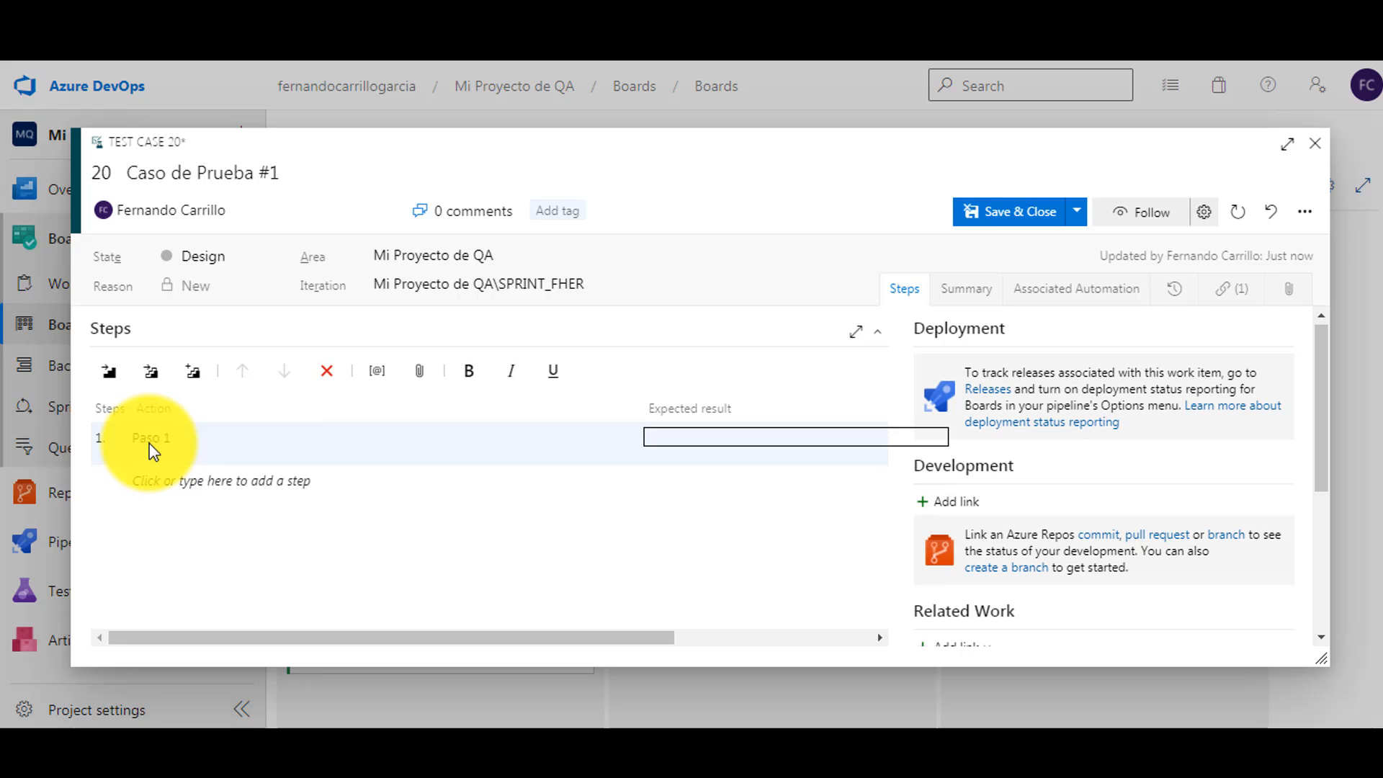
type("Resiul")
type("ultad")
type("o espe")
type("rado 1")
Add a second test step with action "Paso 2" and expected result "RE 2" to Caso de Prueba #1.
key("Tab")
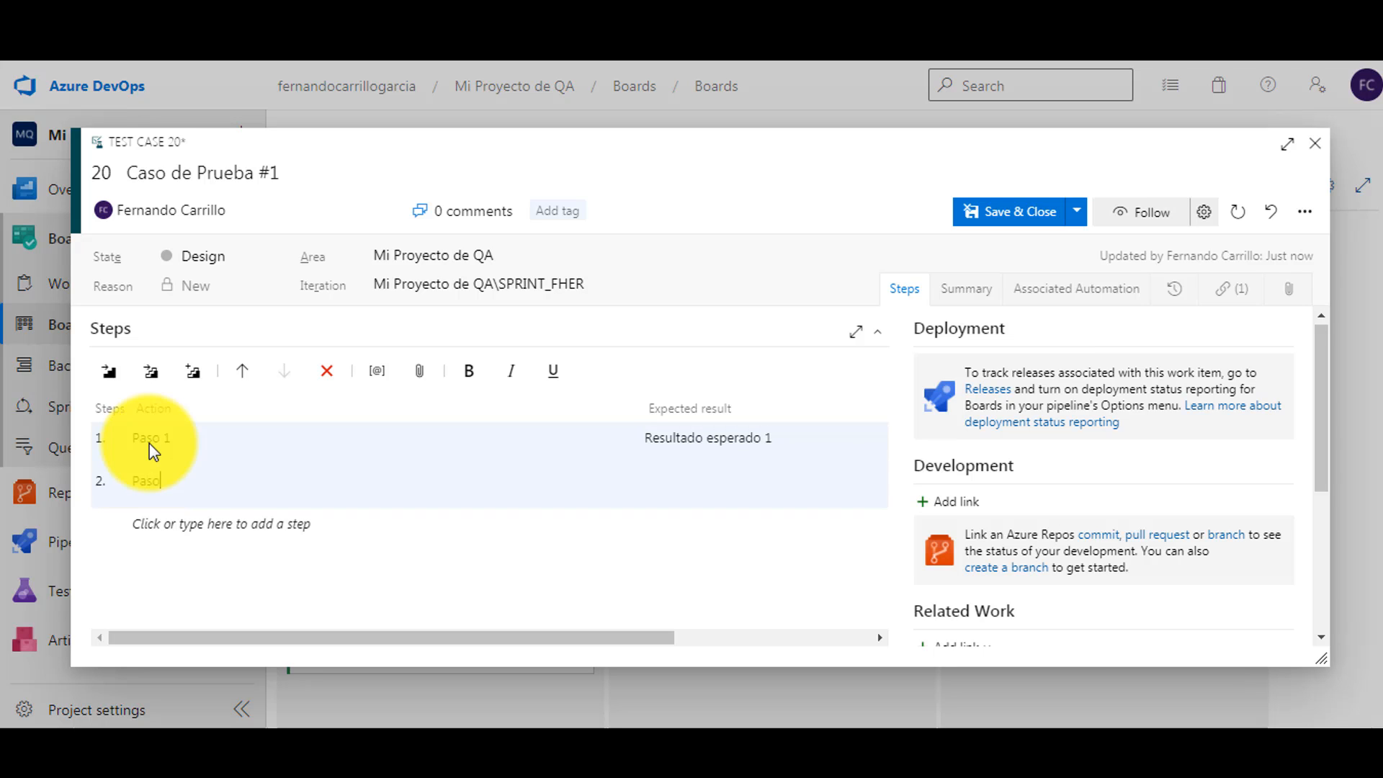
key("Tab")
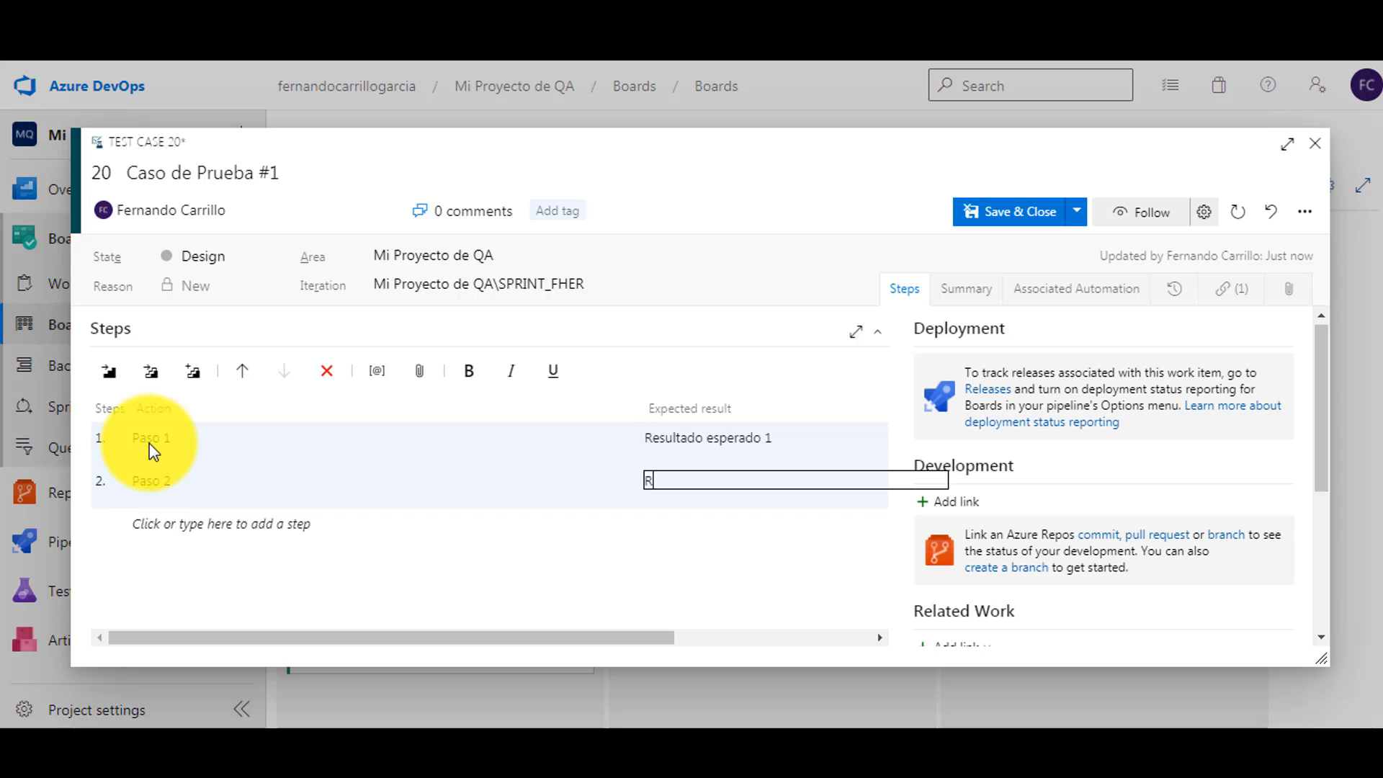
type("RE 2")
key("Tab")
Add a third test step with action "Paso 3" and expected result "RE 3".
type("Pa")
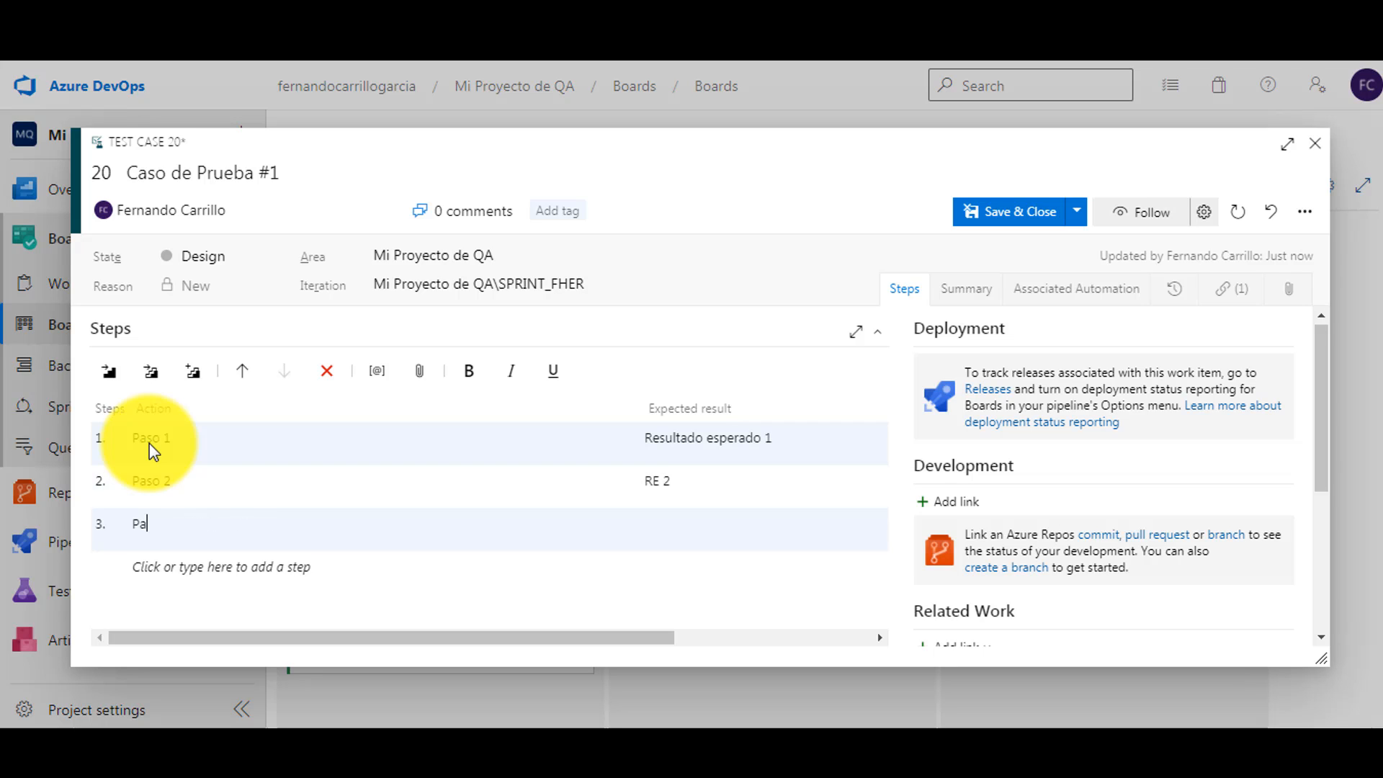
type("so 3")
key("Tab")
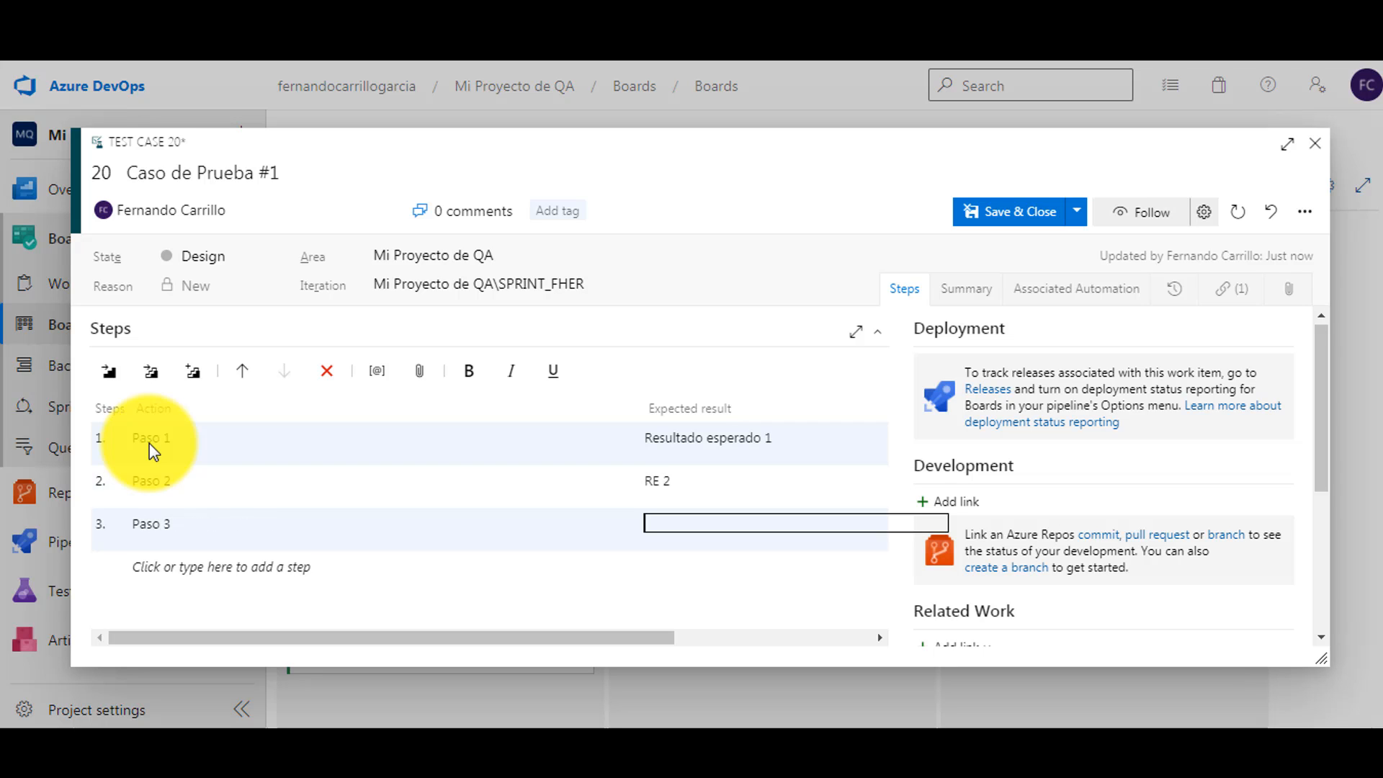
type("E")
key("BackSpace")
type("RE 3")
key("Tab")
Add a fourth test step with action "FIN" and expected result "FIN CP".
type("FIN")
key("Tab")
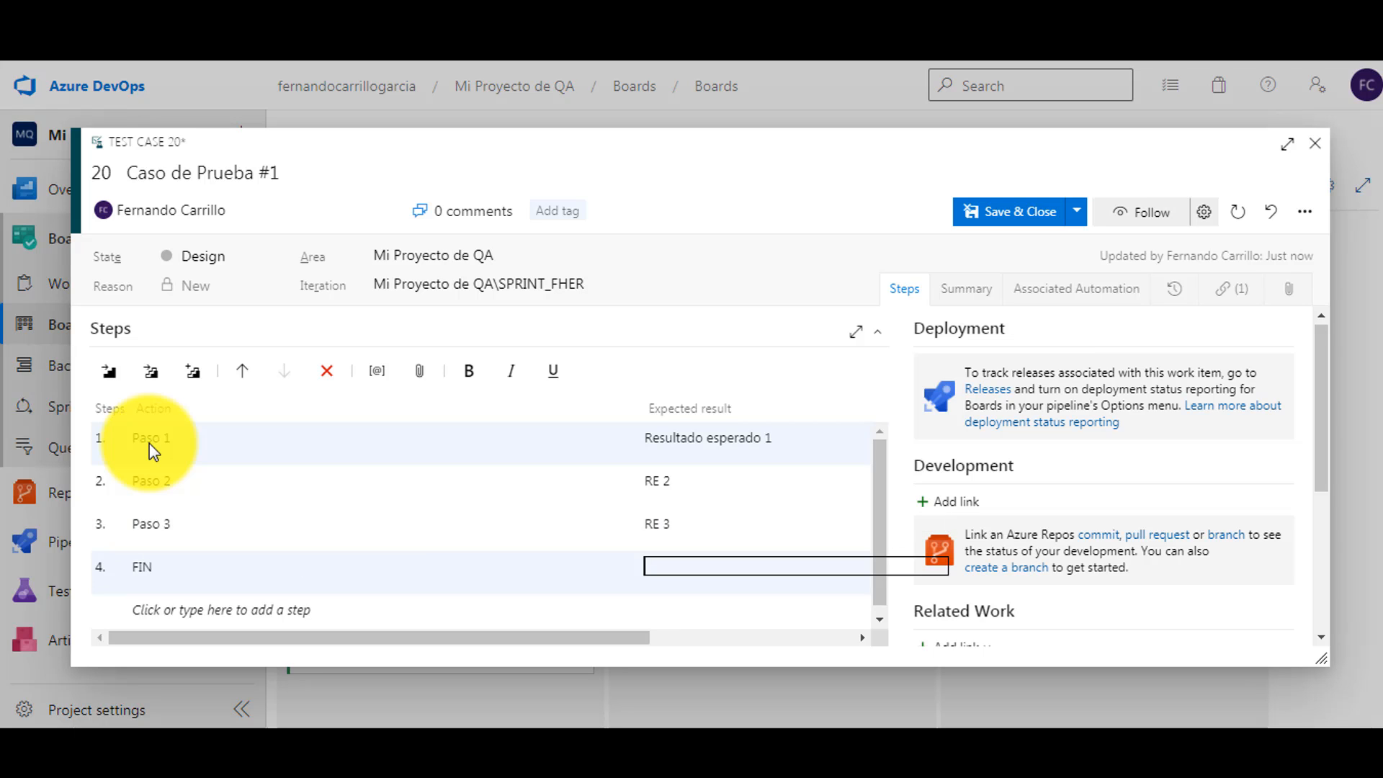
type("FIN CP")
key("Tab")
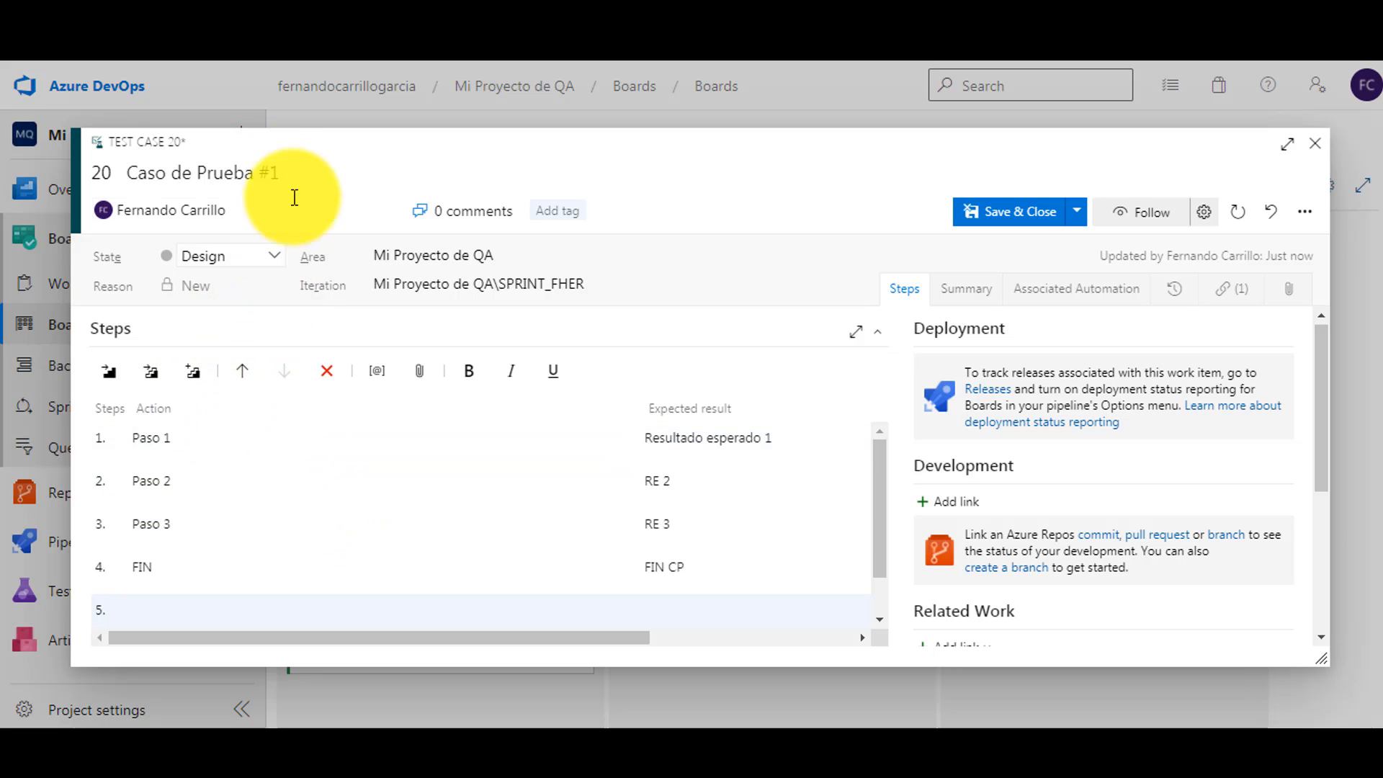
Set the test case's state to Ready and enter the summary description "Aqui coloco de que se trata mi CP.".
left_click(271, 257)
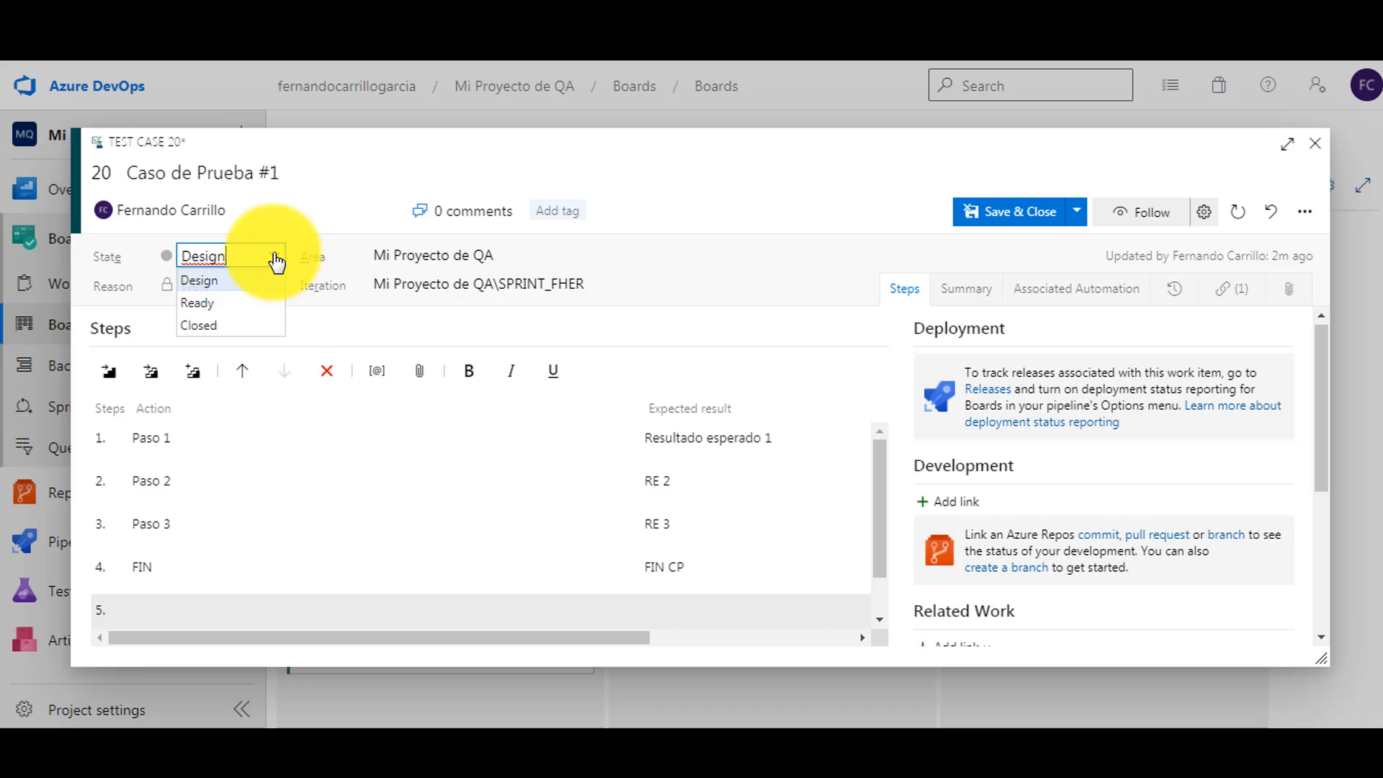
left_click(217, 308)
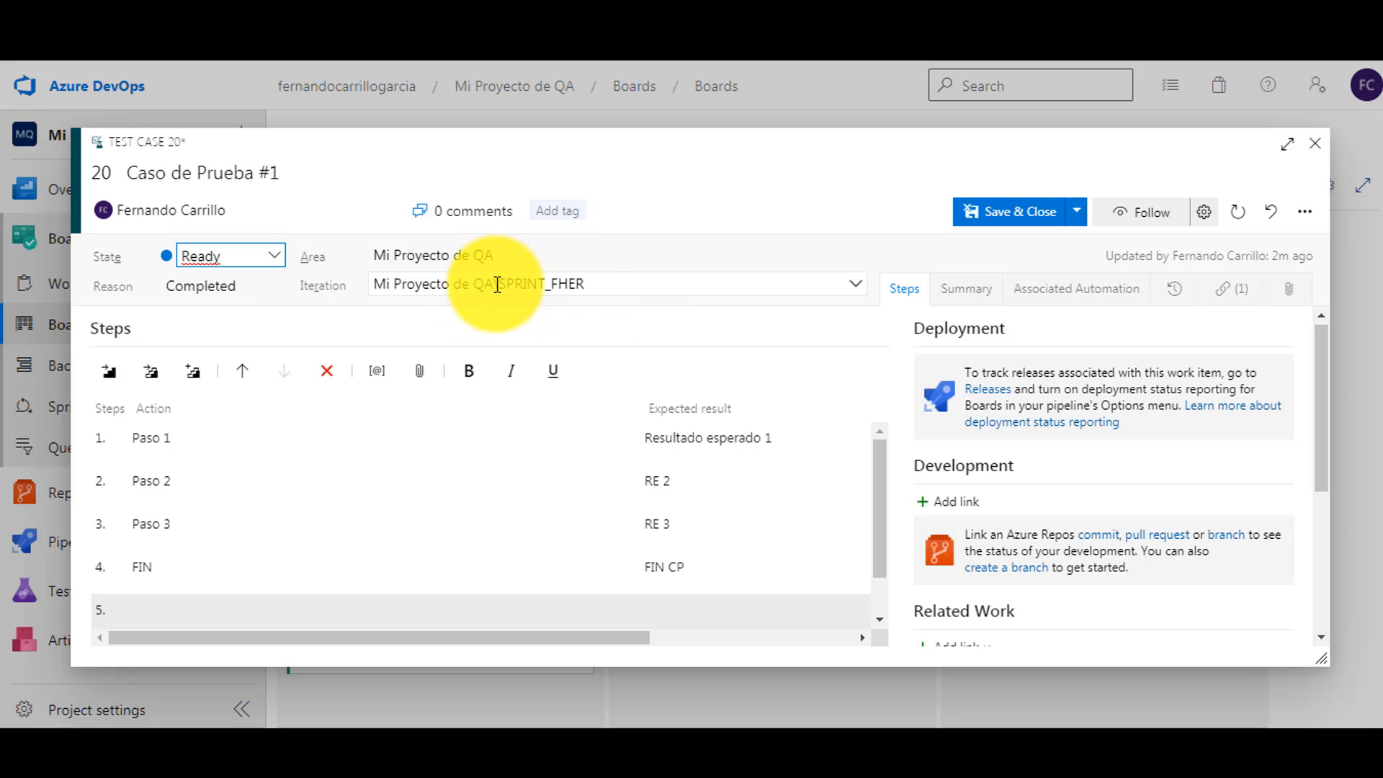
left_click(964, 292)
left_click(227, 381)
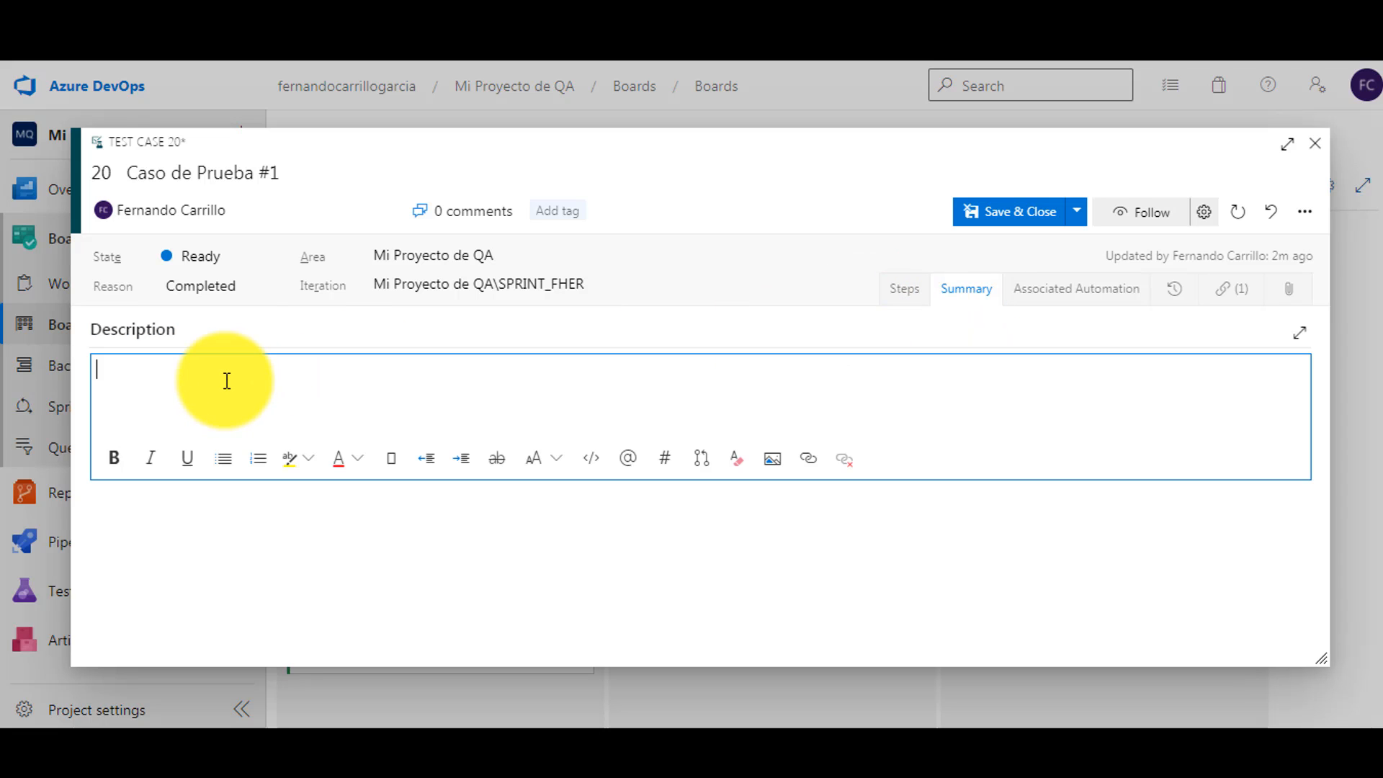
type("Aqui coloco de que se trata mi CP.")
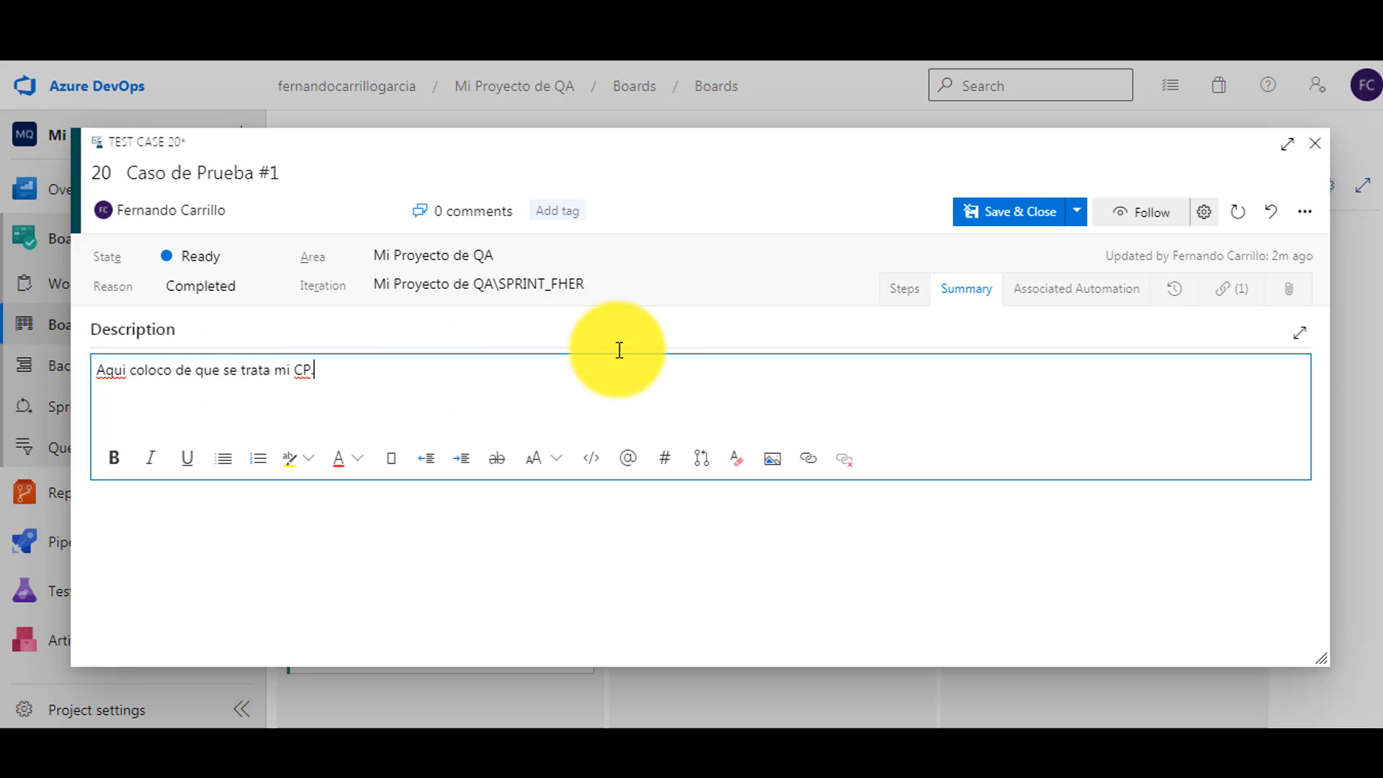
Review the steps, associated automation, state graph and history of Caso de Prueba #1.
left_click(900, 289)
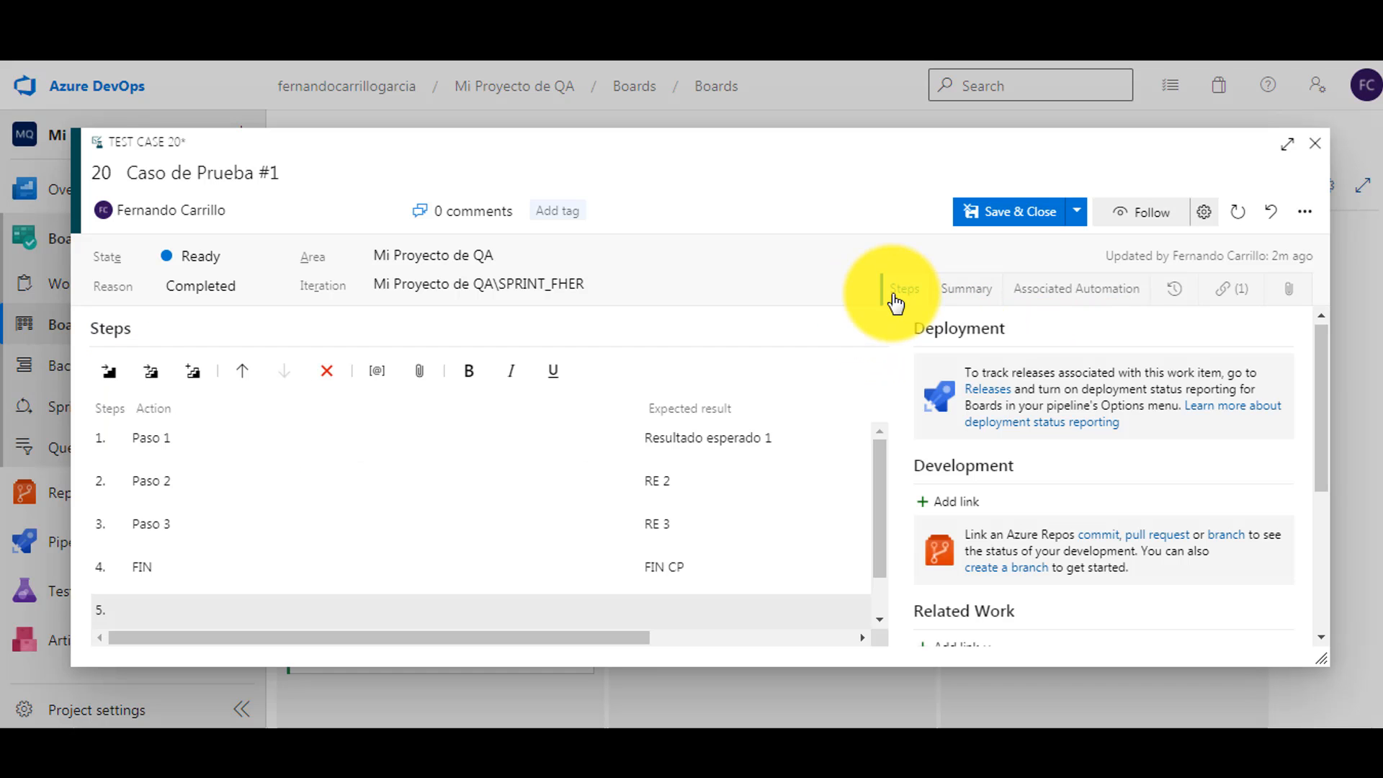
left_click(1045, 291)
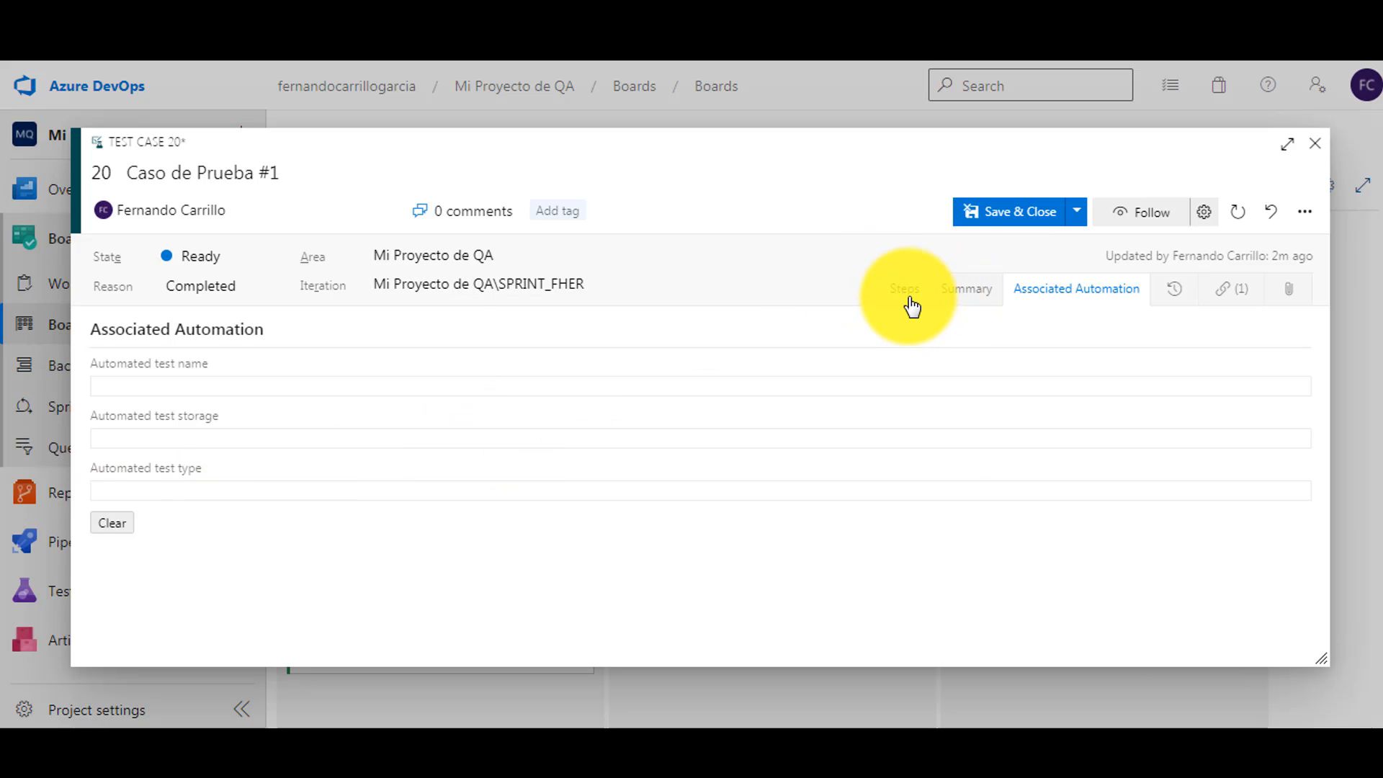
left_click(1179, 297)
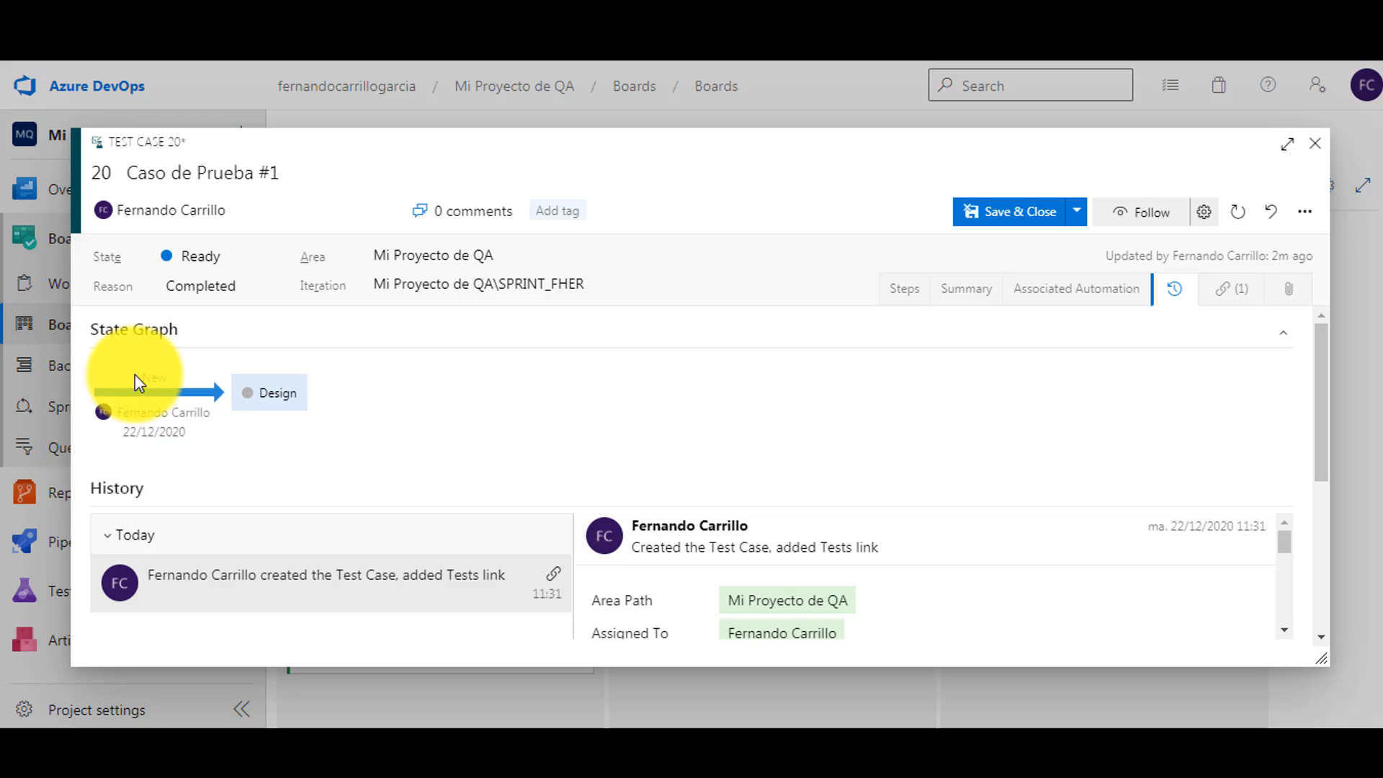
scroll(459, 400, "down", 3)
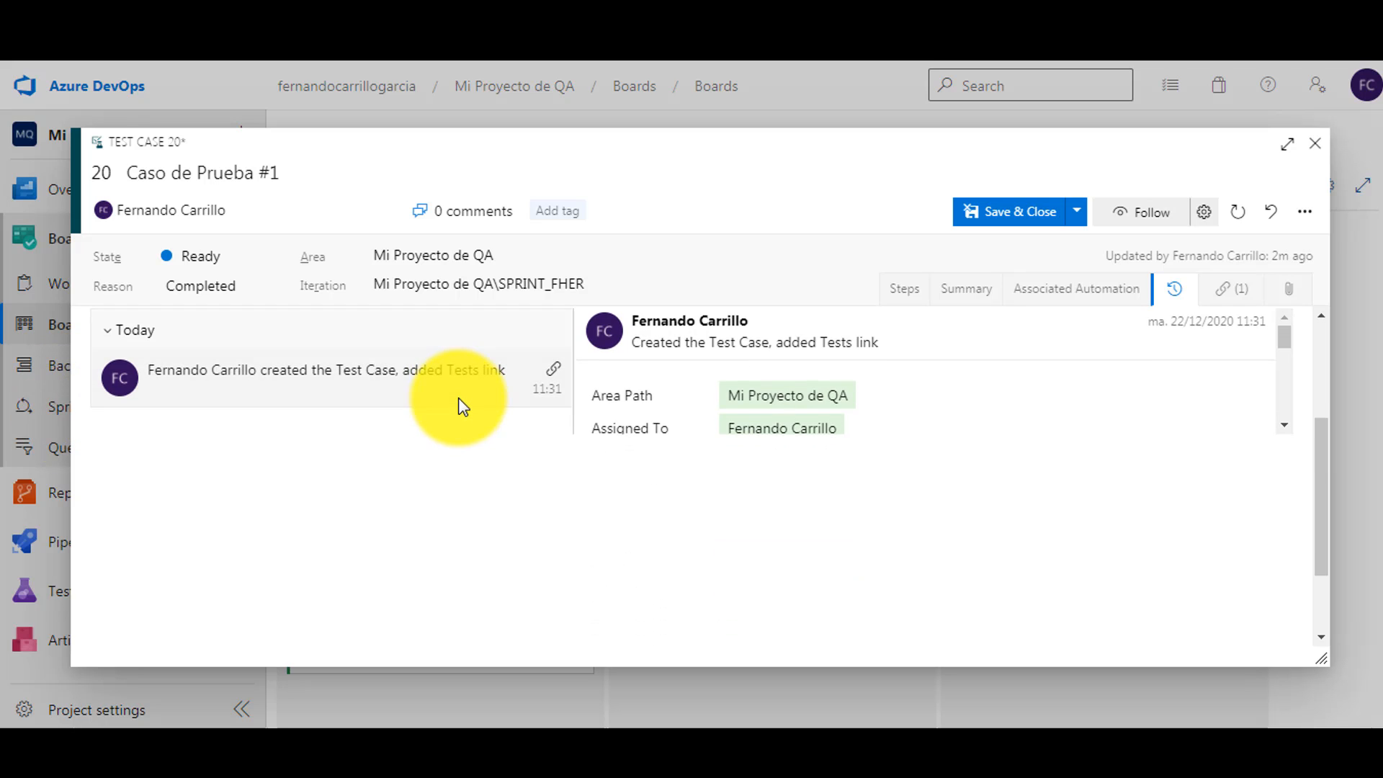
scroll(458, 400, "up", 1)
scroll(462, 406, "up", 2)
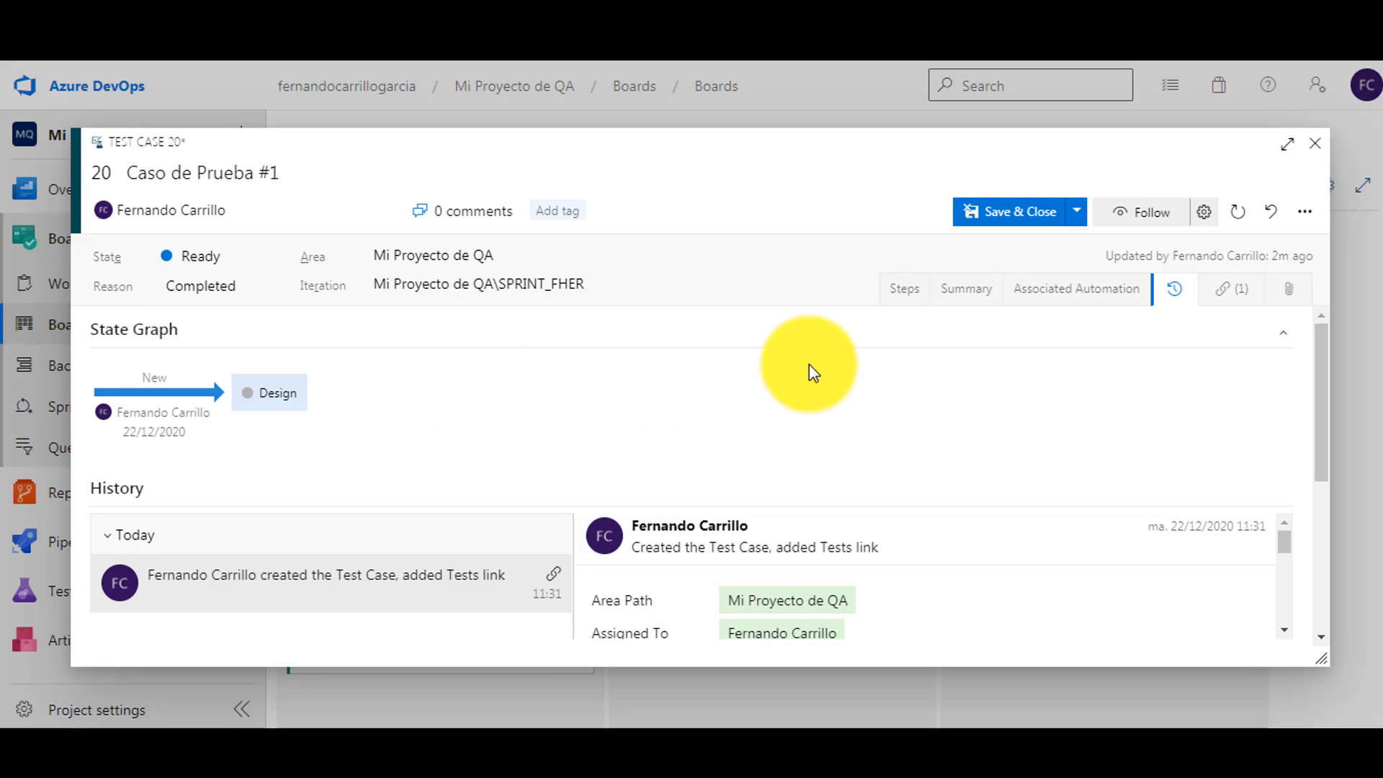
Examine the priority and automation status options in the test case's Status section without changing them.
left_click(899, 293)
scroll(576, 411, "down", 4)
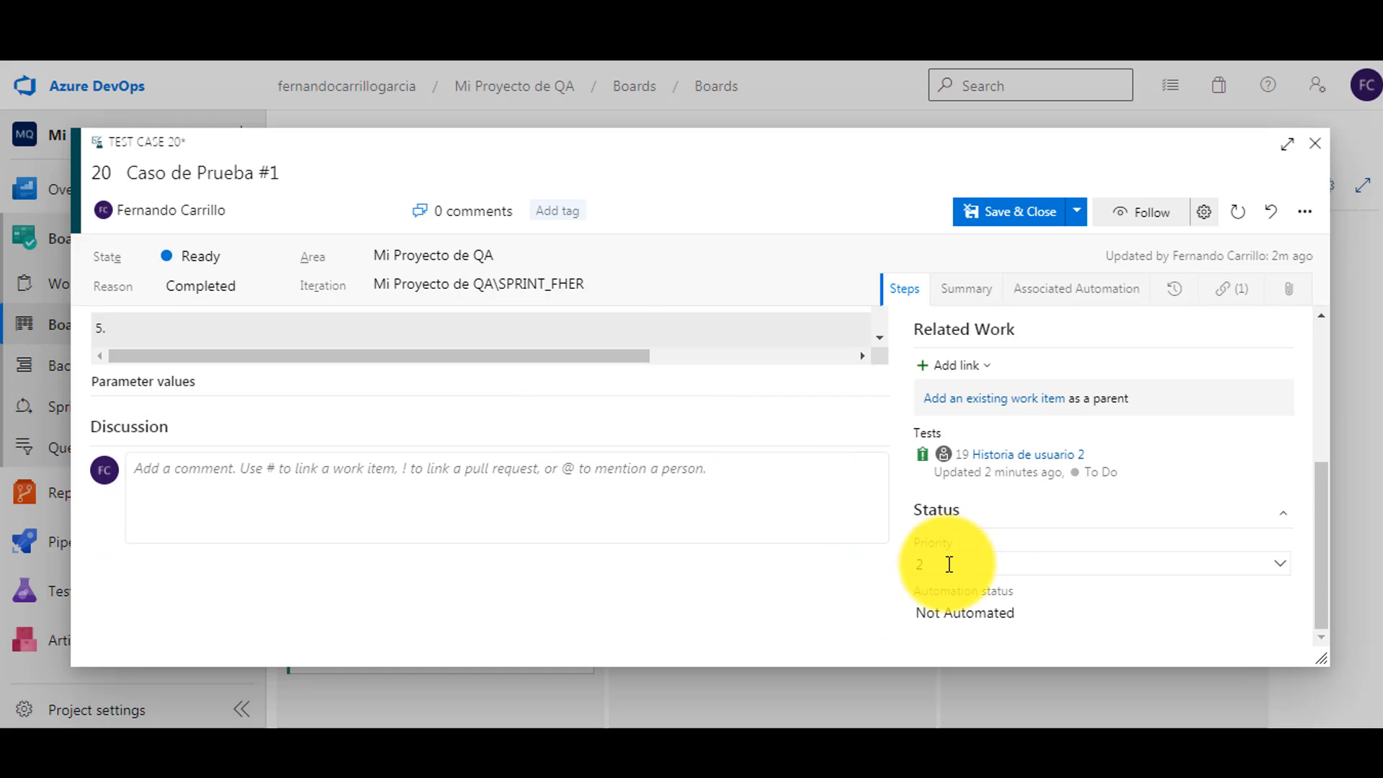
left_click(1040, 564)
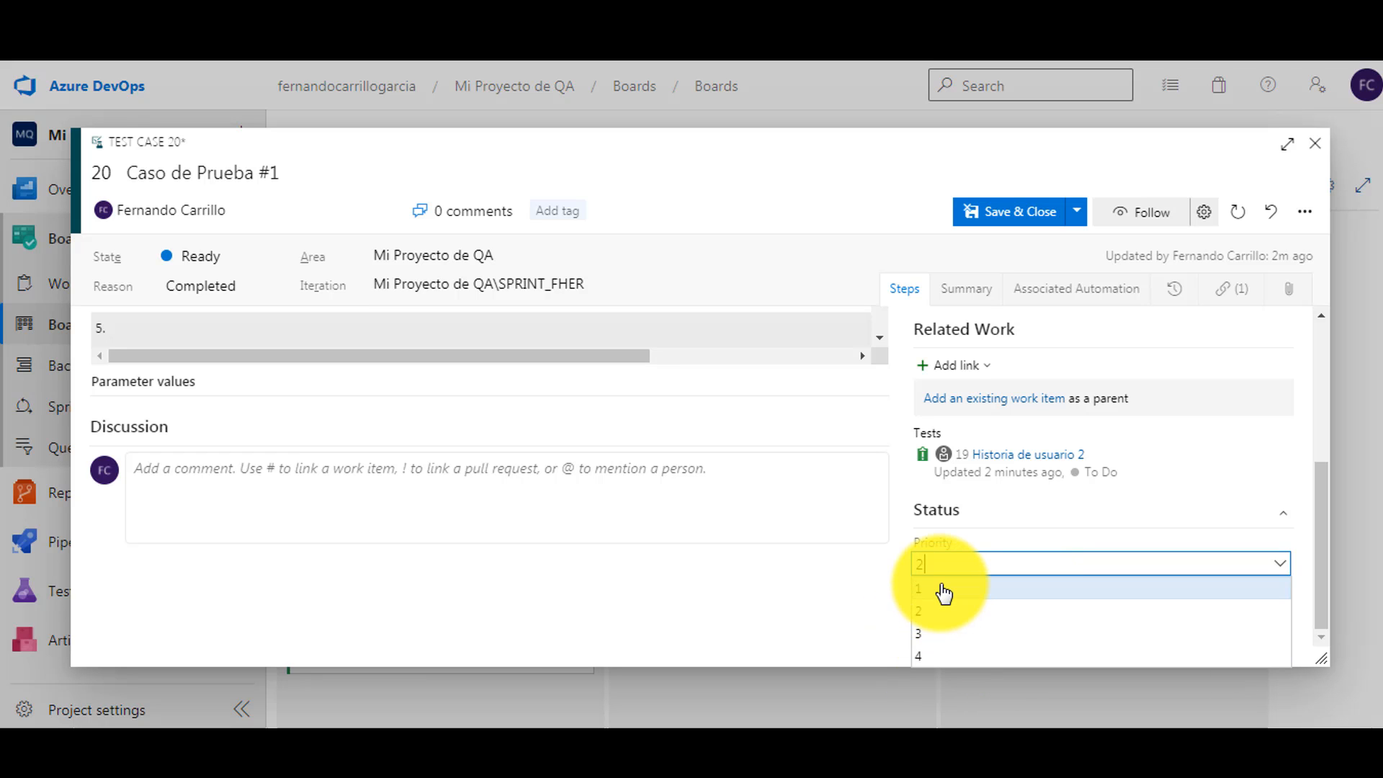
left_click(868, 569)
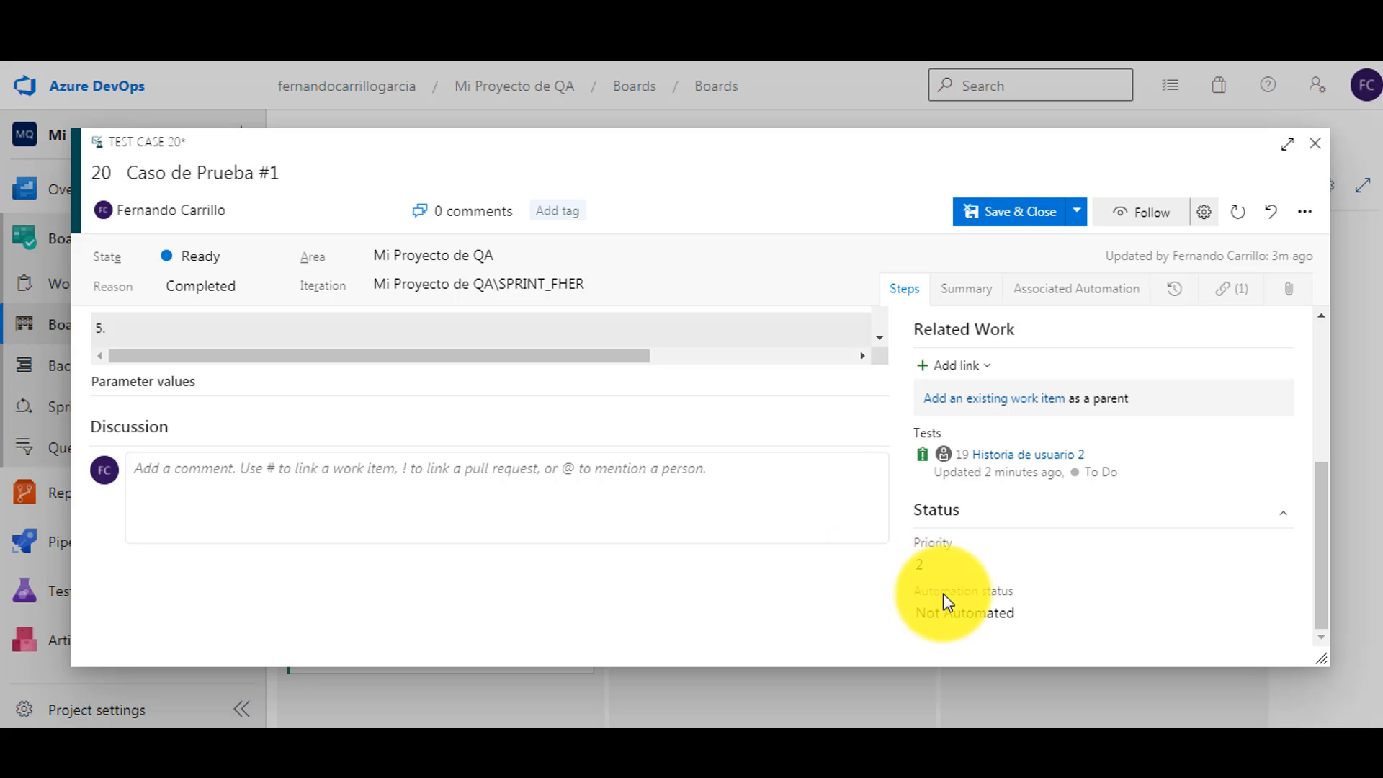
left_click(1043, 612)
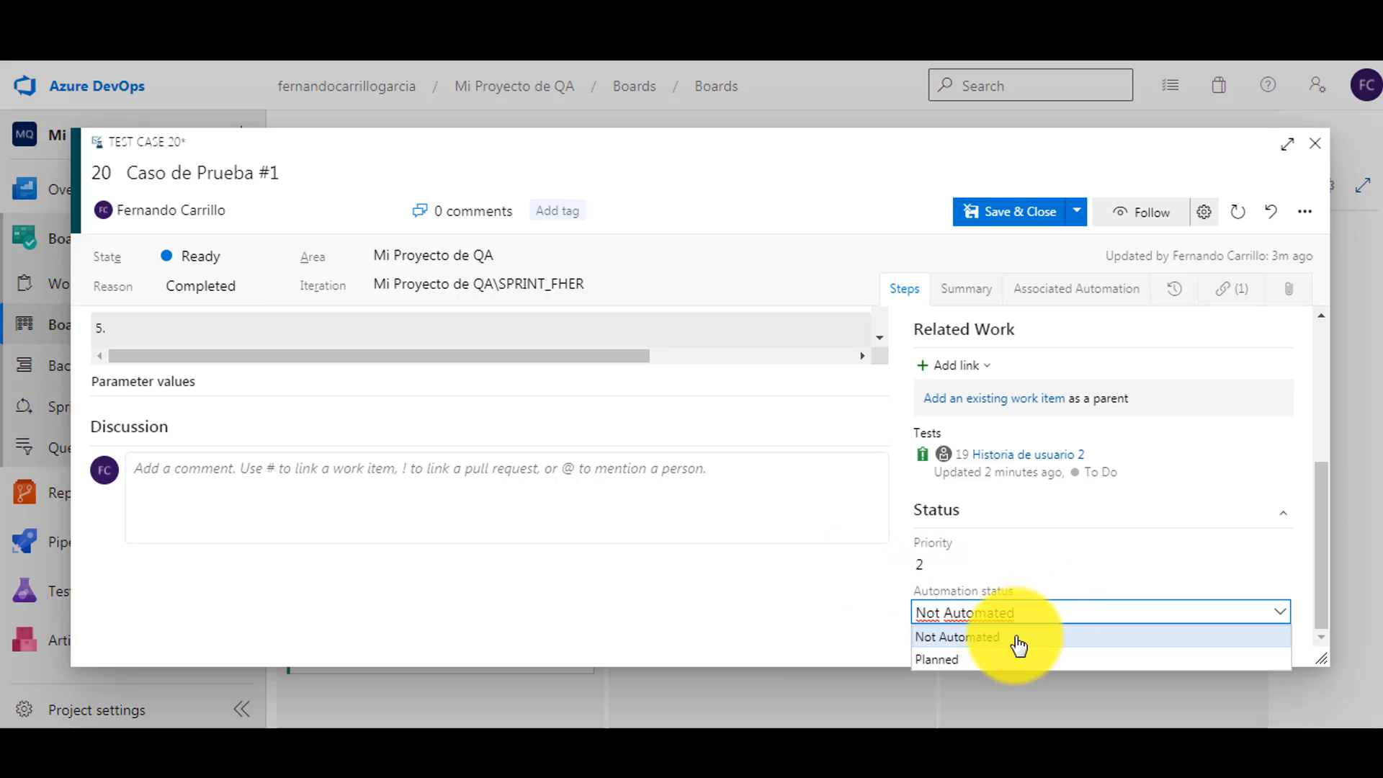
left_click(834, 560)
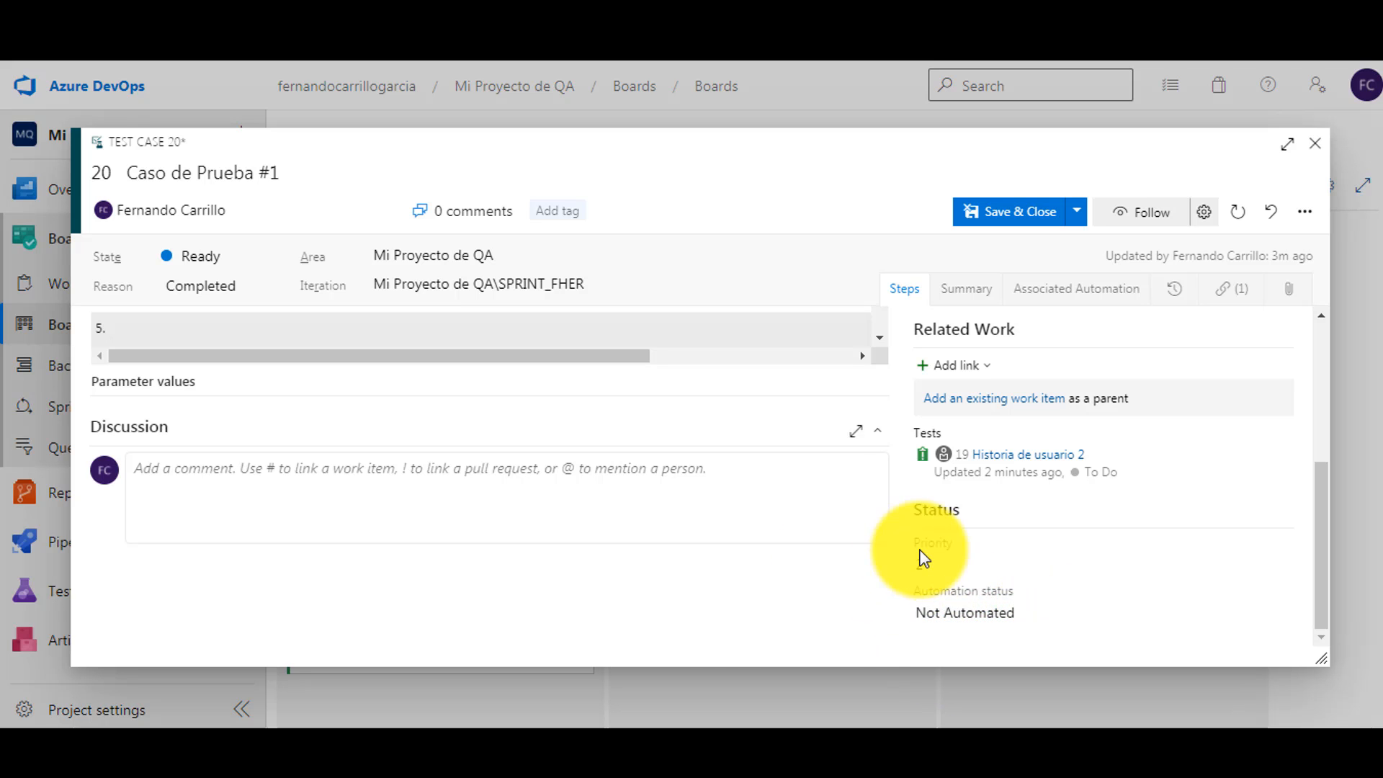
scroll(1042, 559, "up", 3)
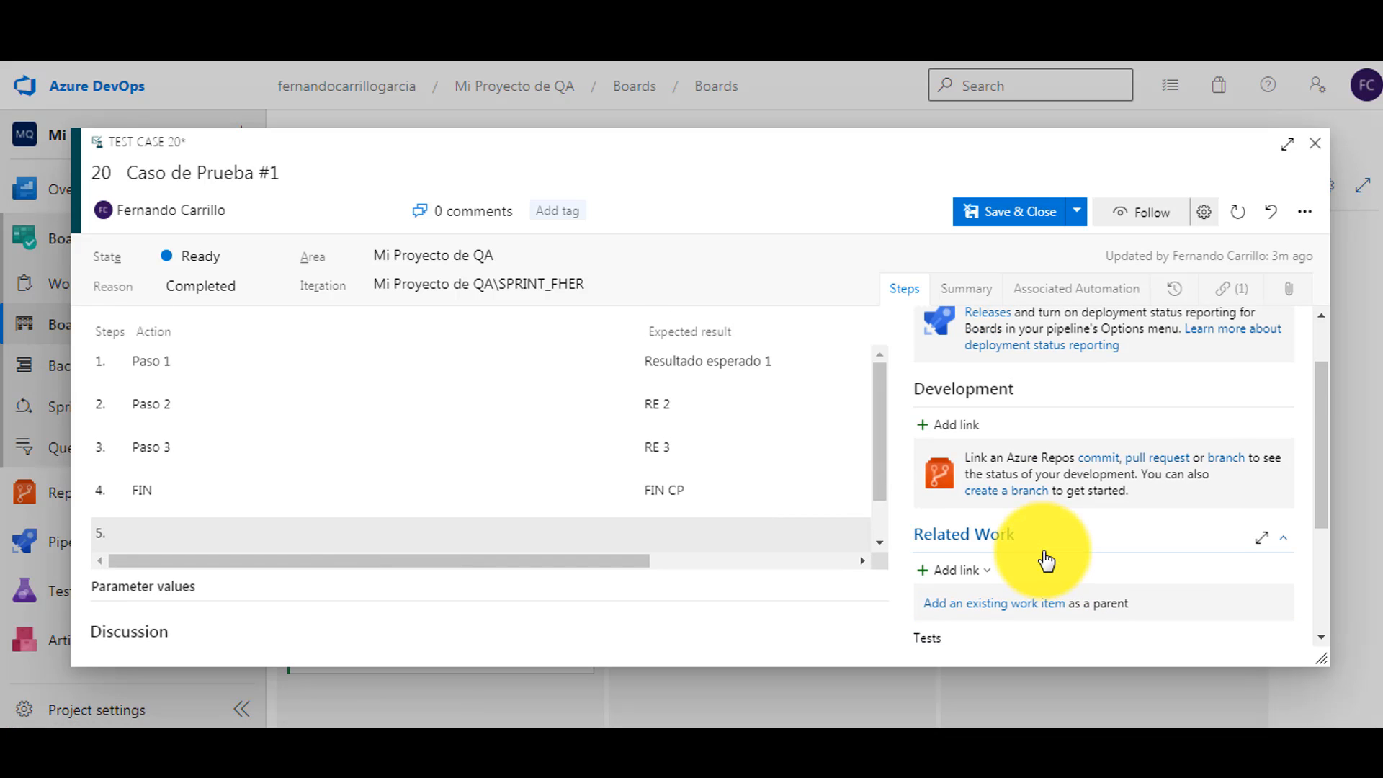
scroll(1046, 561, "up", 1)
scroll(366, 465, "down", 1)
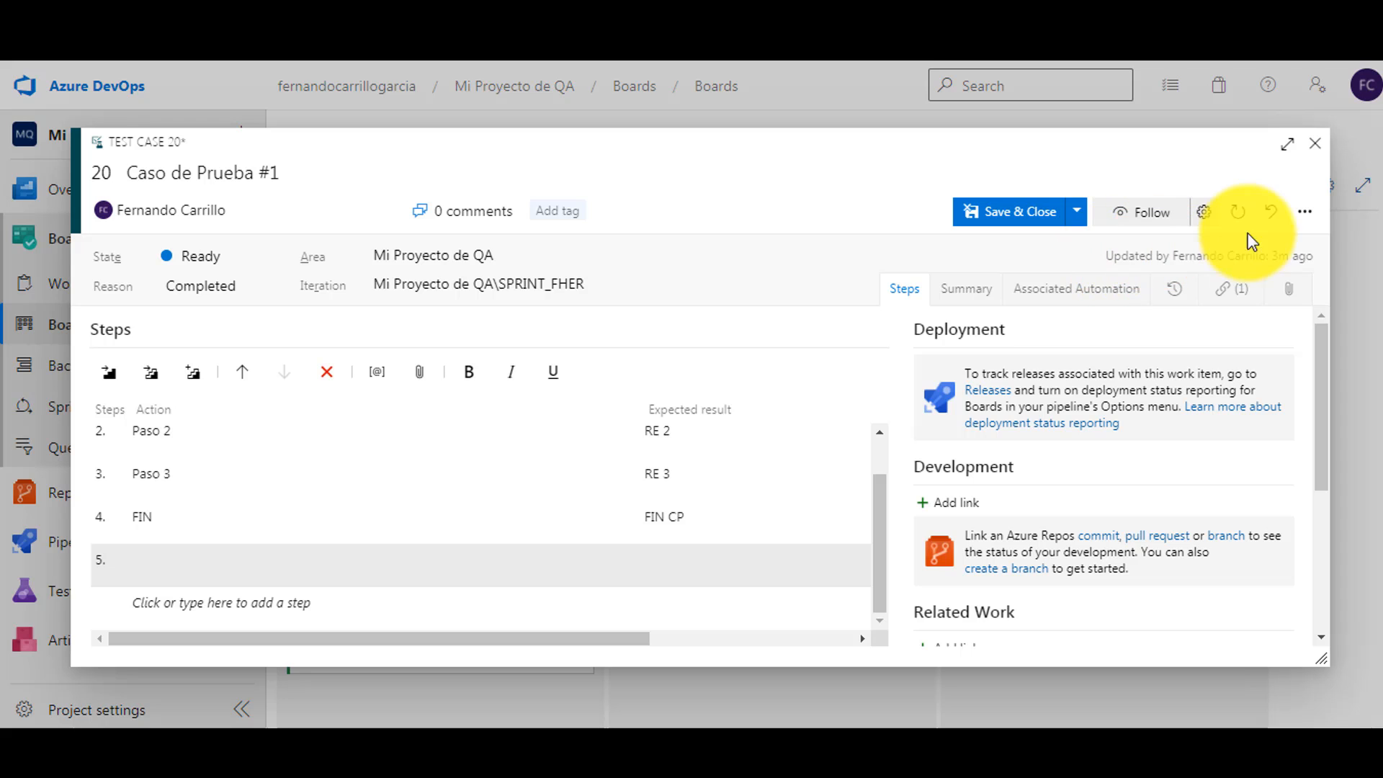
Close Caso de Prueba #1 saving its changes, and reopen it from the Historia de usuario 2 card.
left_click(1315, 144)
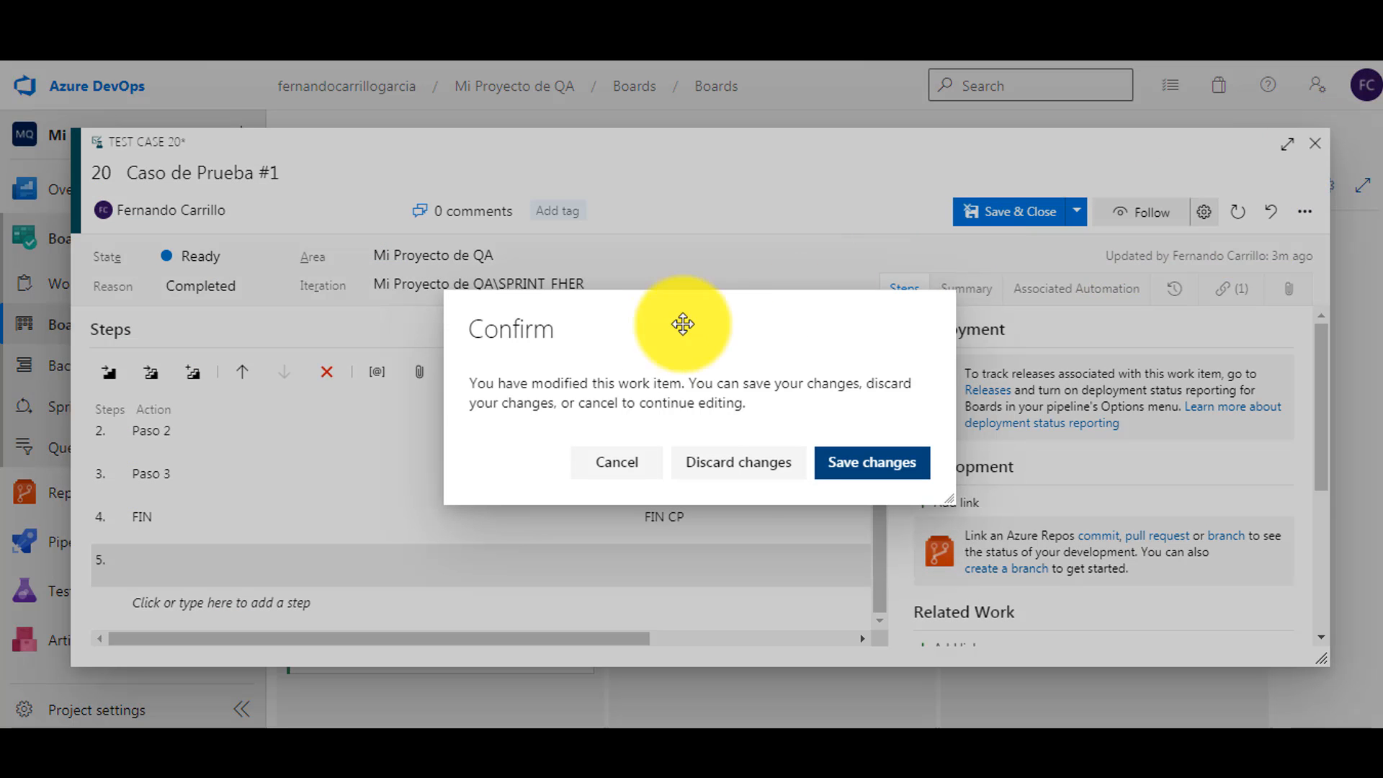
left_click(867, 468)
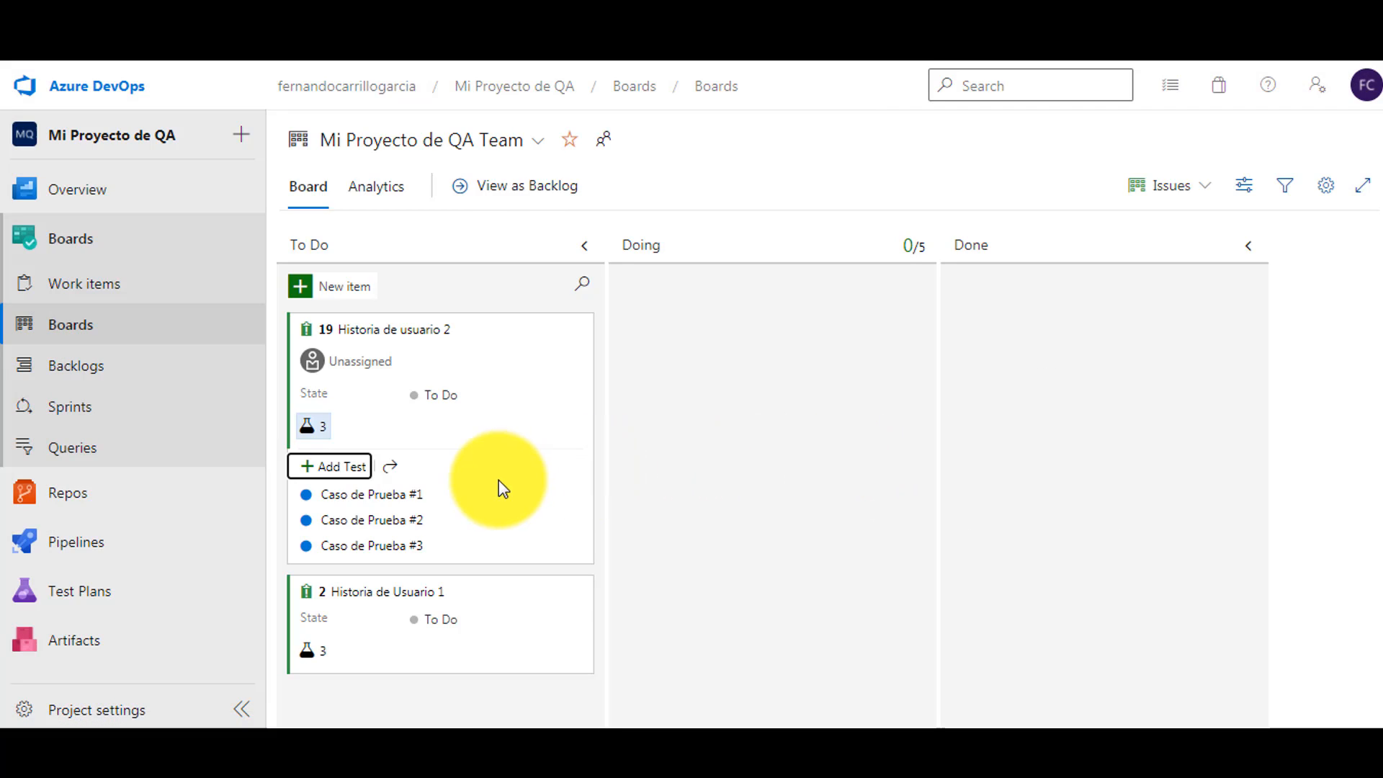
left_click(369, 497)
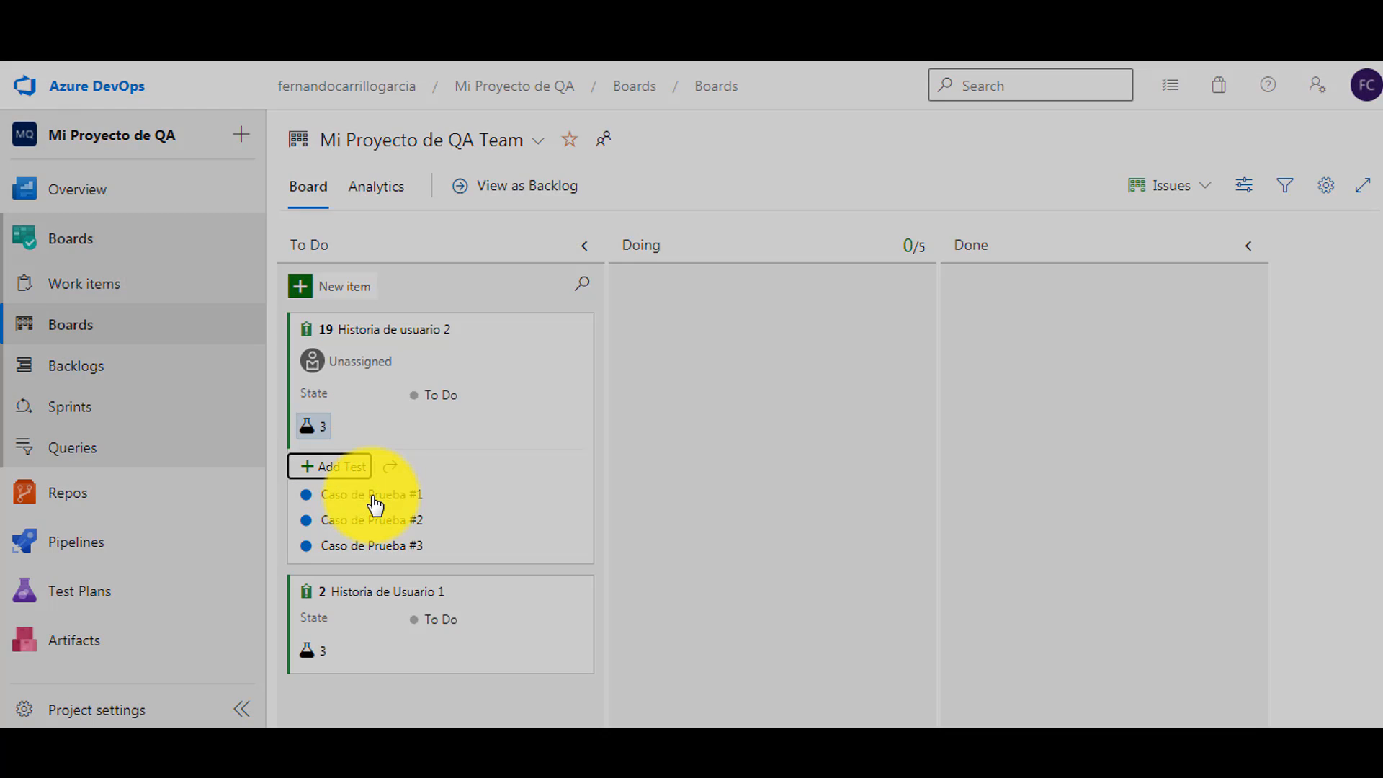
scroll(220, 555, "down", 3)
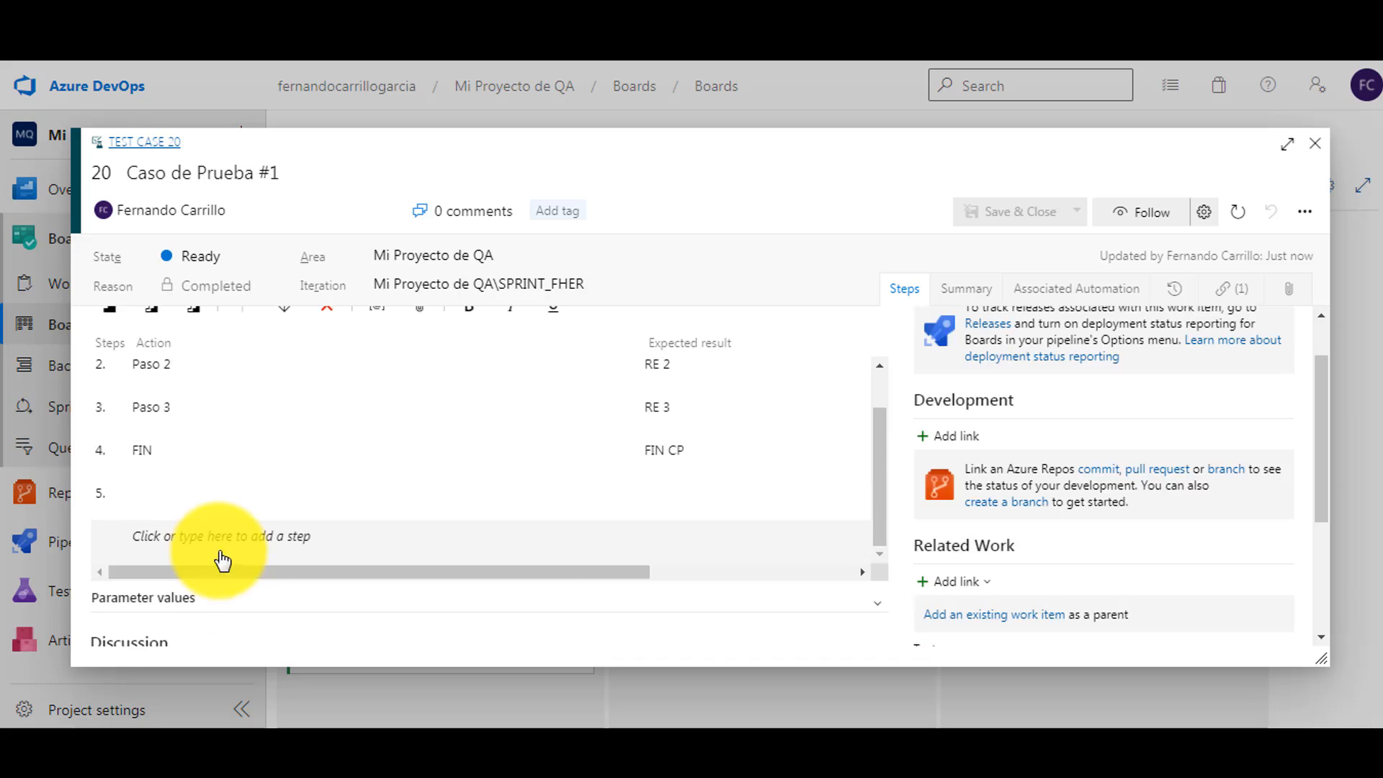
scroll(225, 532, "down", 2)
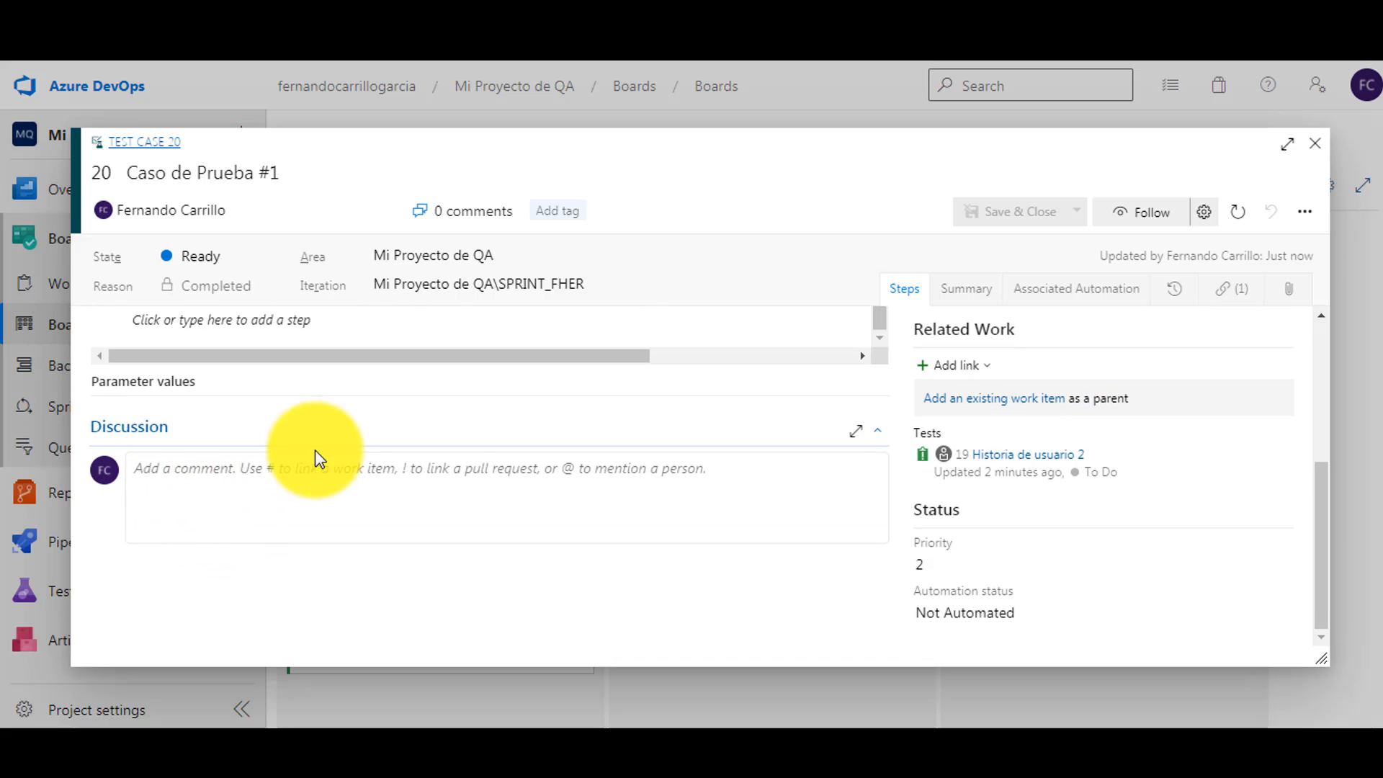
scroll(170, 435, "up", 2)
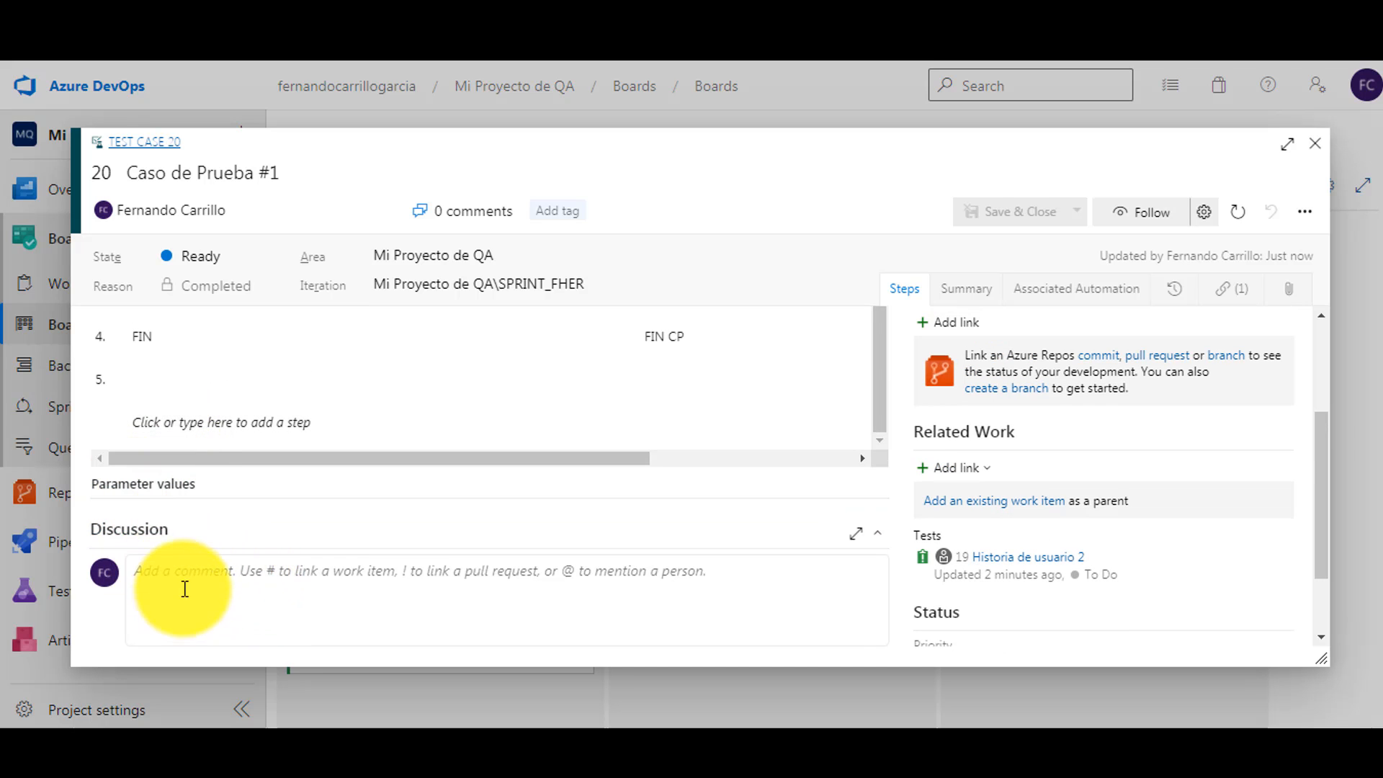
Expand the test case's parameter values and convert them to shared parameters named "VARIABLE1".
left_click(166, 492)
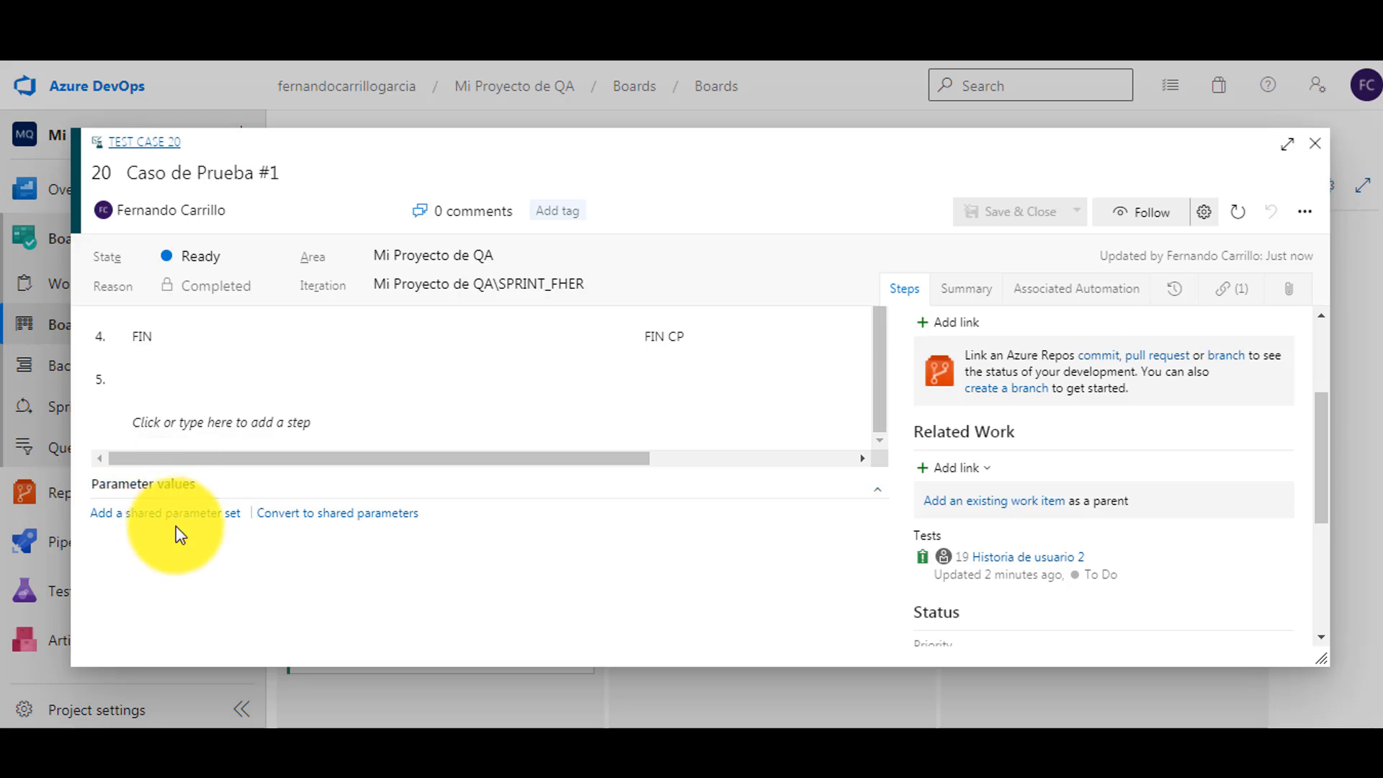
scroll(184, 547, "up", 1)
scroll(194, 559, "down", 4)
scroll(200, 533, "up", 5)
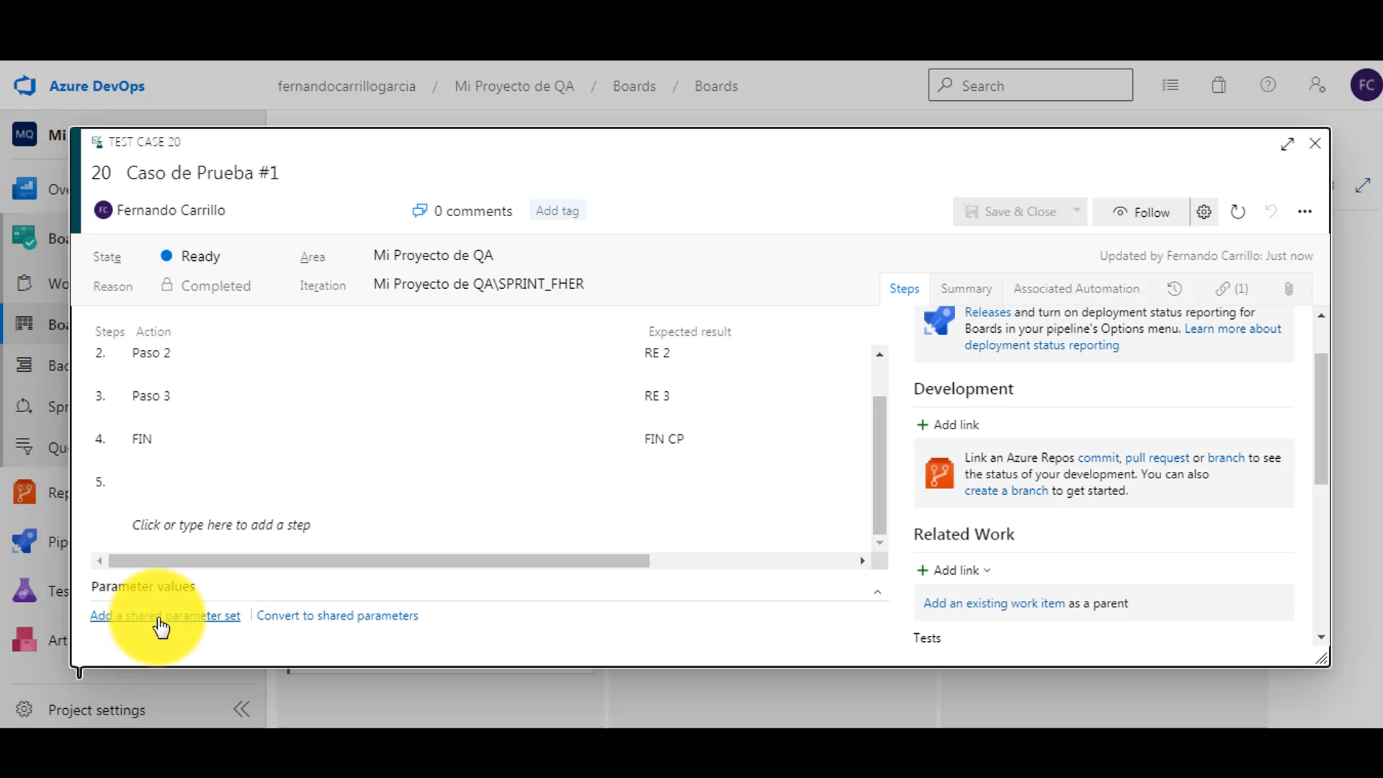
left_click(346, 627)
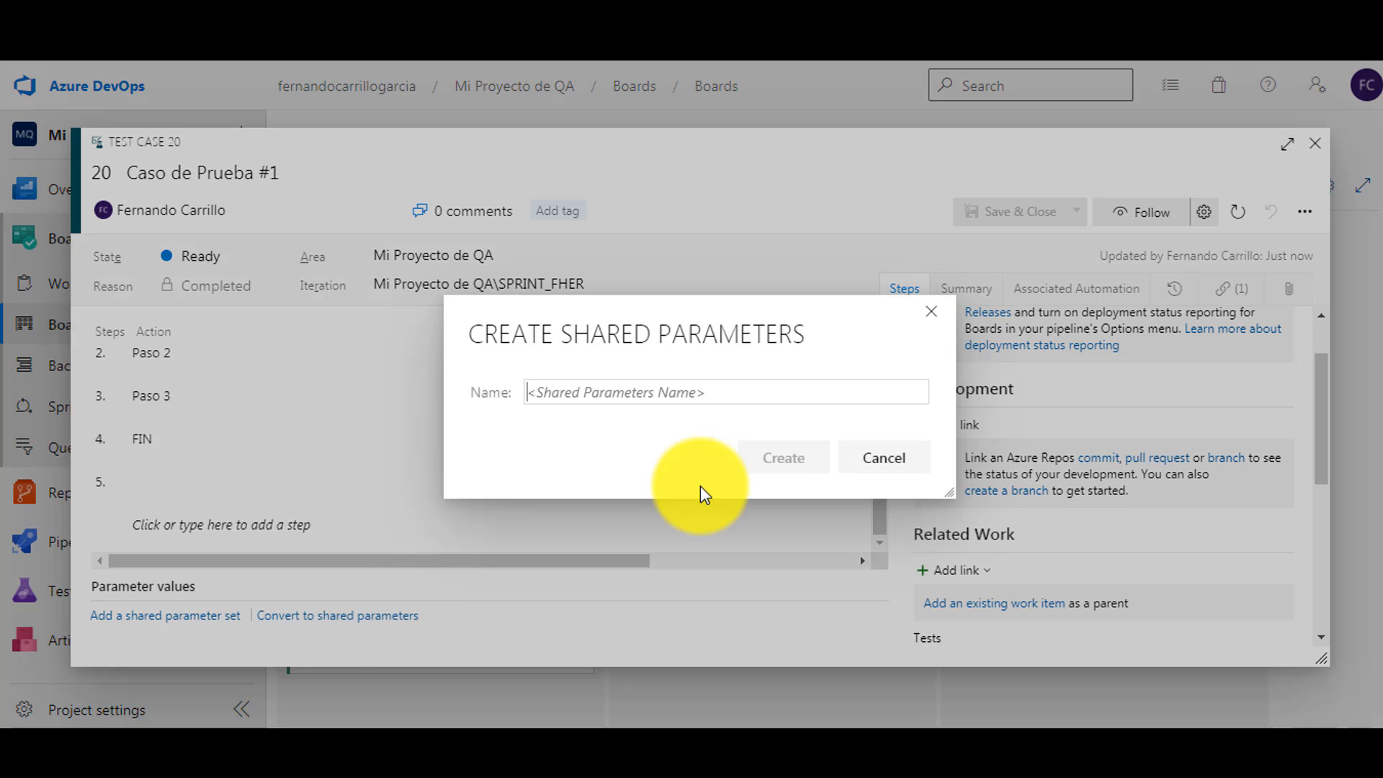
type("VAR")
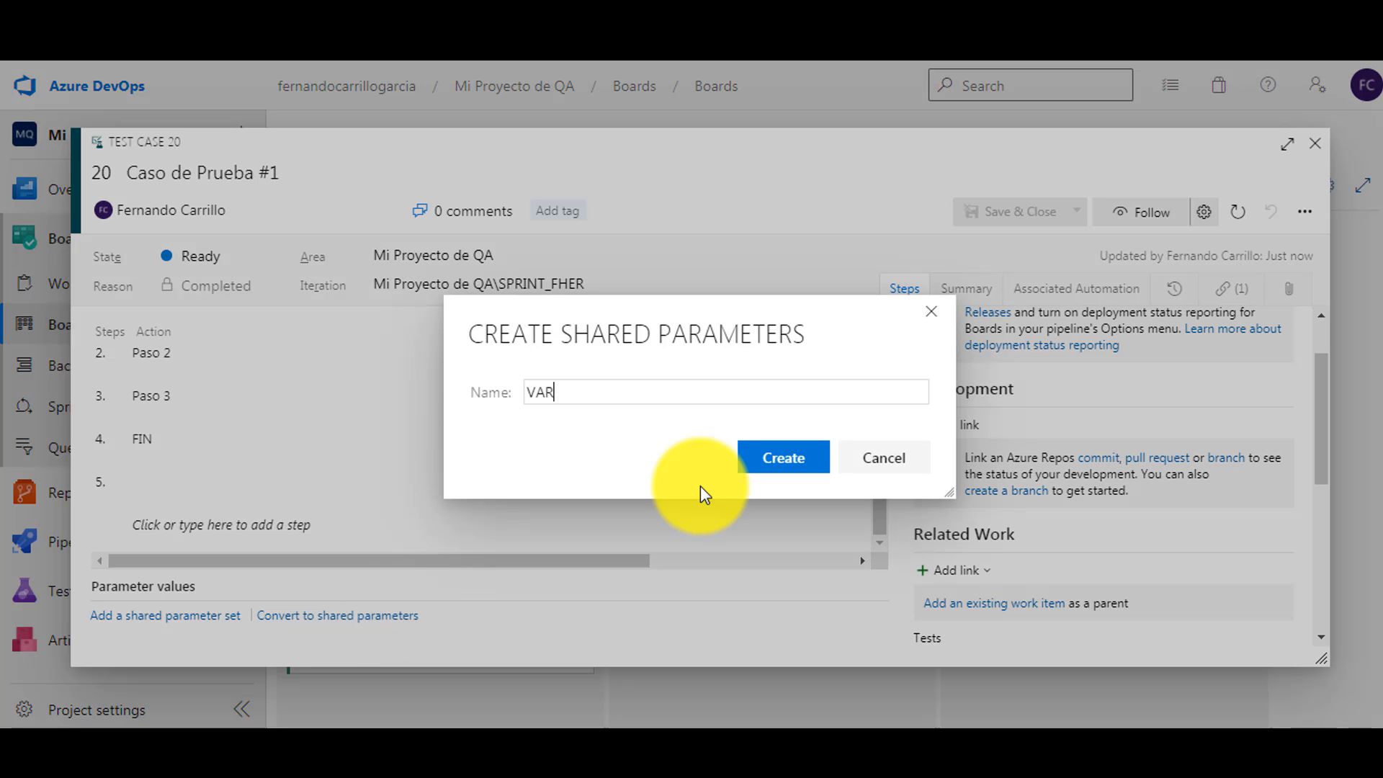
type("IABLE1")
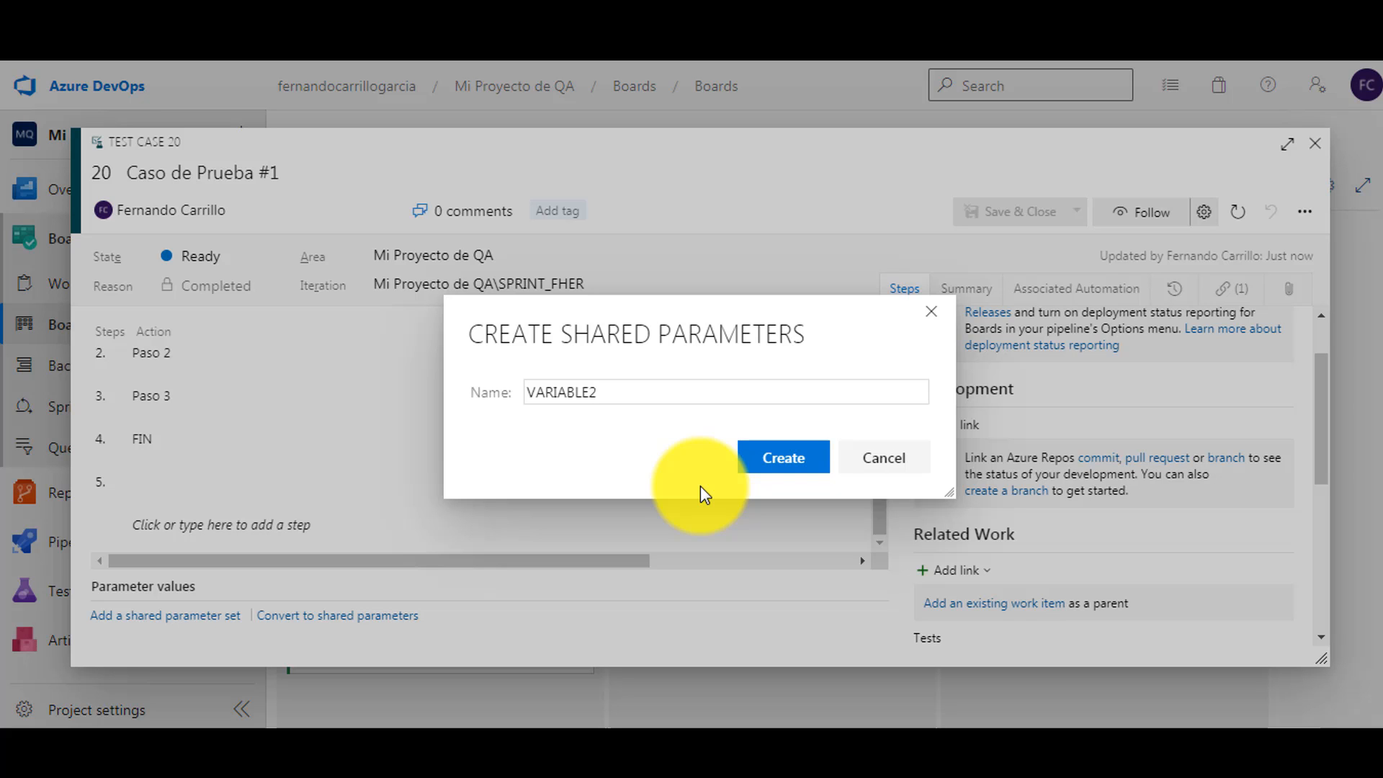
left_click(771, 463)
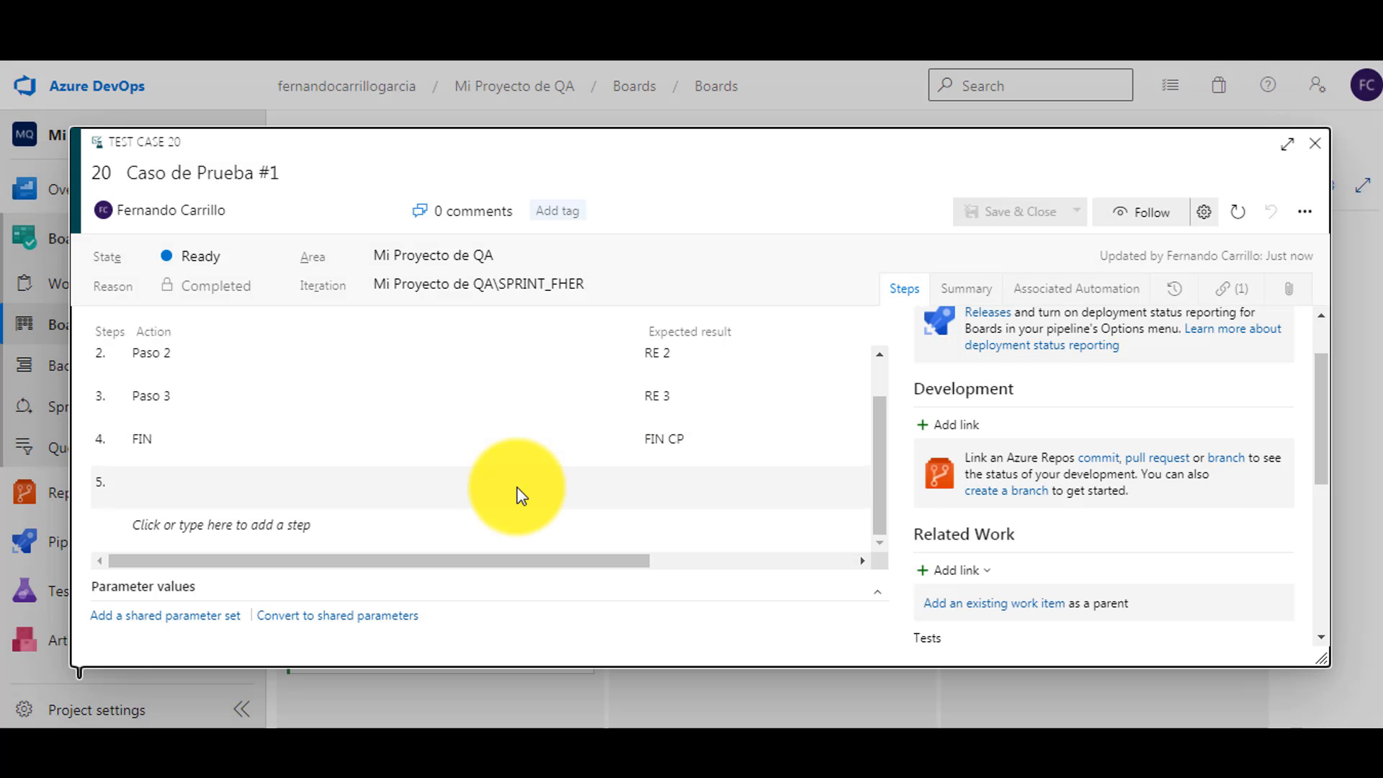
scroll(482, 578, "down", 5)
scroll(481, 578, "up", 3)
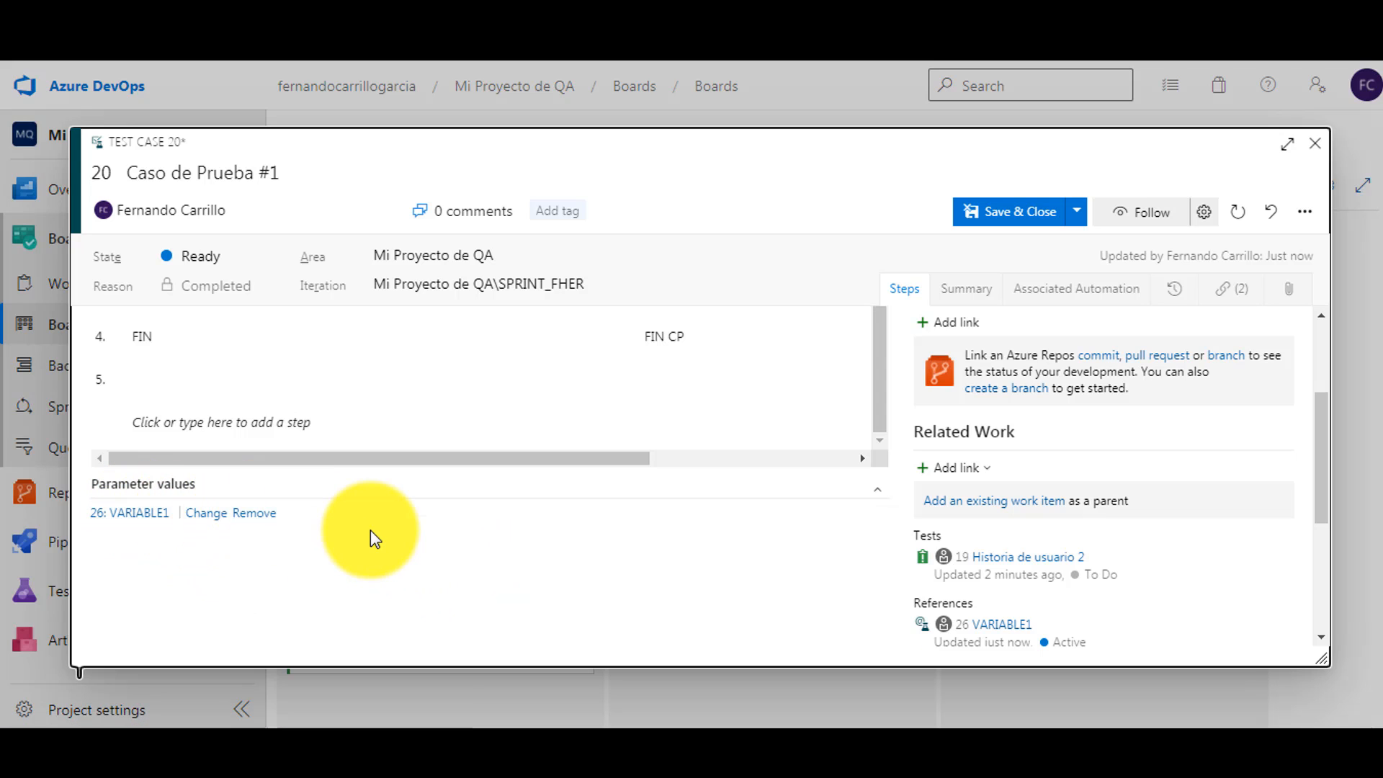
Insert a parameter named "VARIABLE1" after the action text of step 1, "Paso 1", in Caso de Prueba #1.
scroll(370, 537, "up", 3)
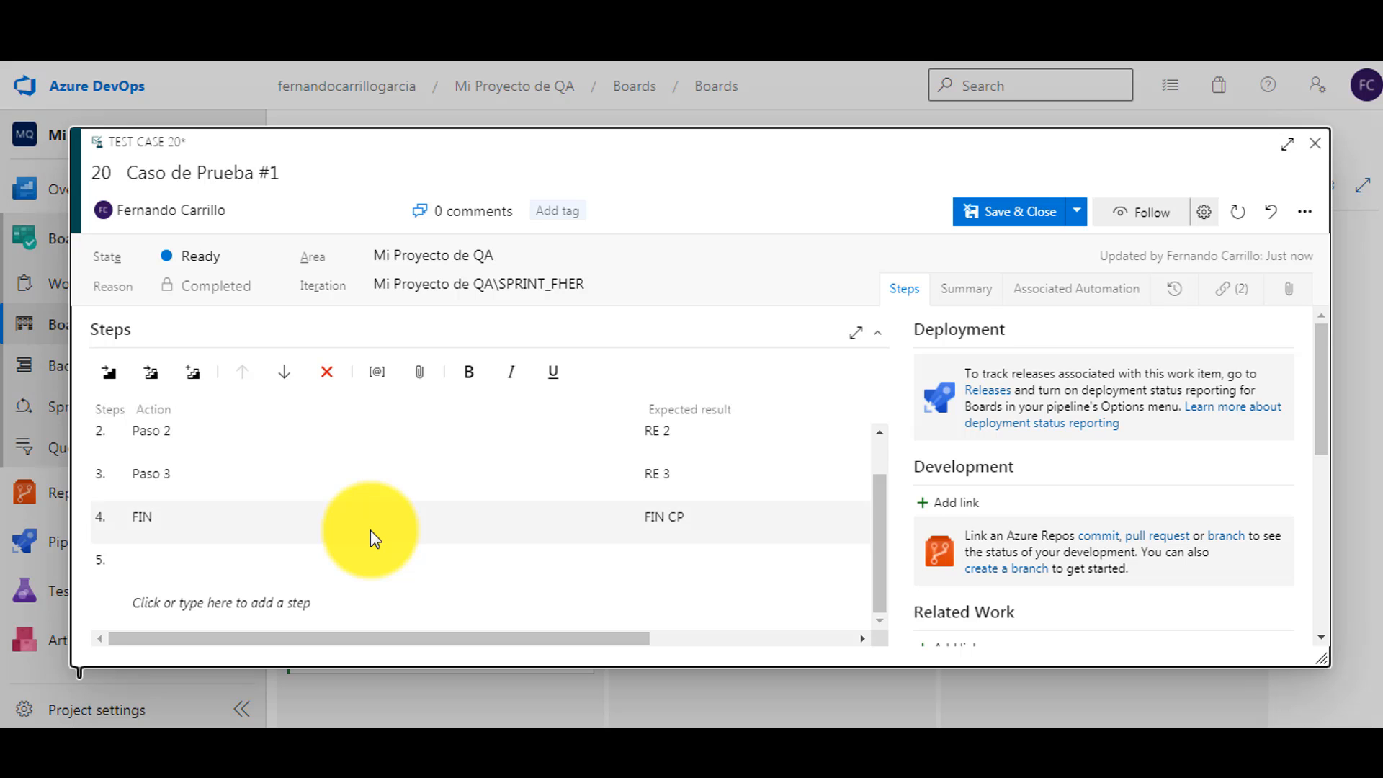
scroll(370, 530, "down", 2)
scroll(348, 530, "up", 1)
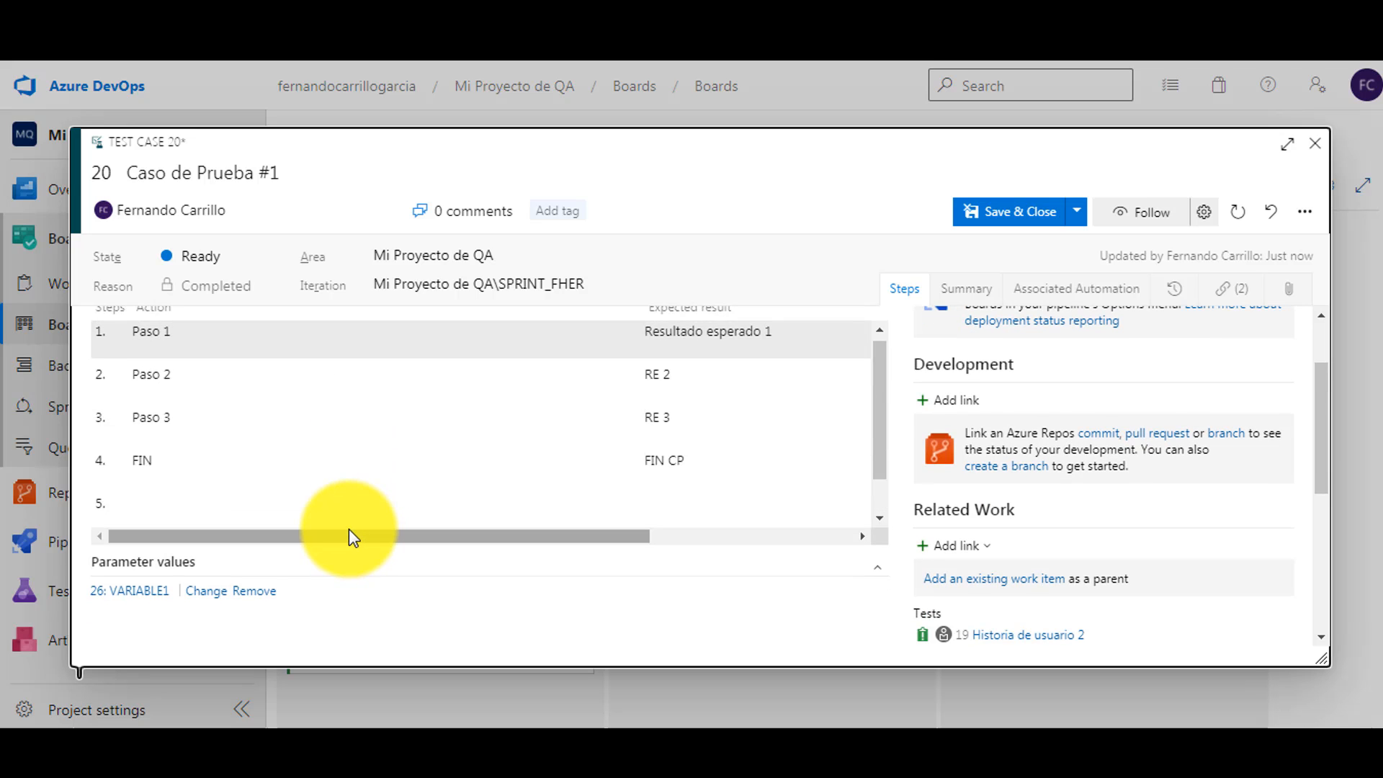
scroll(235, 435, "up", 1)
scroll(235, 435, "up", 1)
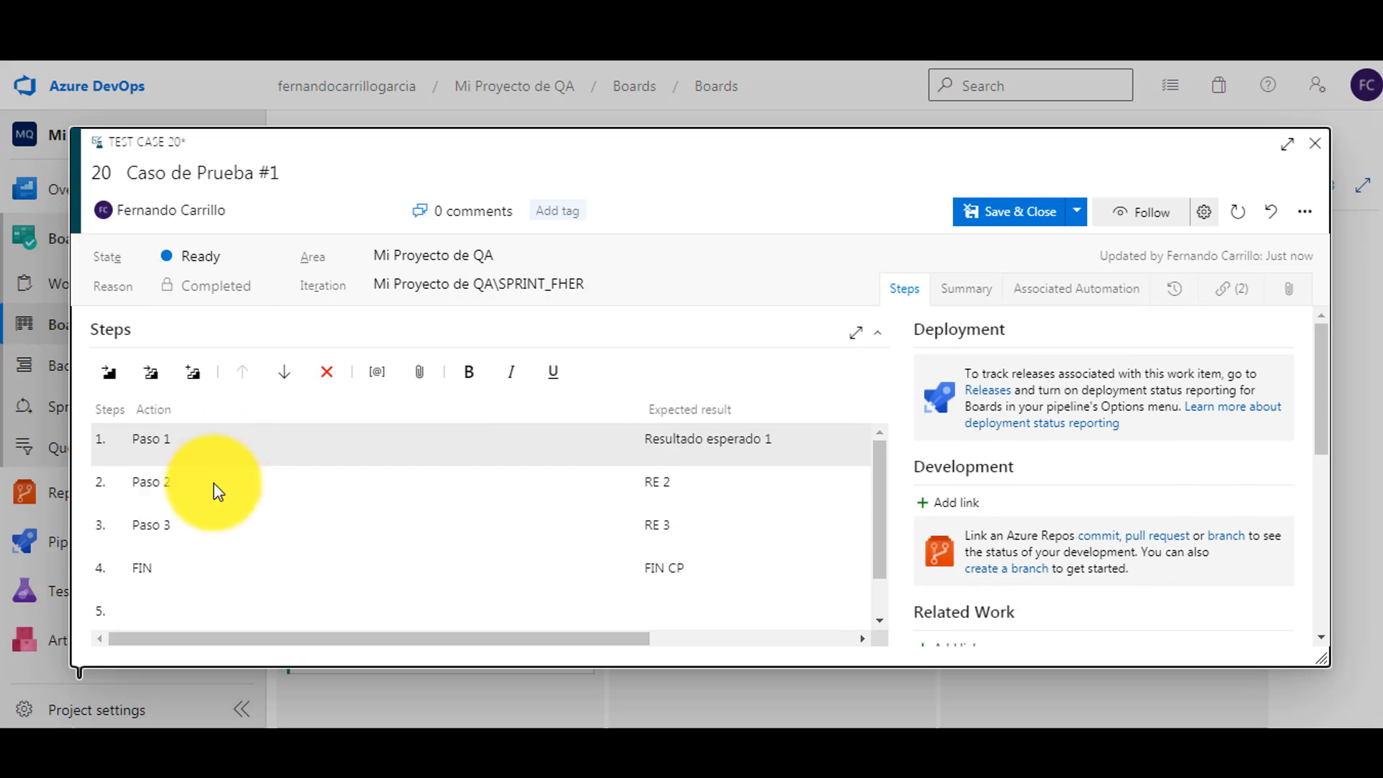
left_click(213, 443)
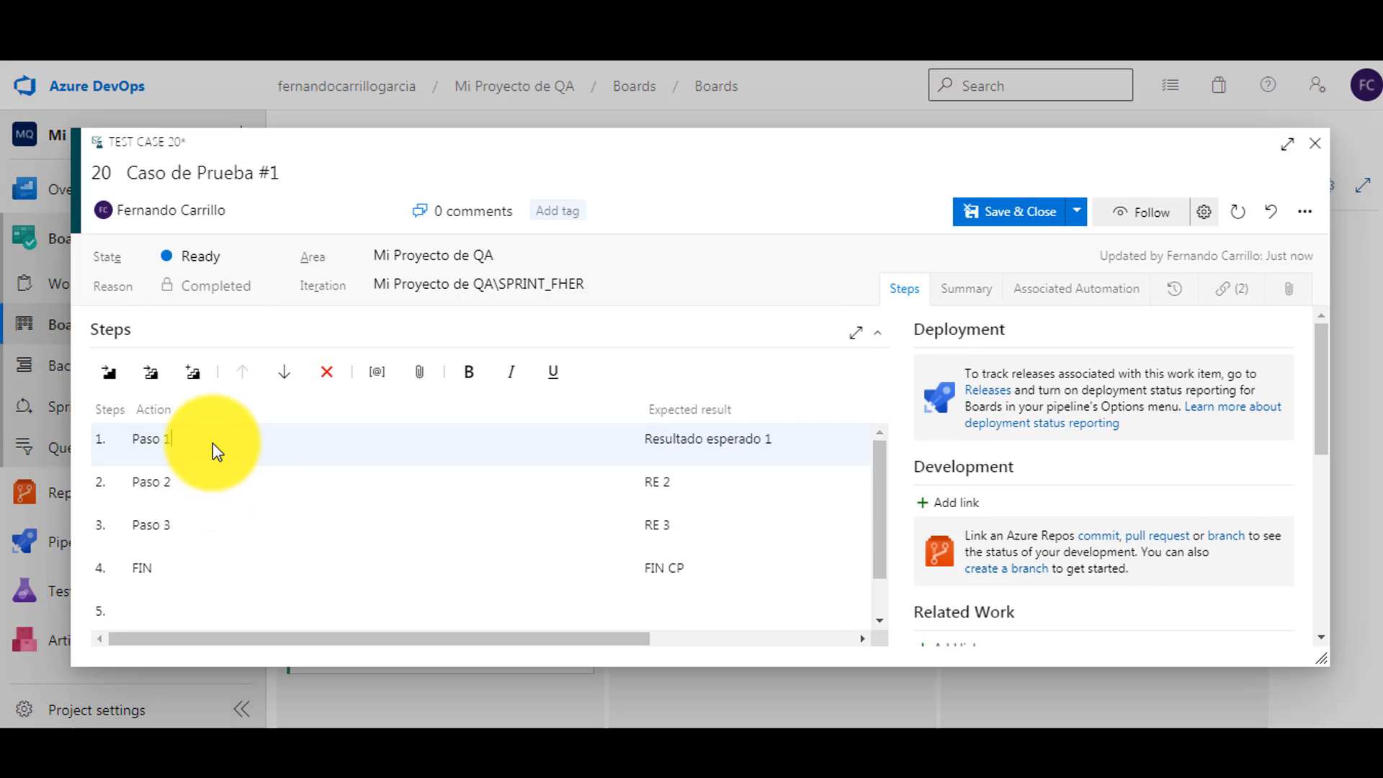
left_click(374, 375)
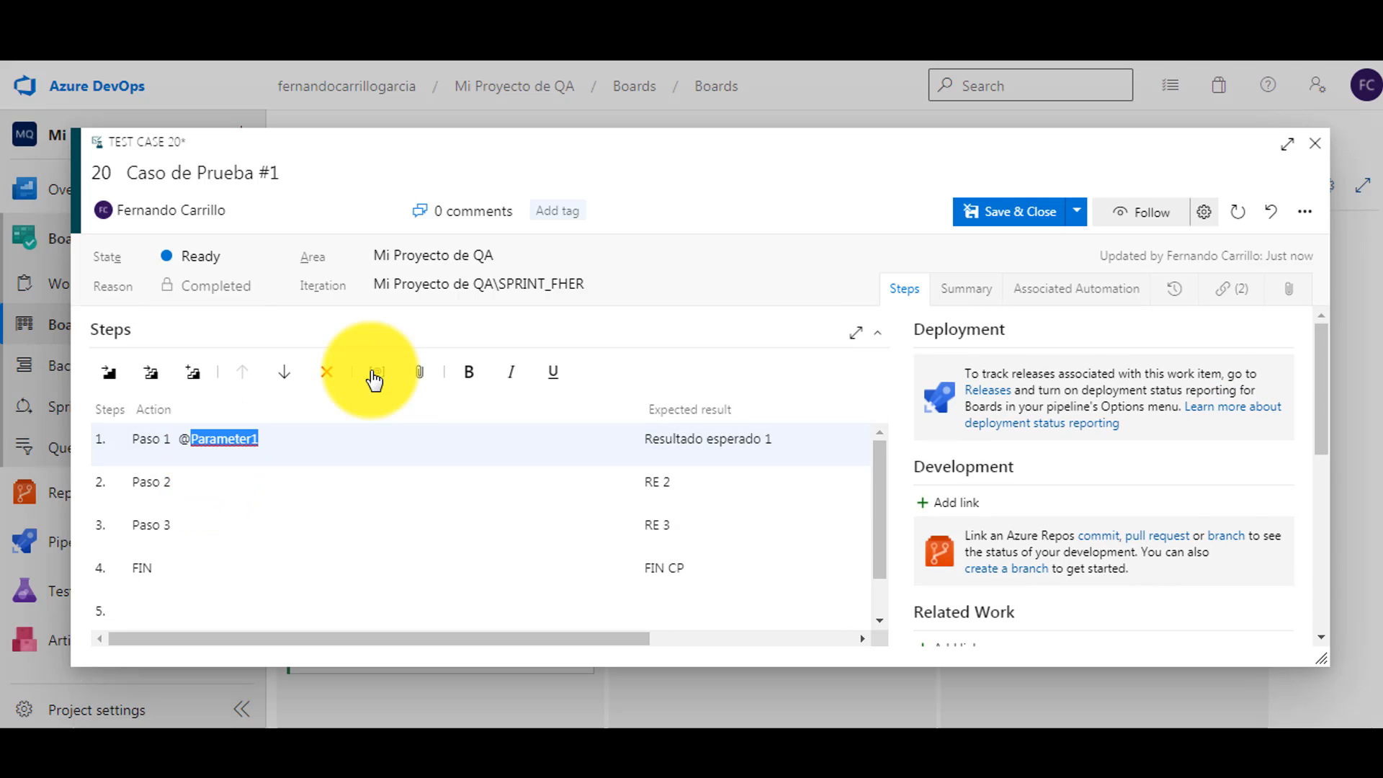
type("V")
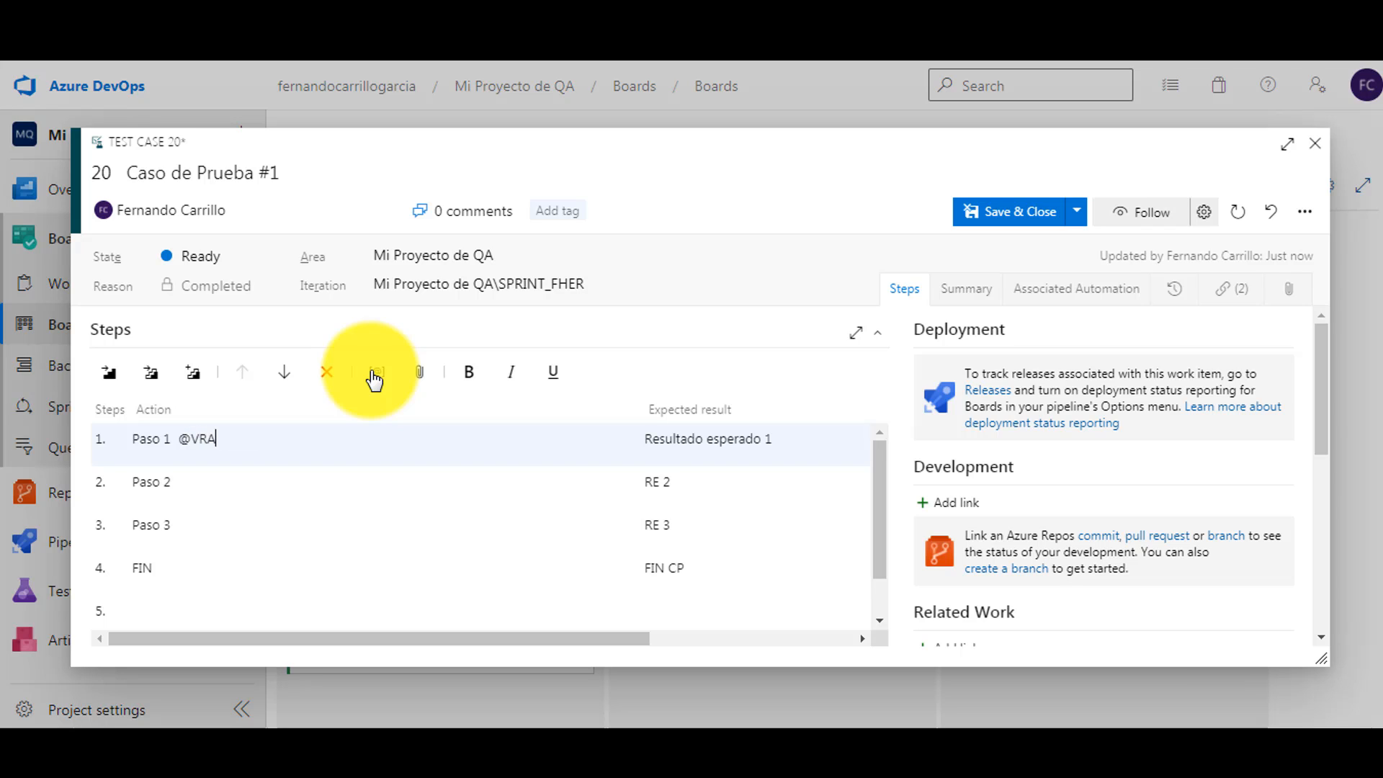
type("ARIABLE1")
key("Return")
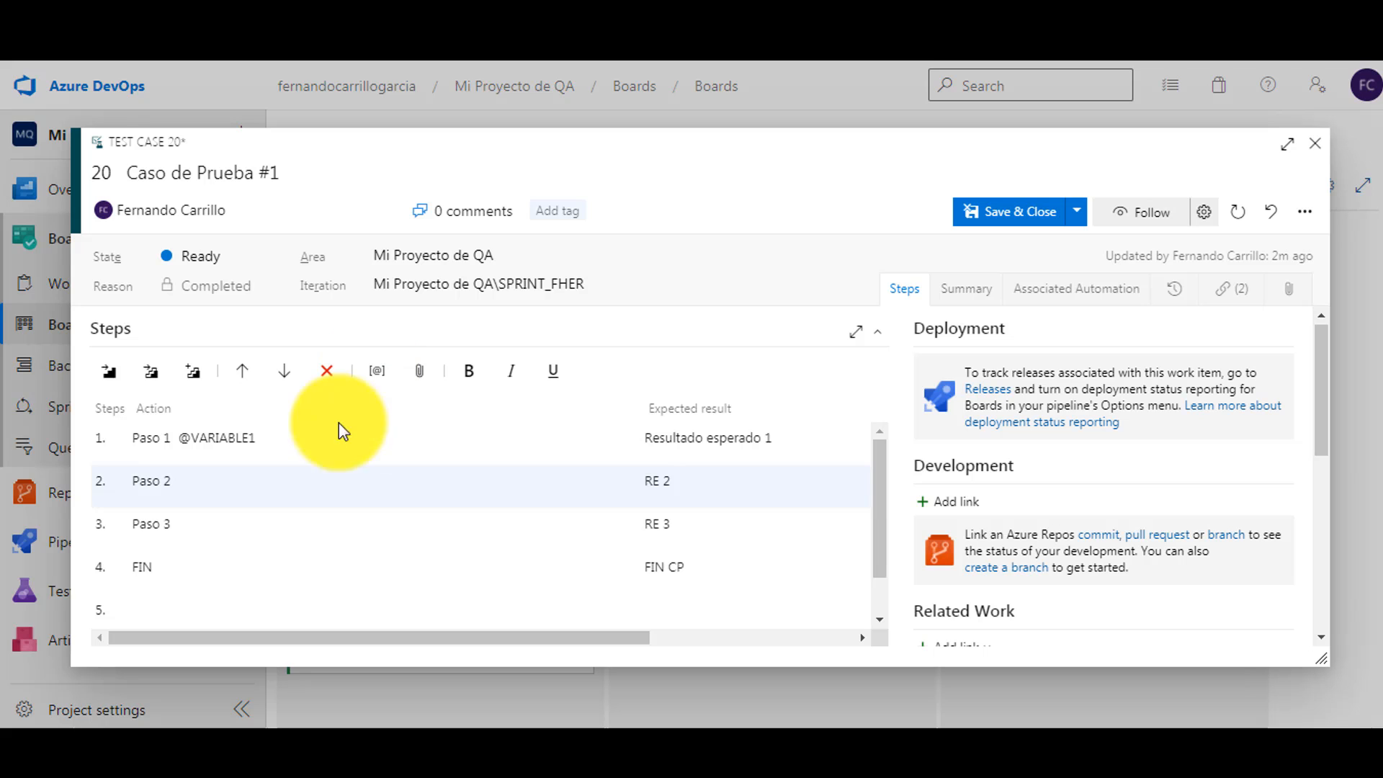
Close Caso de Prueba #1, saving the changes.
left_click(231, 413)
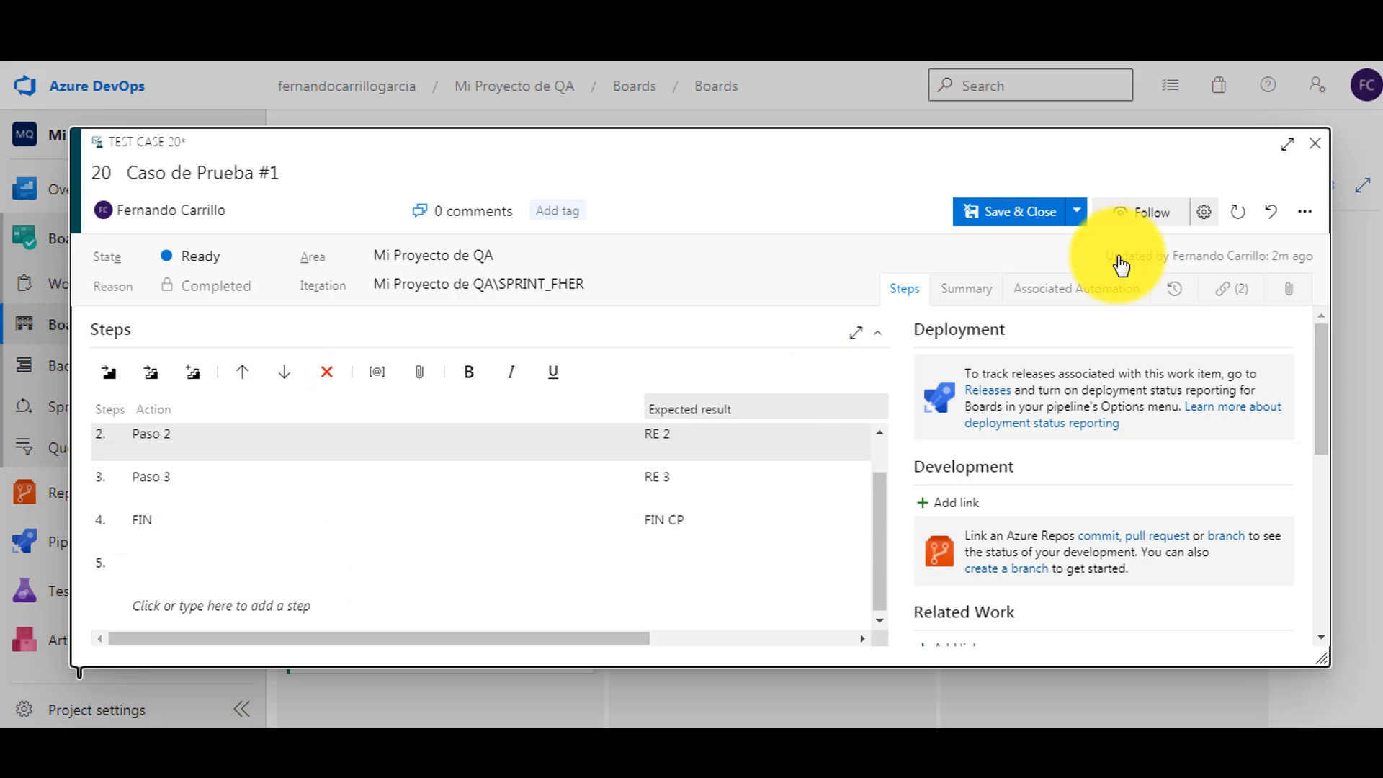
left_click(1312, 151)
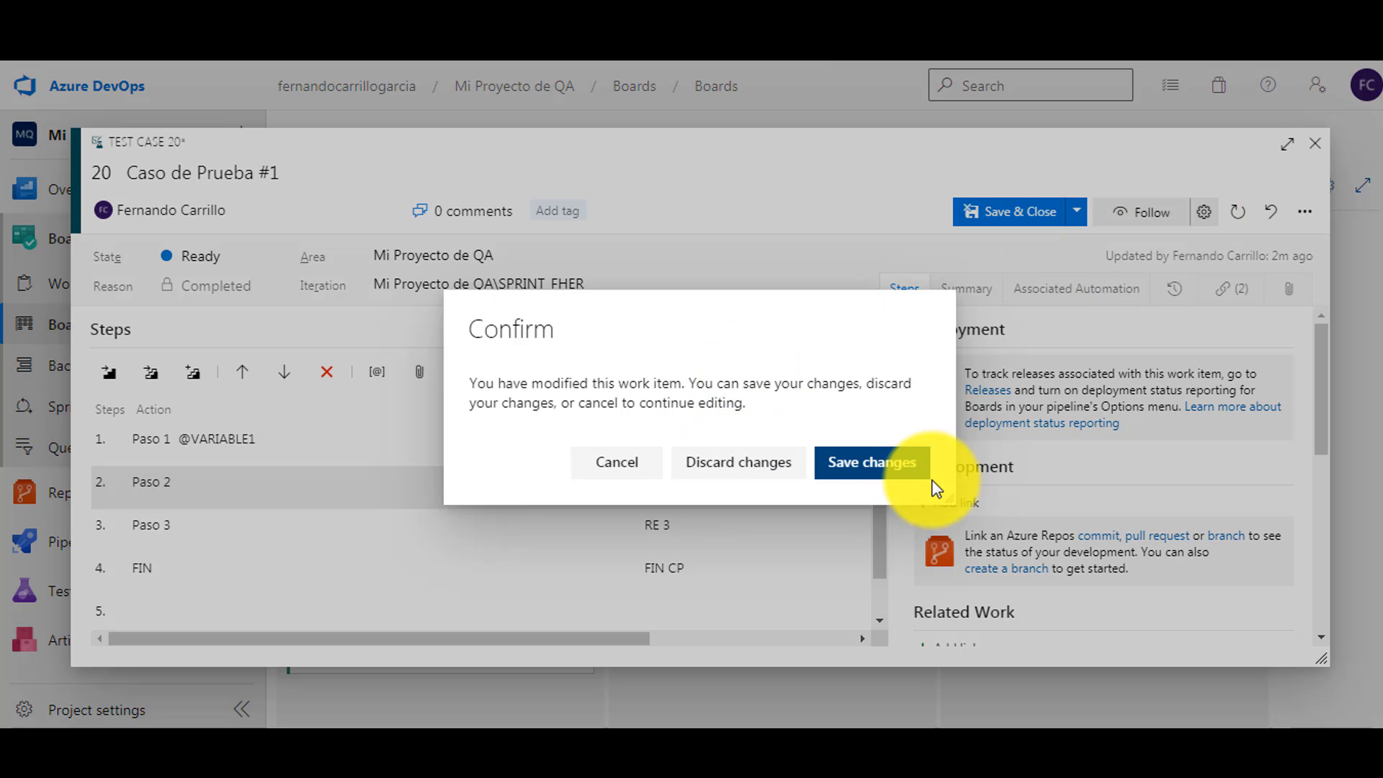
left_click(897, 468)
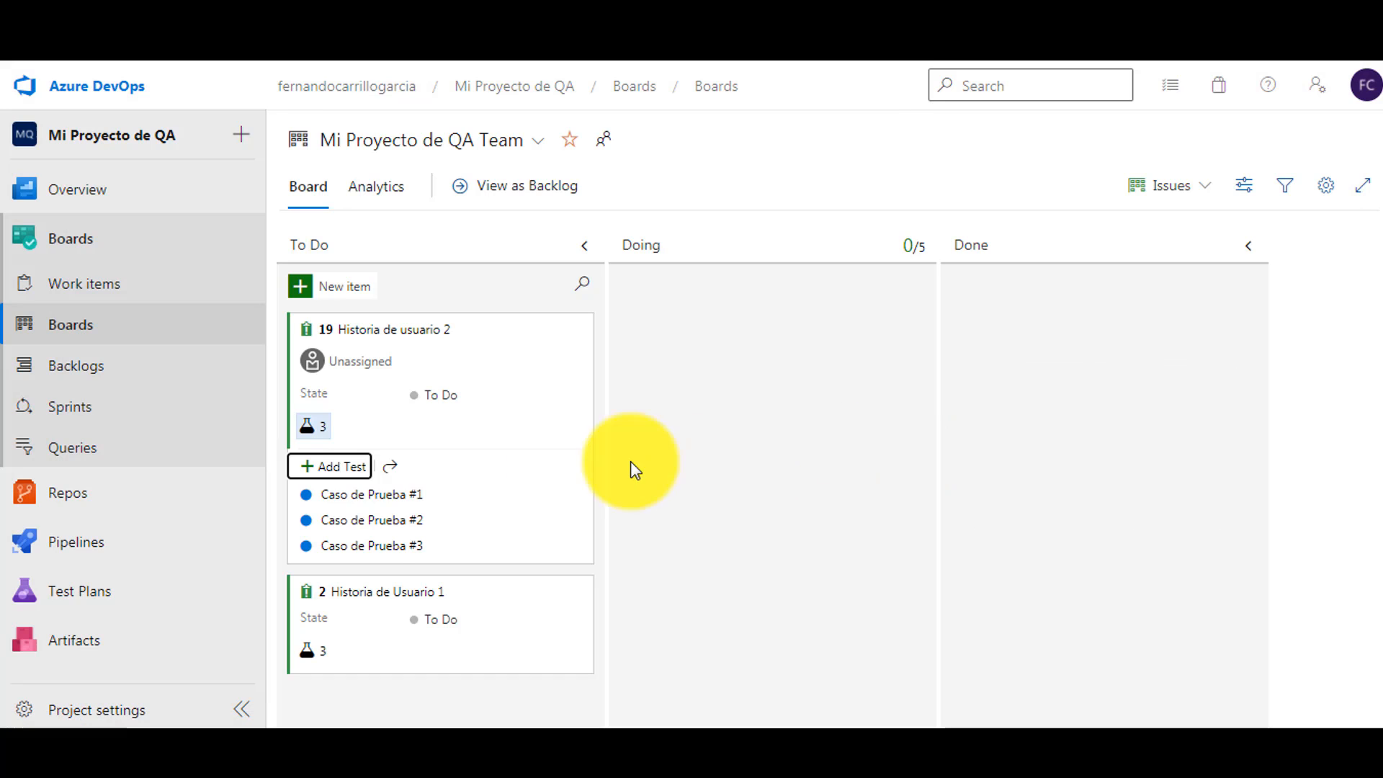
Open Caso de Prueba #2 and add a first step with action "PASO 1" and expected result "RES ESP 1".
left_click(361, 521)
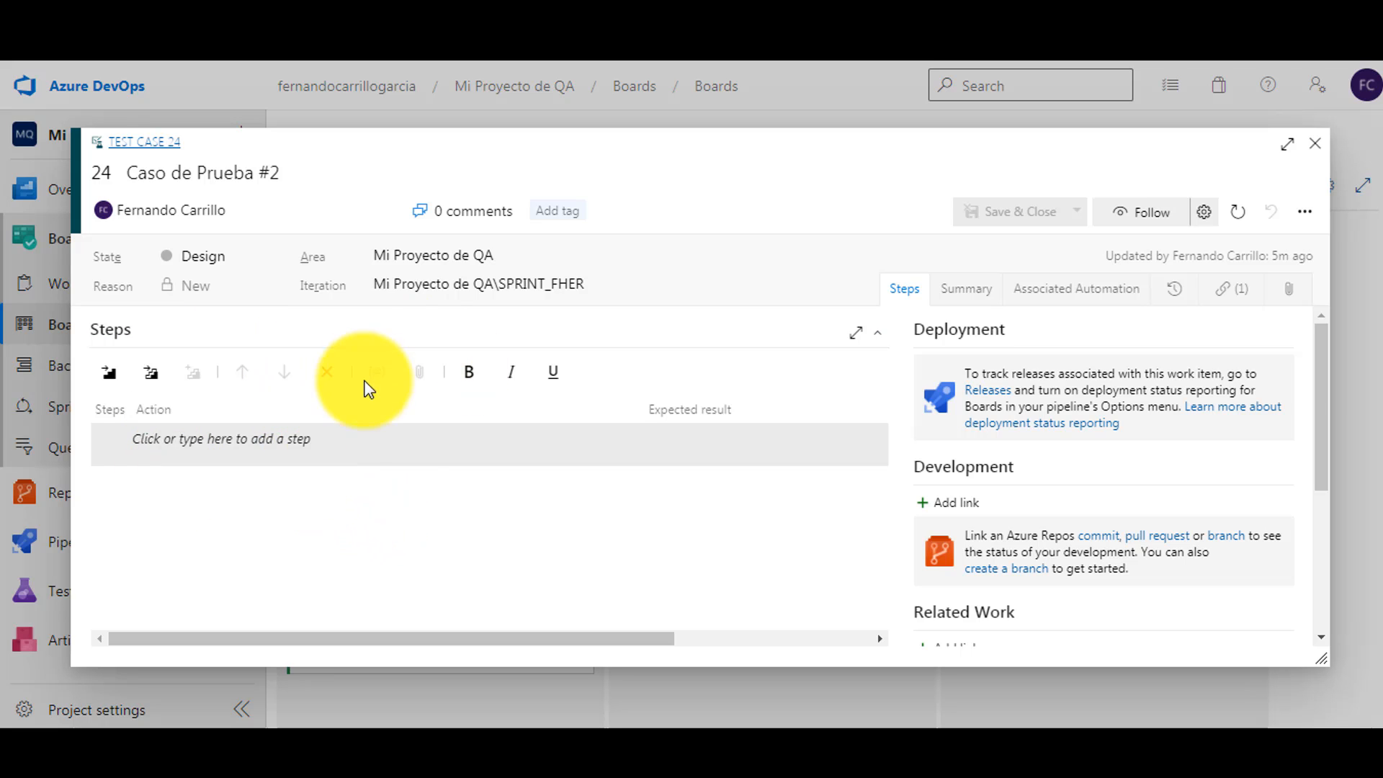
left_click(120, 435)
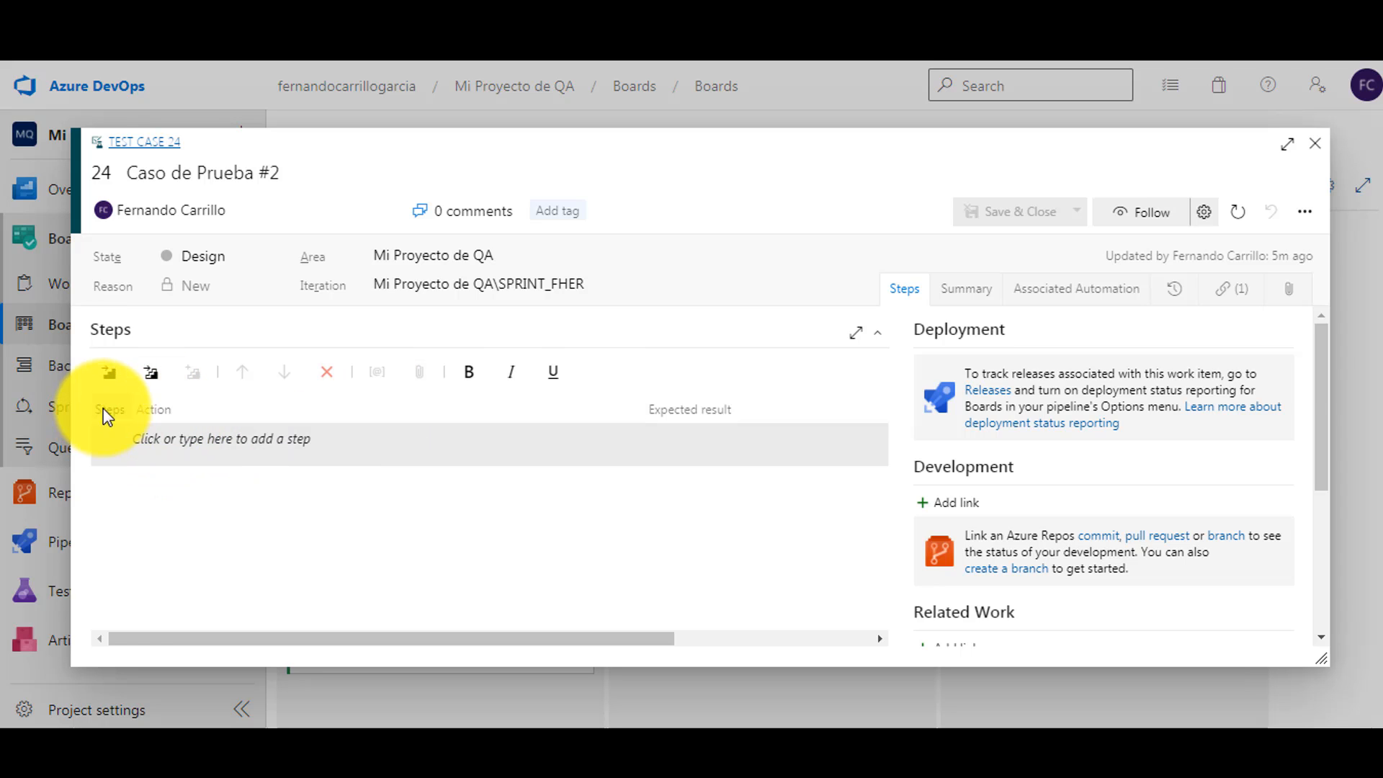
left_click(256, 440)
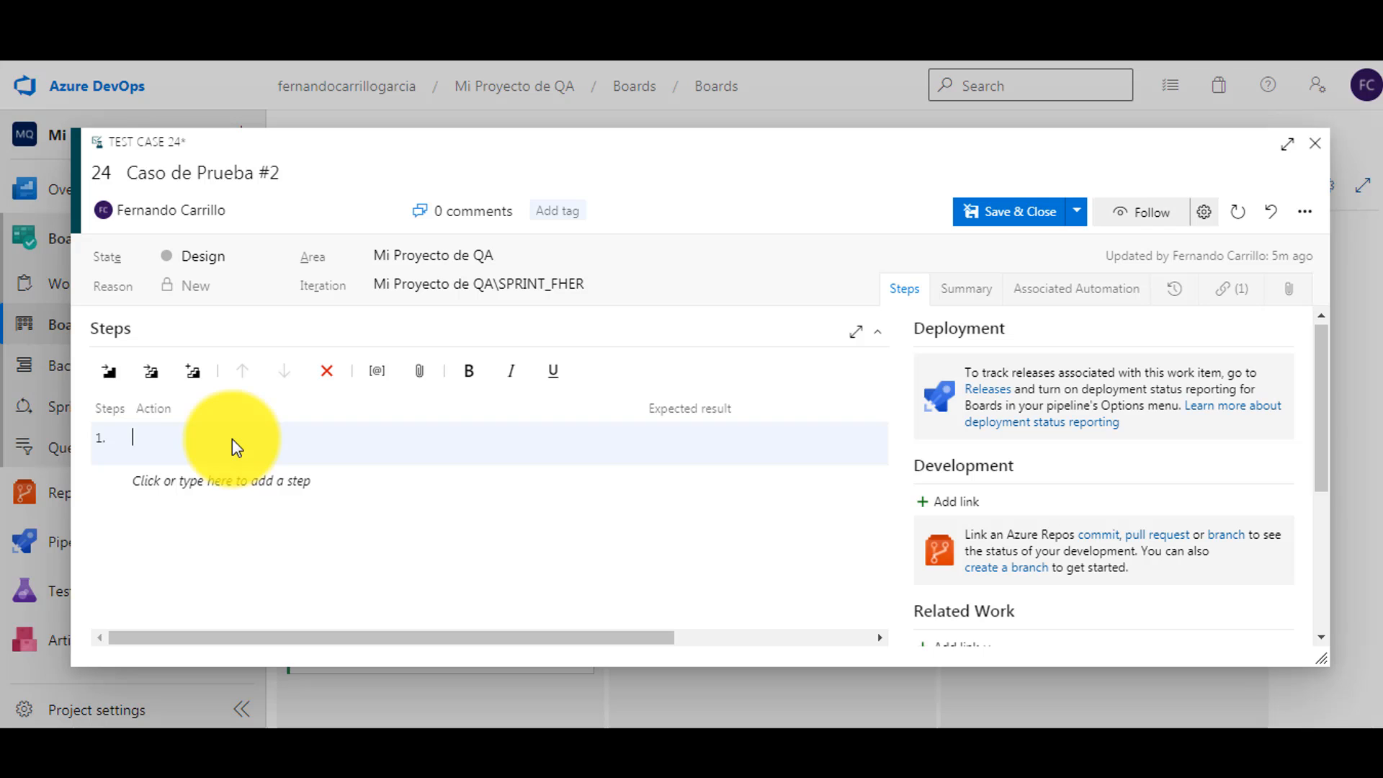
type("PASO 1")
key("Tab")
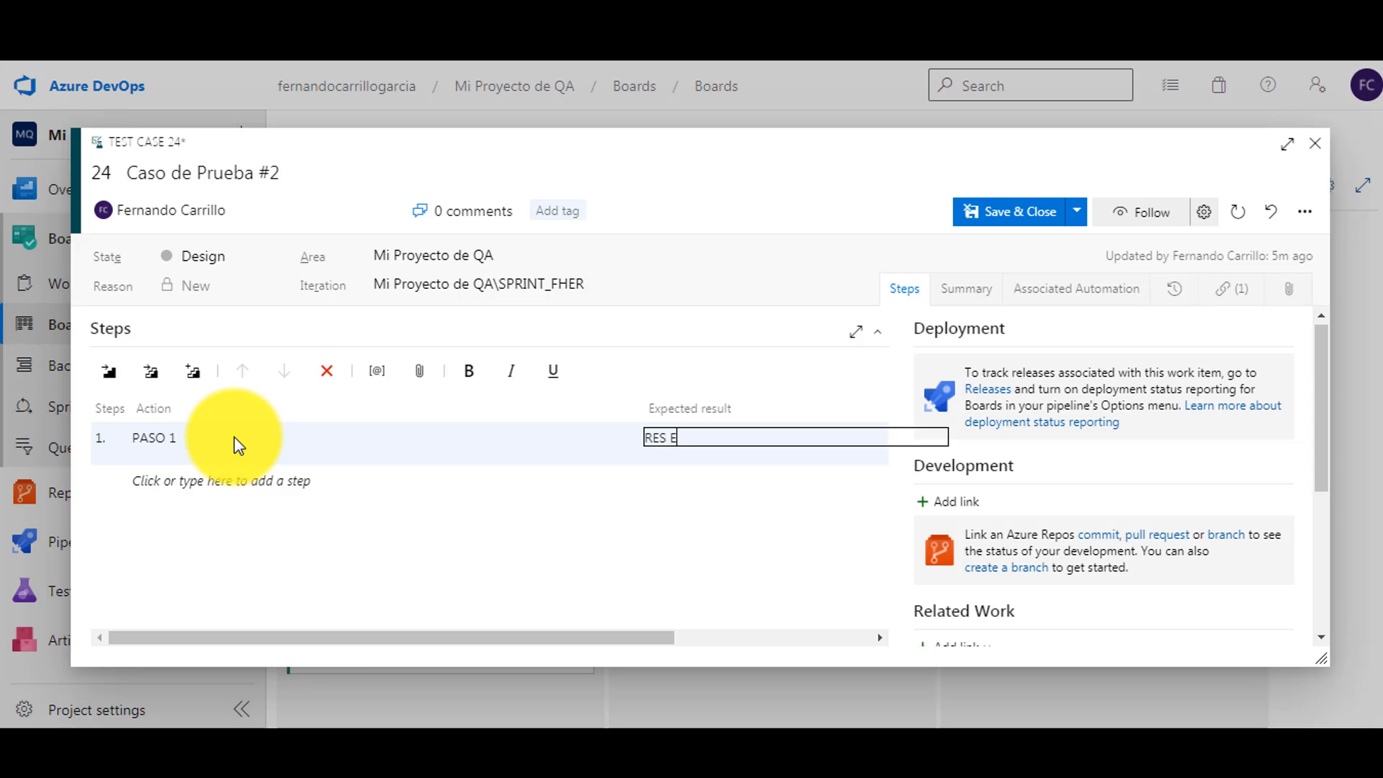
type("RES ESP 1")
key("Tab")
Add a second step with action "PASO 2", an inserted parameter keeping the name Parameter1, and expected result "RES ESP 2".
type("PASAO")
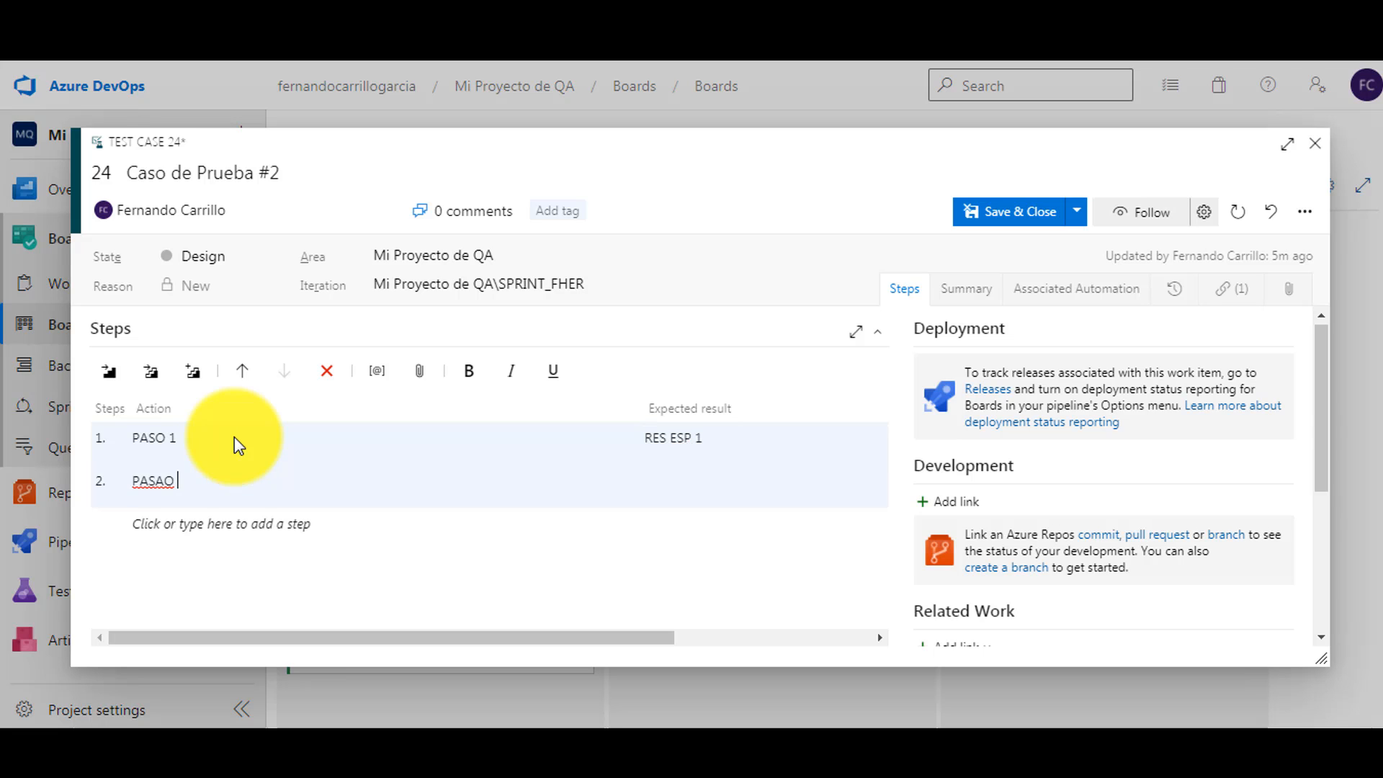
key("BackSpace")
key("BackSpace")
key("BackSpace")
type("O 2")
left_click(376, 371)
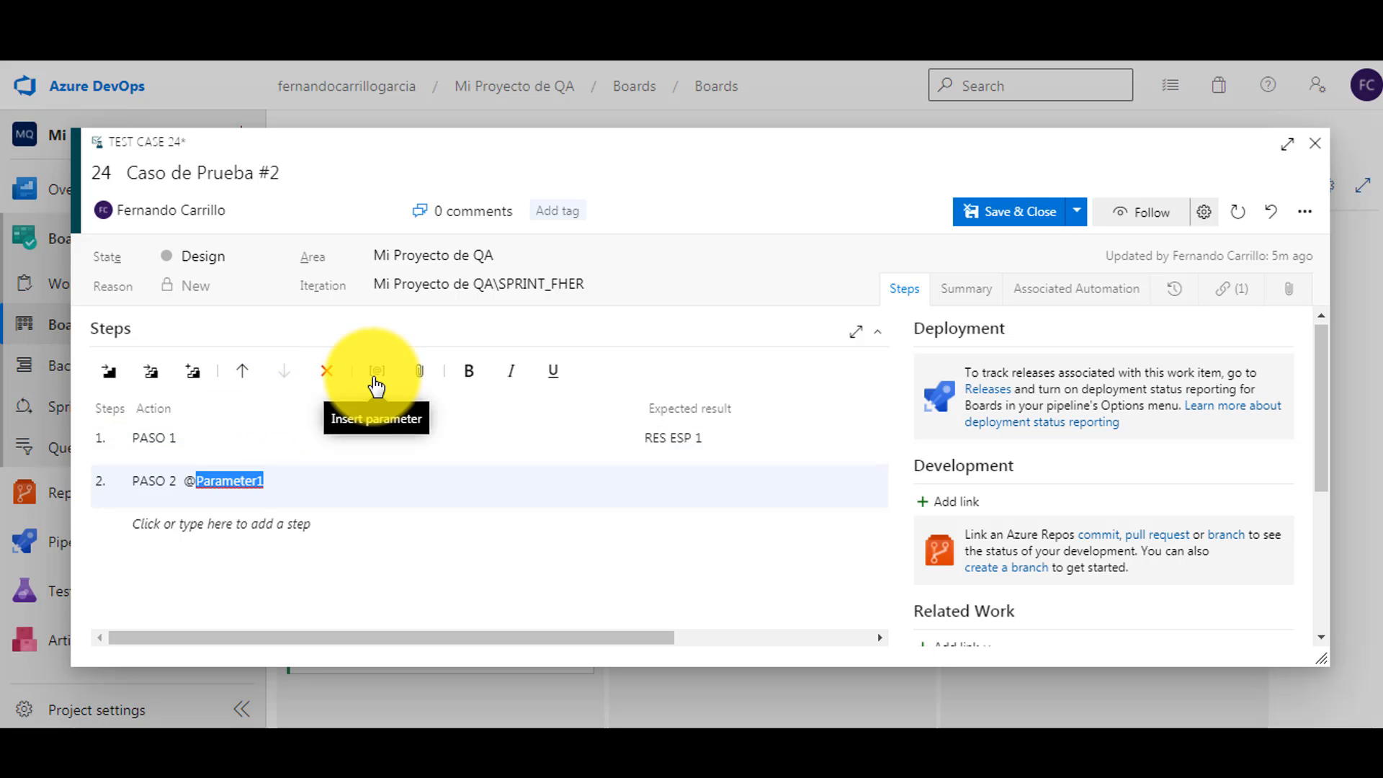
key("Tab")
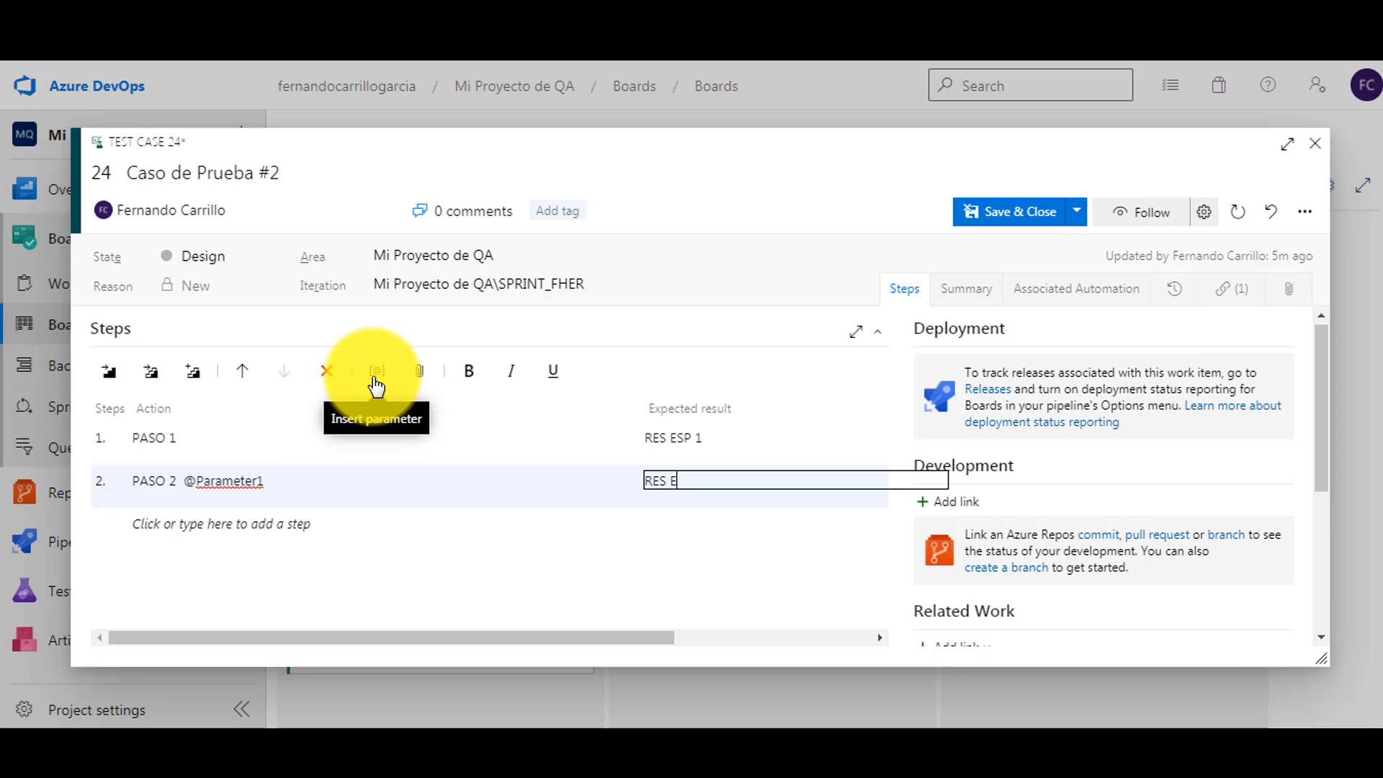
key("Tab")
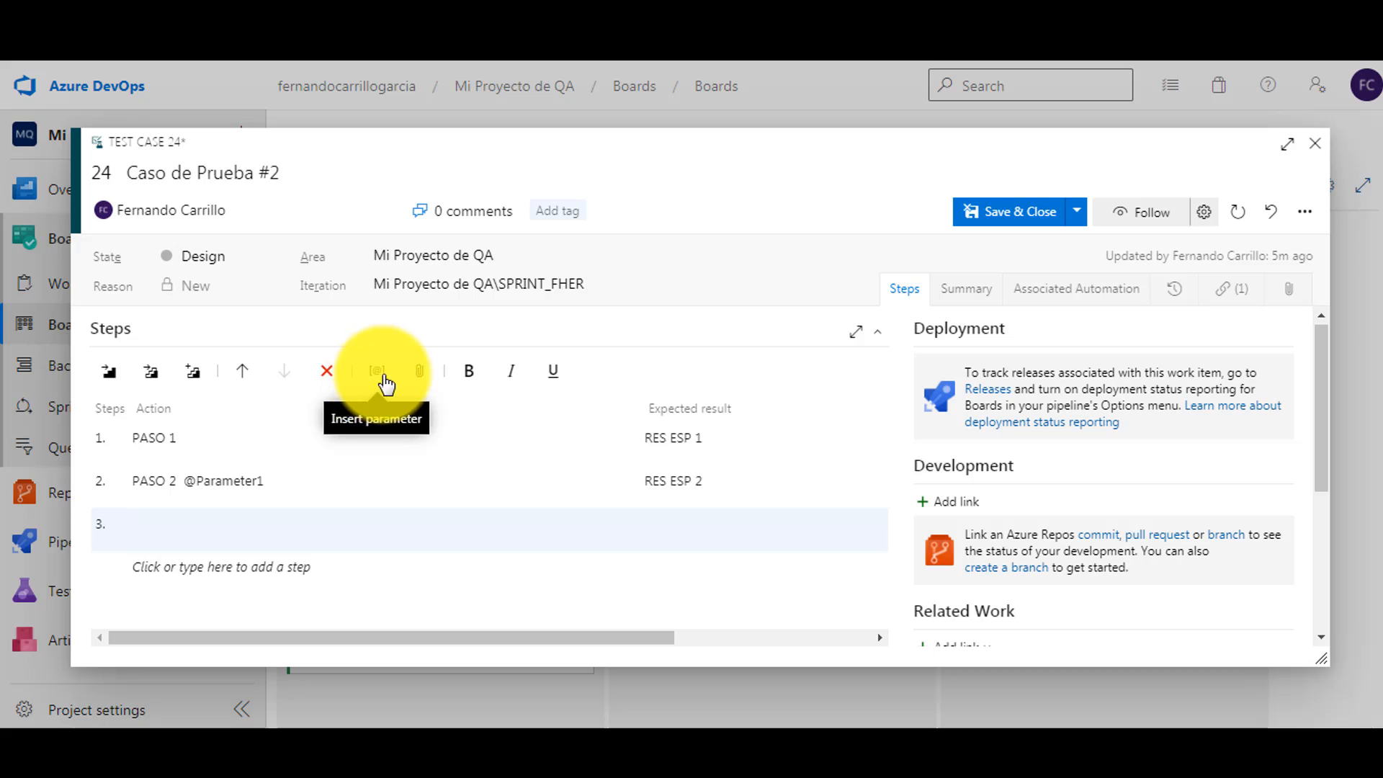
Expand the parameter values of Caso de Prueba #2 and examine the parameter and its sharing options alongside the steps.
scroll(404, 401, "down", 5)
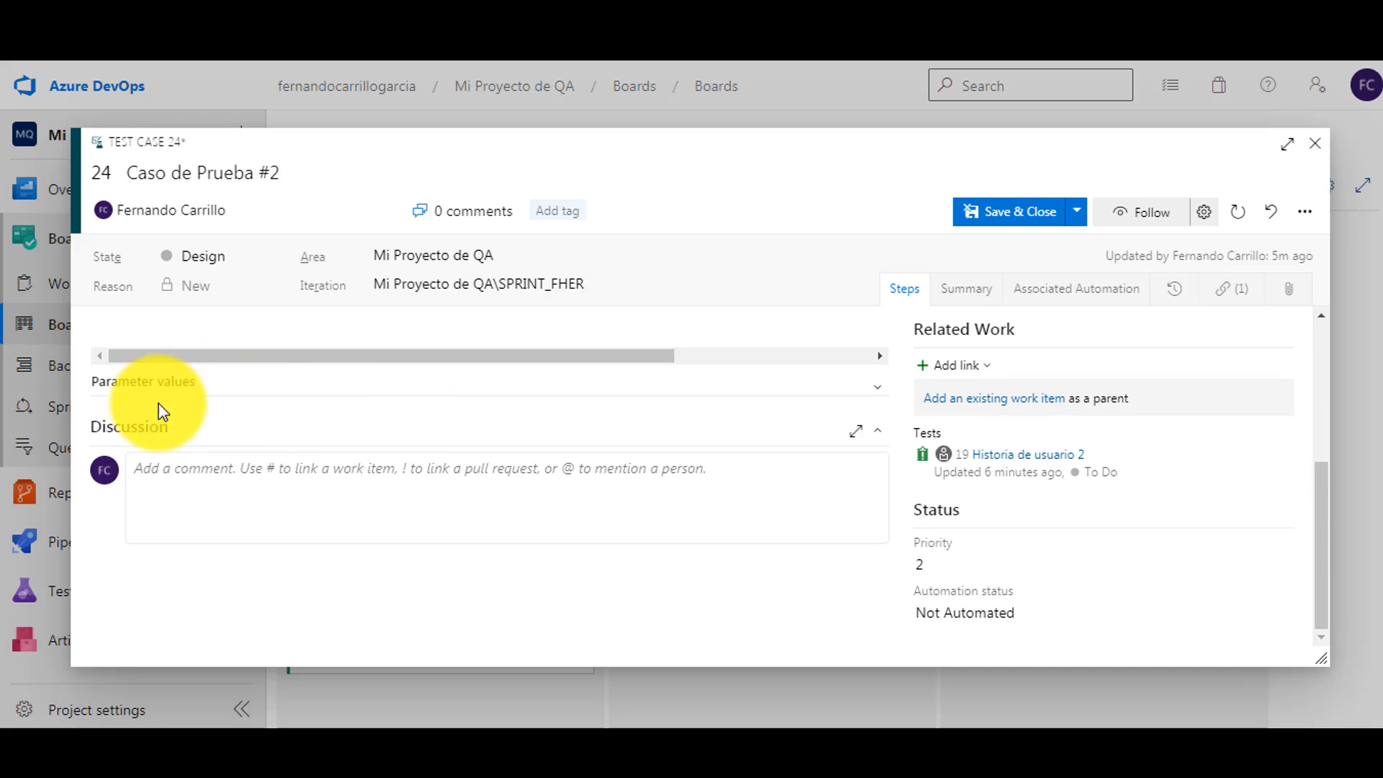
left_click(173, 384)
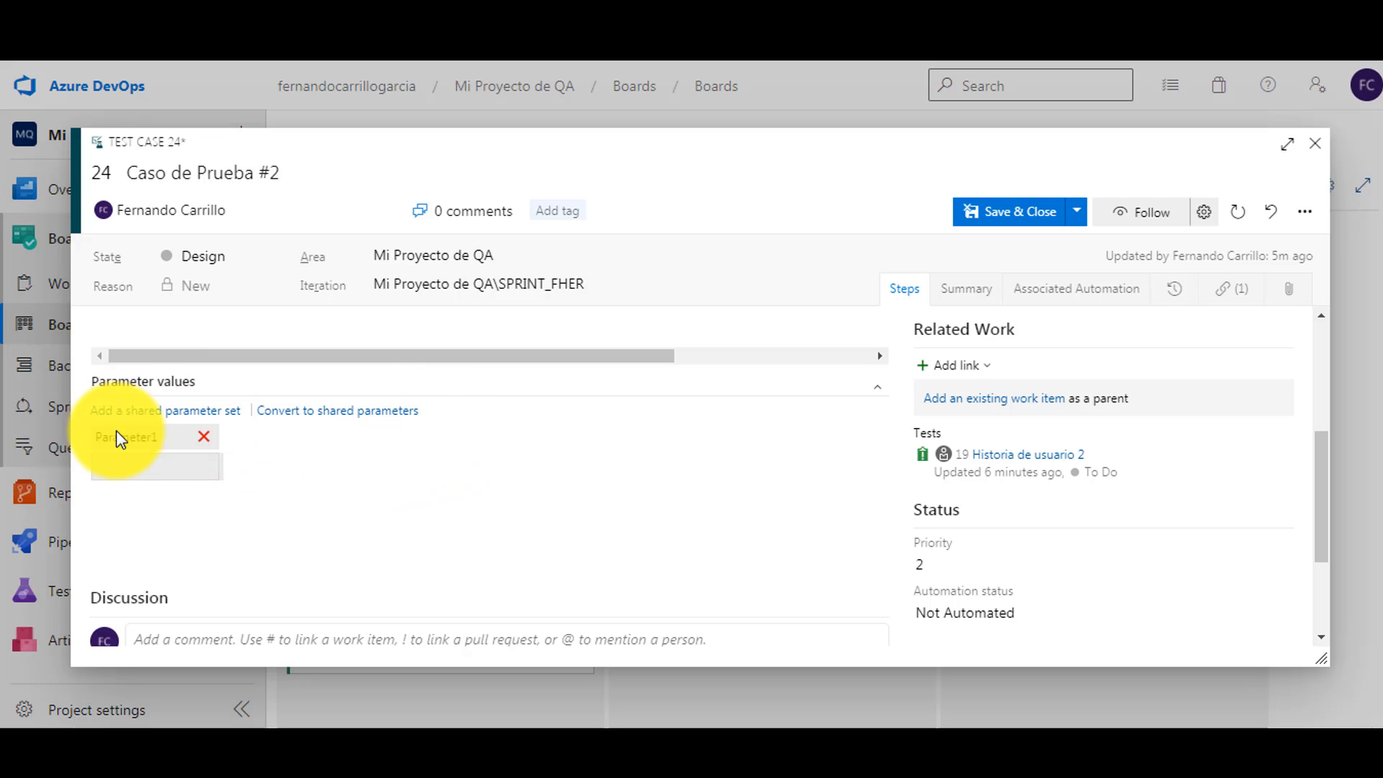
scroll(281, 467, "up", 5)
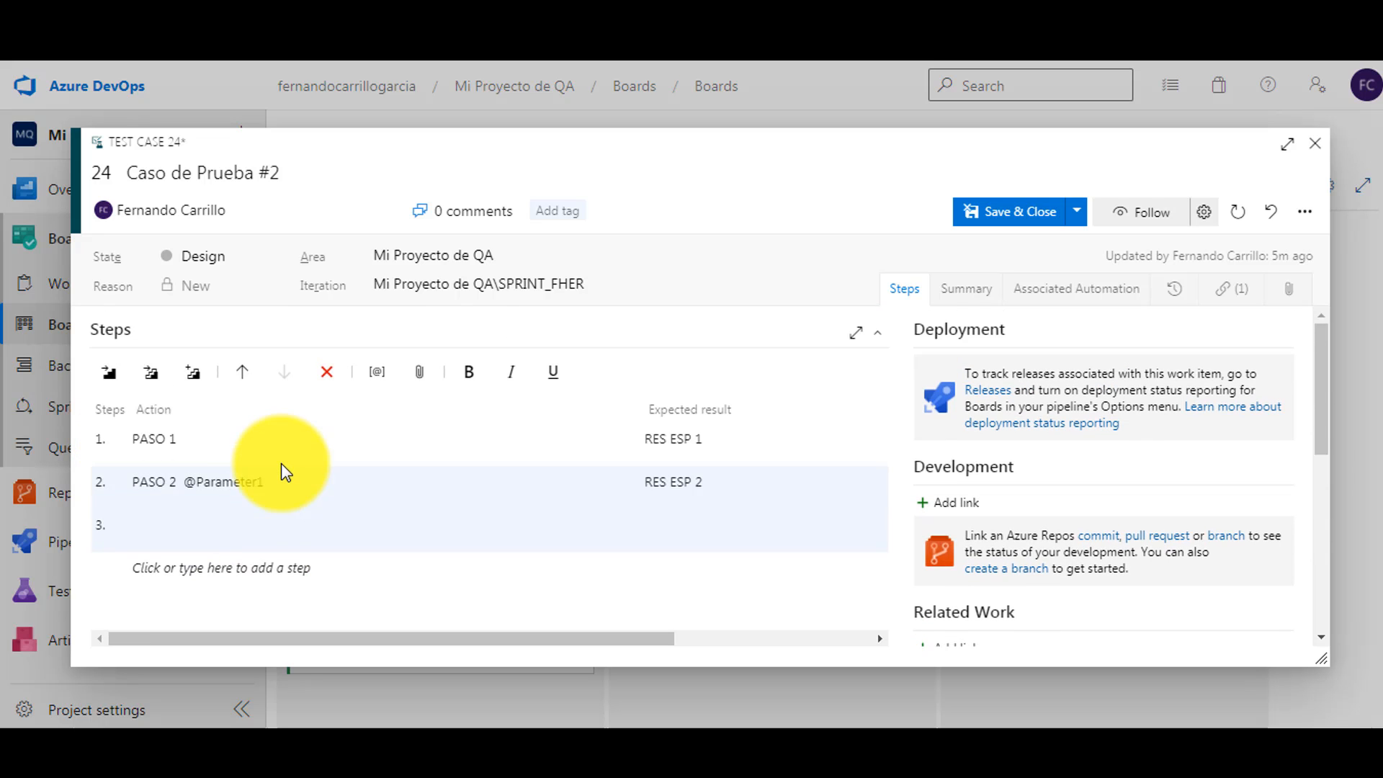
scroll(231, 481, "down", 4)
scroll(234, 497, "up", 3)
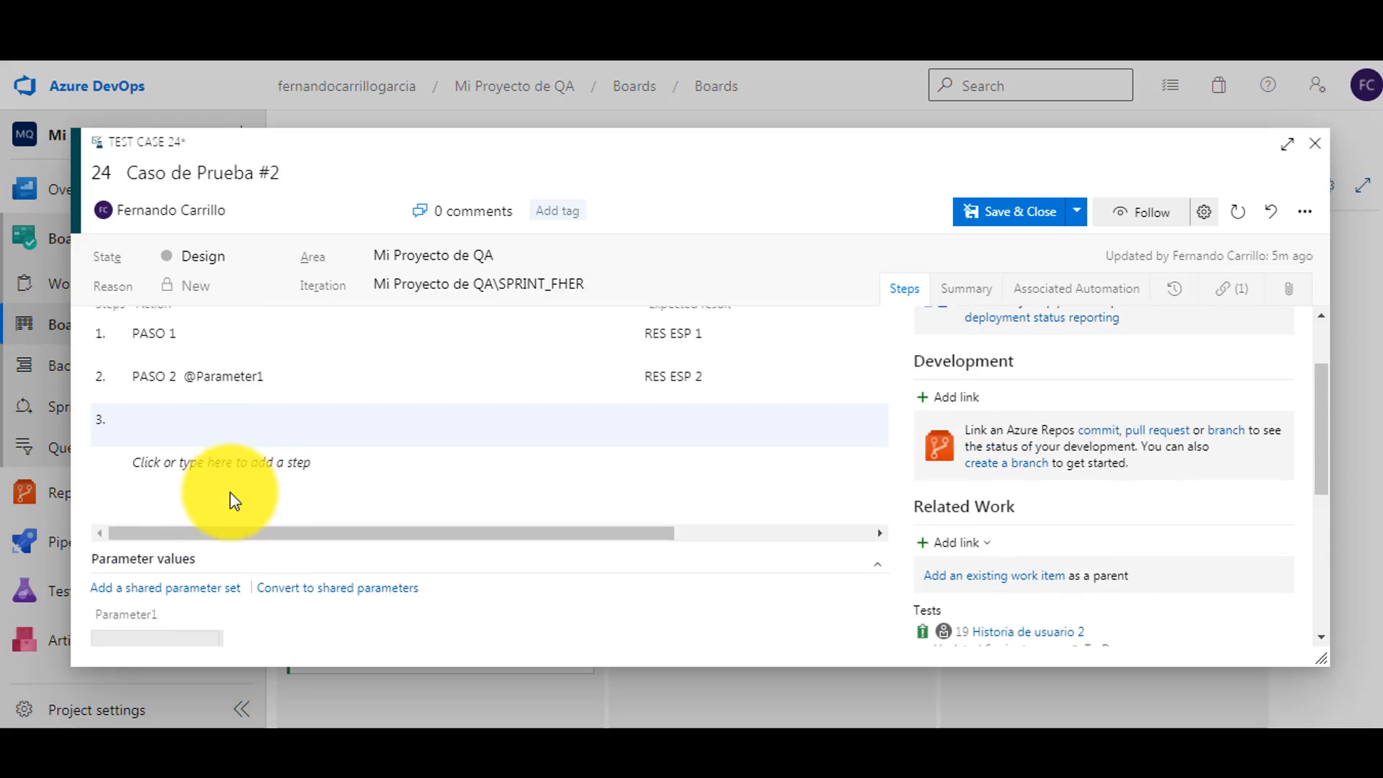
scroll(230, 501, "up", 2)
scroll(273, 483, "down", 3)
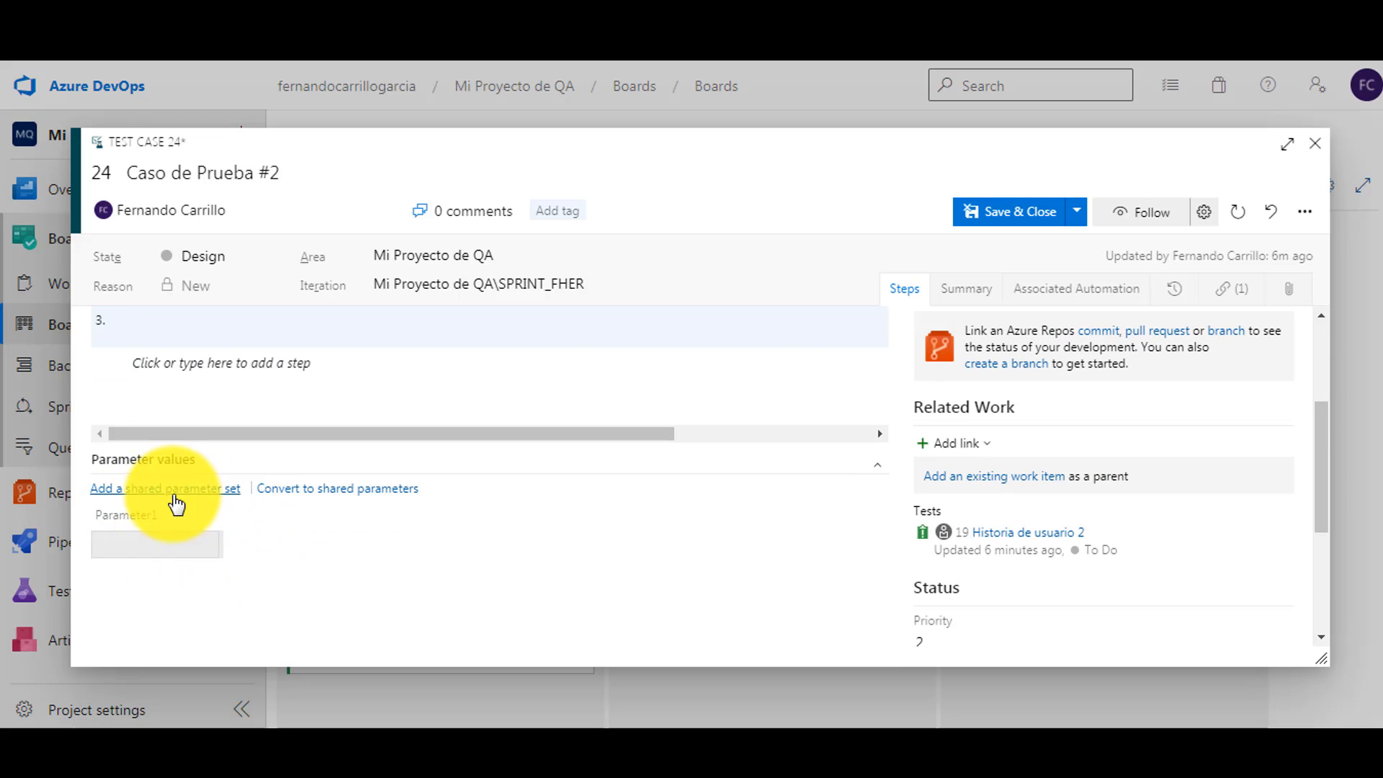
scroll(388, 515, "down", 2)
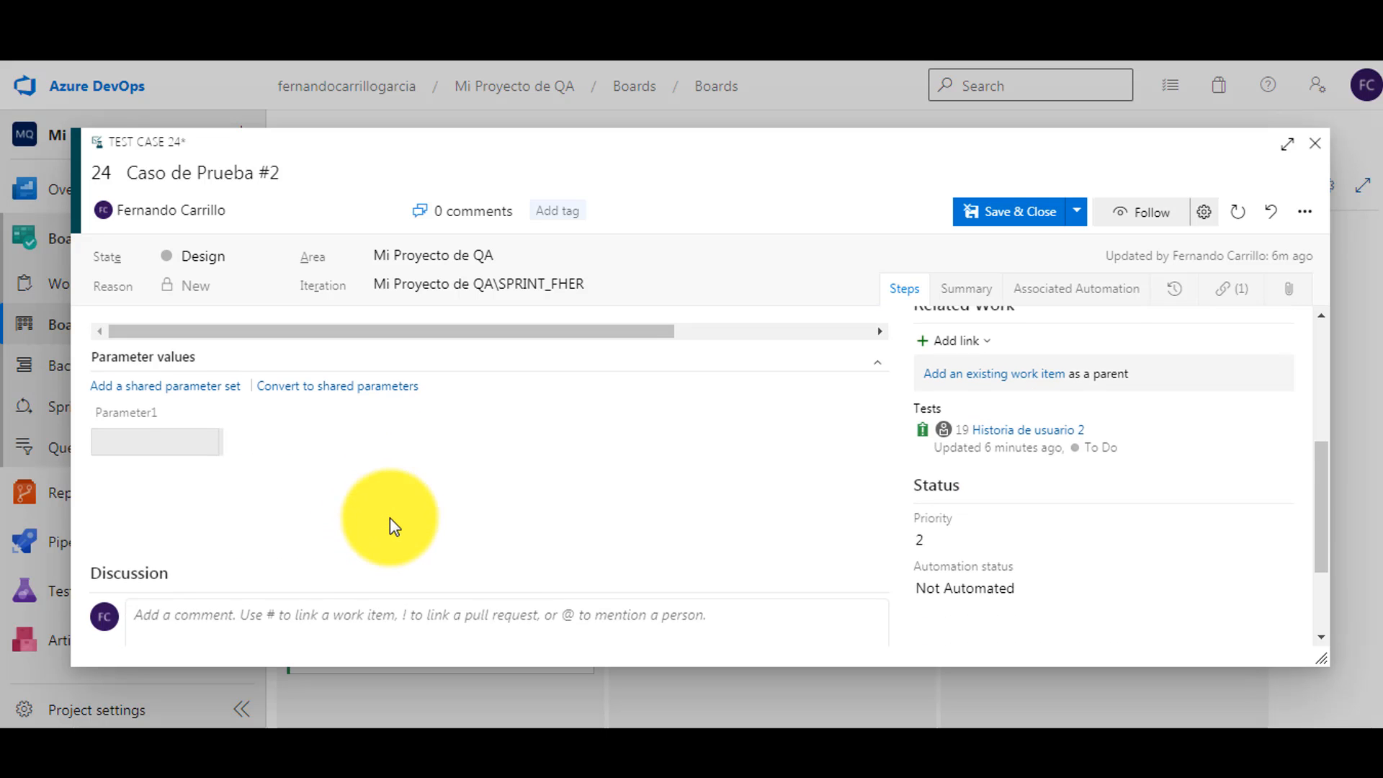
scroll(390, 518, "down", 2)
scroll(391, 517, "up", 5)
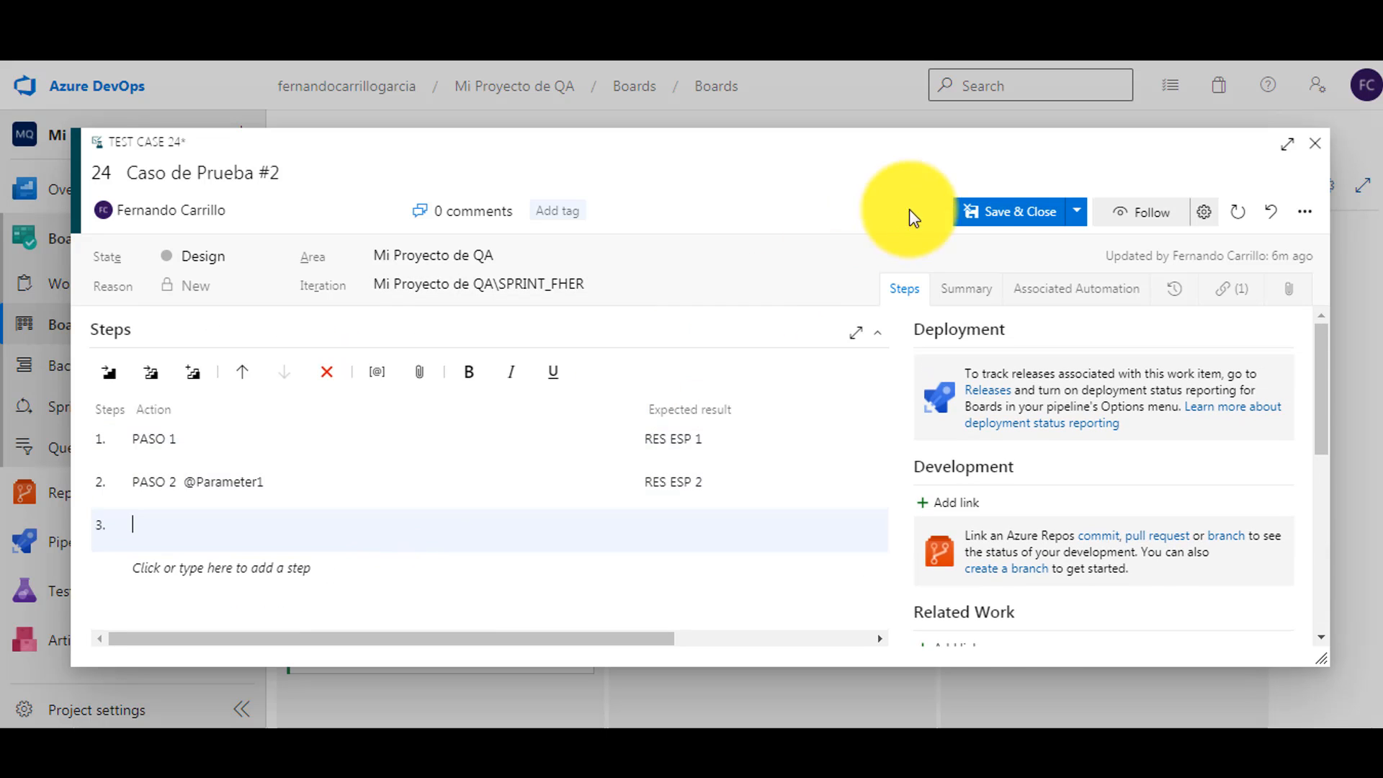
Describe Caso de Prueba #2 in its summary as "ESTE ES UNA PRUEBA DE UNA ALTA DE UN CP.", and save and close it.
left_click(966, 288)
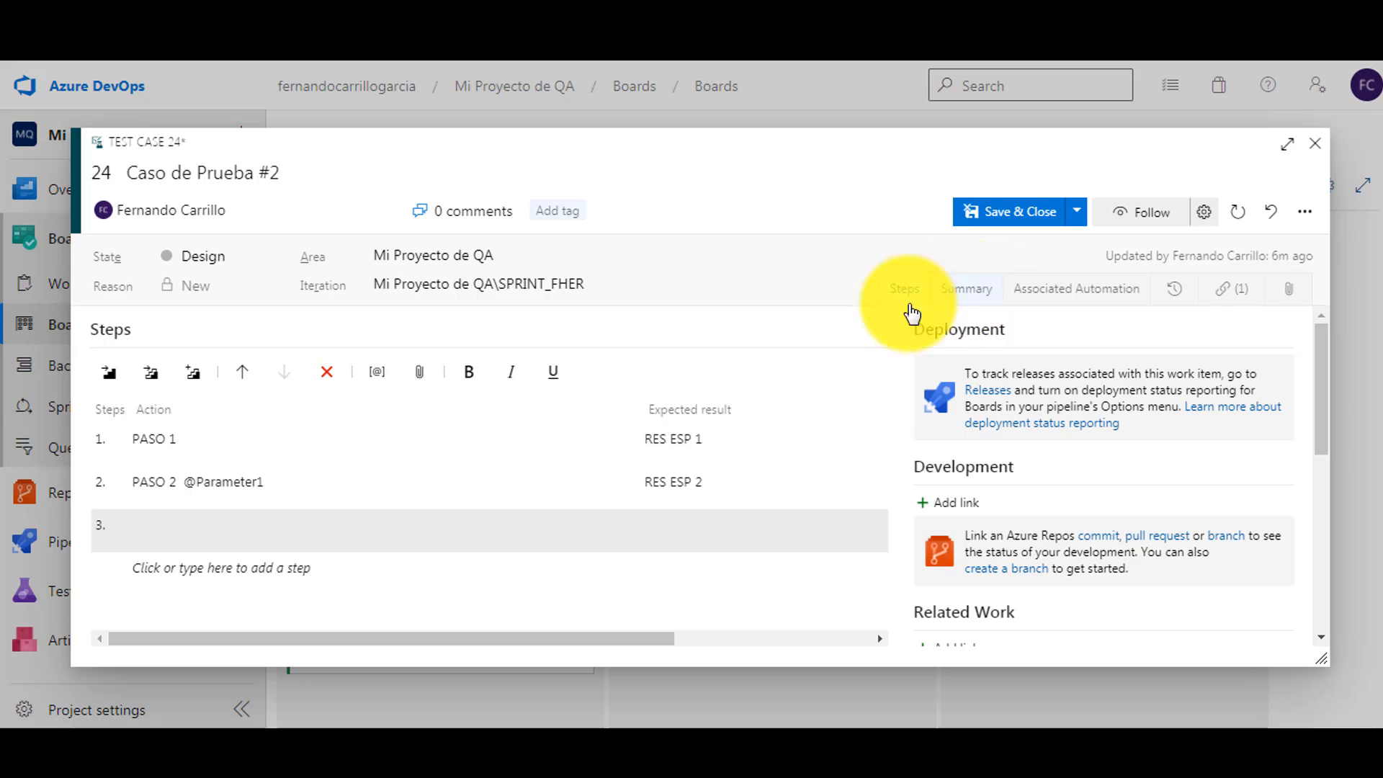
left_click(216, 387)
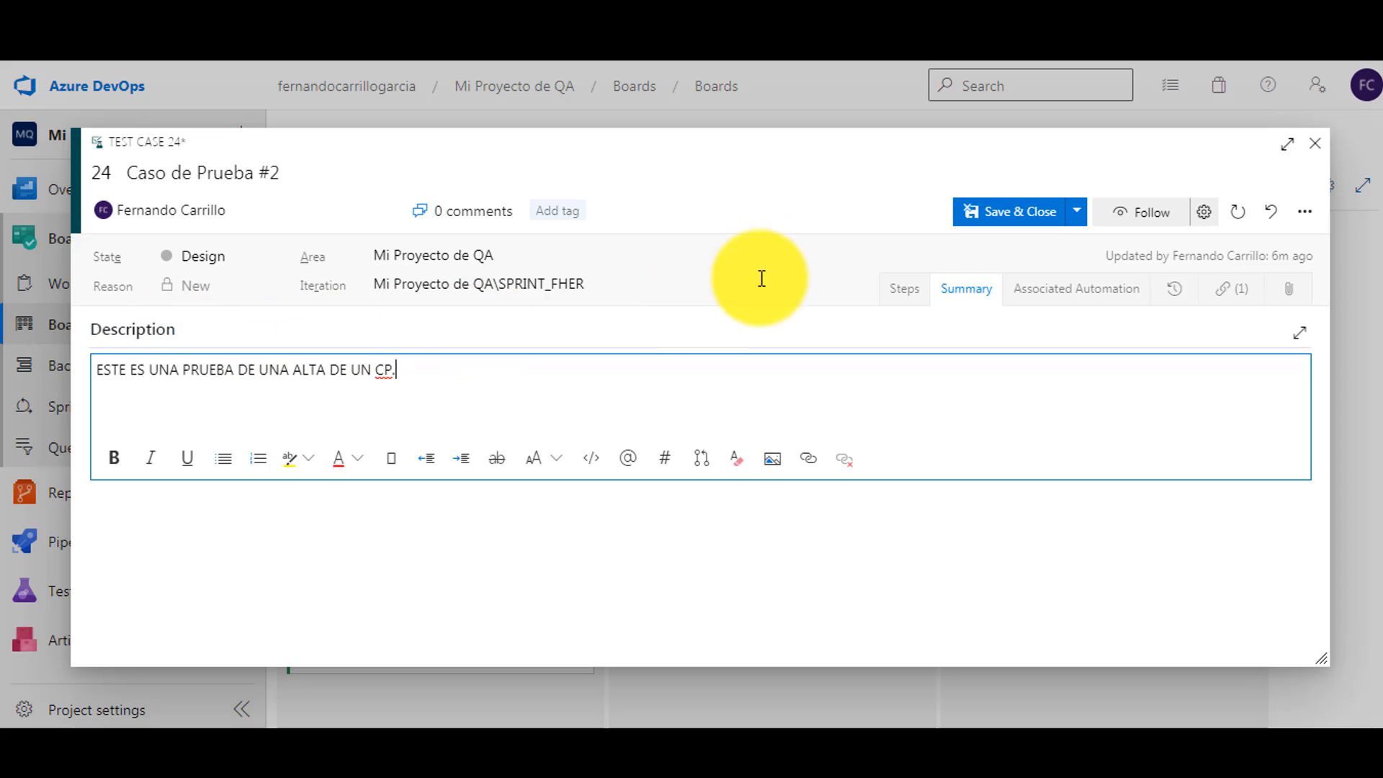
left_click(1009, 216)
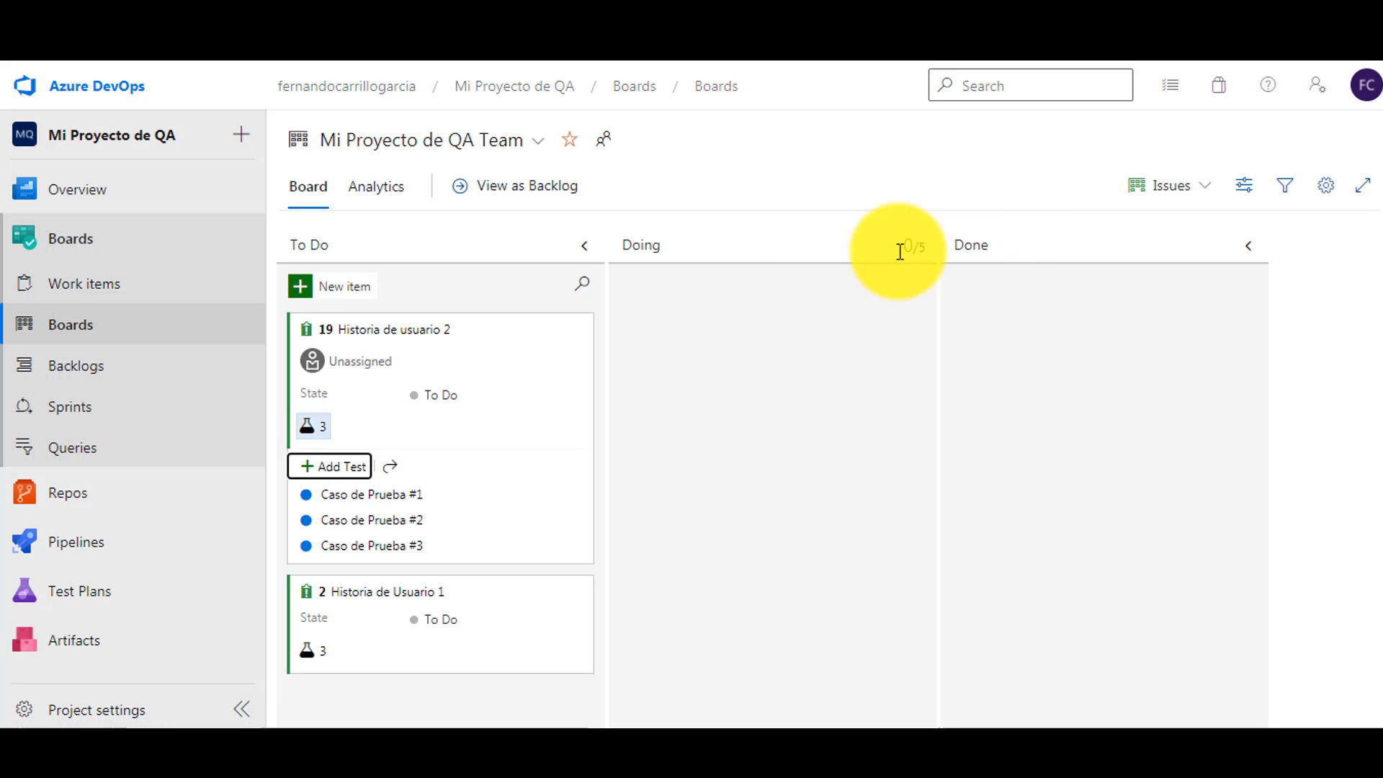
Open Caso de Prueba #3 and add a step with action "ACCION 1", a parameter named Parameter2, and an expected result beginning with "RES".
left_click(375, 551)
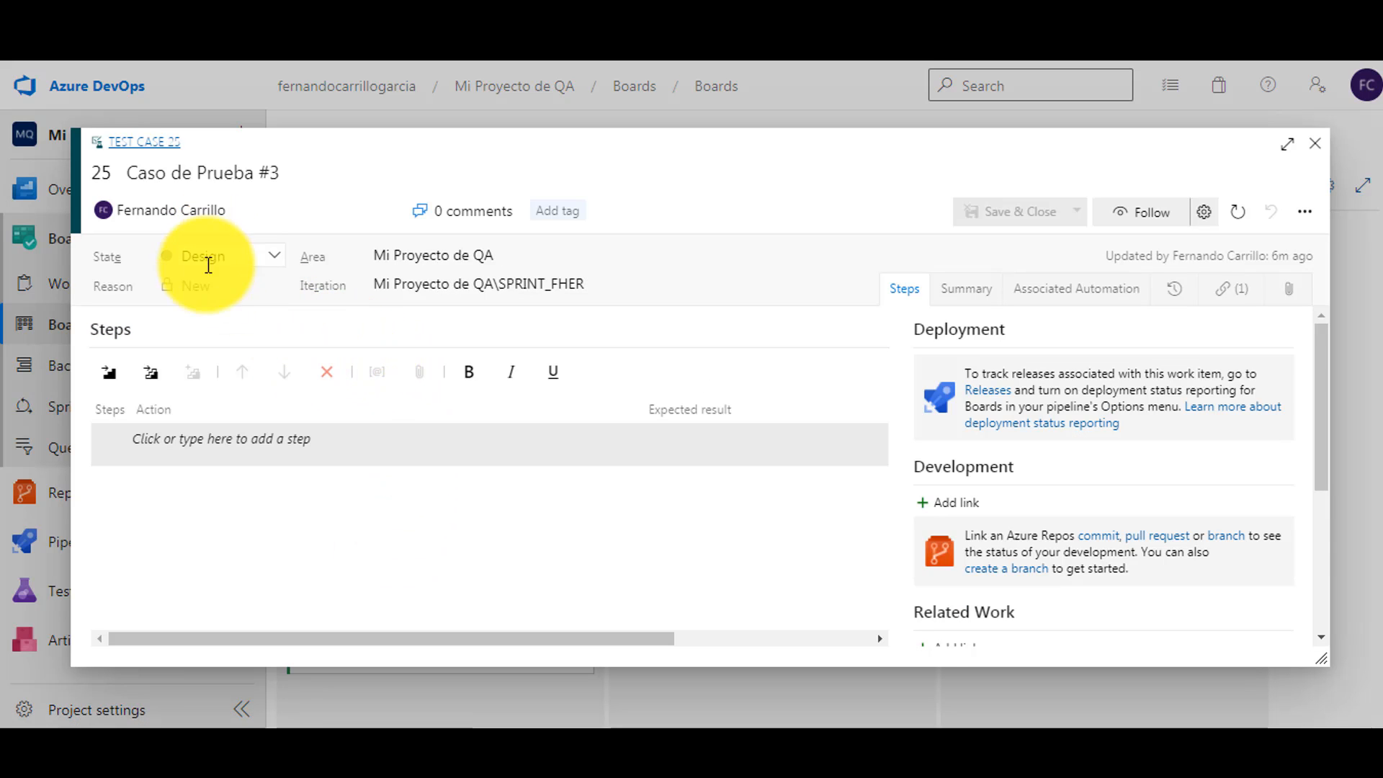
left_click(143, 443)
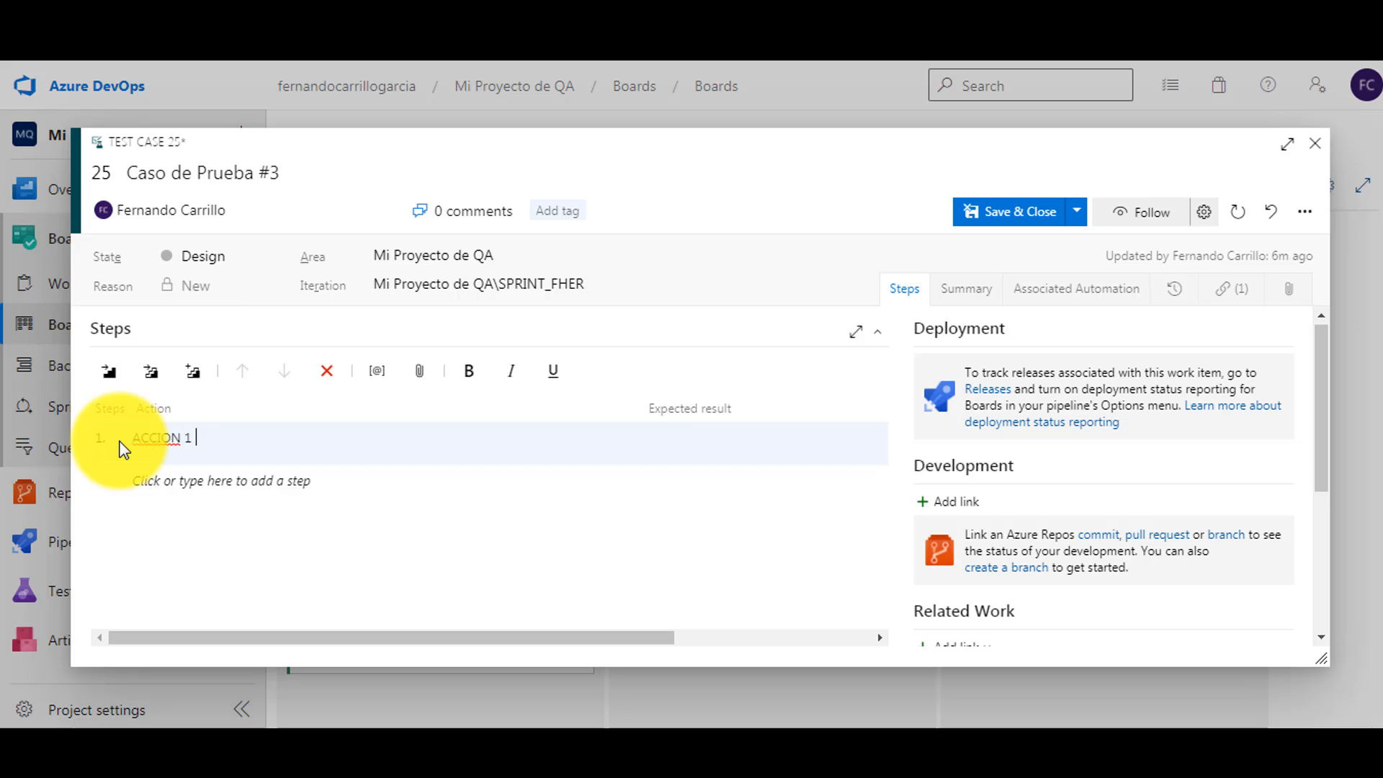
left_click(375, 371)
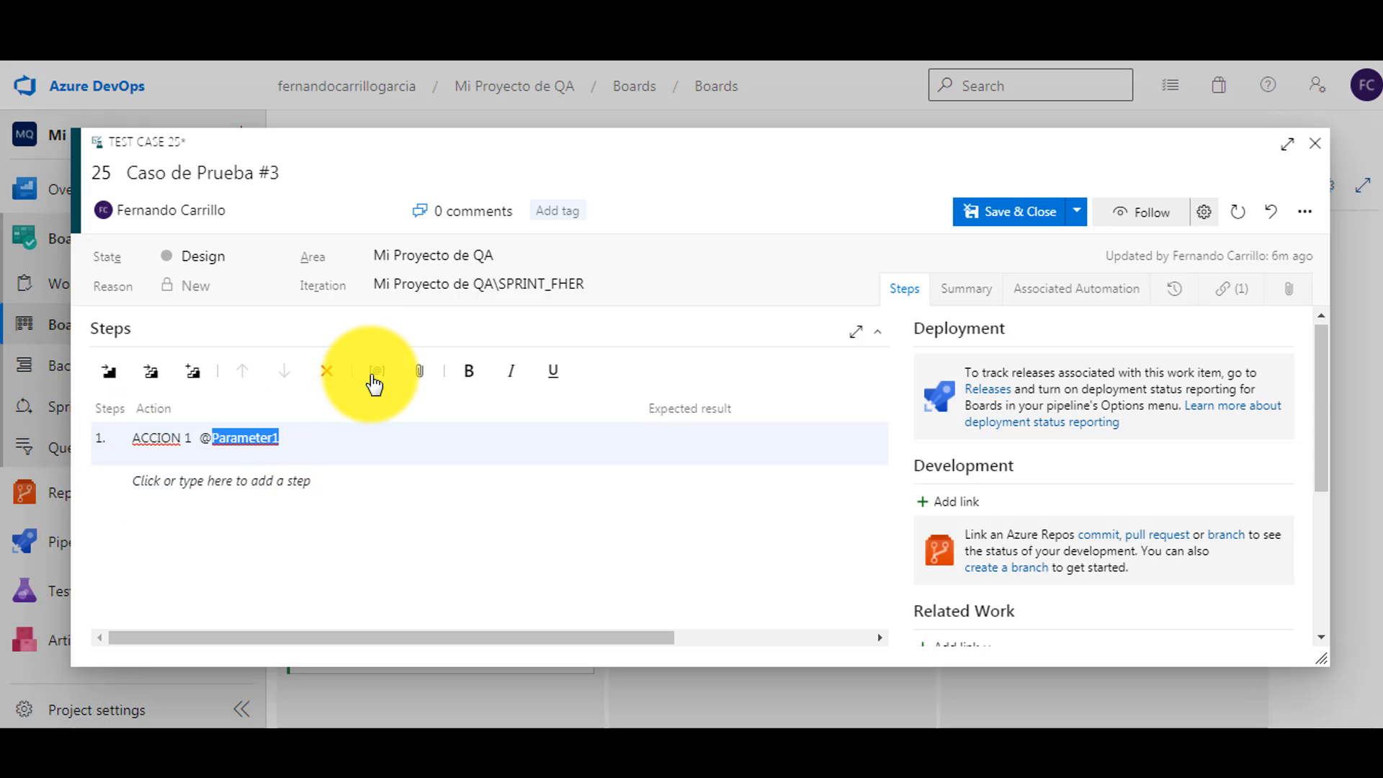
left_click(330, 443)
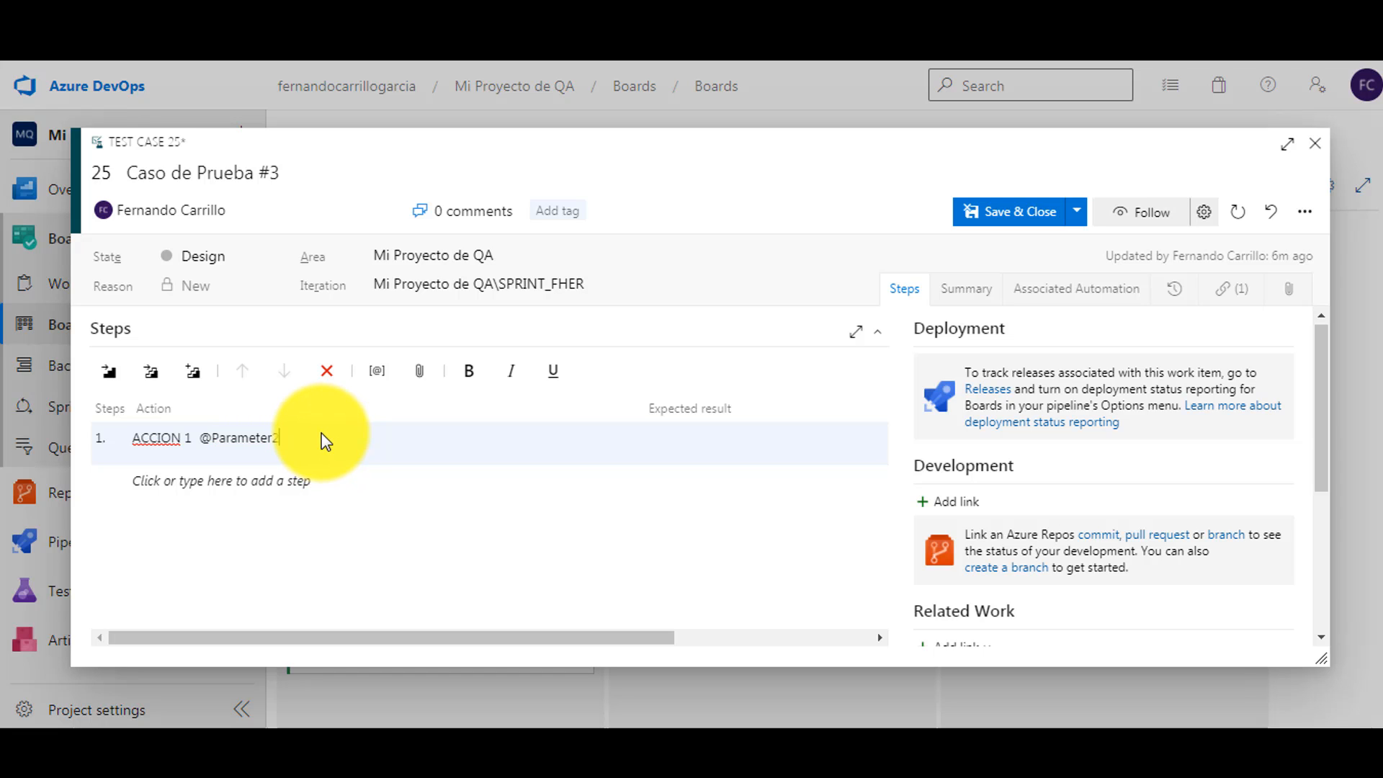
key("Tab")
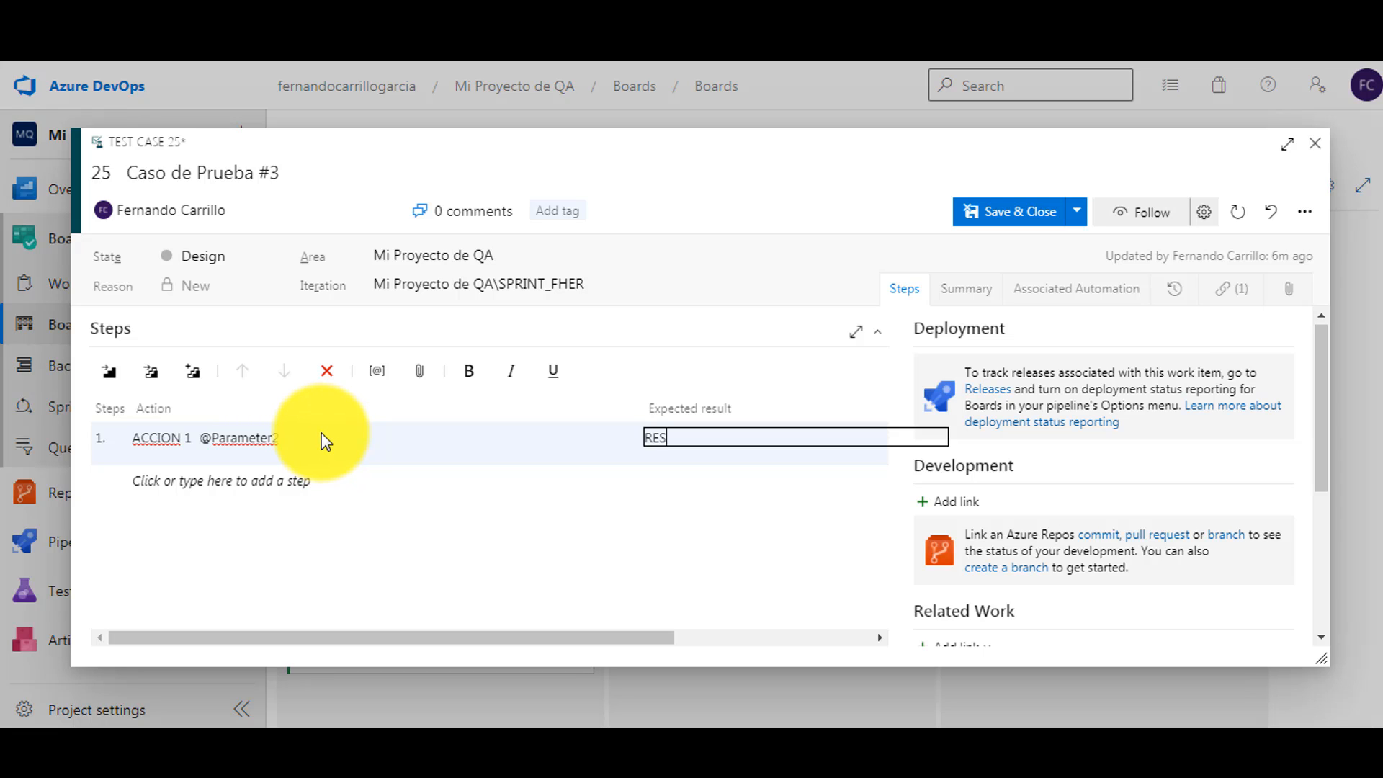
key("Tab")
Expand the parameter values of Caso de Prueba #3 and check Parameter2 against the test steps.
scroll(322, 434, "down", 4)
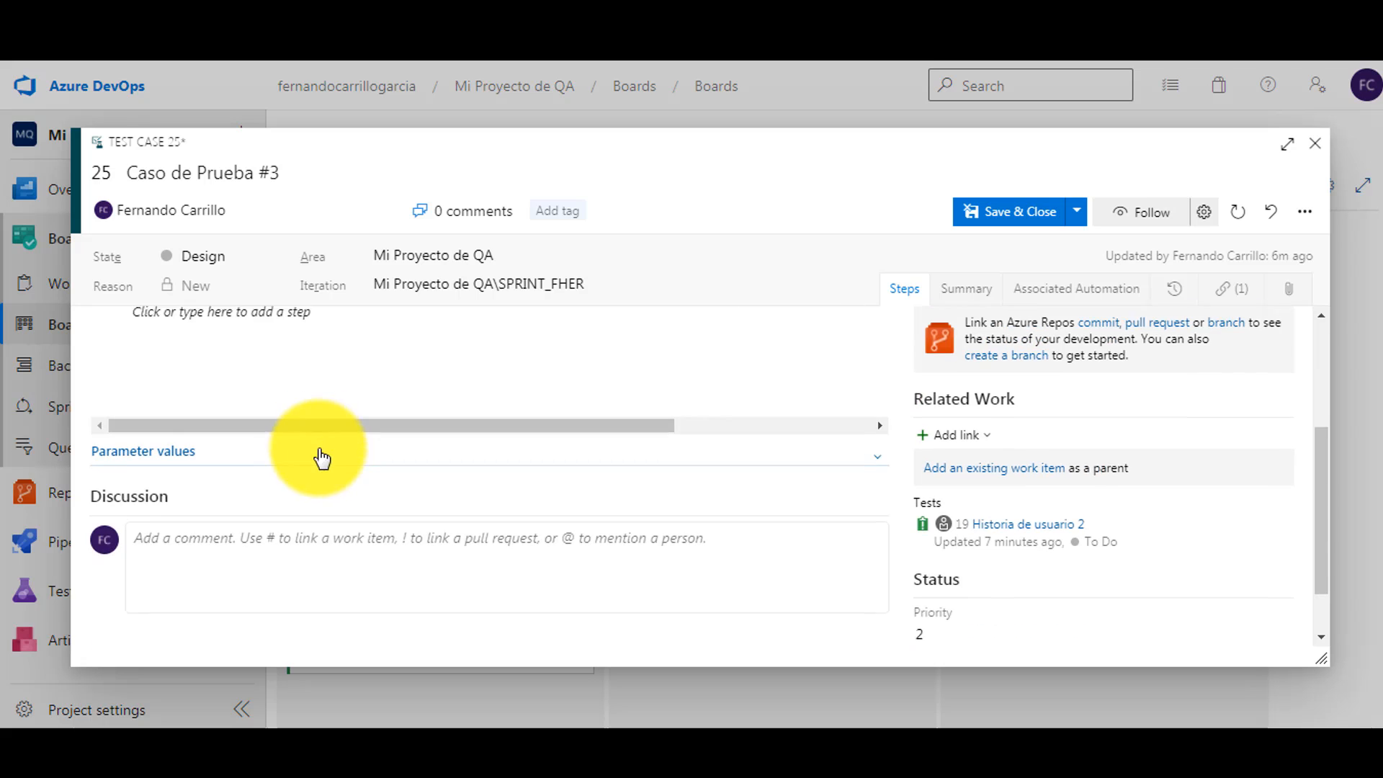
left_click(205, 510)
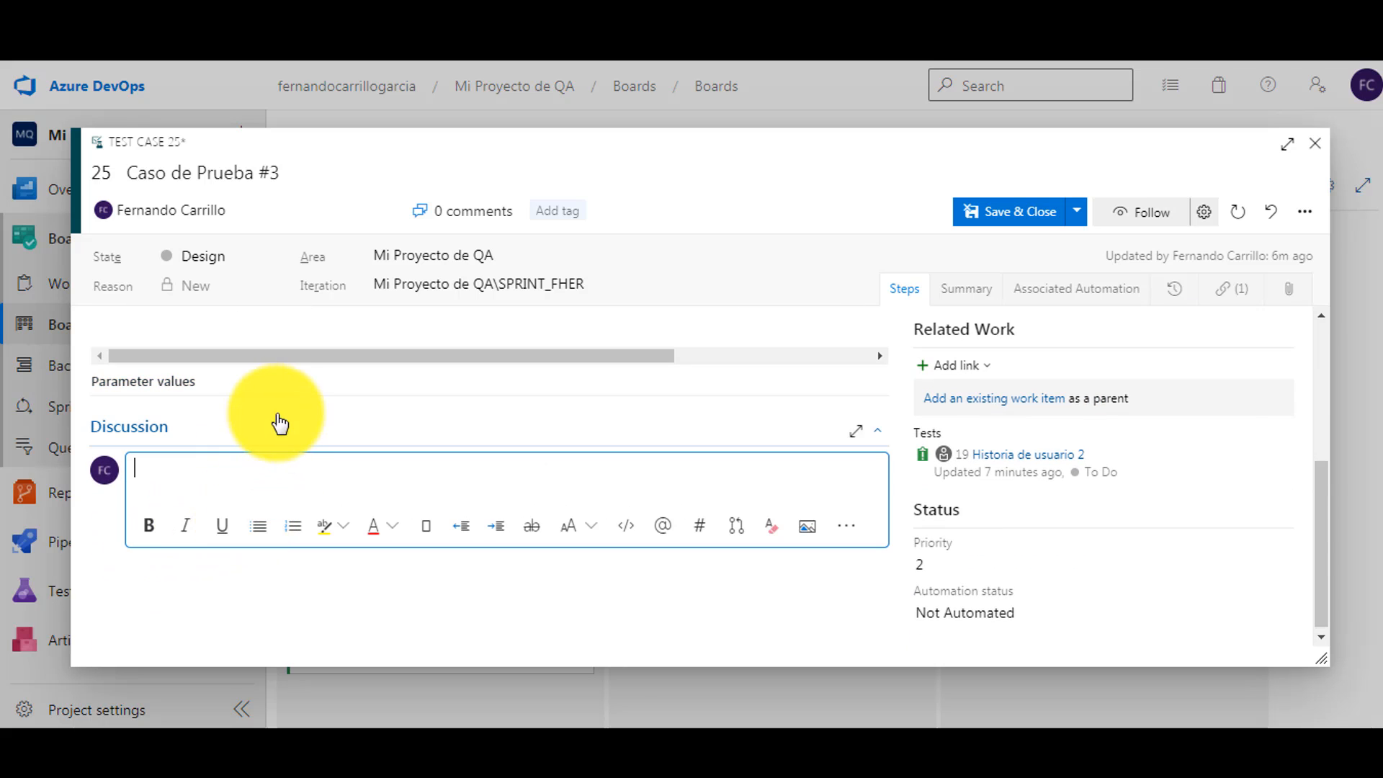
scroll(180, 389, "down", 2)
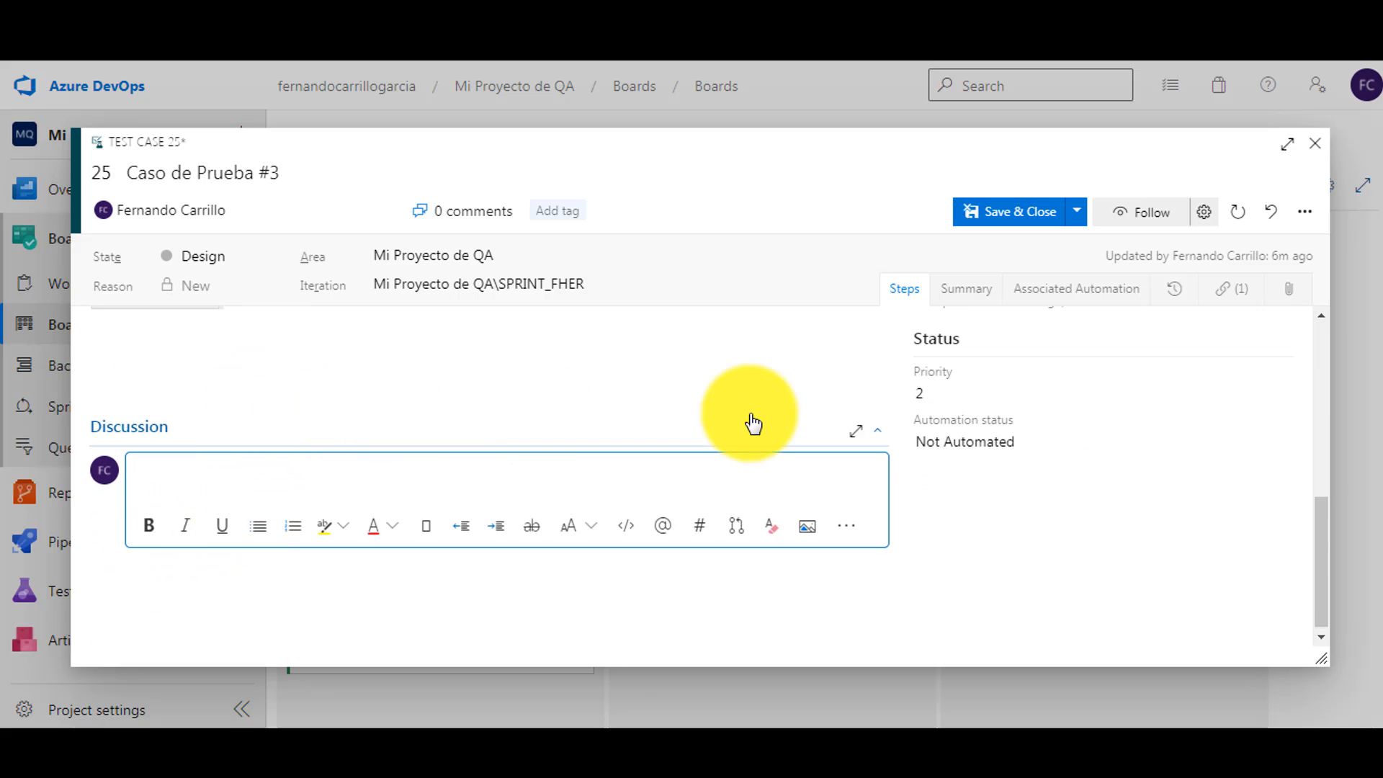
scroll(633, 439, "up", 5)
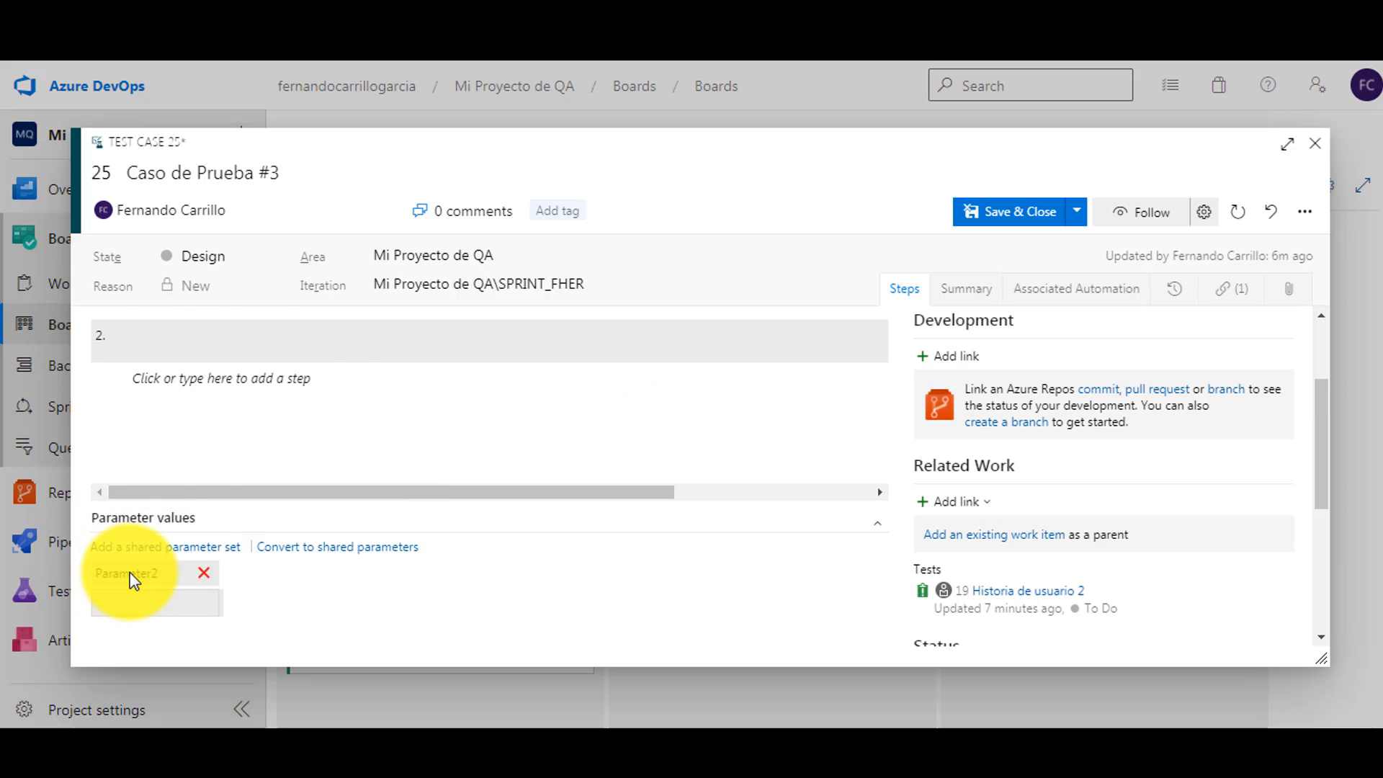
scroll(268, 443, "up", 2)
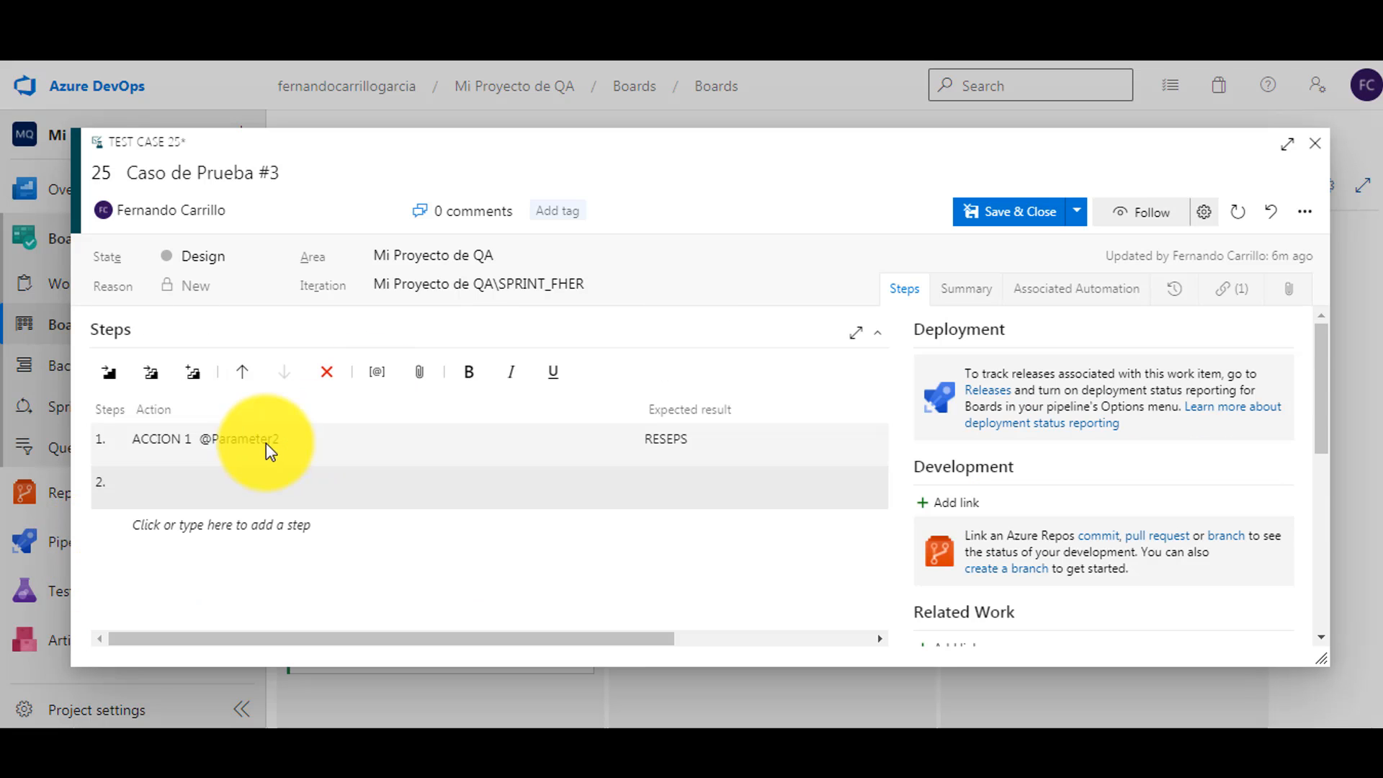
Describe Caso de Prueba #3 in its summary as "RESUMEN DEL CP", and save and close it.
left_click(972, 301)
left_click(365, 393)
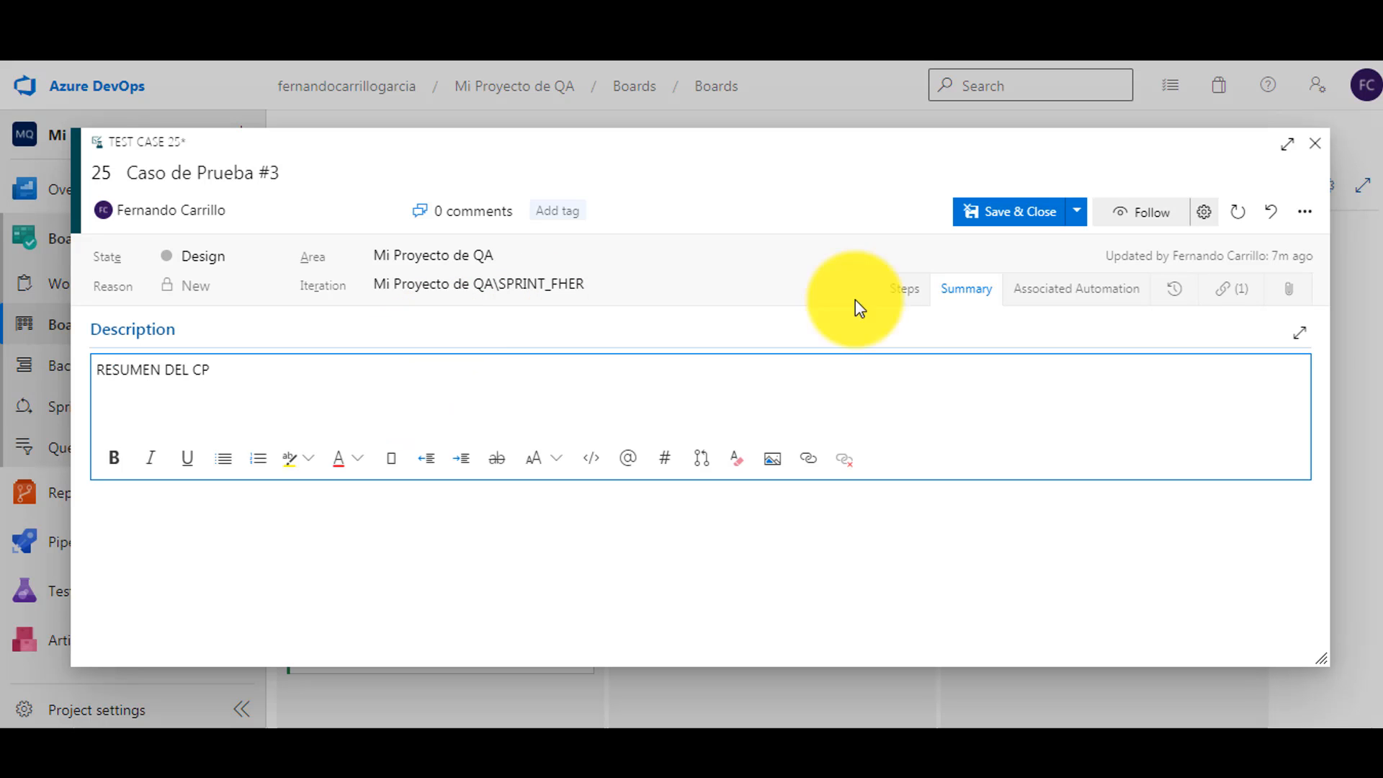
left_click(1043, 214)
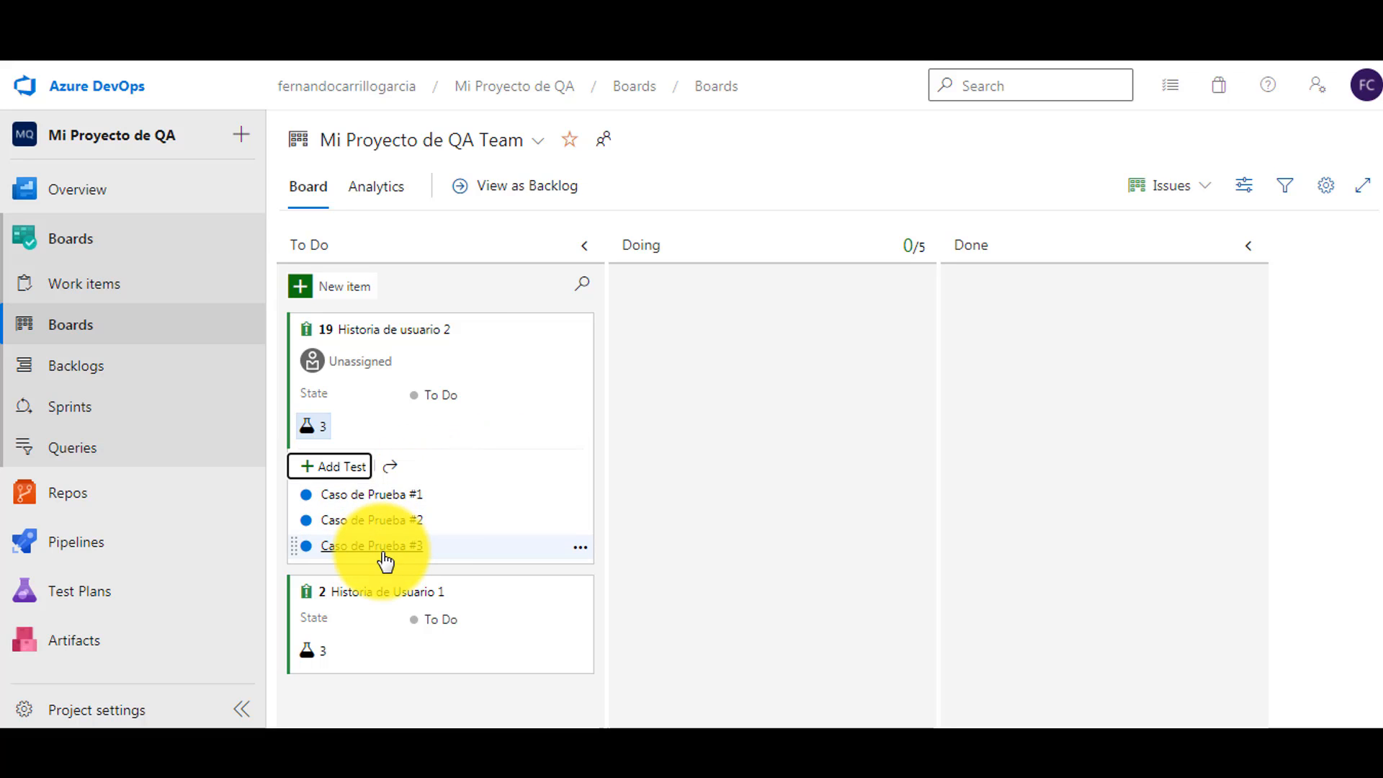
Open Caso de Prueba #2 from the project's work items, set its state to Ready, and save it.
left_click(75, 244)
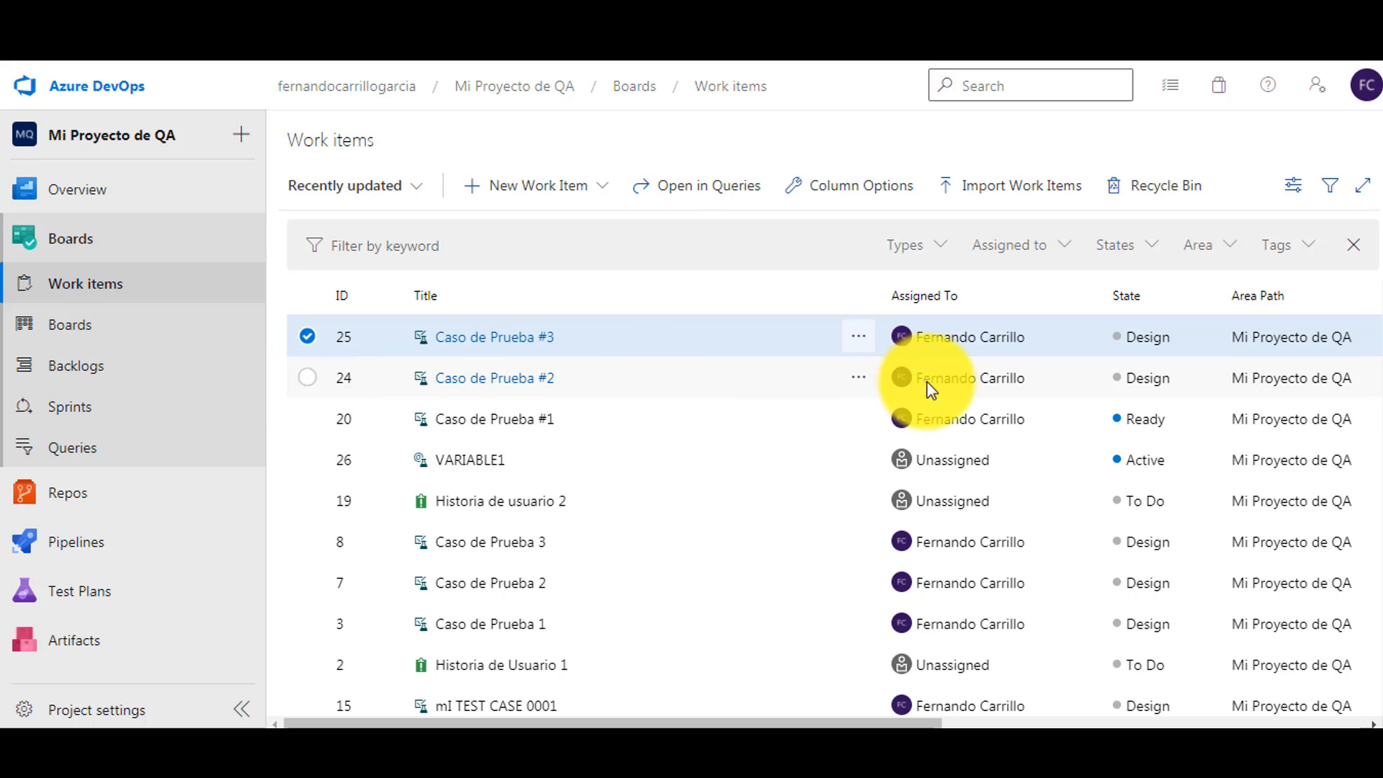
left_click(512, 380)
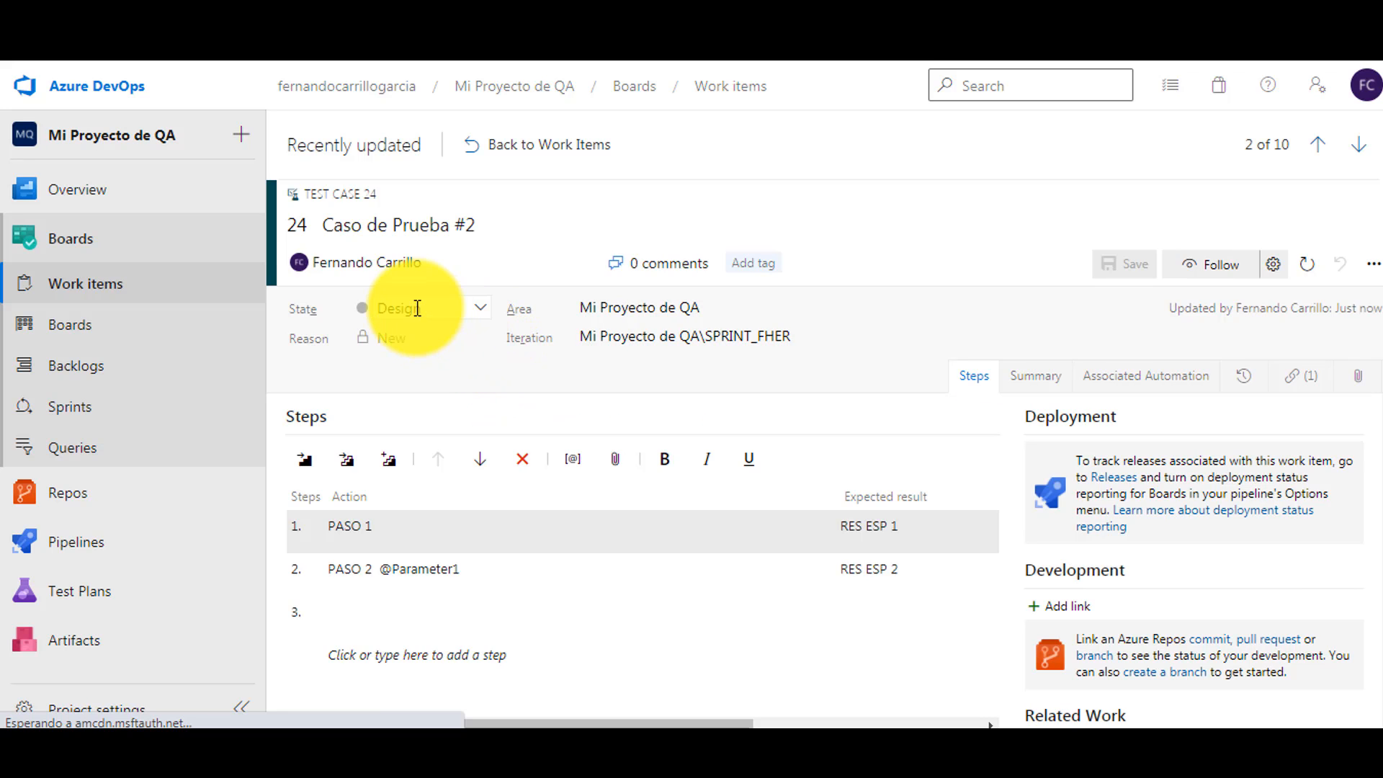
left_click(479, 309)
left_click(451, 333)
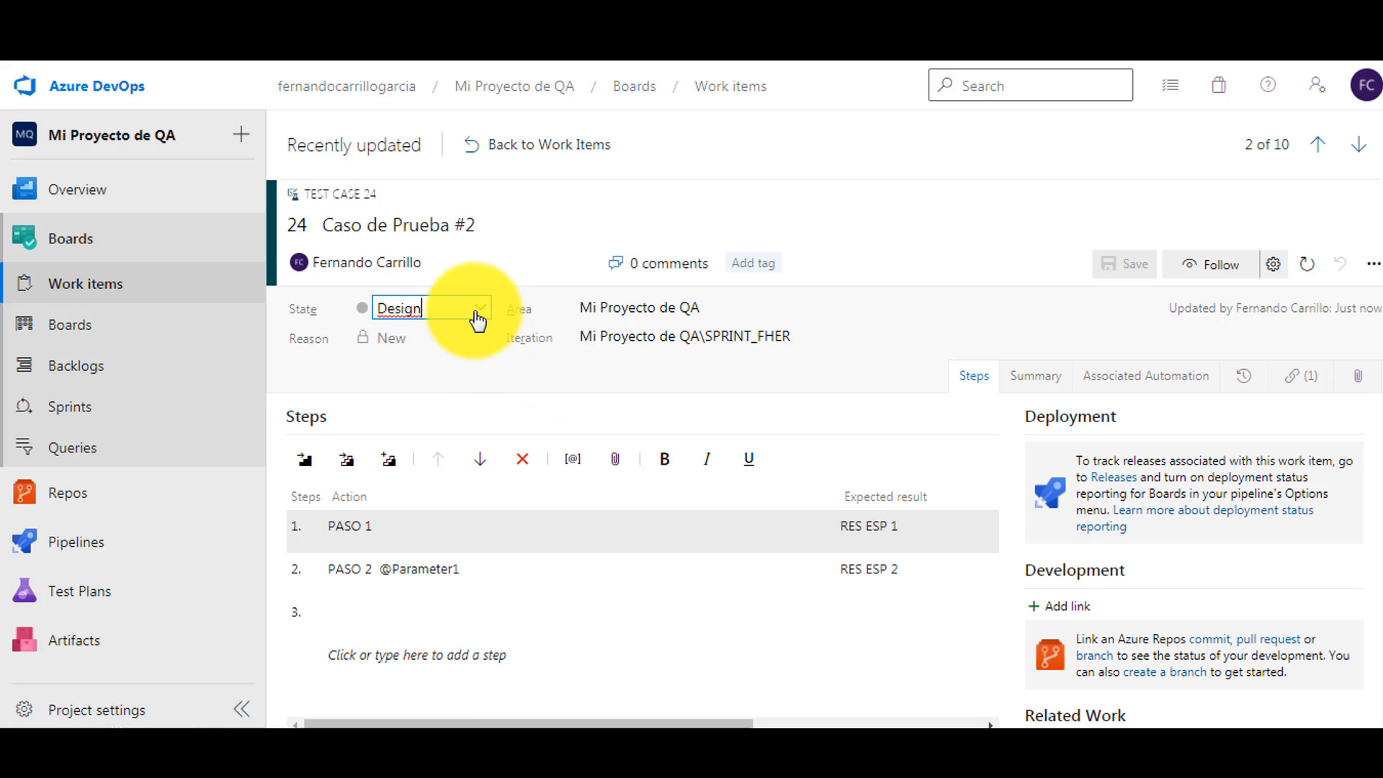
left_click(478, 310)
left_click(417, 348)
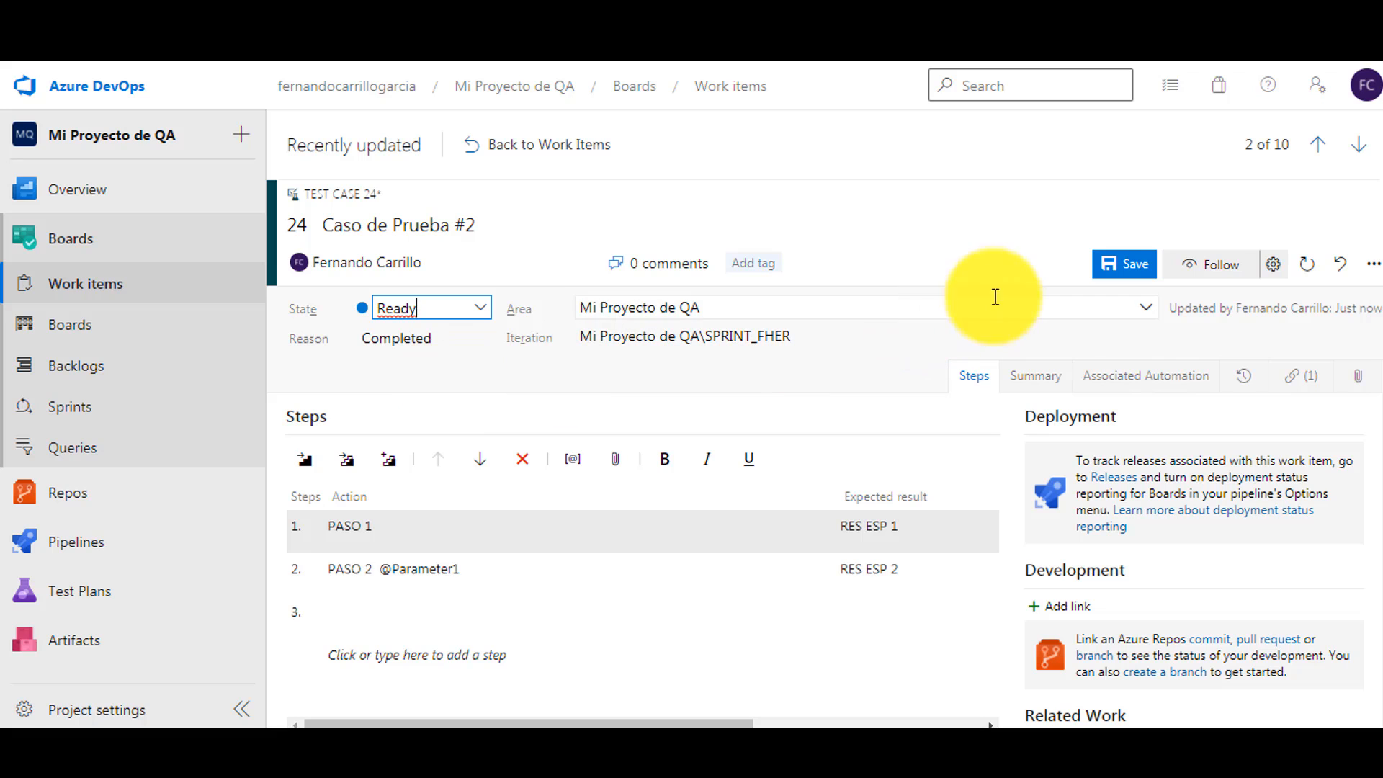
left_click(1124, 264)
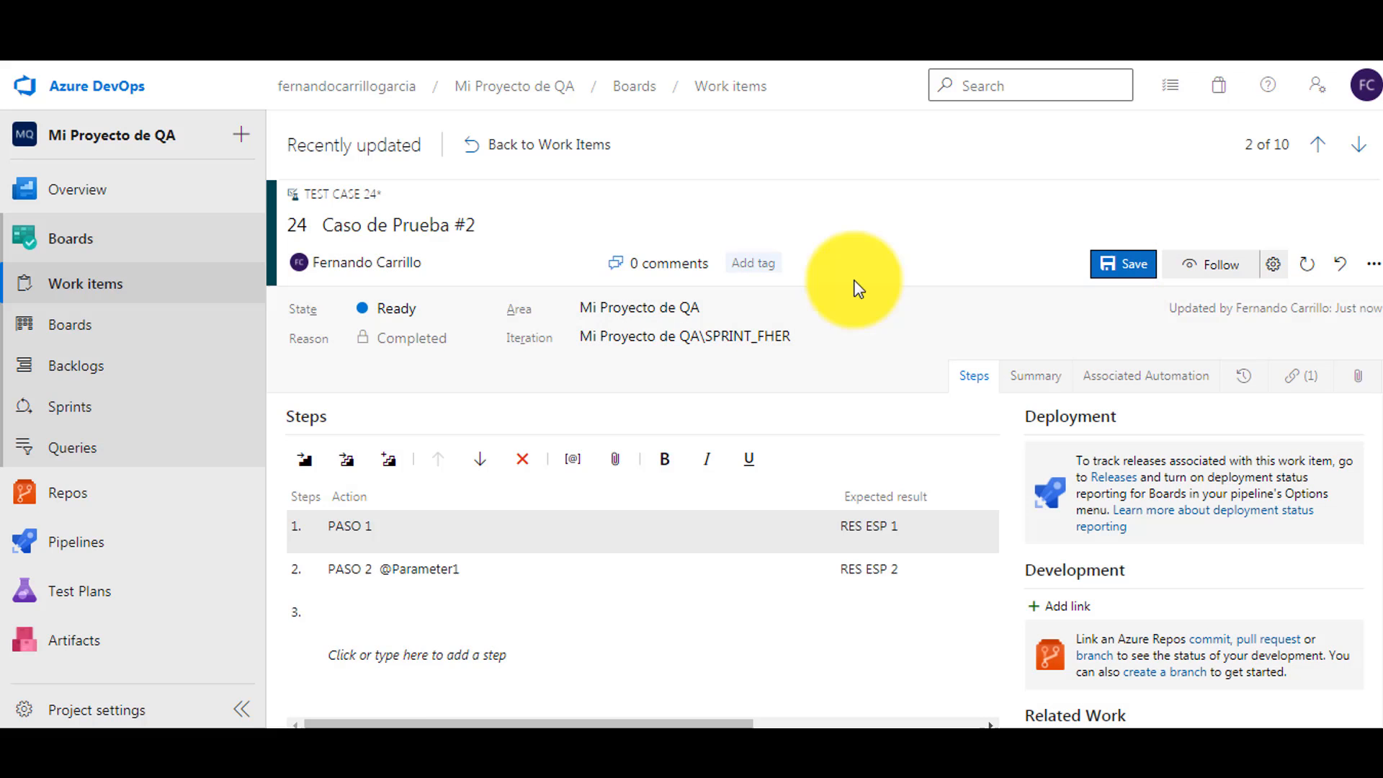
Return to the work items, open Caso de Prueba #3, set its state to Ready, and save it.
left_click(82, 289)
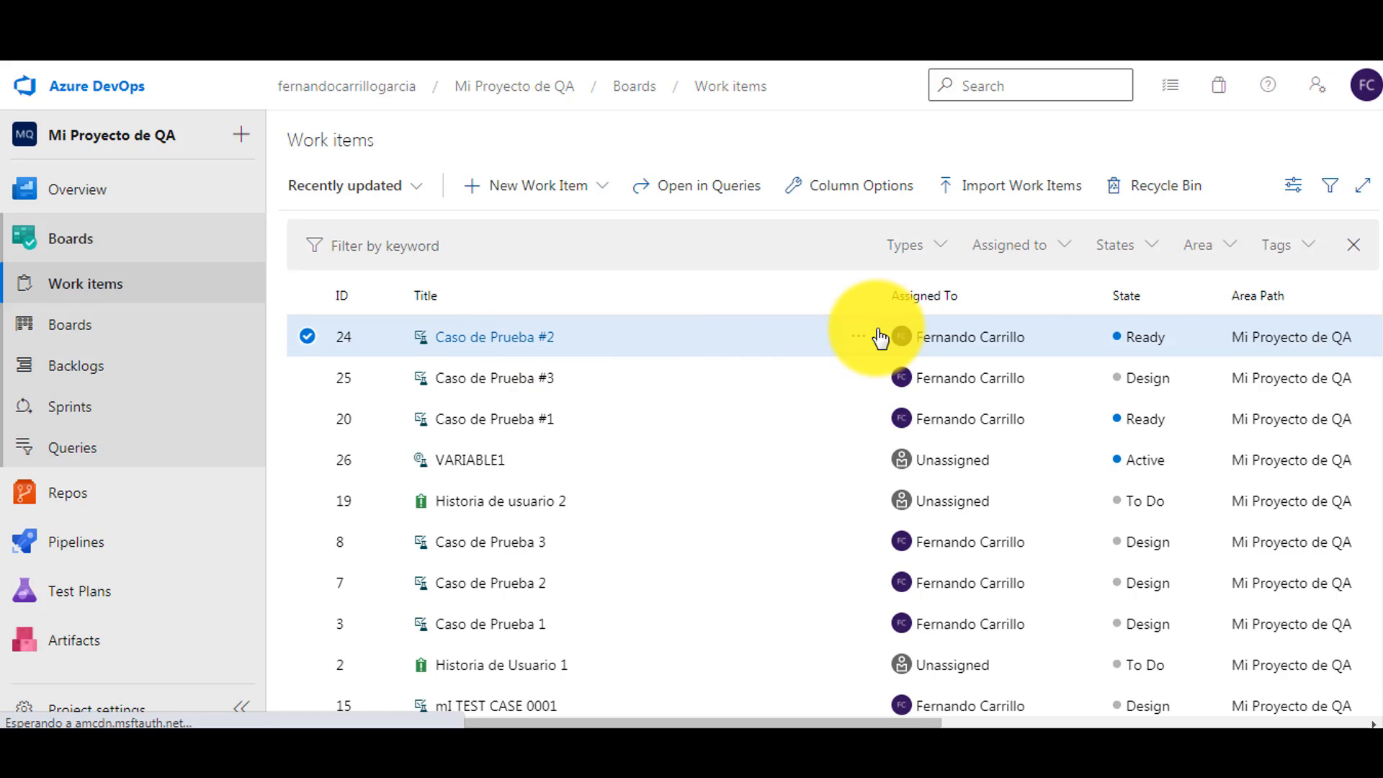
left_click(535, 380)
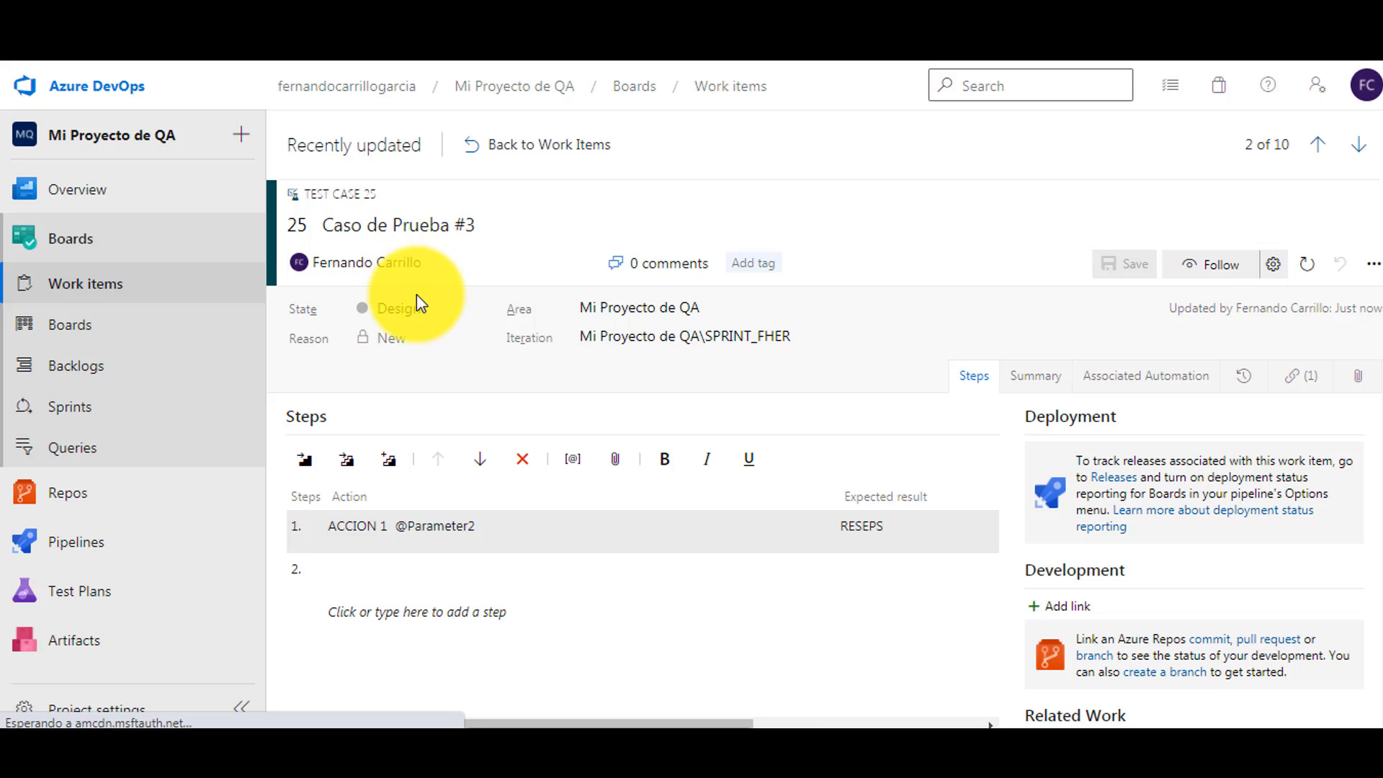
left_click(414, 307)
left_click(407, 353)
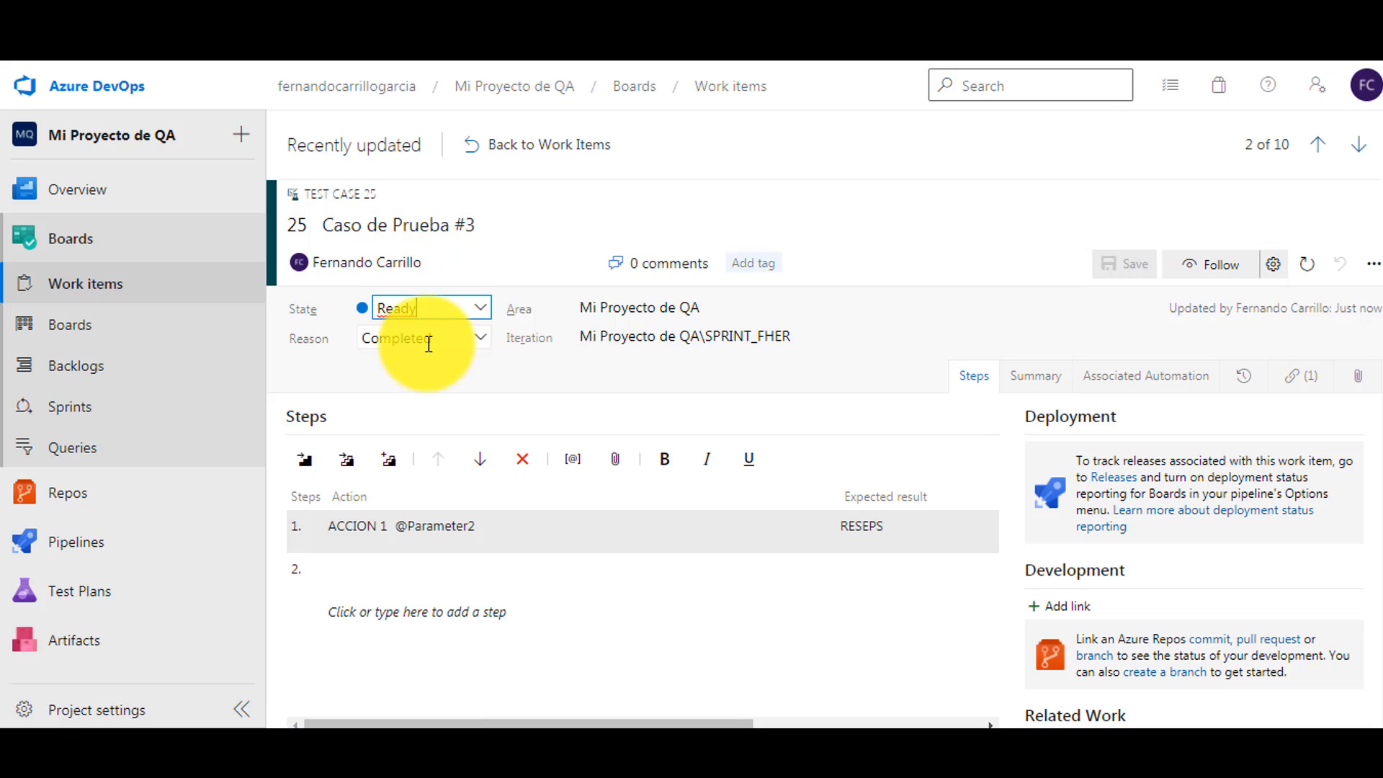
left_click(1113, 265)
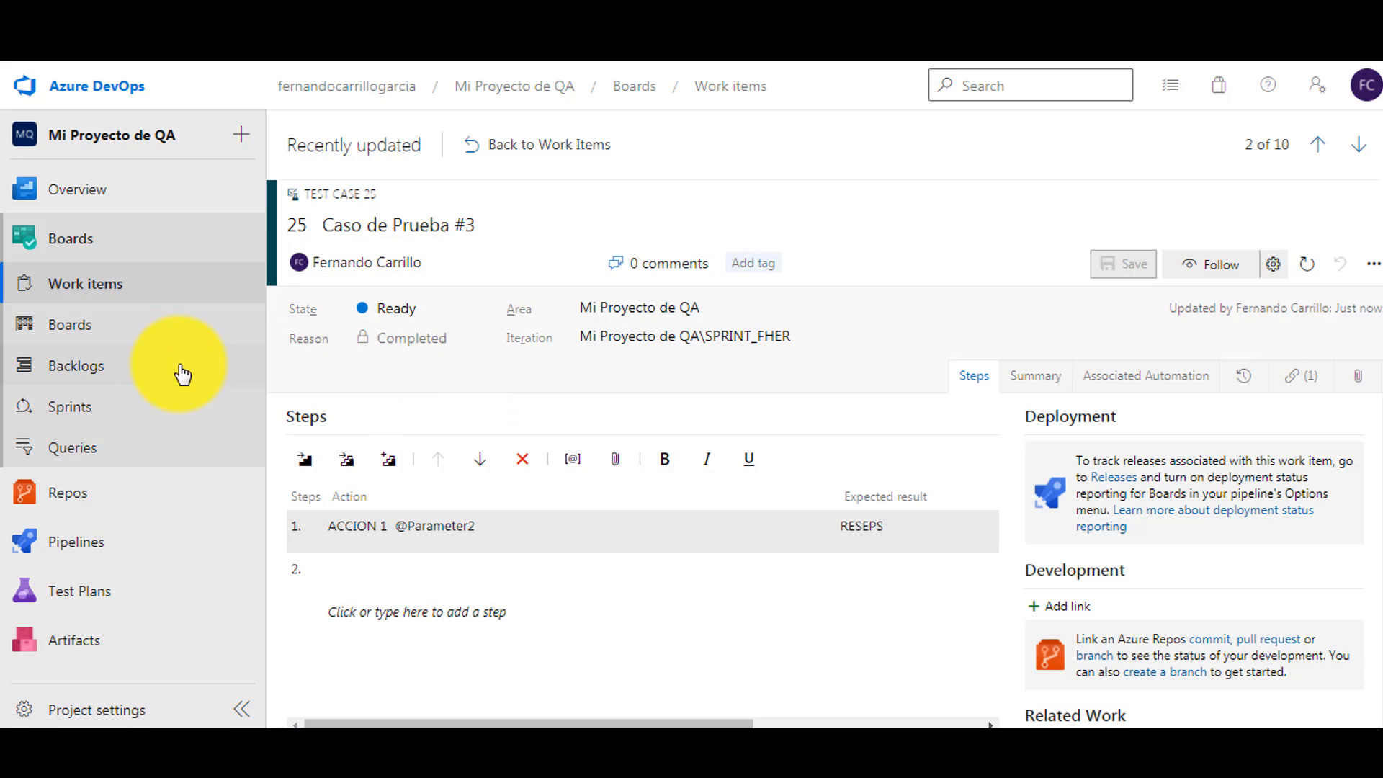
On the board, move Historia de usuario 2 to Doing and assign it to the current SPRINT_FHER iteration.
left_click(28, 325)
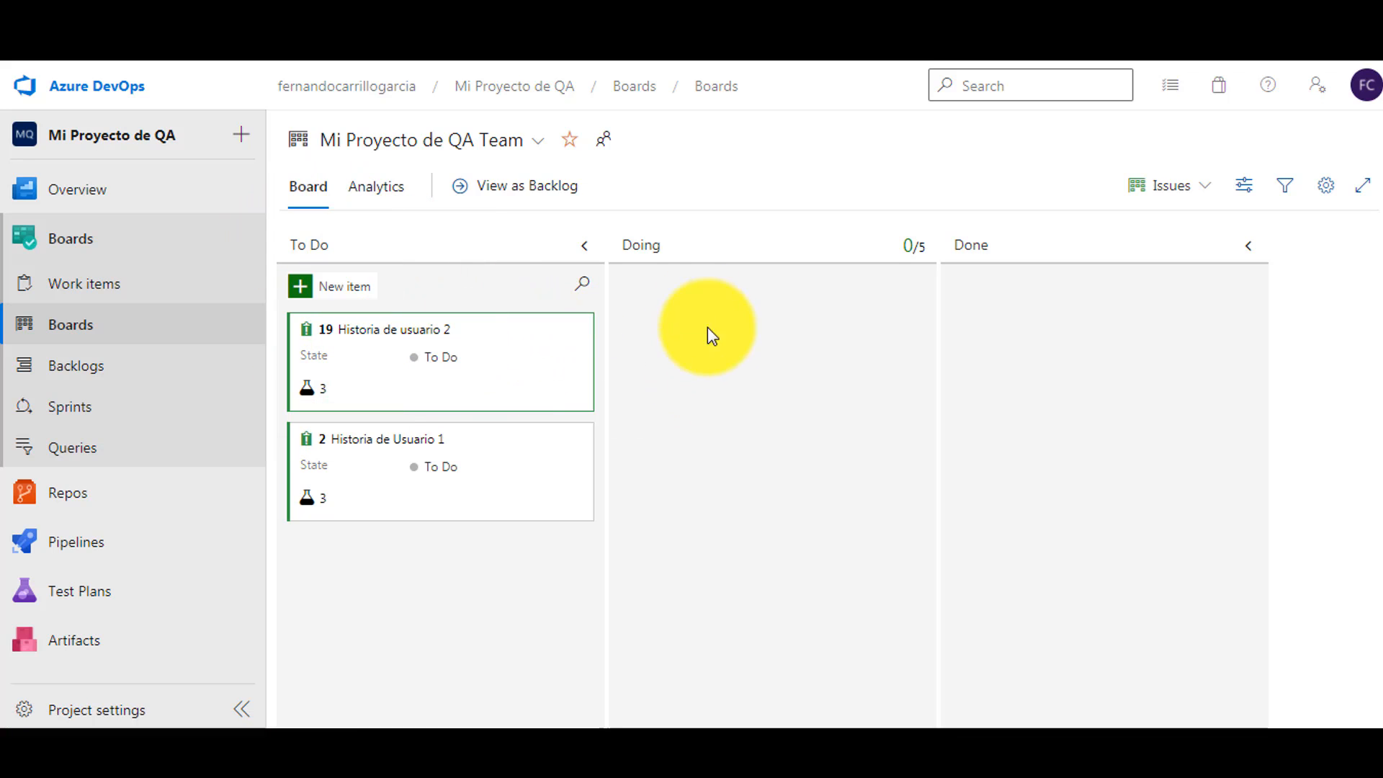
left_click_drag(485, 339, 819, 352)
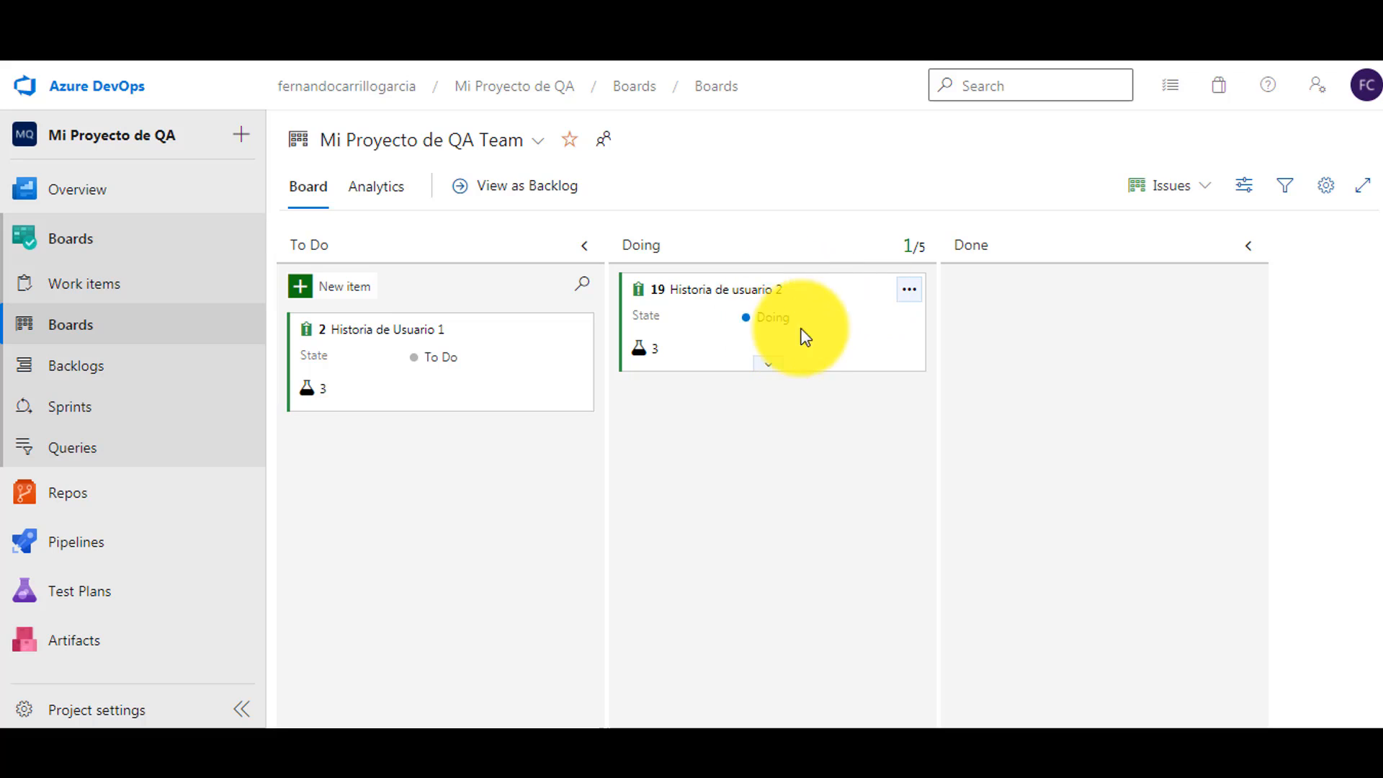
left_click(911, 292)
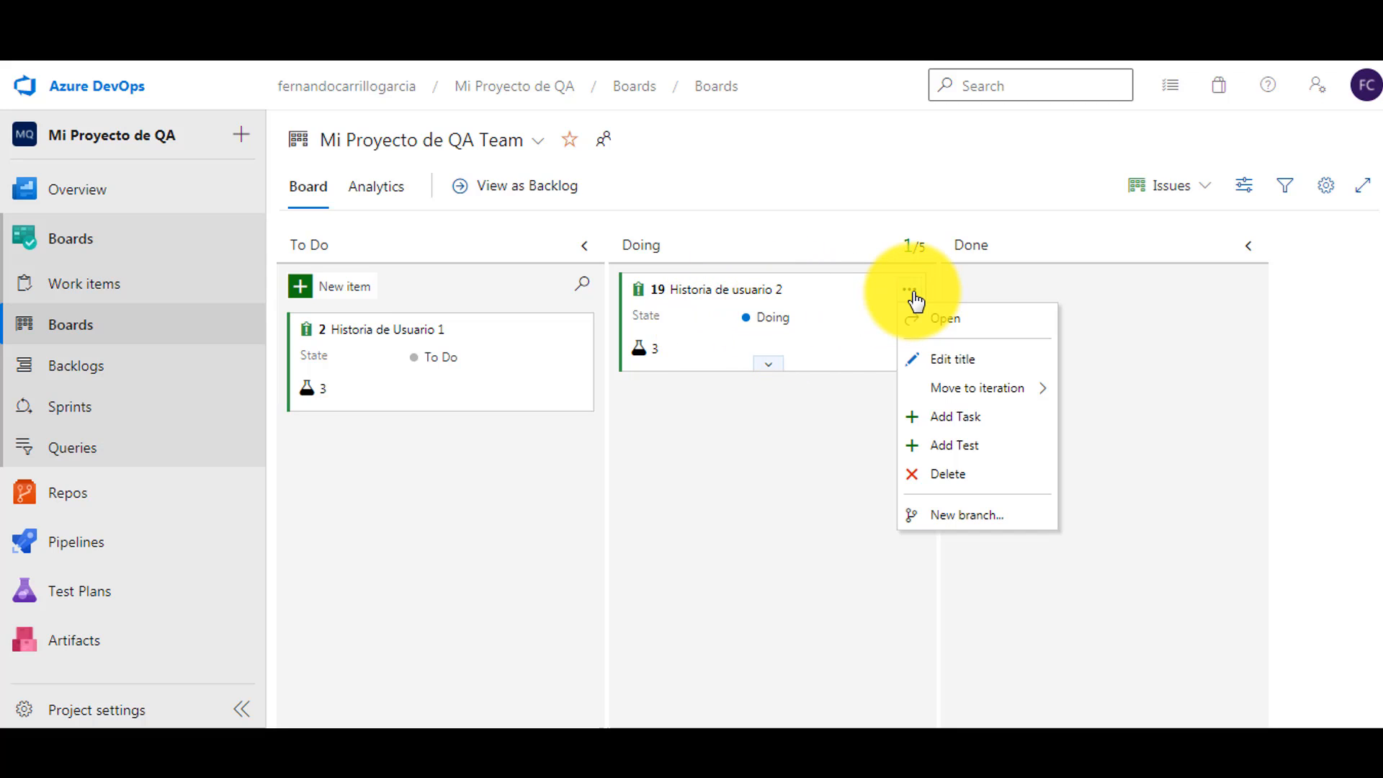
mouse_move(978, 397)
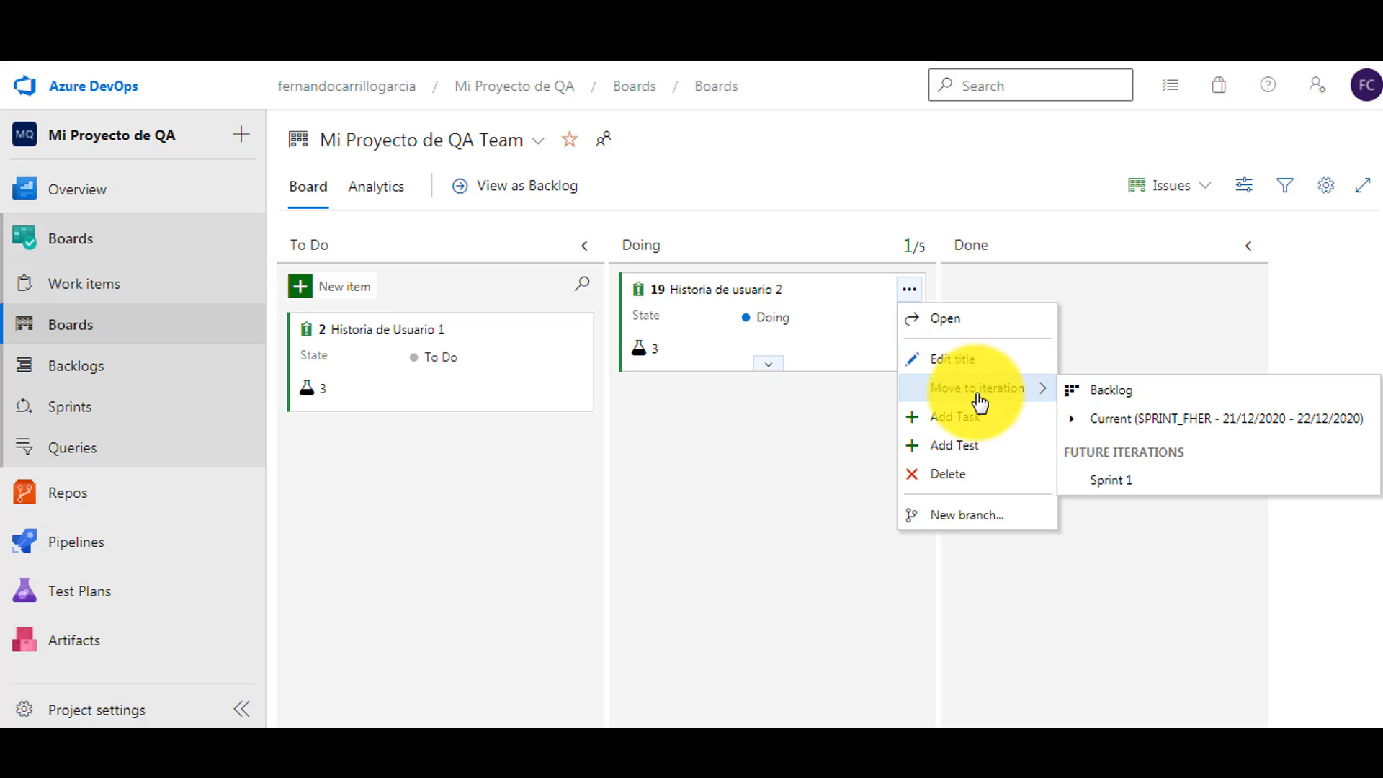
left_click(1197, 425)
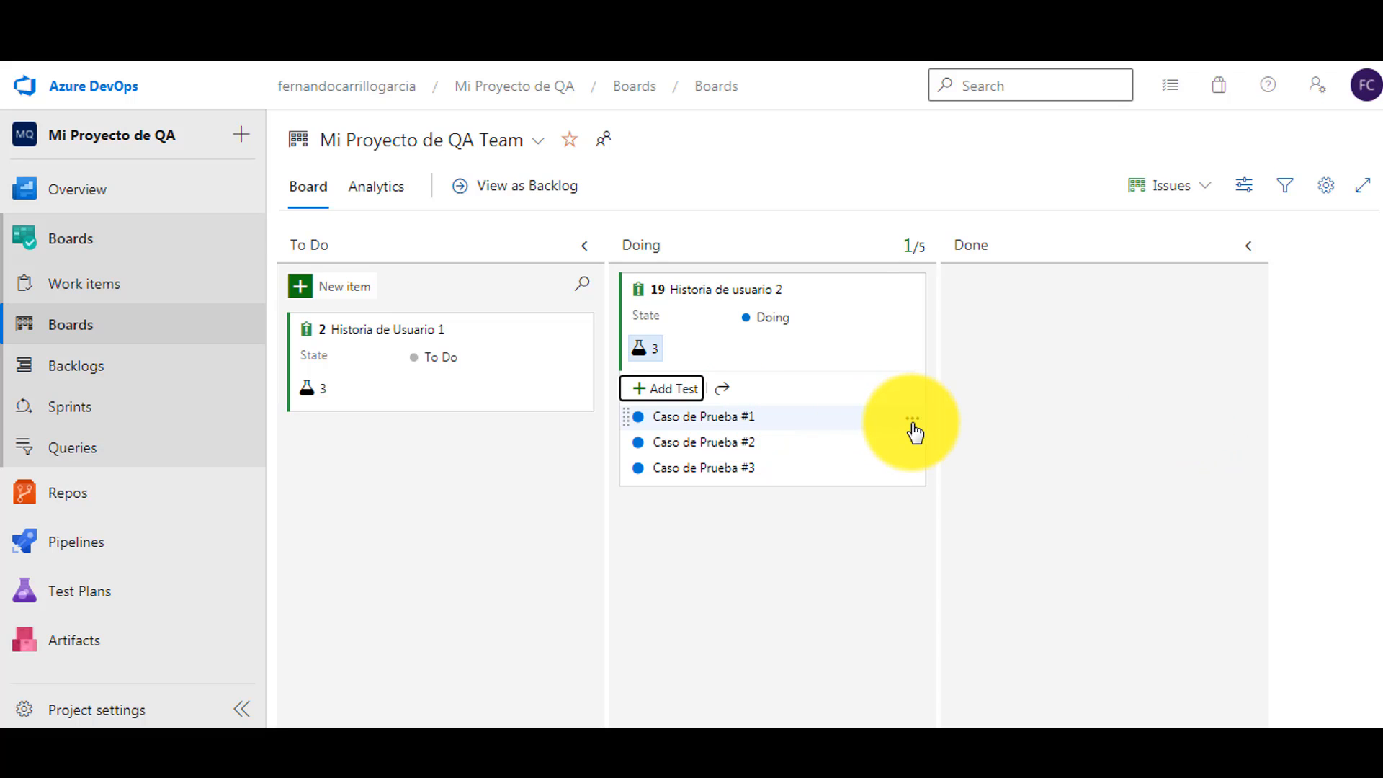
Mark Caso de Prueba #1 of Historia de usuario 2 as passed.
left_click(912, 419)
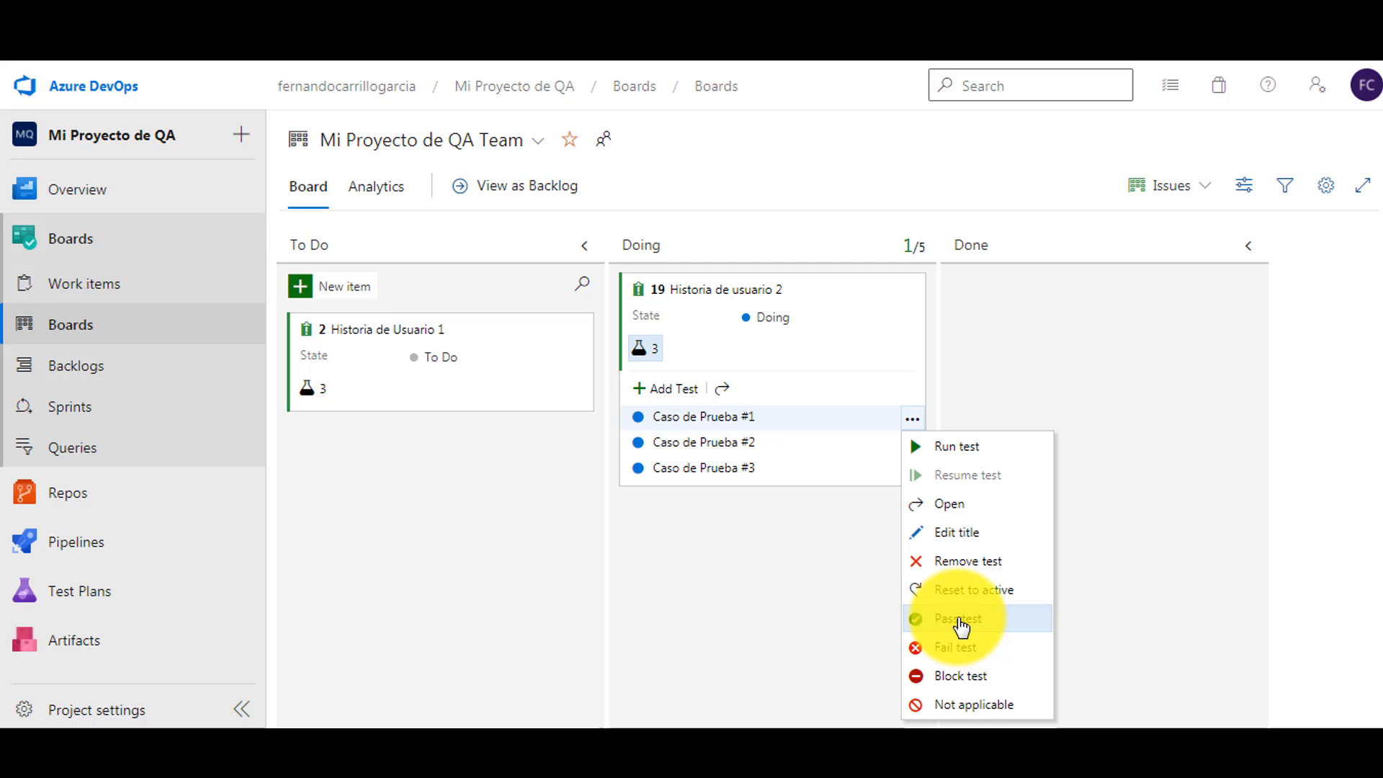
left_click(963, 626)
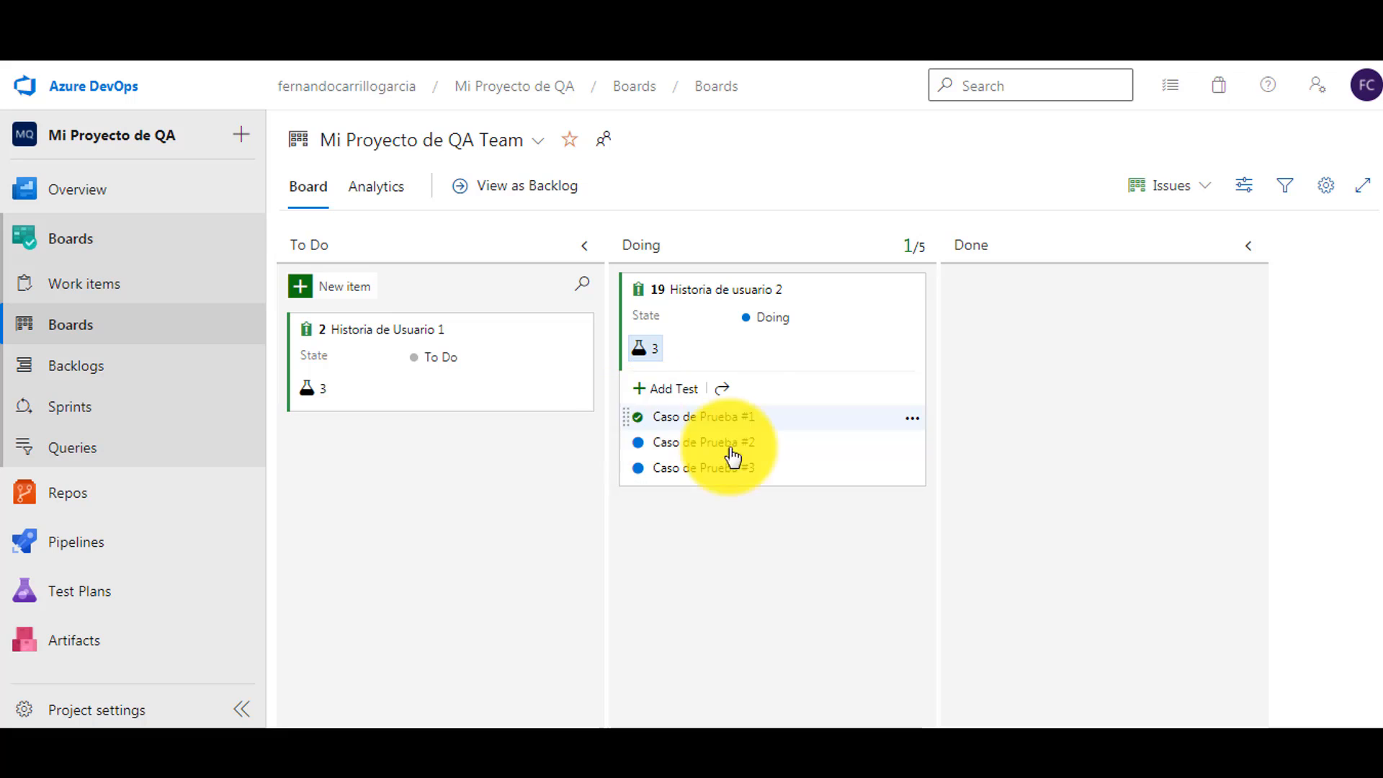
Run Caso de Prueba #2 and mark its steps PASO 1 and PASO 2 as passed.
left_click(912, 444)
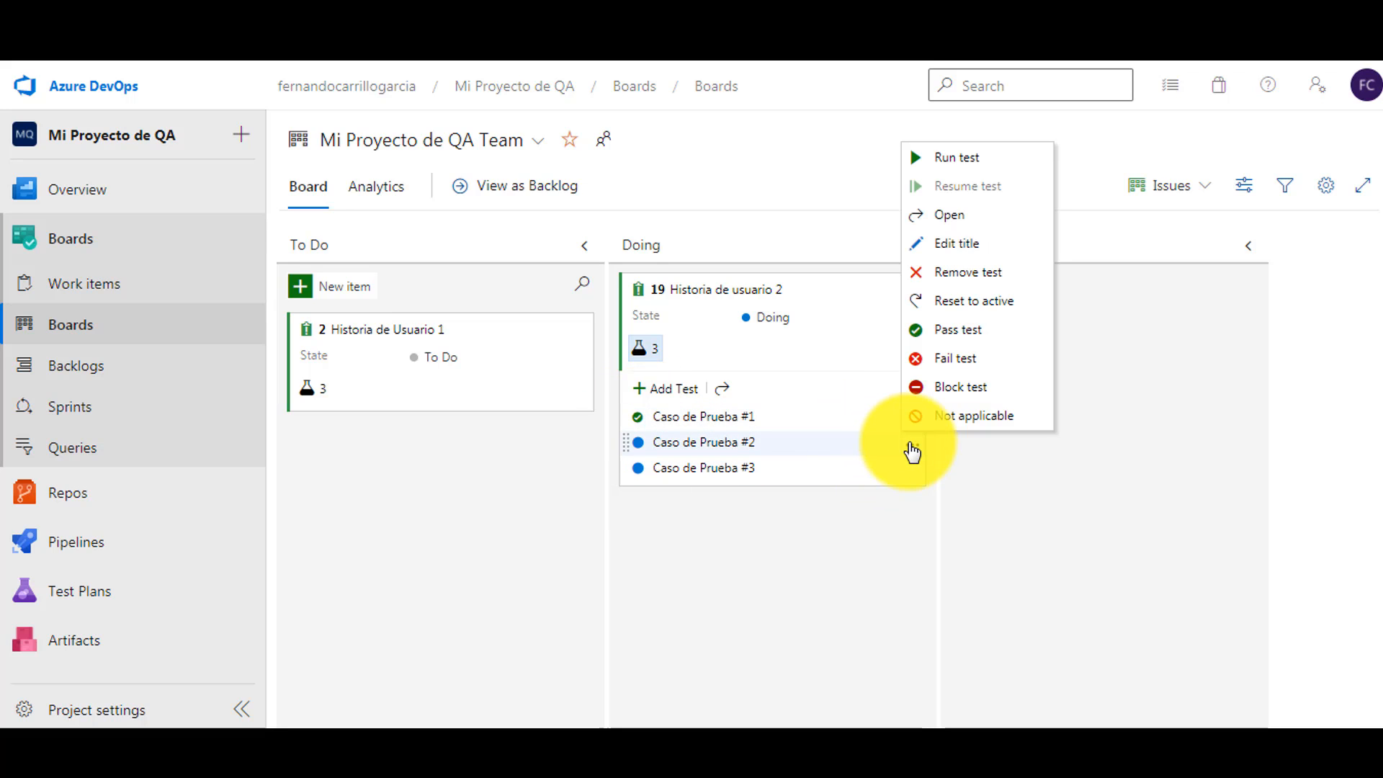
left_click(958, 170)
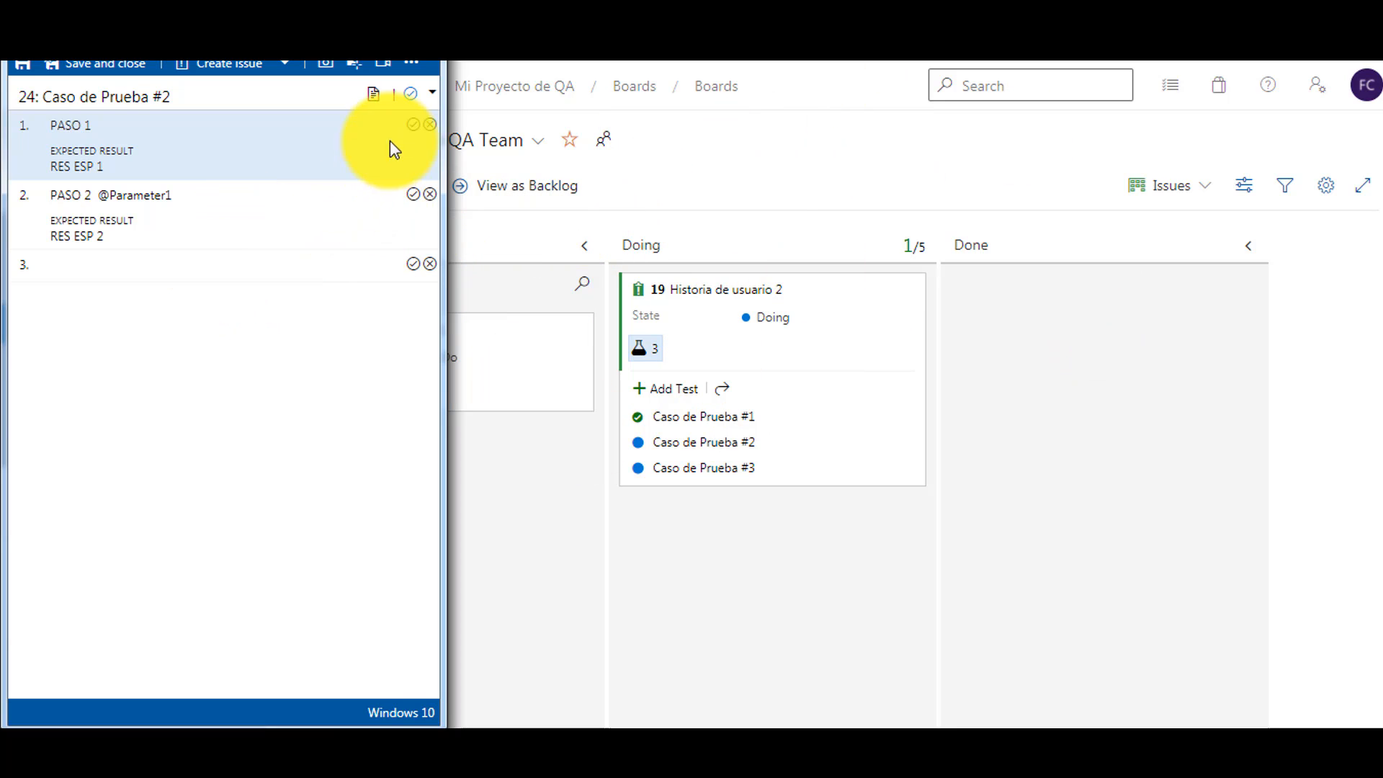
left_click(413, 125)
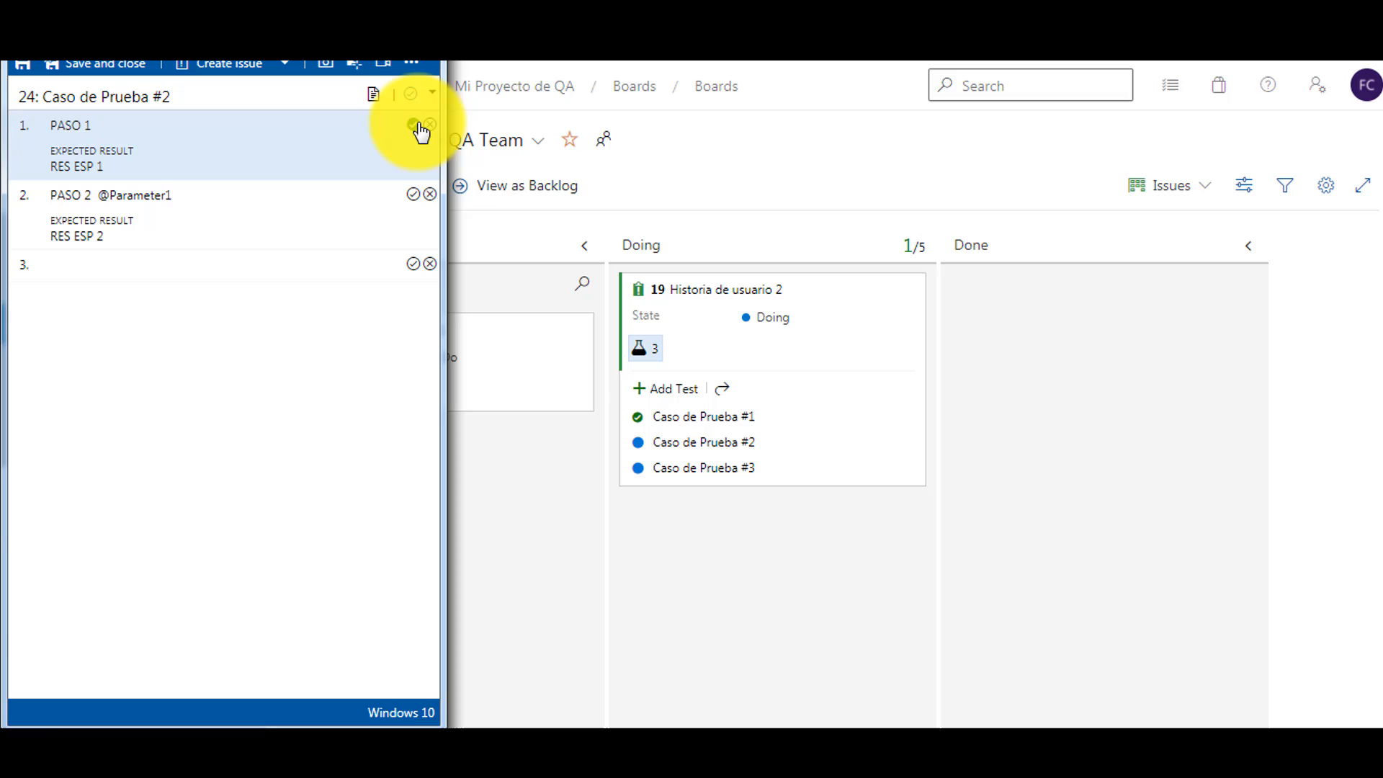
left_click(414, 194)
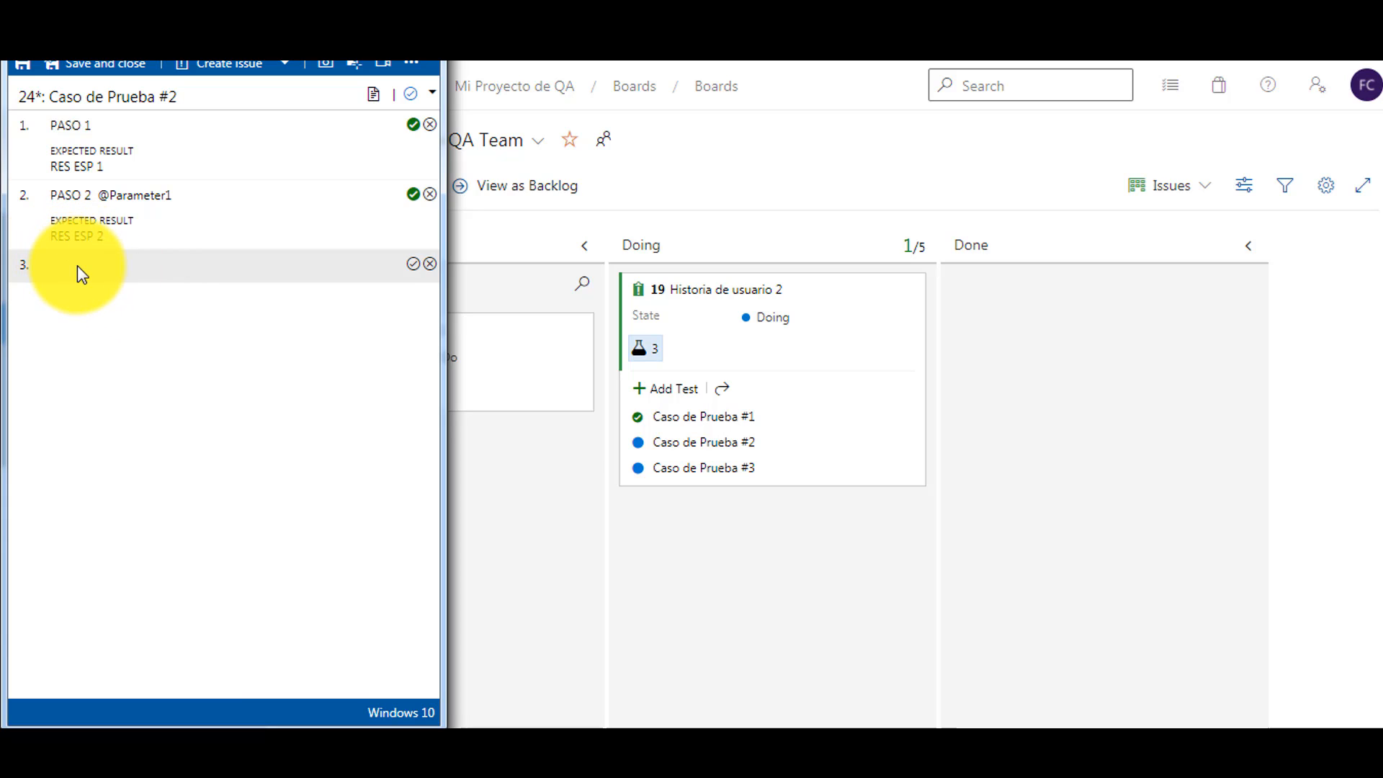
Fail the third step with the comment "LA RAZON POR LA CUAL NO PASO", and save and close the test run.
left_click(431, 264)
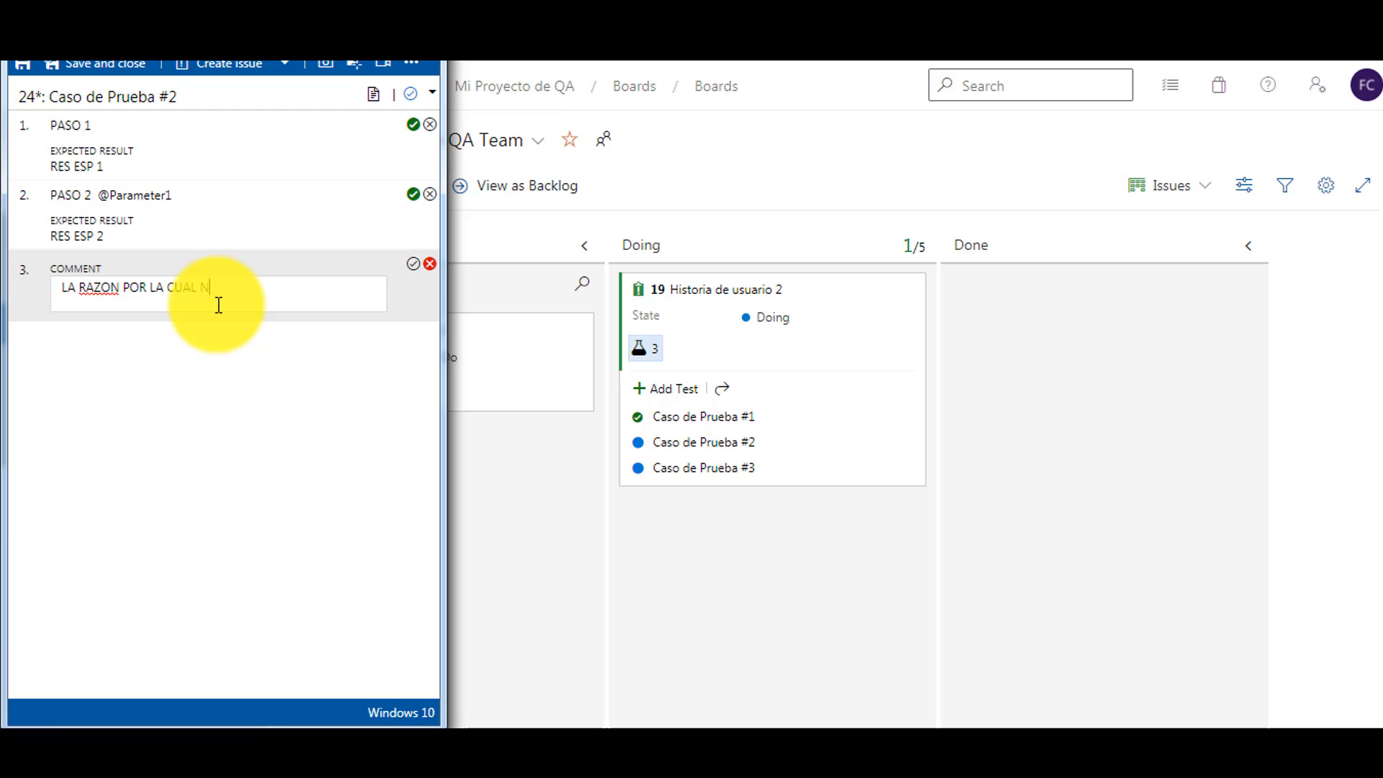
type("LA RAZON POR LA CUAL NO PASO")
key("Return")
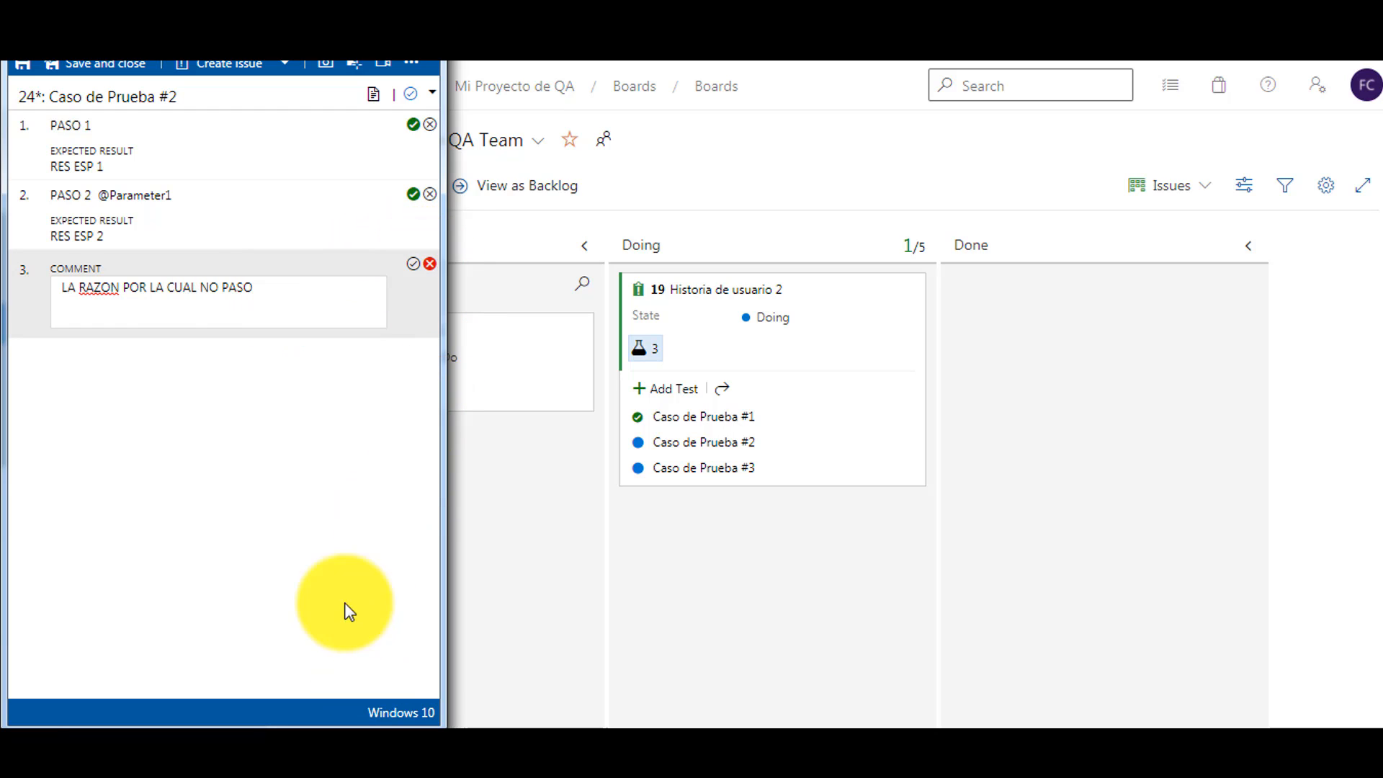
left_click(340, 598)
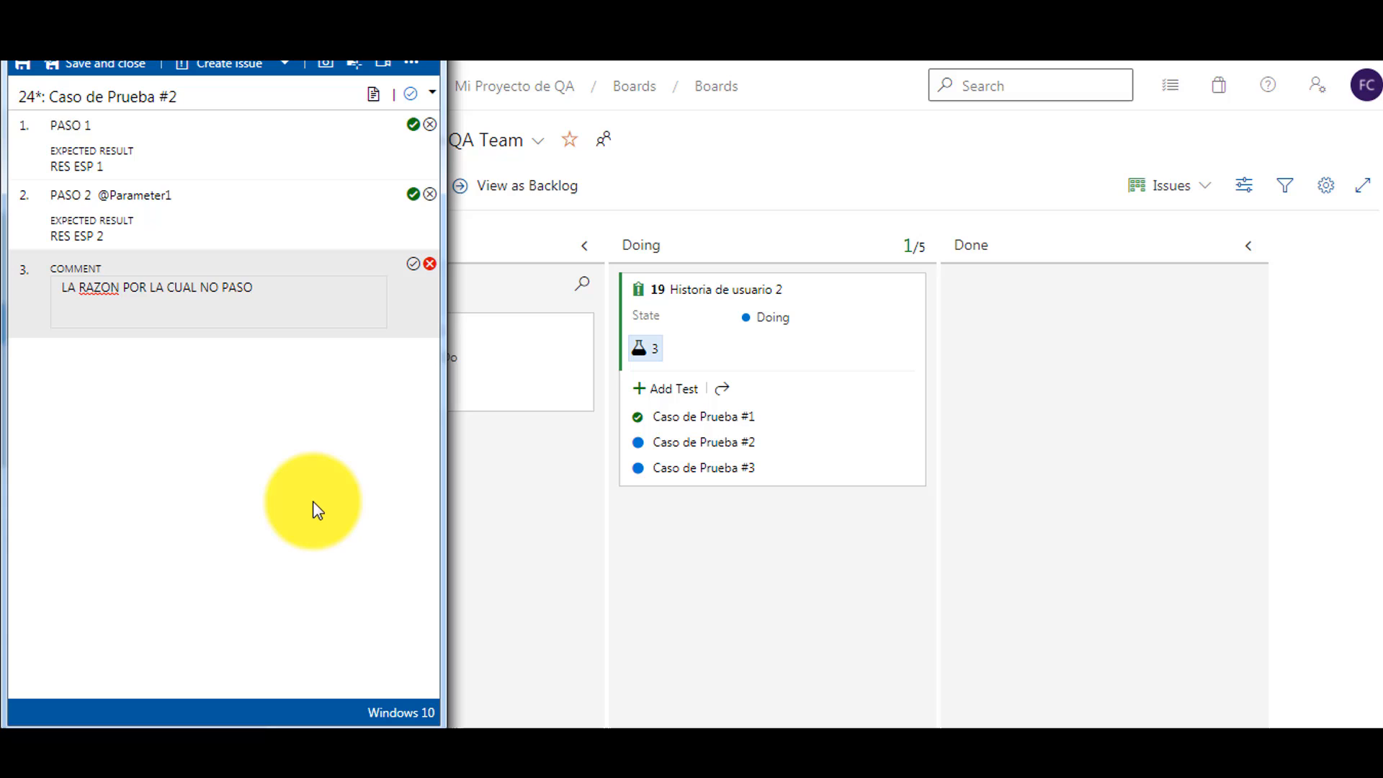
left_click(111, 69)
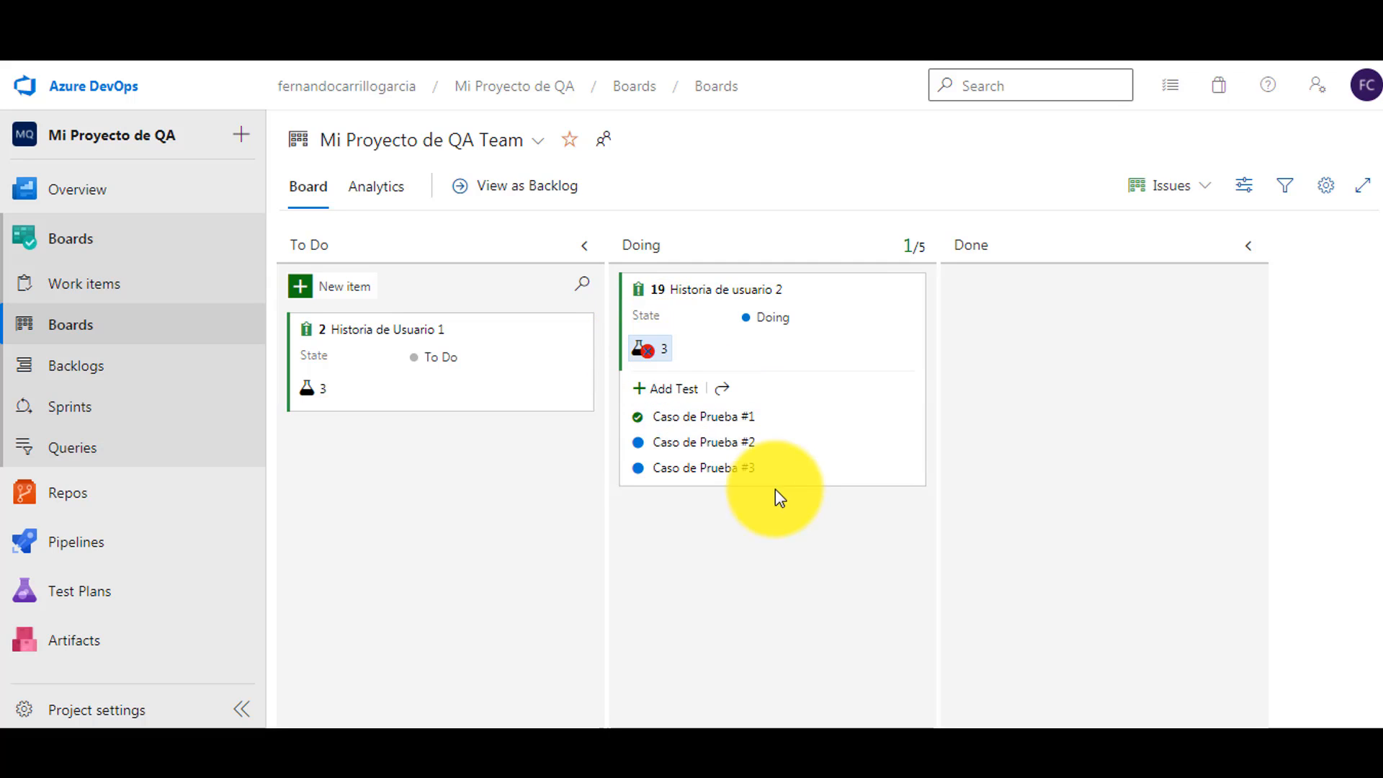
Run Caso de Prueba #3 of Historia de usuario 2 and look through the test runner's additional options.
mouse_move(642, 354)
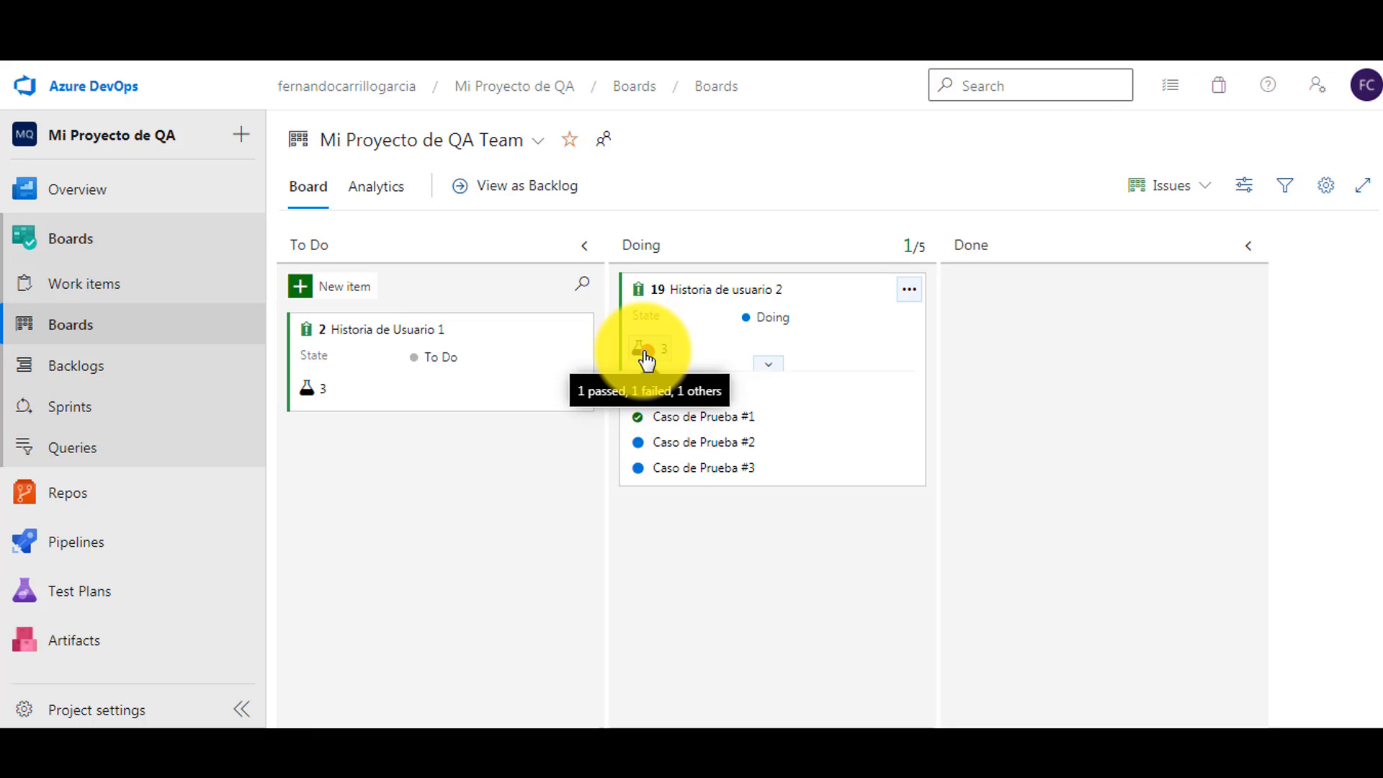
left_click(914, 473)
left_click(980, 187)
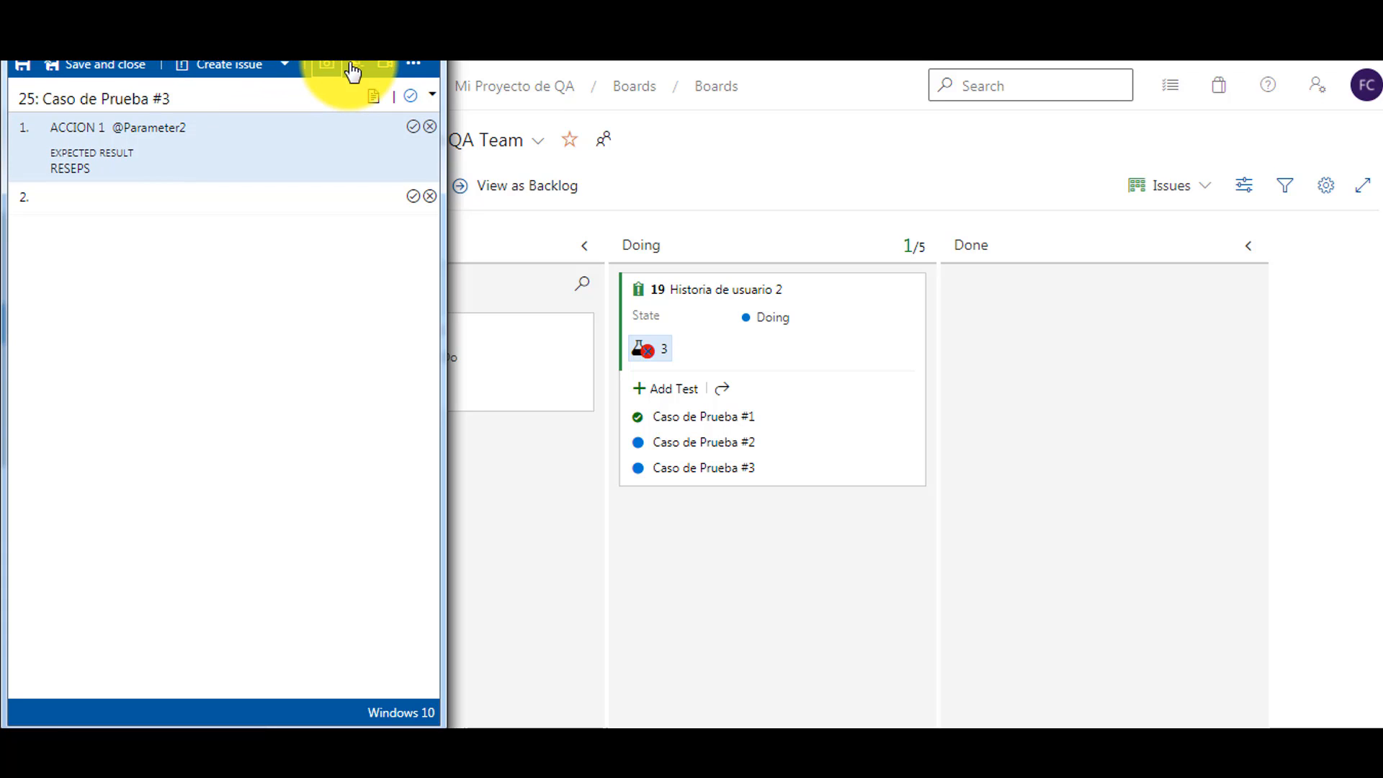
left_click(410, 66)
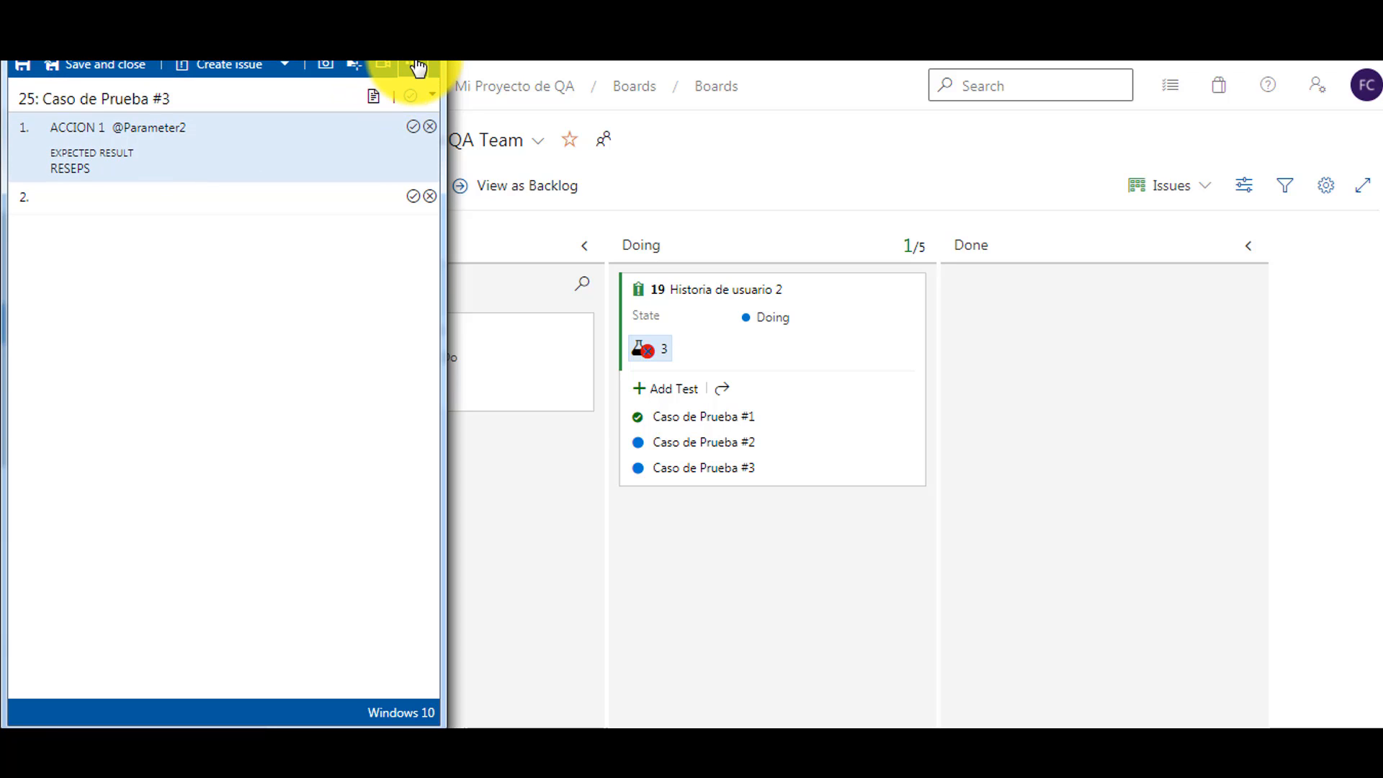
left_click(420, 66)
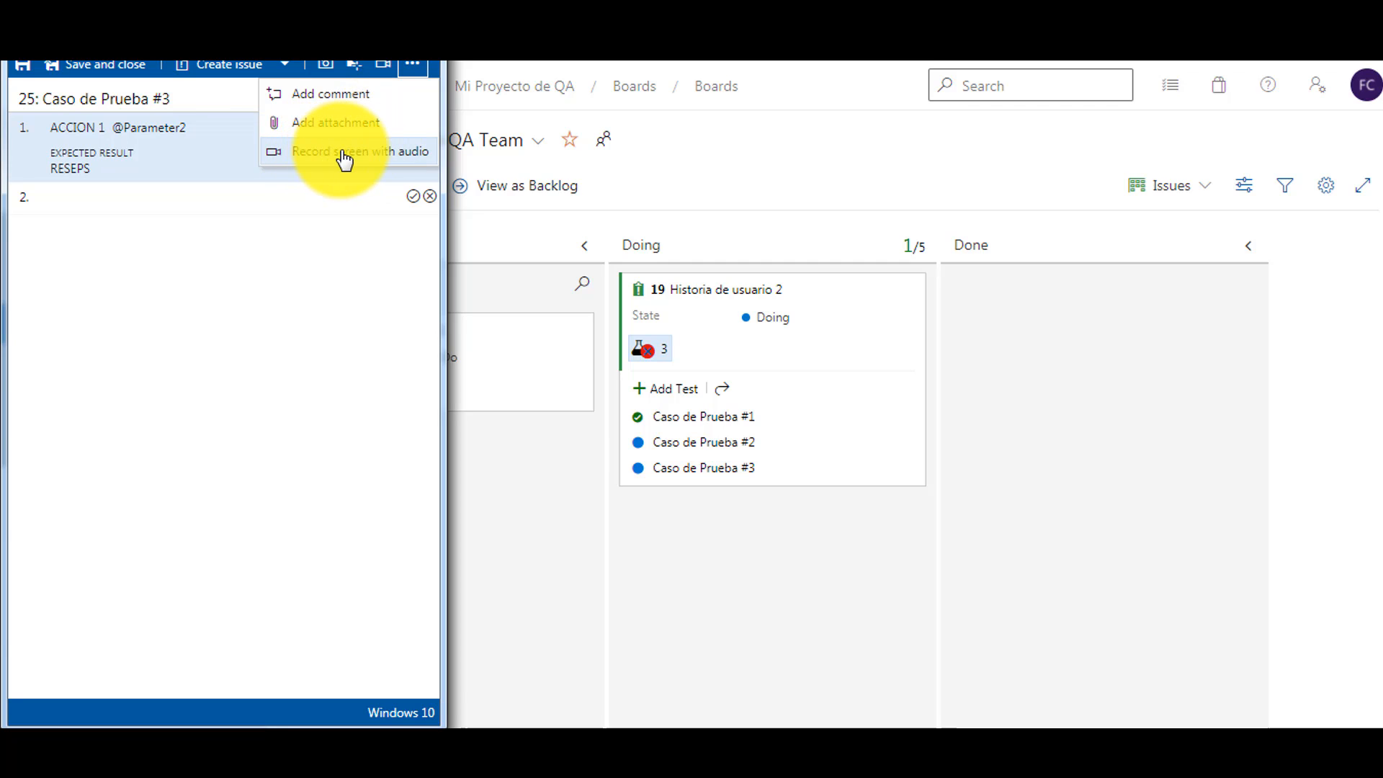
left_click(288, 232)
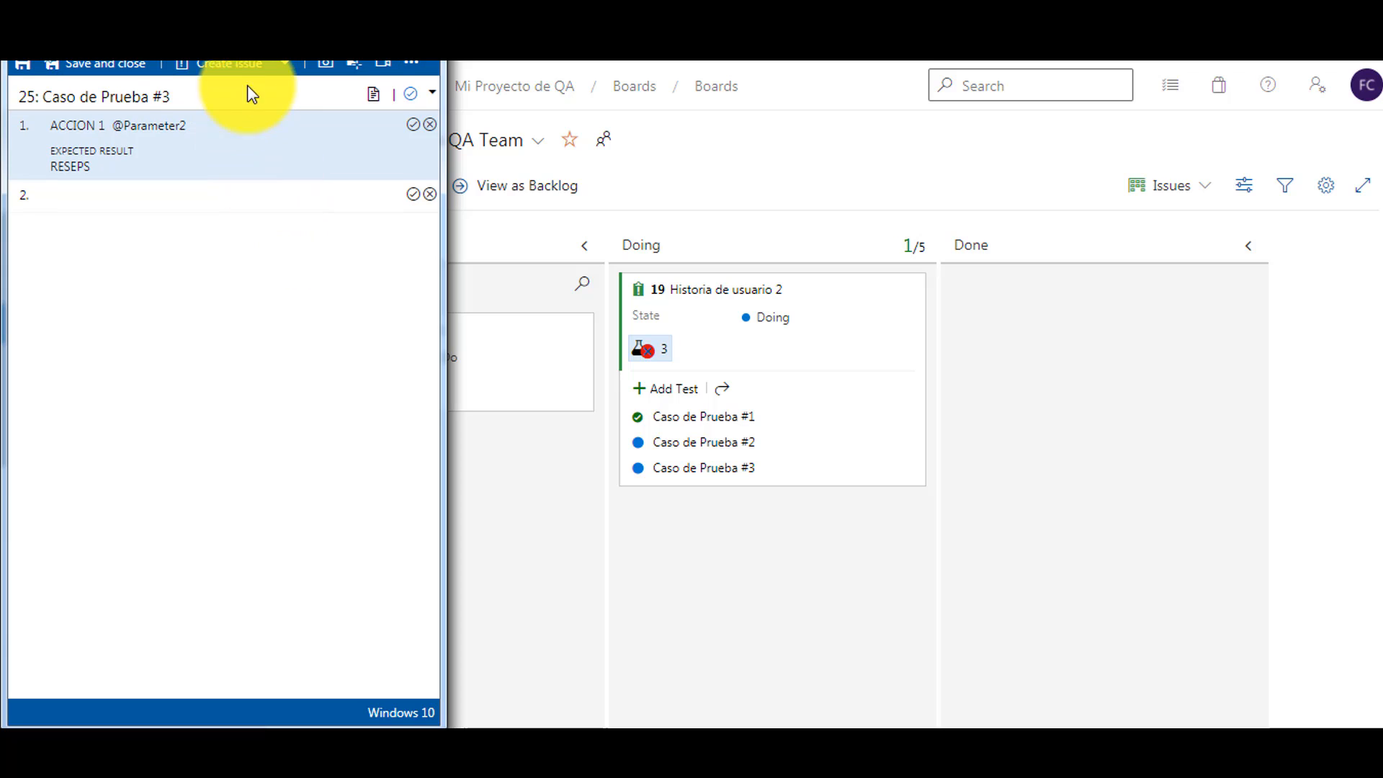
Fail the first step of Caso de Prueba #3 with the comment "LA RAZON", and fail its second step.
left_click(430, 124)
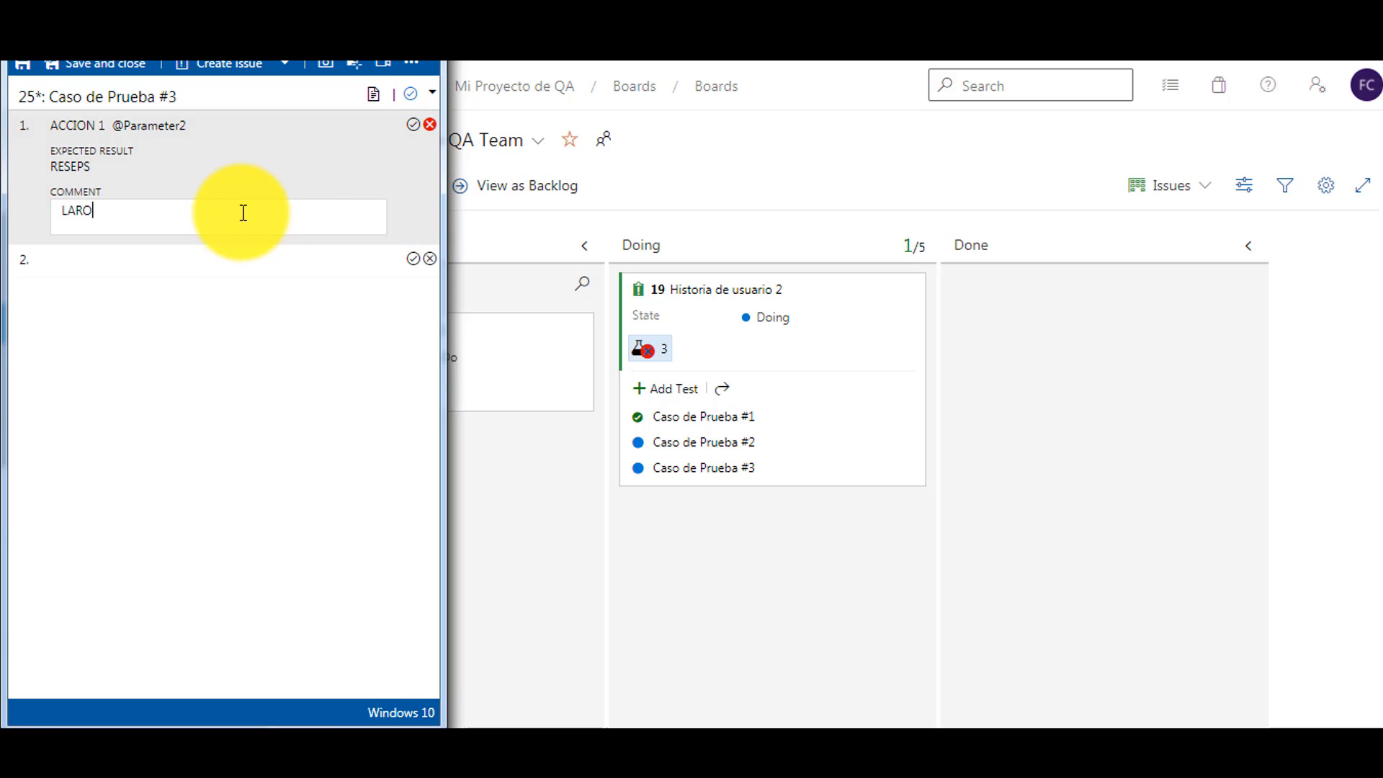
key("Return")
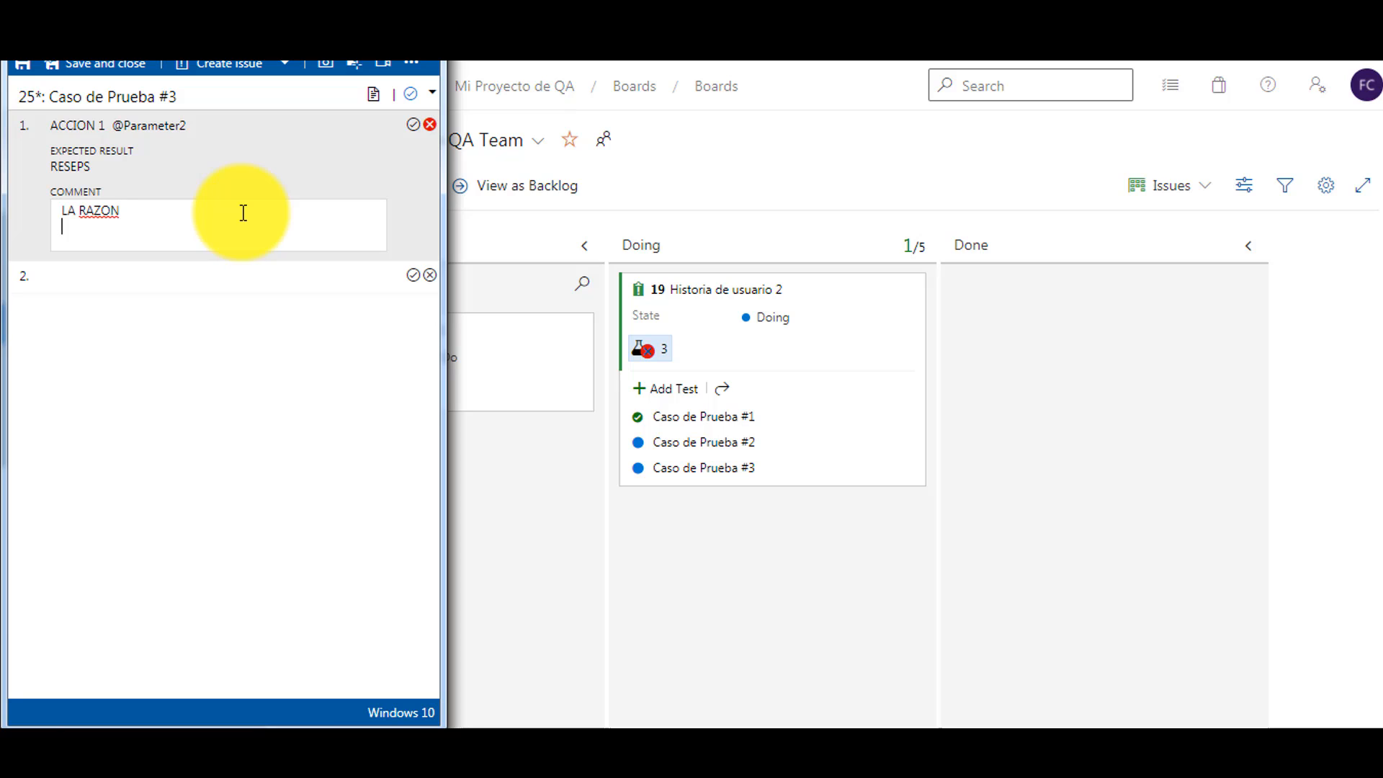
left_click(430, 274)
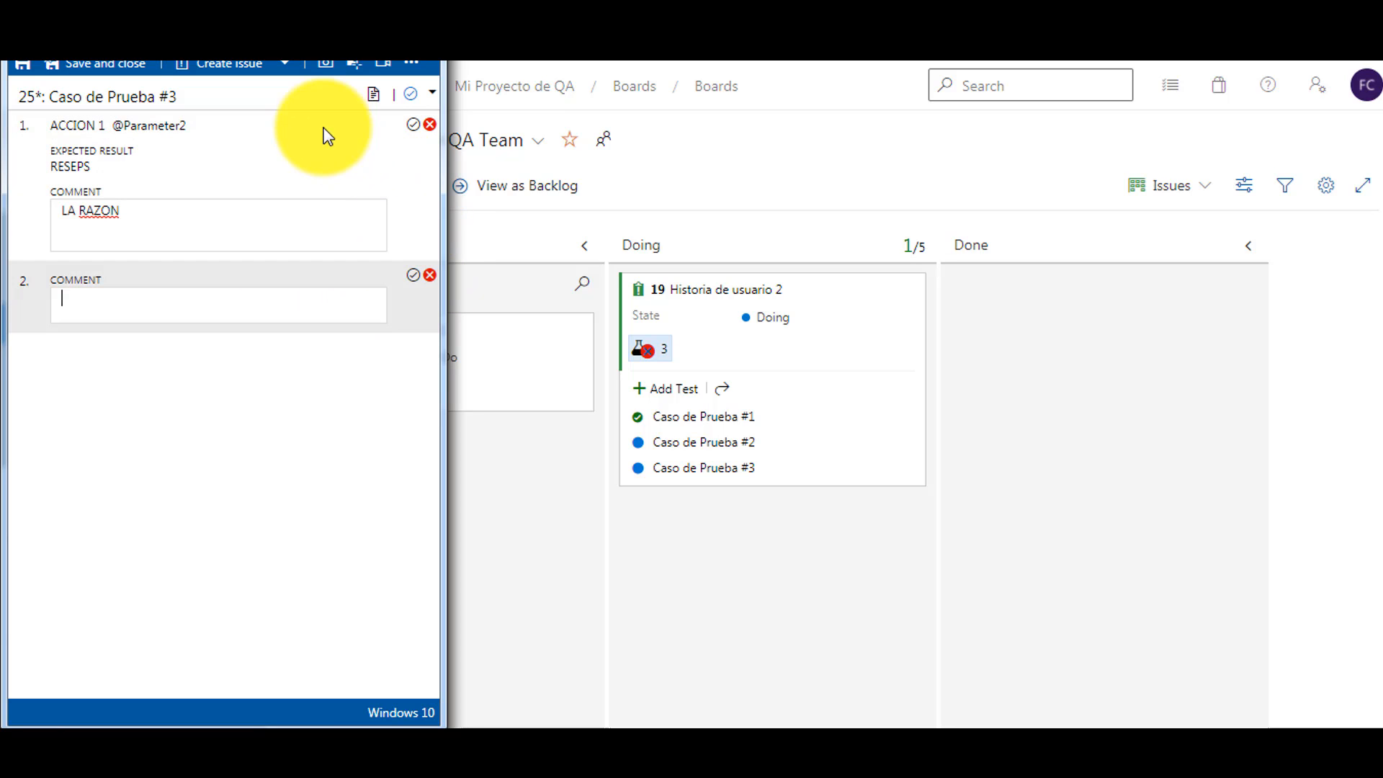
File an issue titled "ESTOY DOCUMENTANDO UNA FALLA" from the failed test, and save and close the test run.
left_click(223, 72)
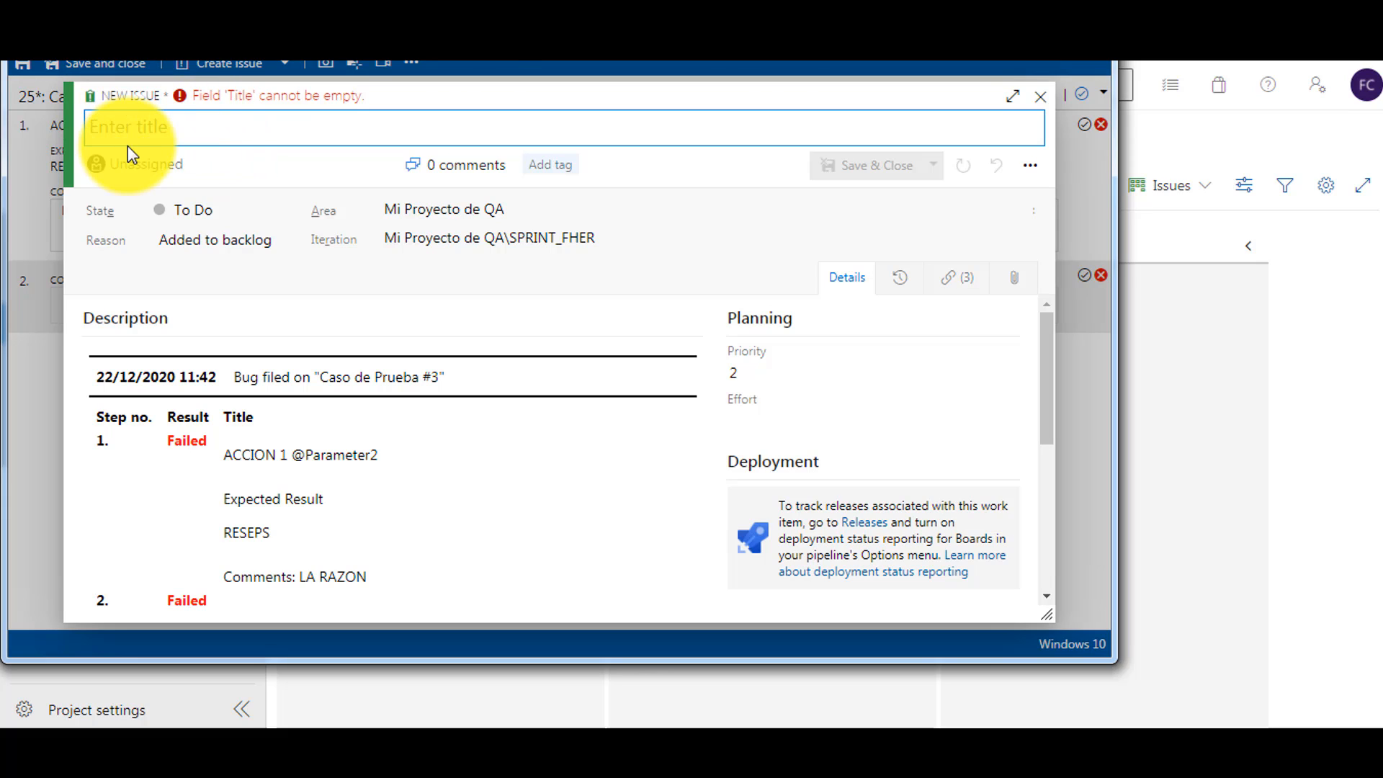
type("ESTOY DOCU")
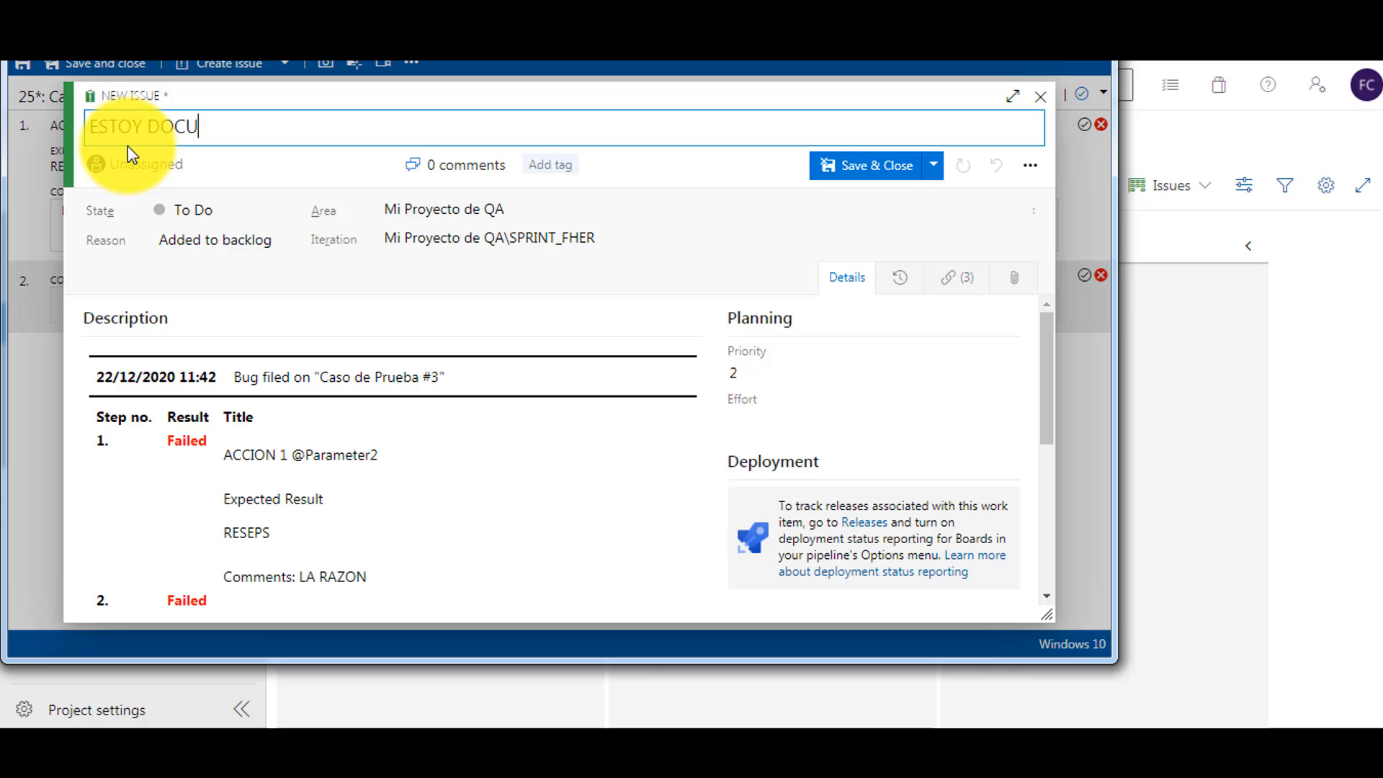
type("MENTANDO UN")
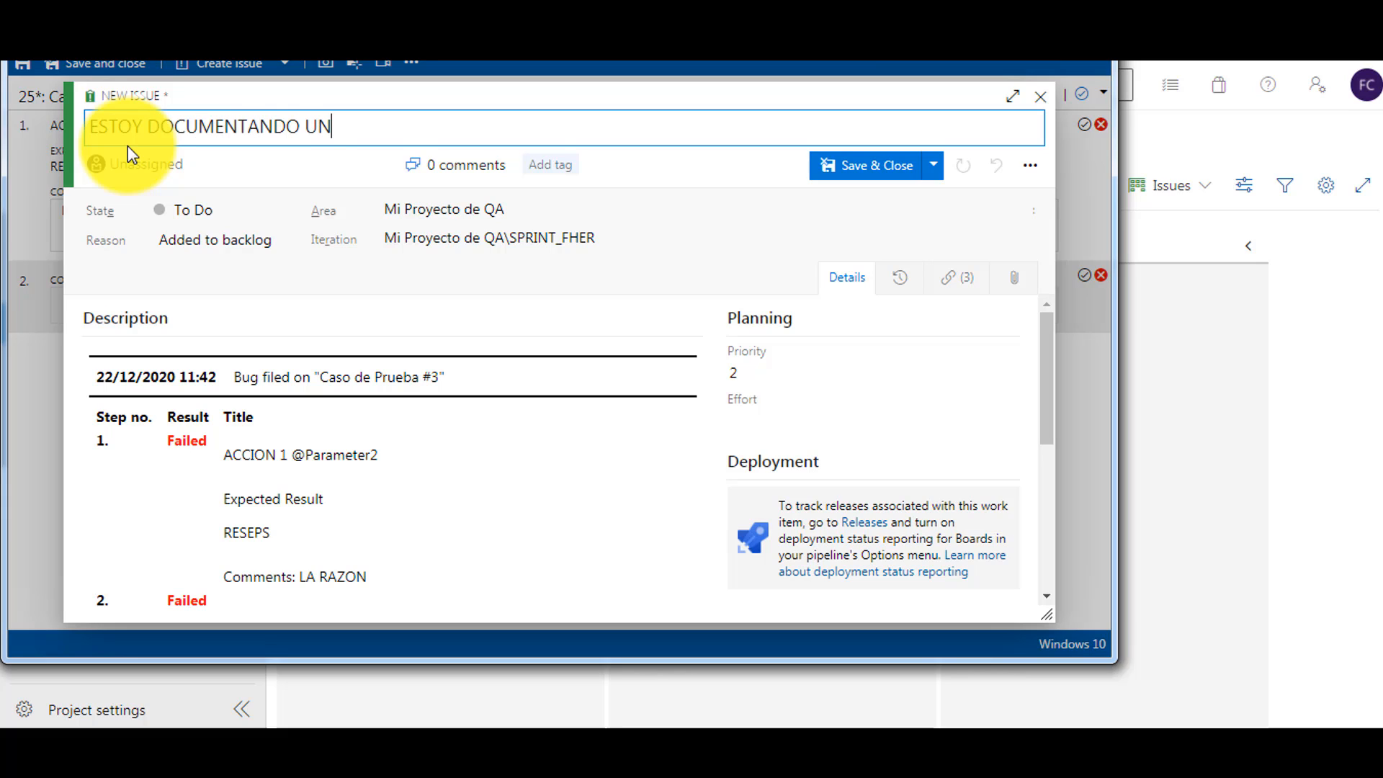
type("A FALLA")
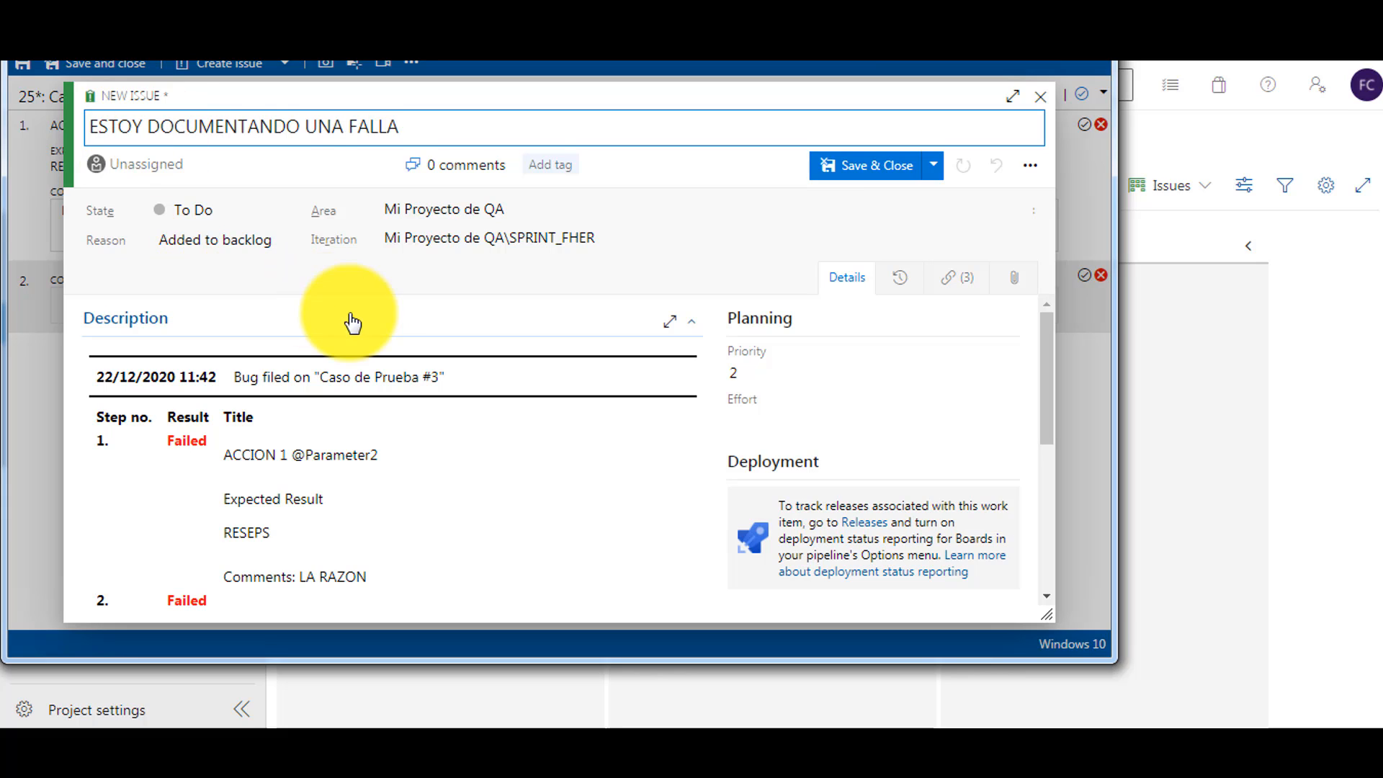
scroll(341, 368, "down", 3)
scroll(340, 368, "up", 1)
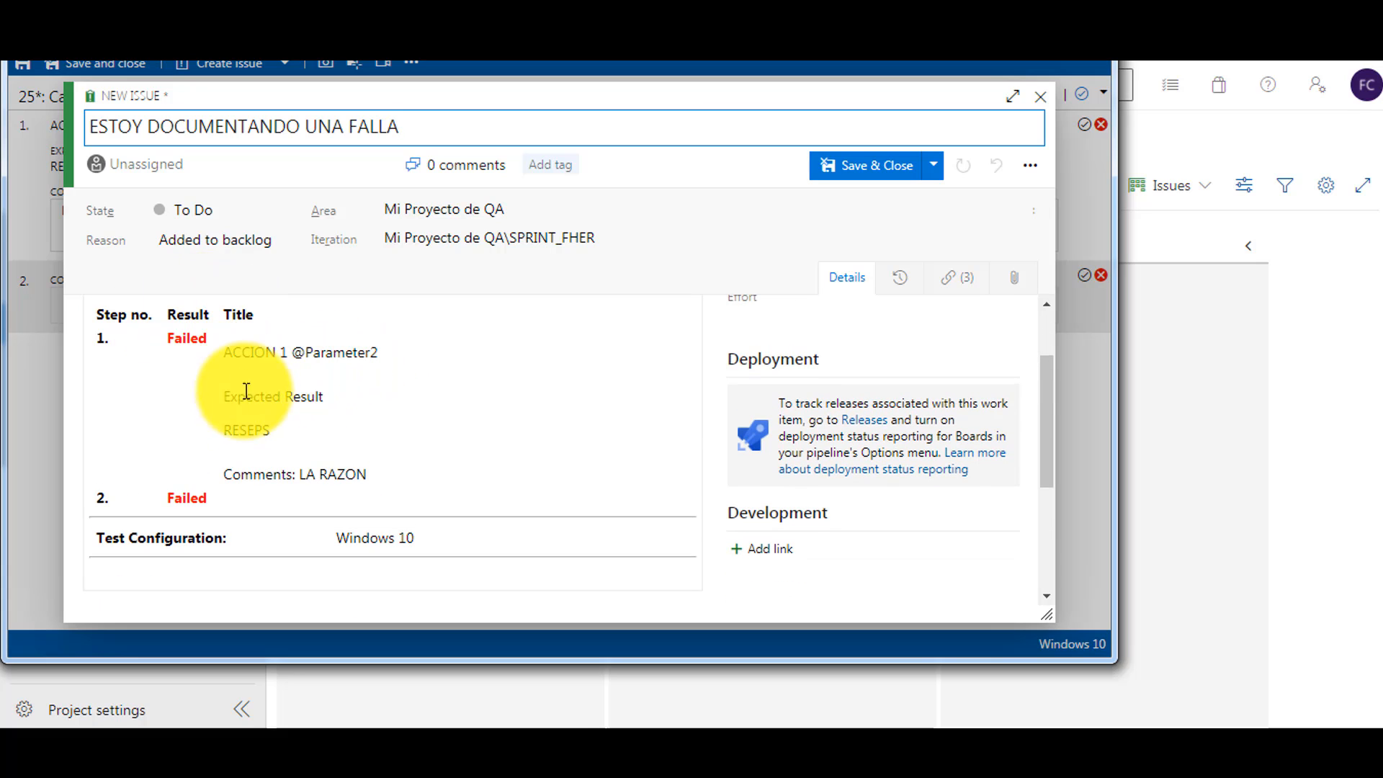
scroll(284, 463, "down", 2)
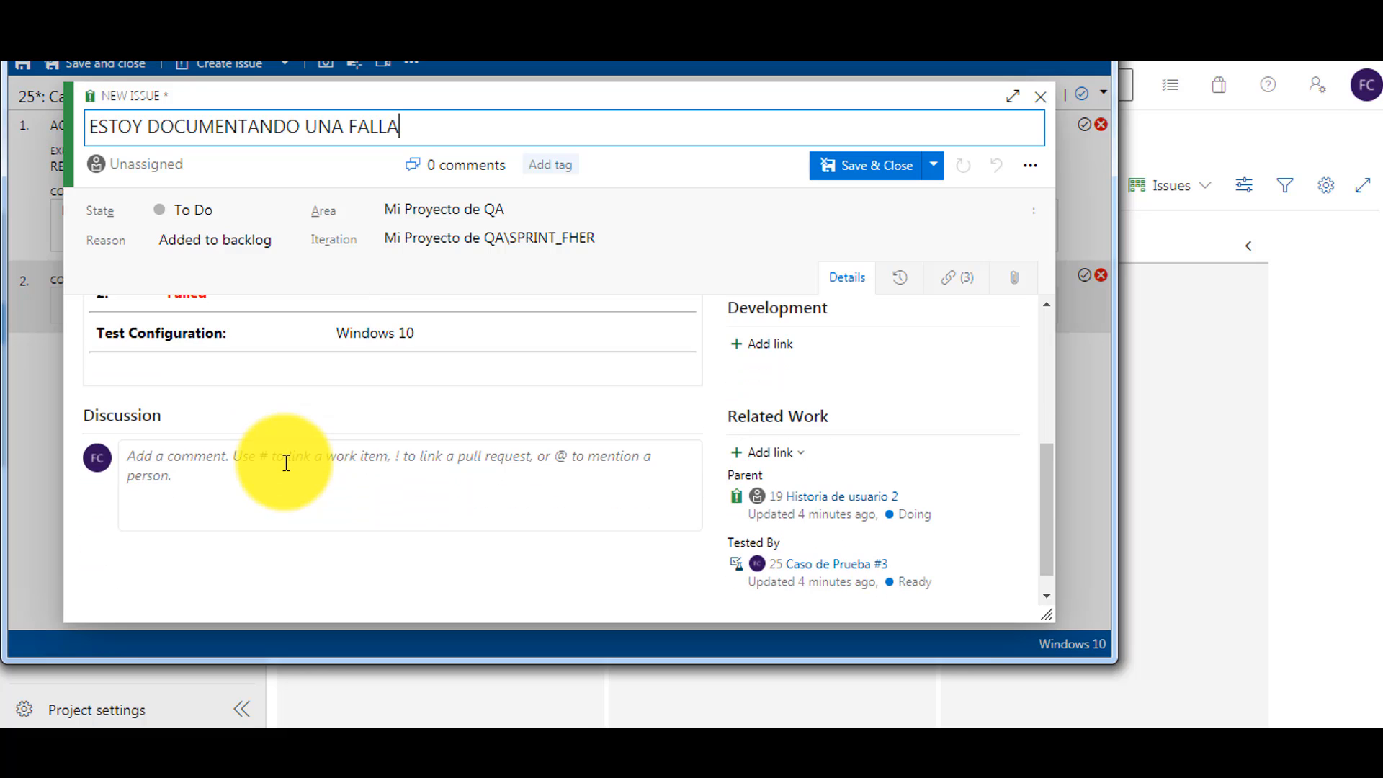
scroll(288, 469, "up", 5)
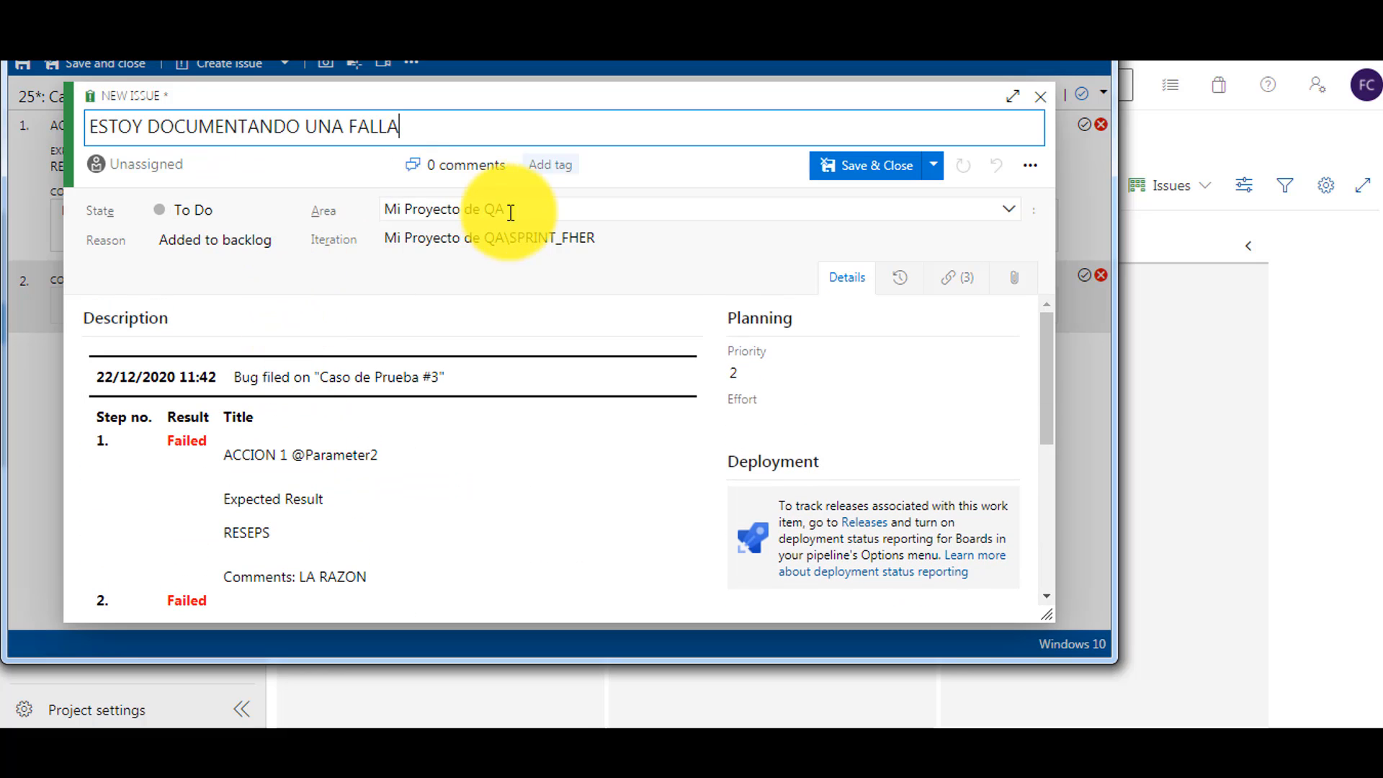
left_click(861, 170)
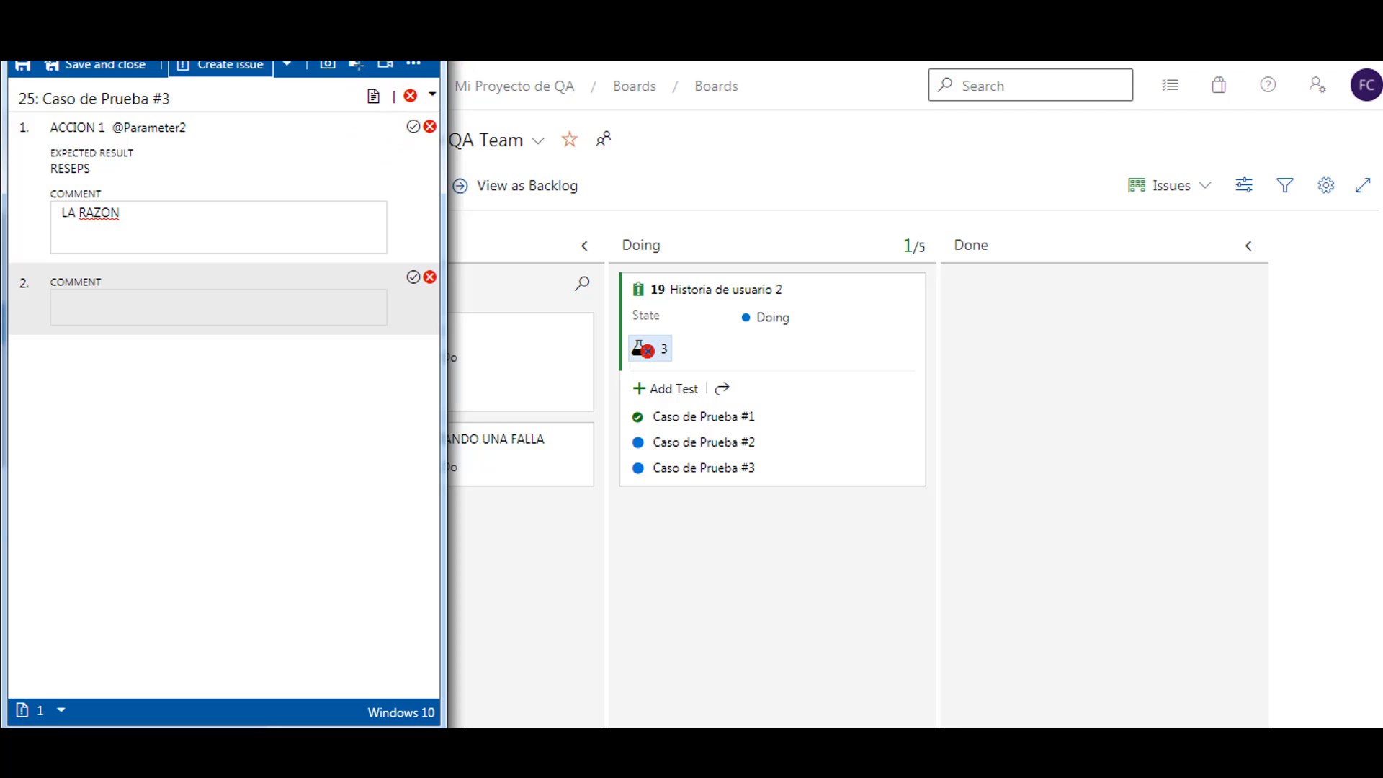
left_click(112, 73)
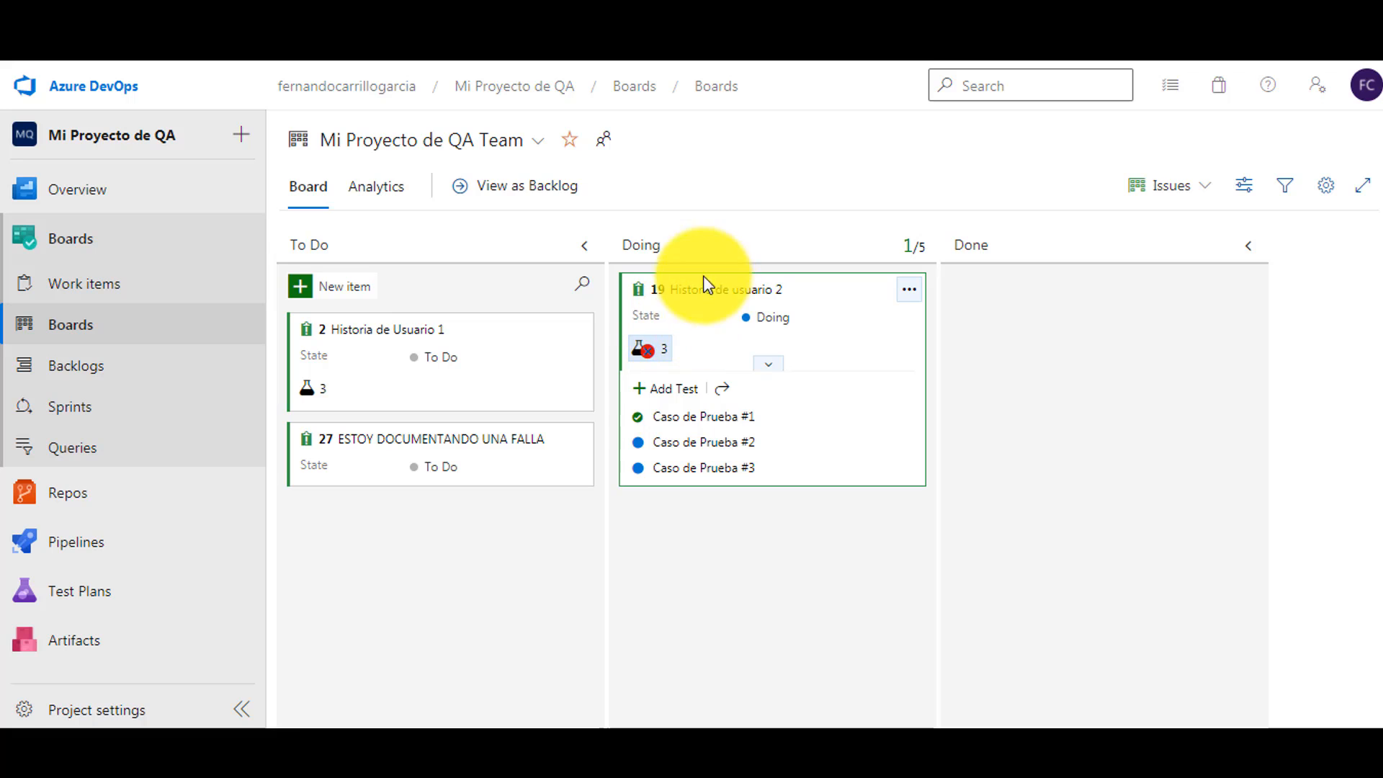
Review the description and related work of the issue ESTOY DOCUMENTANDO UNA FALLA, and return to the work items list.
left_click(79, 250)
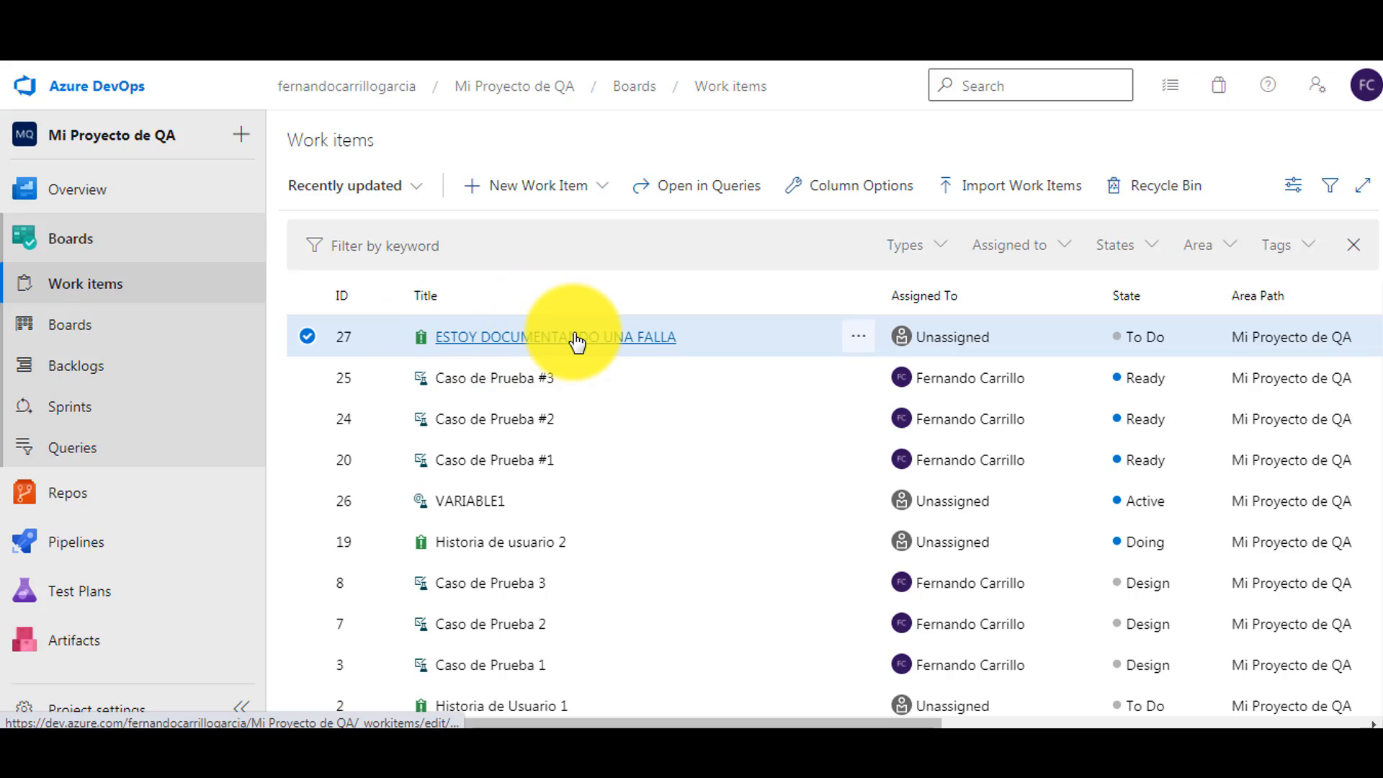
left_click(506, 338)
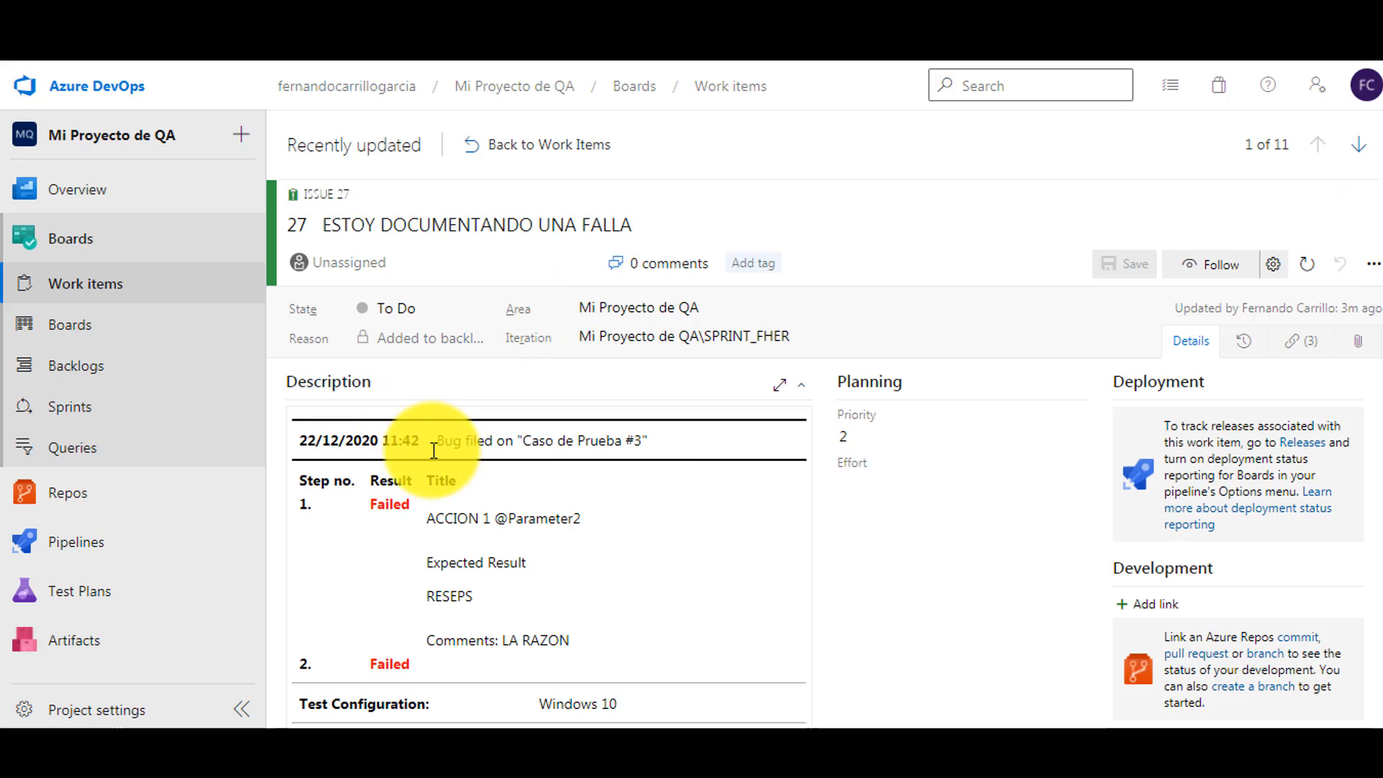
scroll(661, 472, "down", 3)
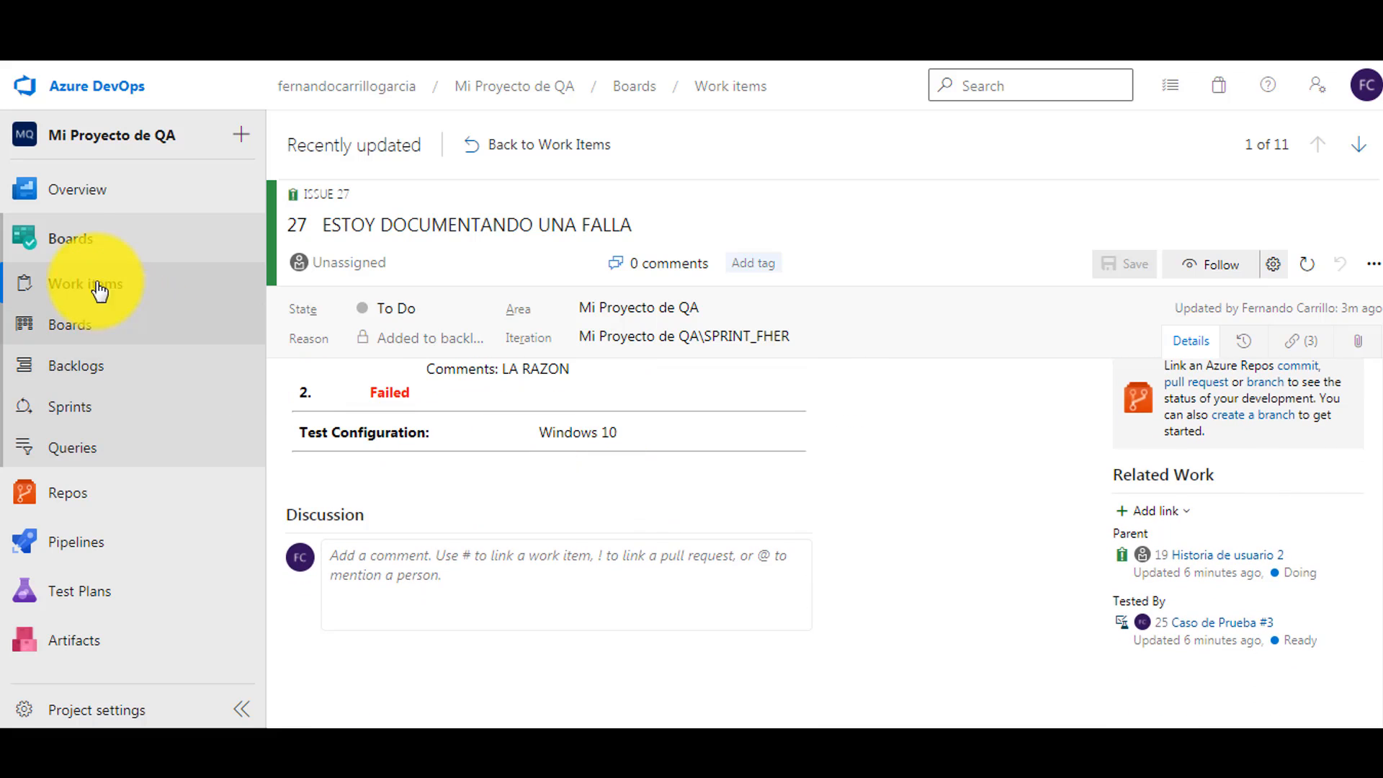
left_click(74, 248)
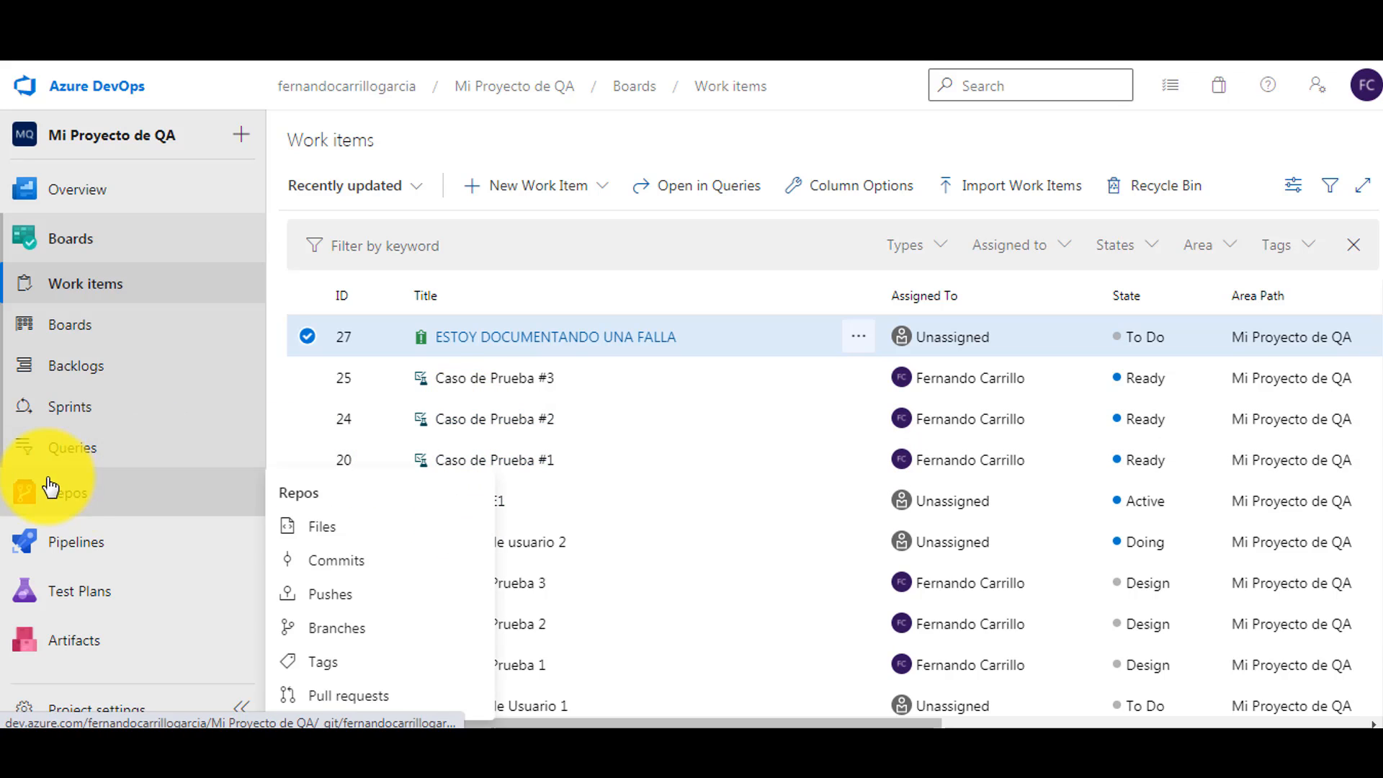
Open the recent test runs and examine the summary, test results and filter options of run 10.
mouse_move(72, 592)
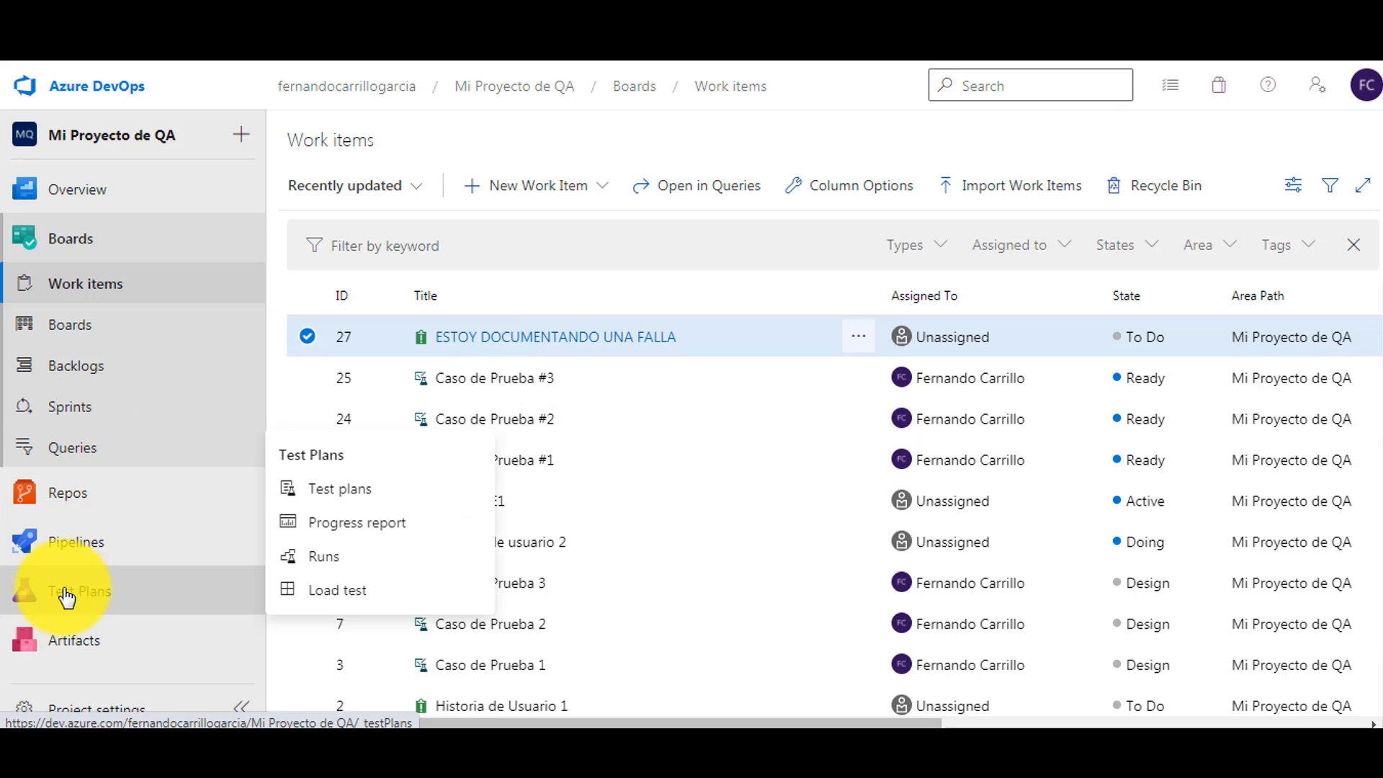
left_click(342, 565)
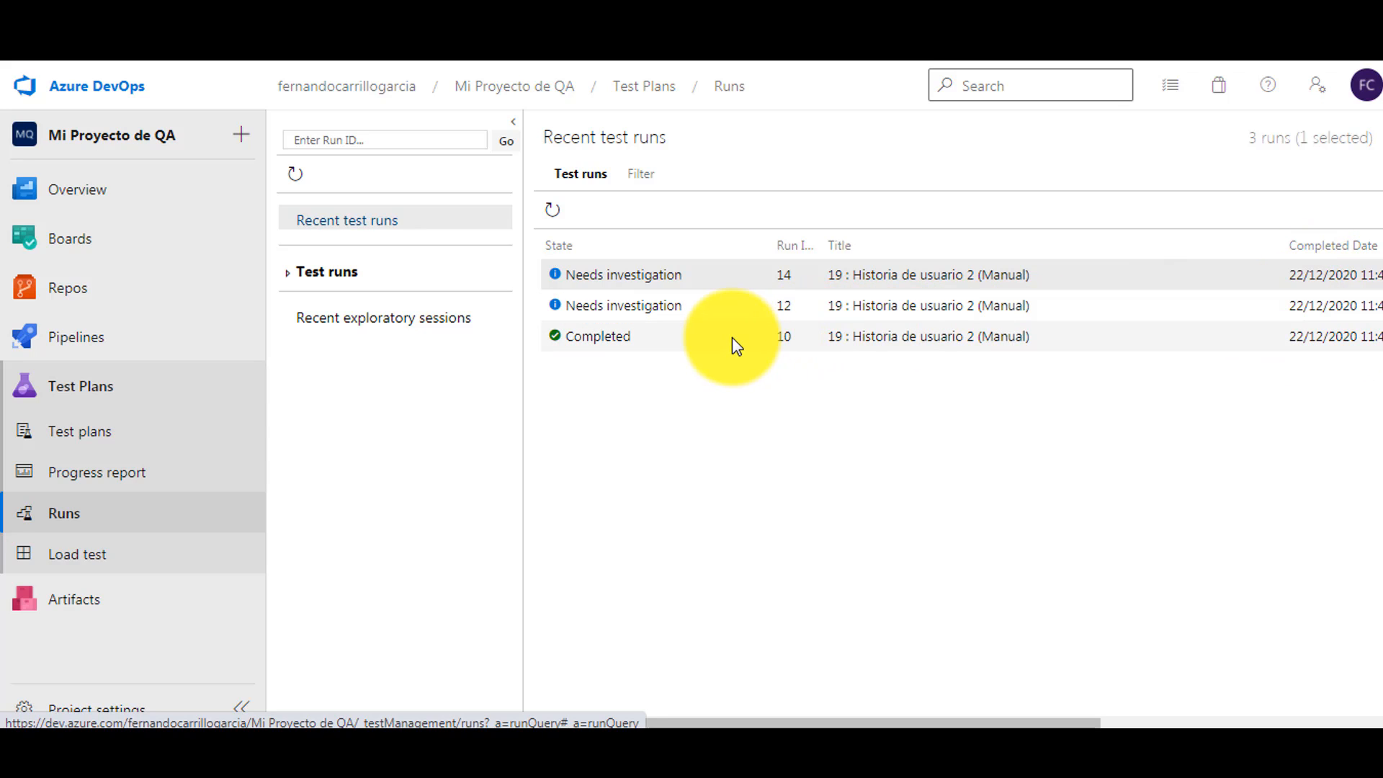
double_click(706, 337)
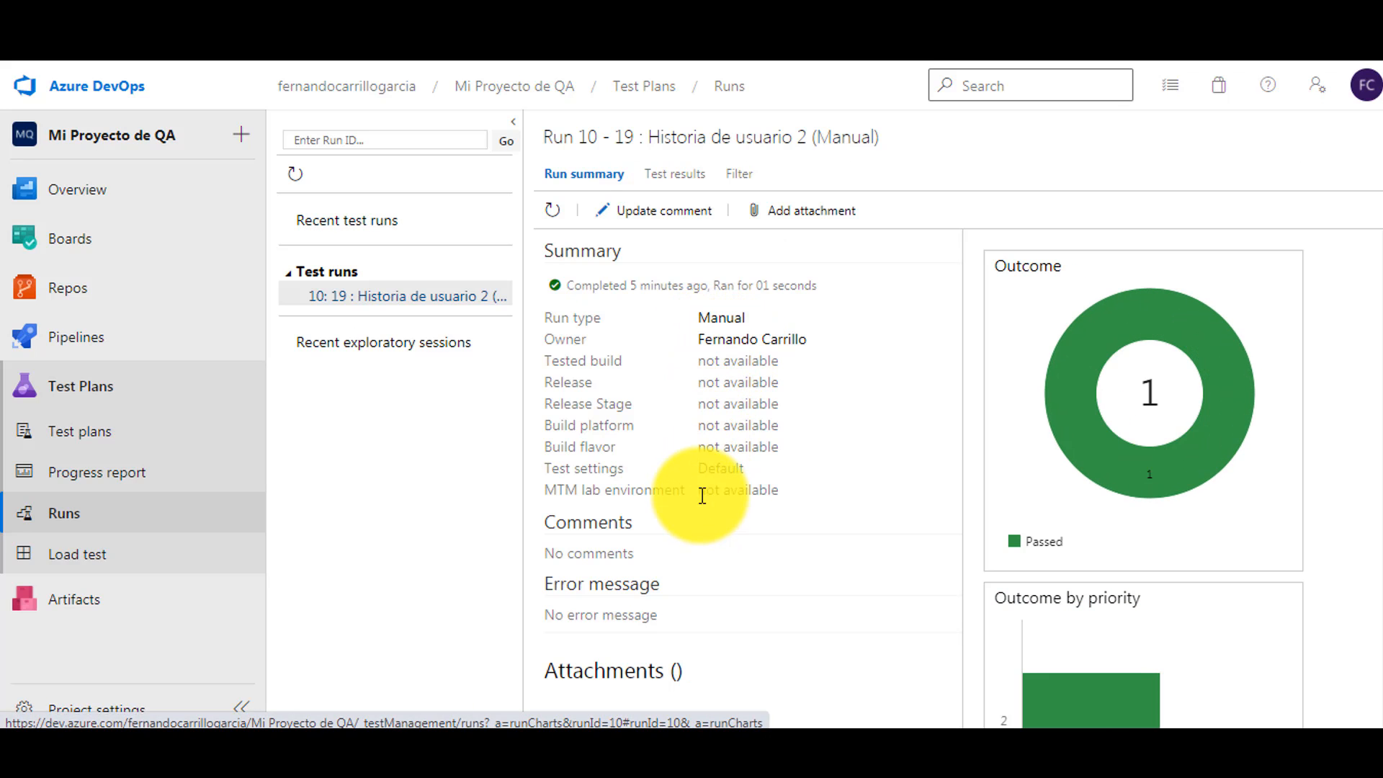
left_click(670, 216)
left_click(985, 241)
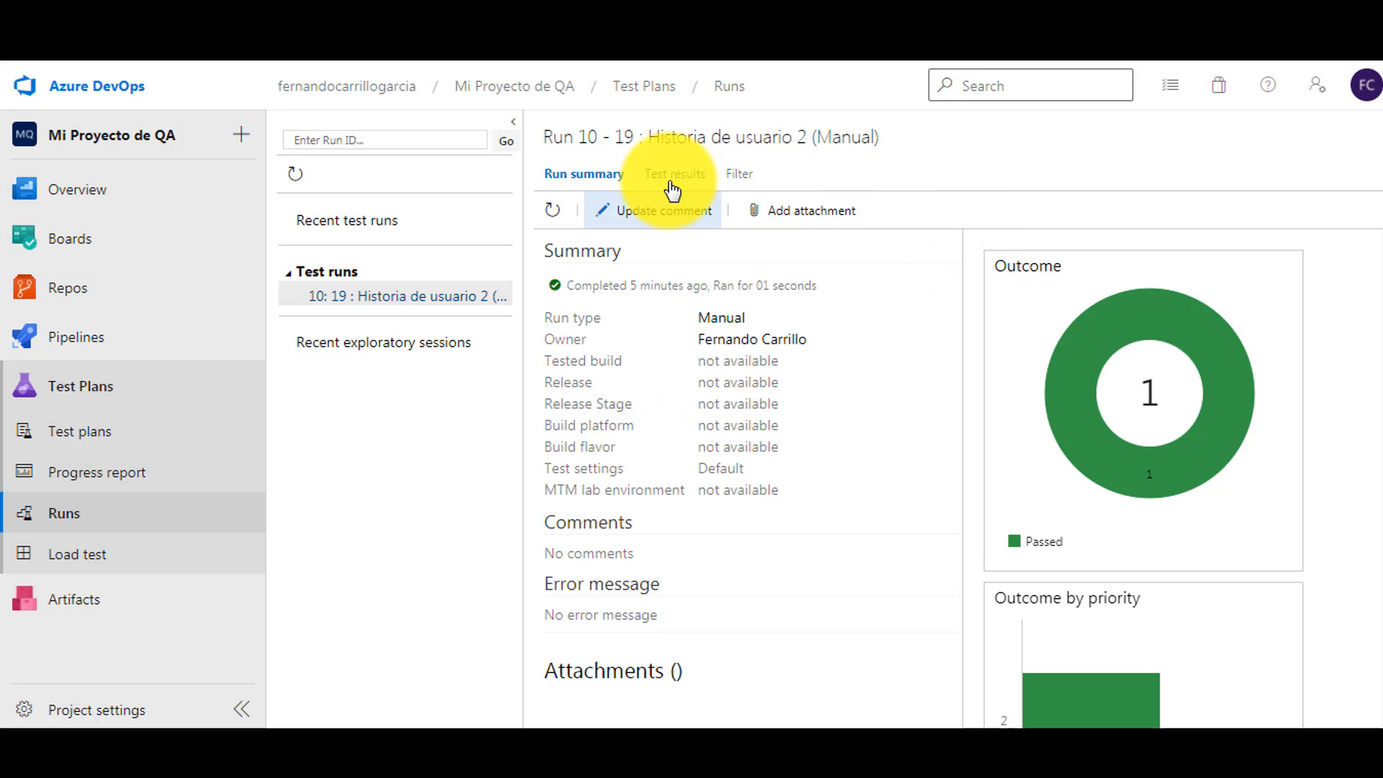
left_click(672, 180)
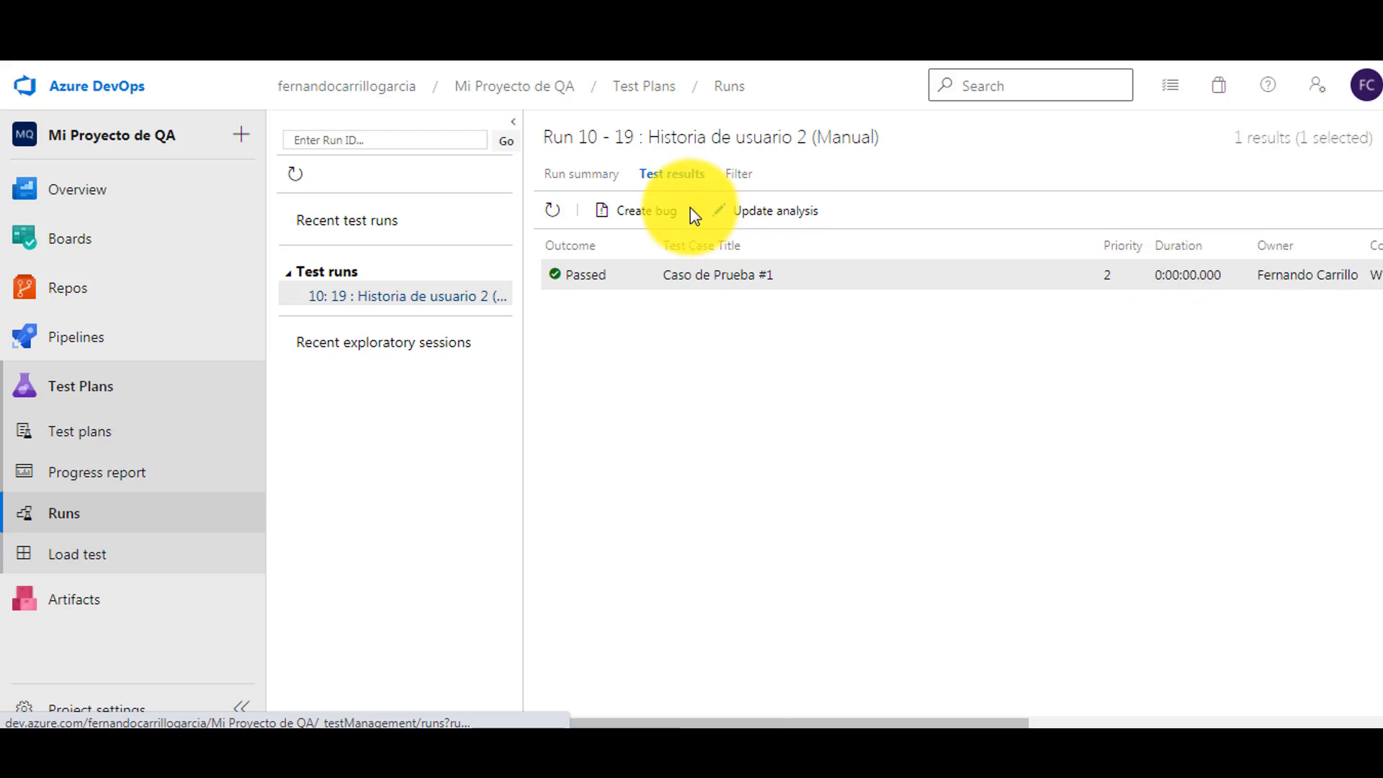
left_click(740, 179)
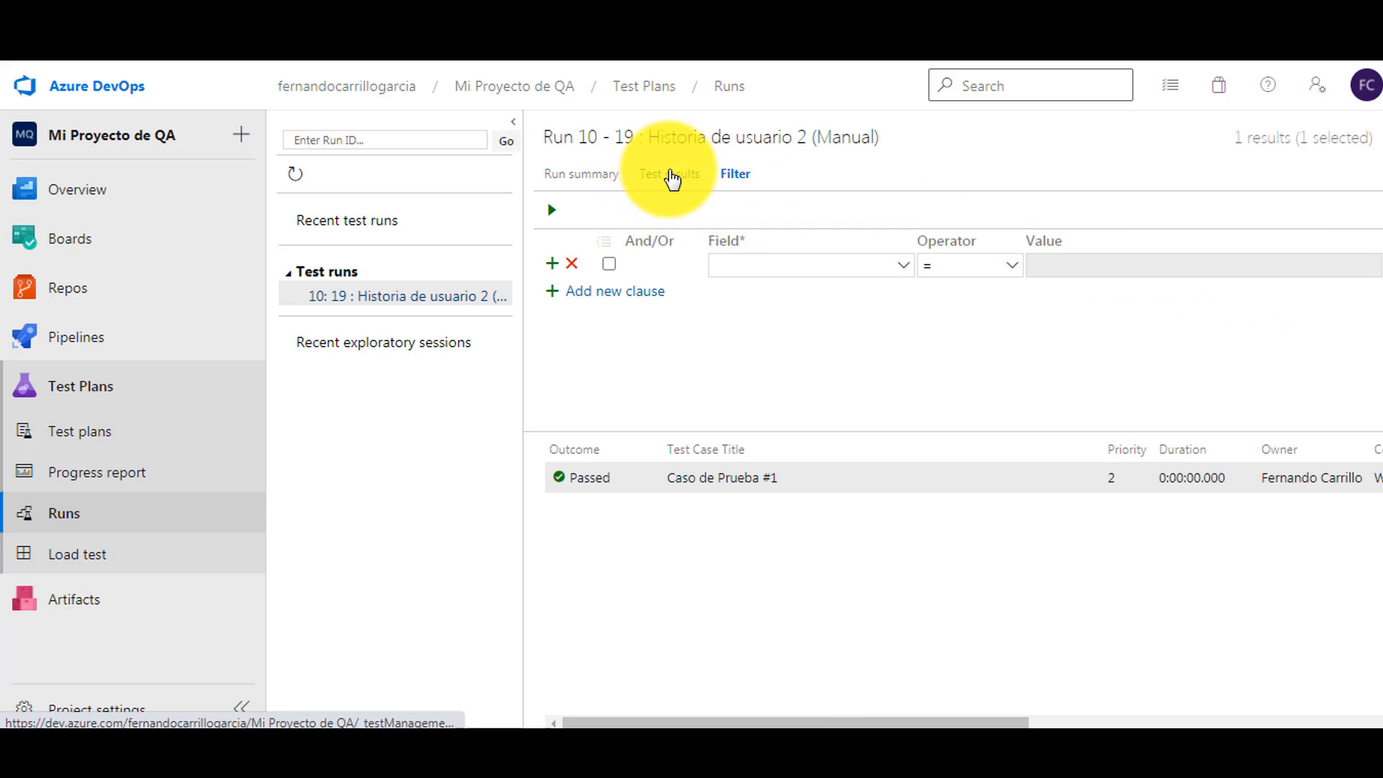
left_click(670, 176)
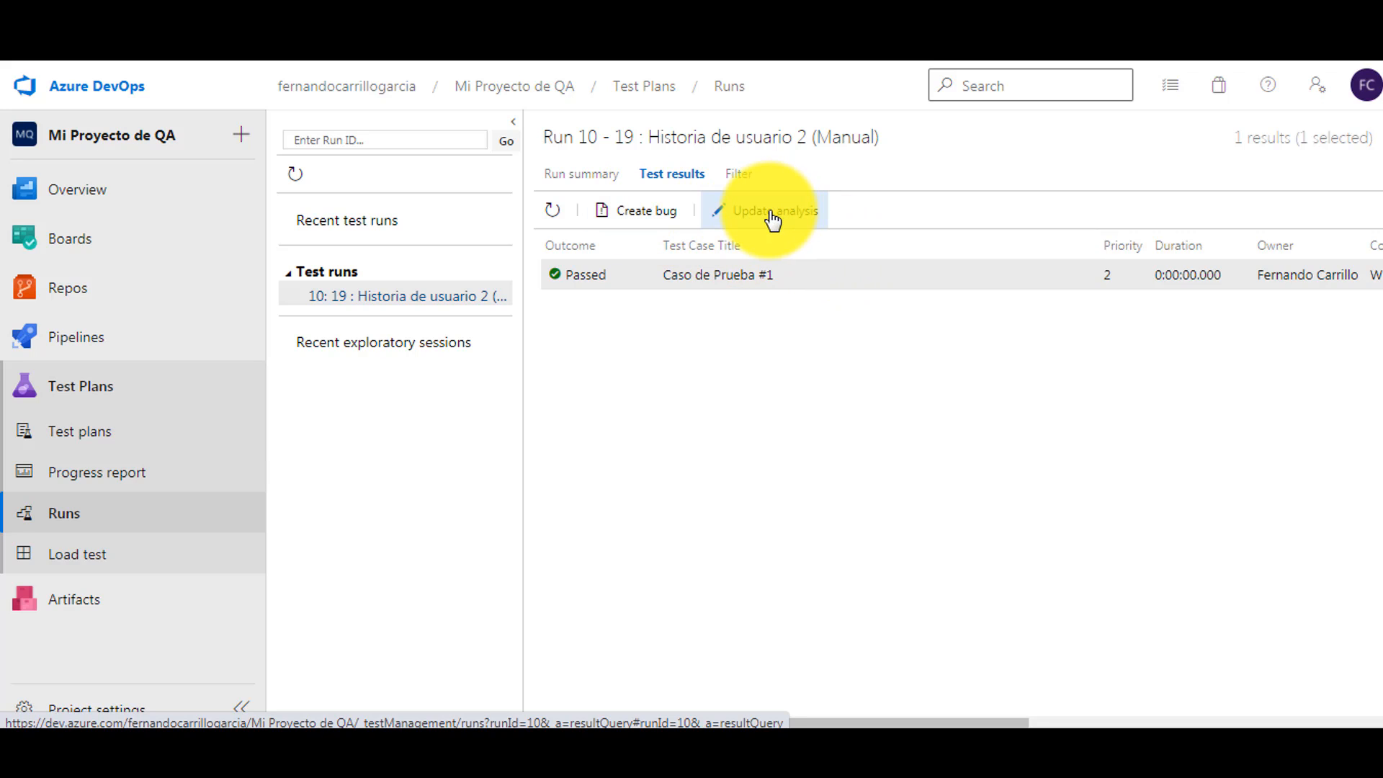
left_click(587, 180)
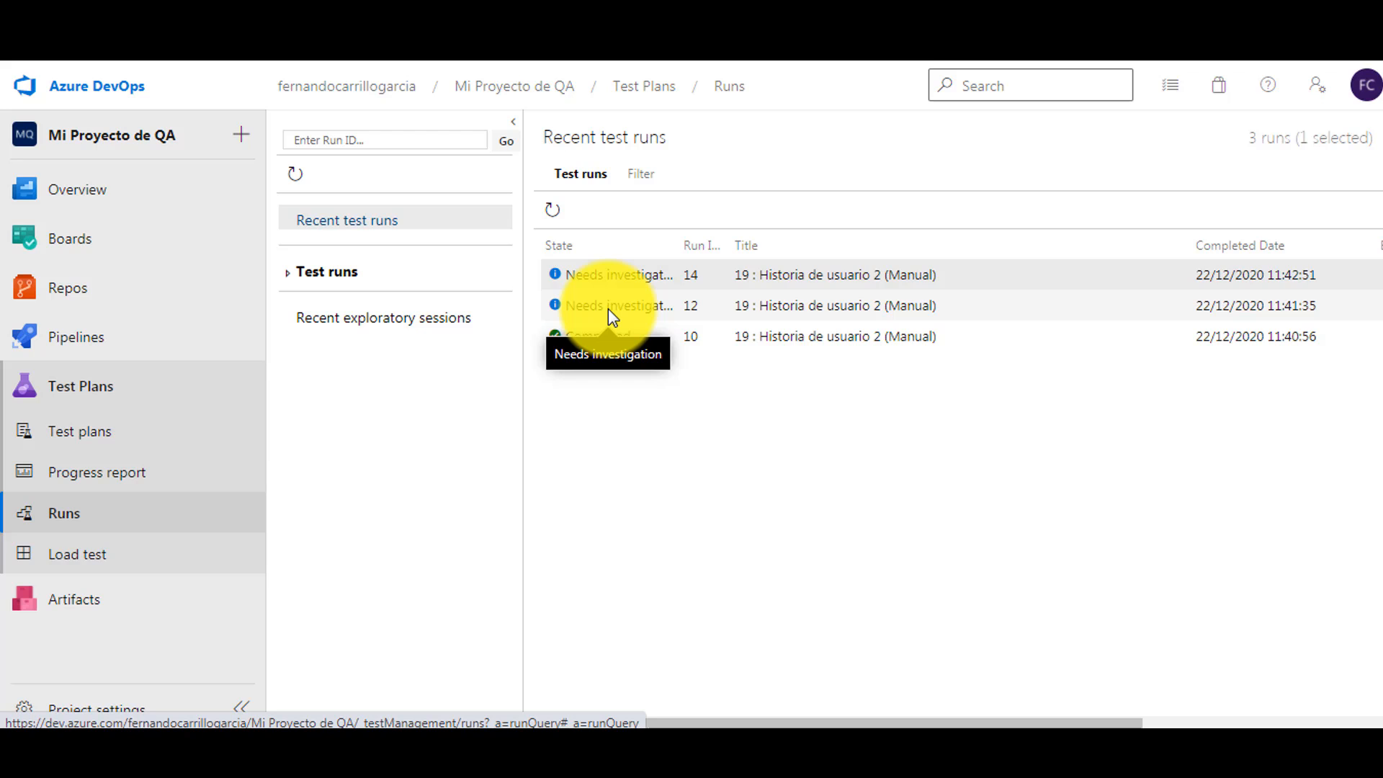
Examine the summary and all test result columns of run 12 for Historia de usuario 2.
double_click(608, 308)
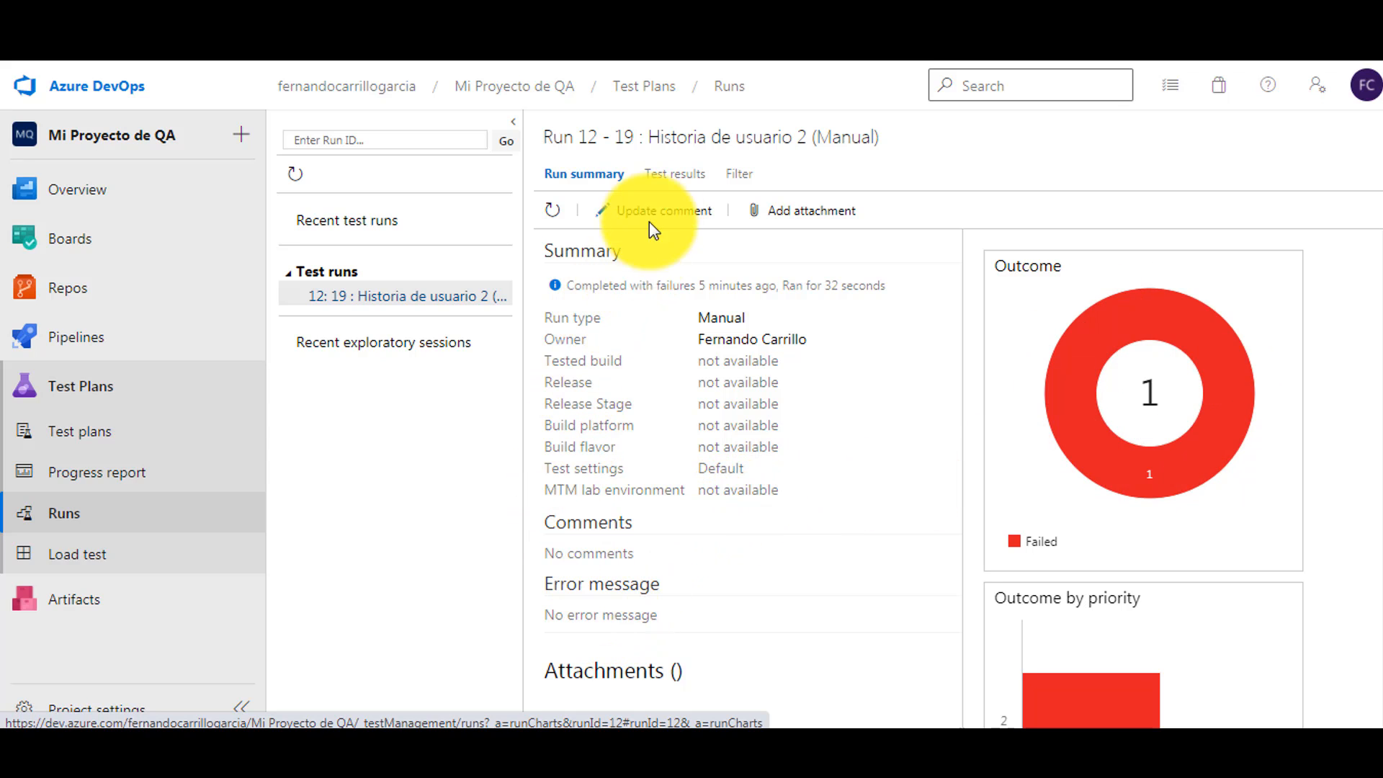
left_click(667, 185)
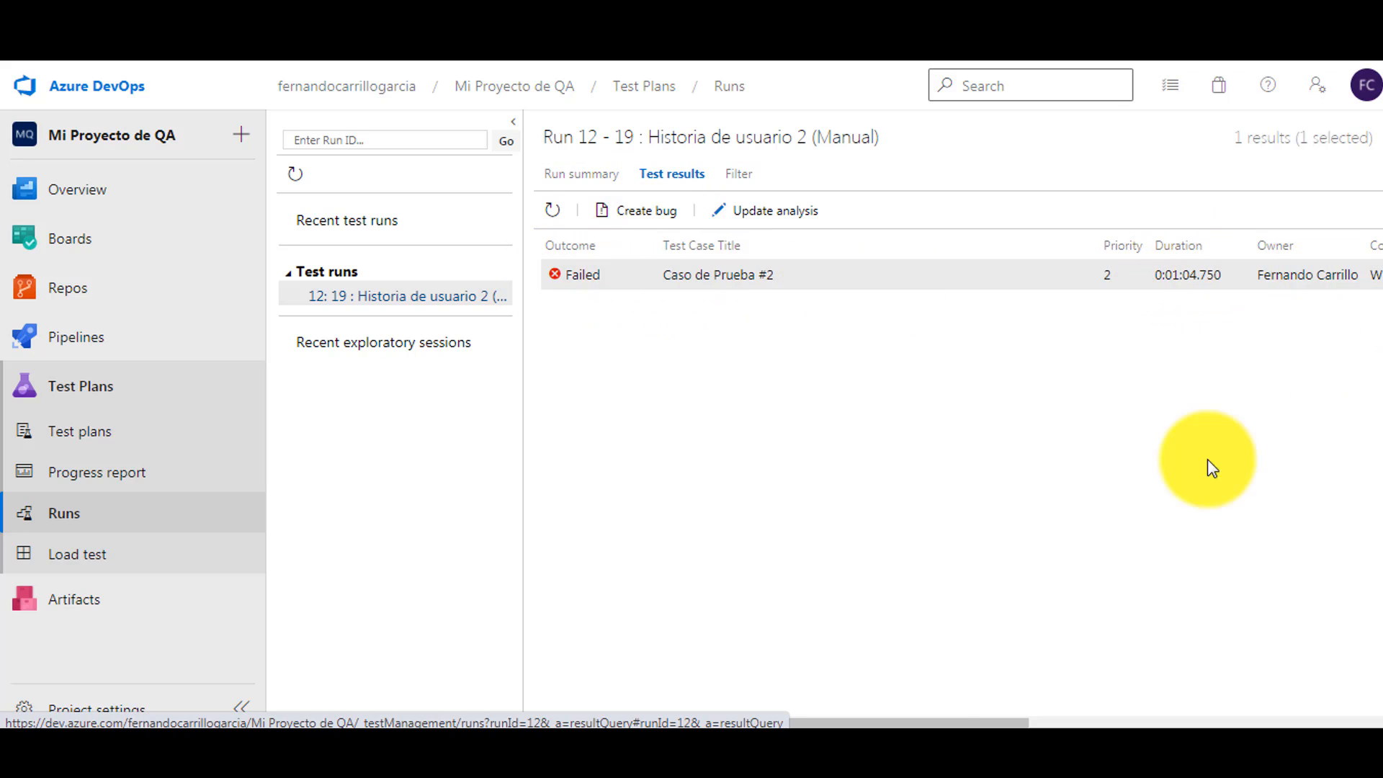
left_click_drag(928, 723, 1186, 723)
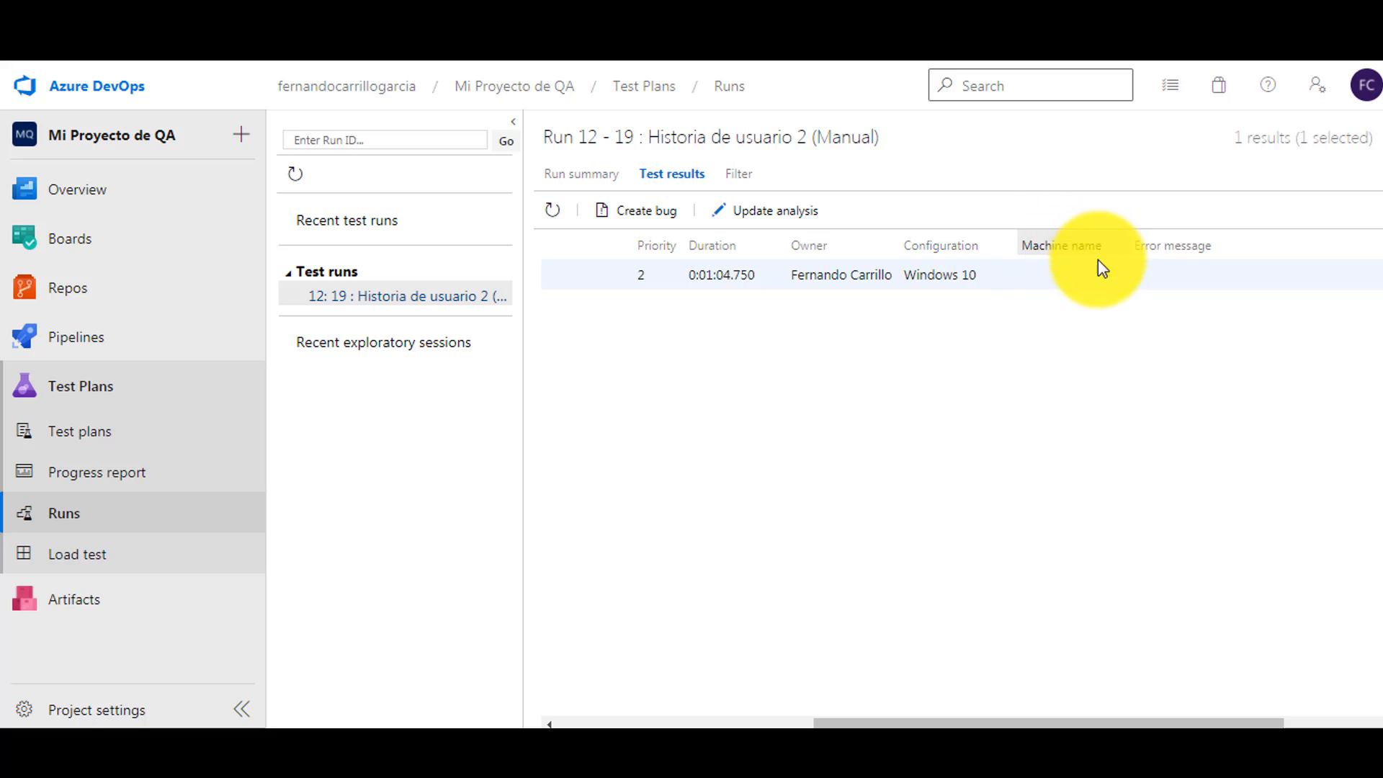
left_click_drag(1117, 723, 639, 713)
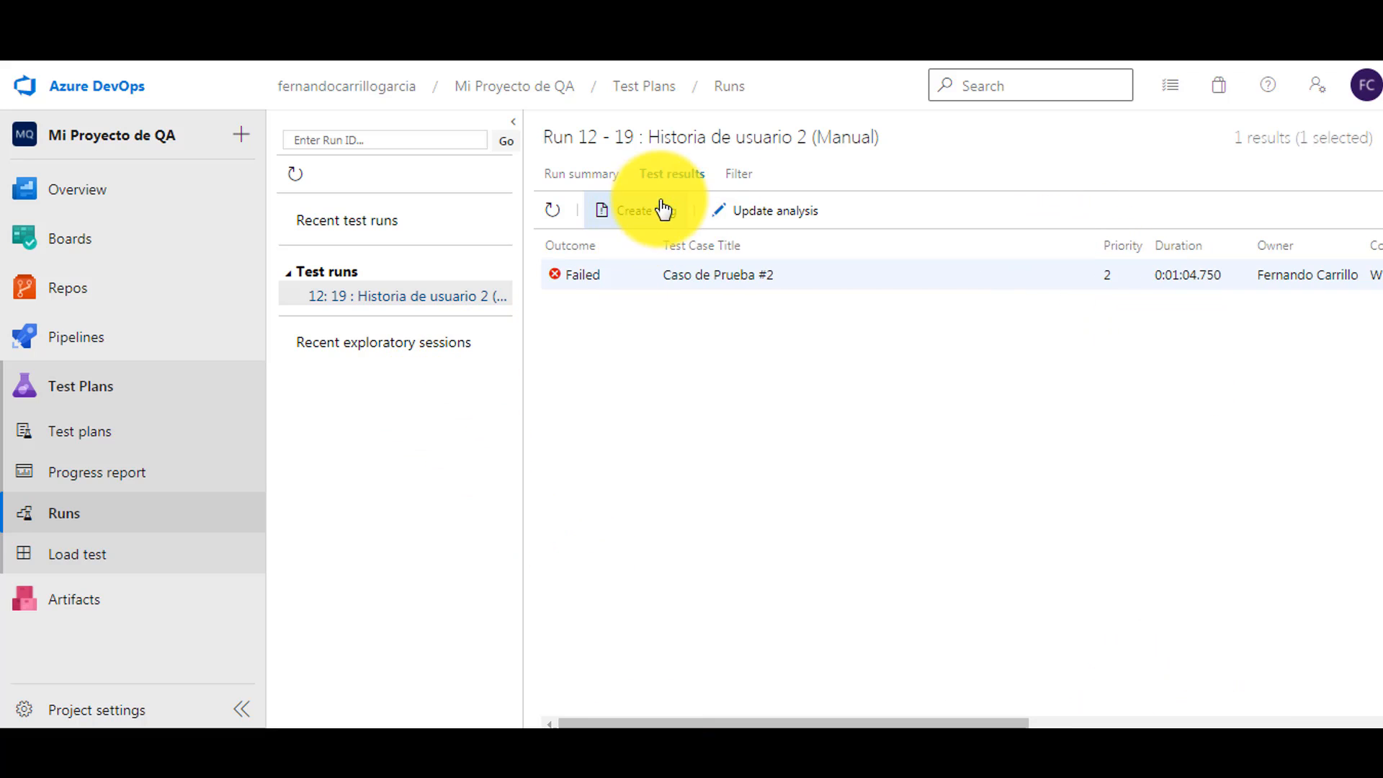
left_click(581, 175)
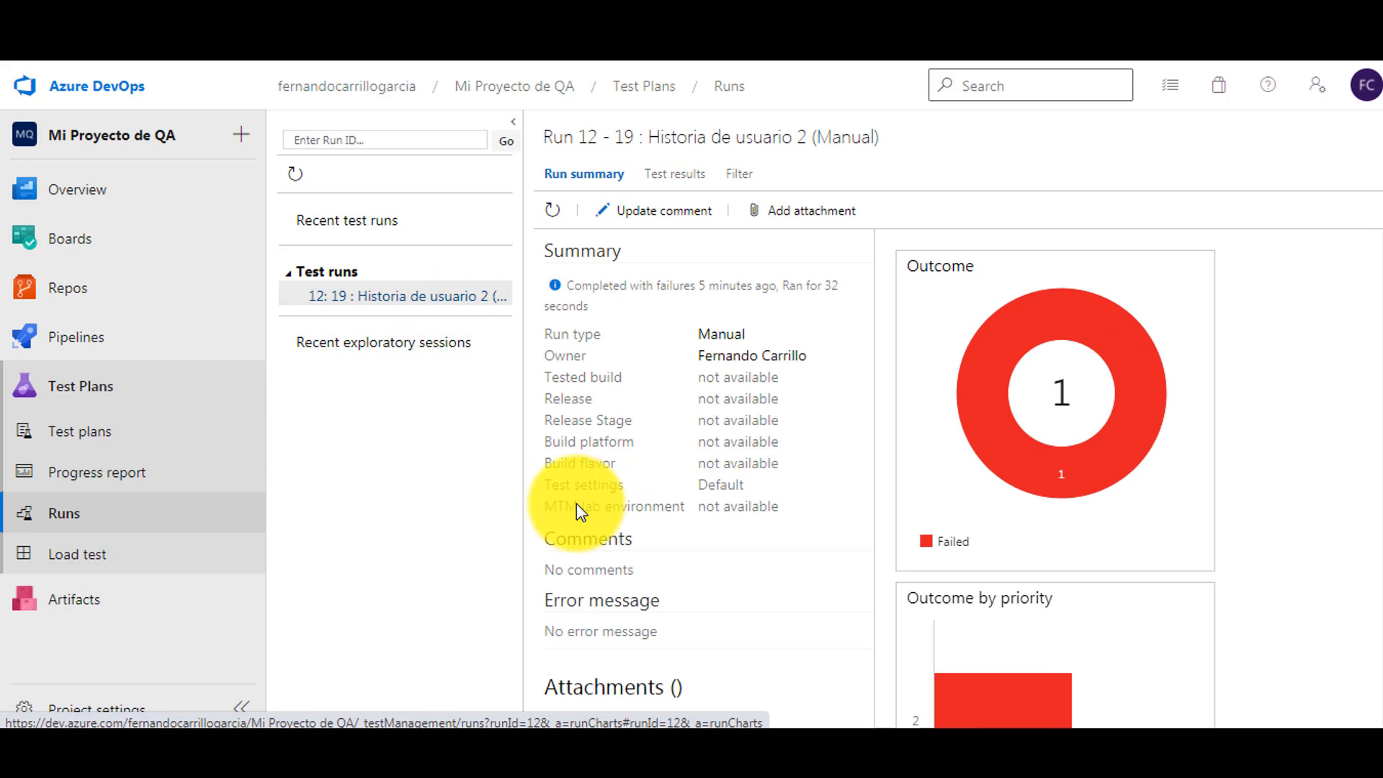
Open the progress report and filter it to only the test plan Mi Proyecto de QA Team_Stories_SPRINT_FHER.
left_click(121, 484)
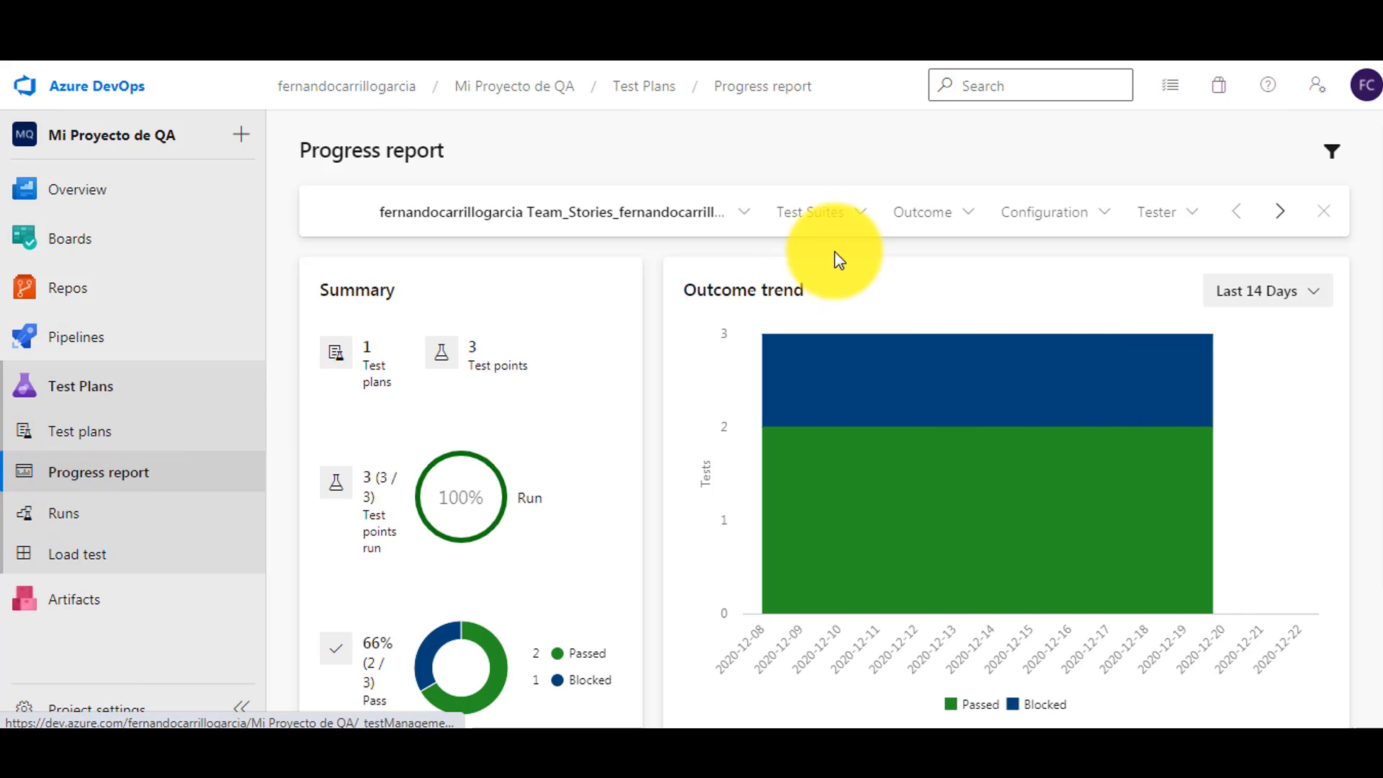
left_click(675, 225)
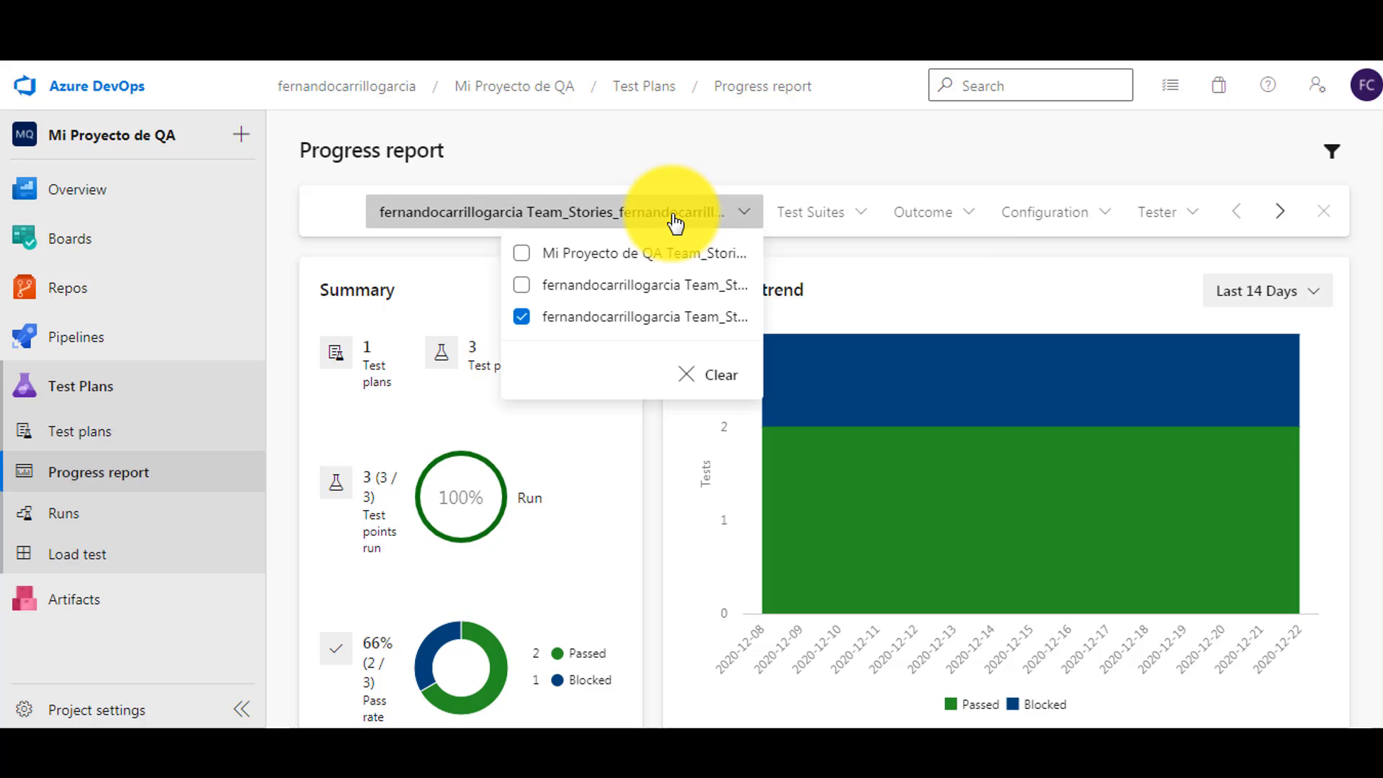
left_click(525, 320)
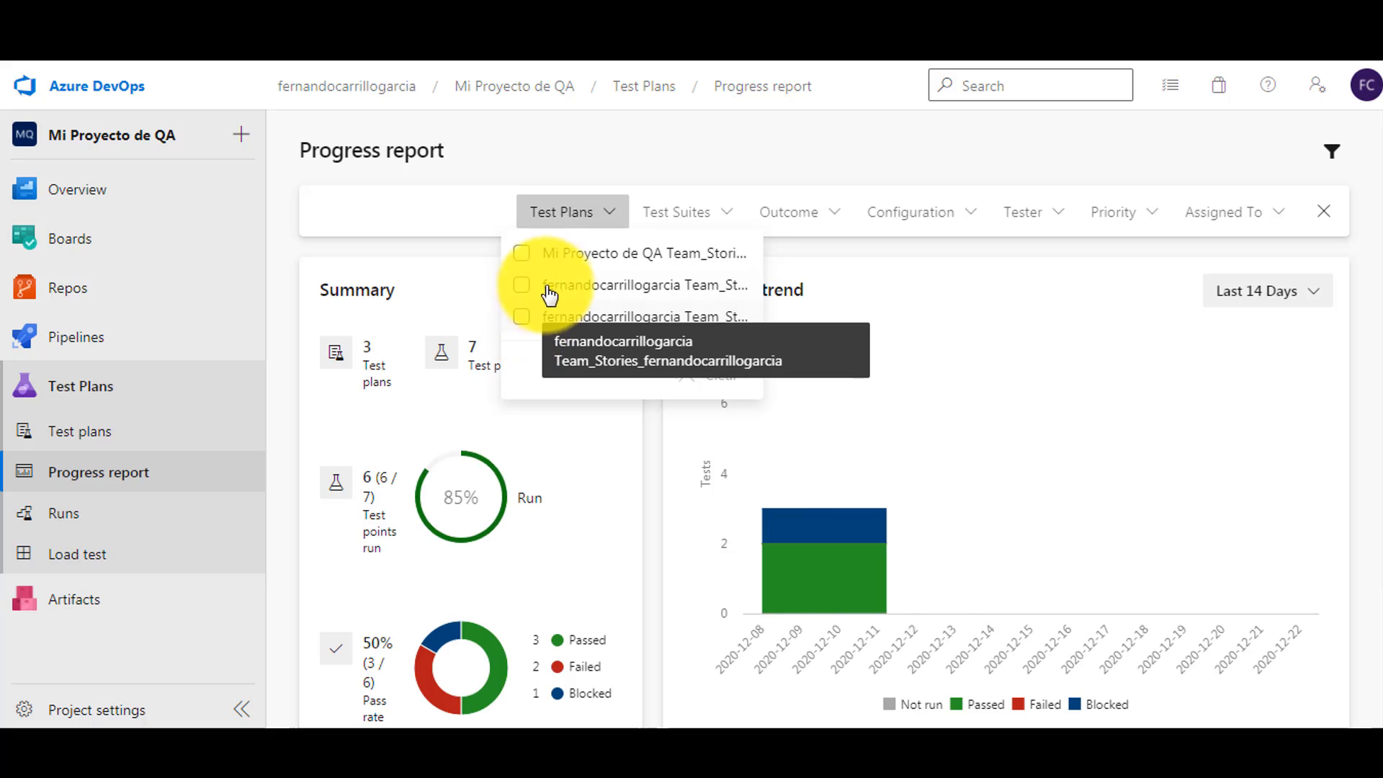
left_click(521, 252)
left_click(413, 253)
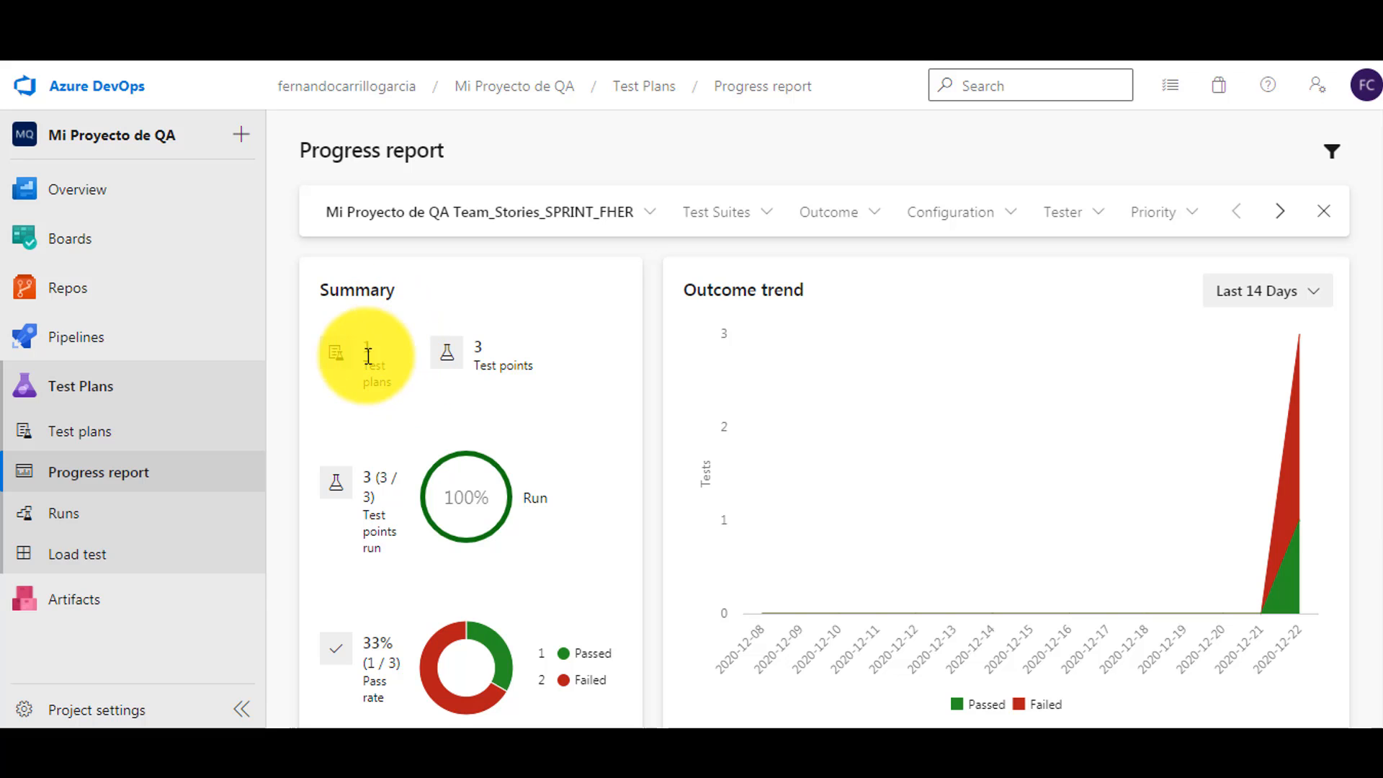
Examine the summary, outcome trend and details table of the filtered progress report.
scroll(475, 357, "down", 3)
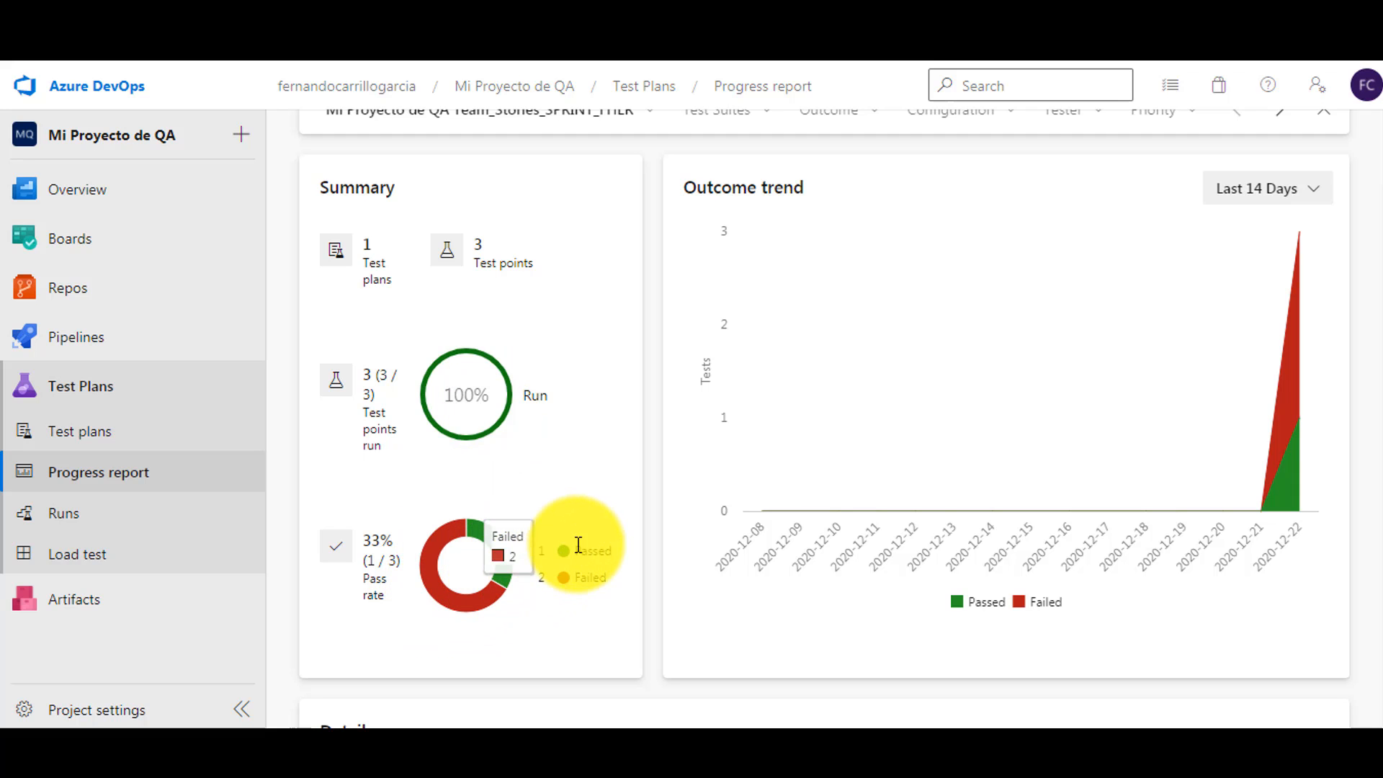
scroll(1130, 546, "up", 3)
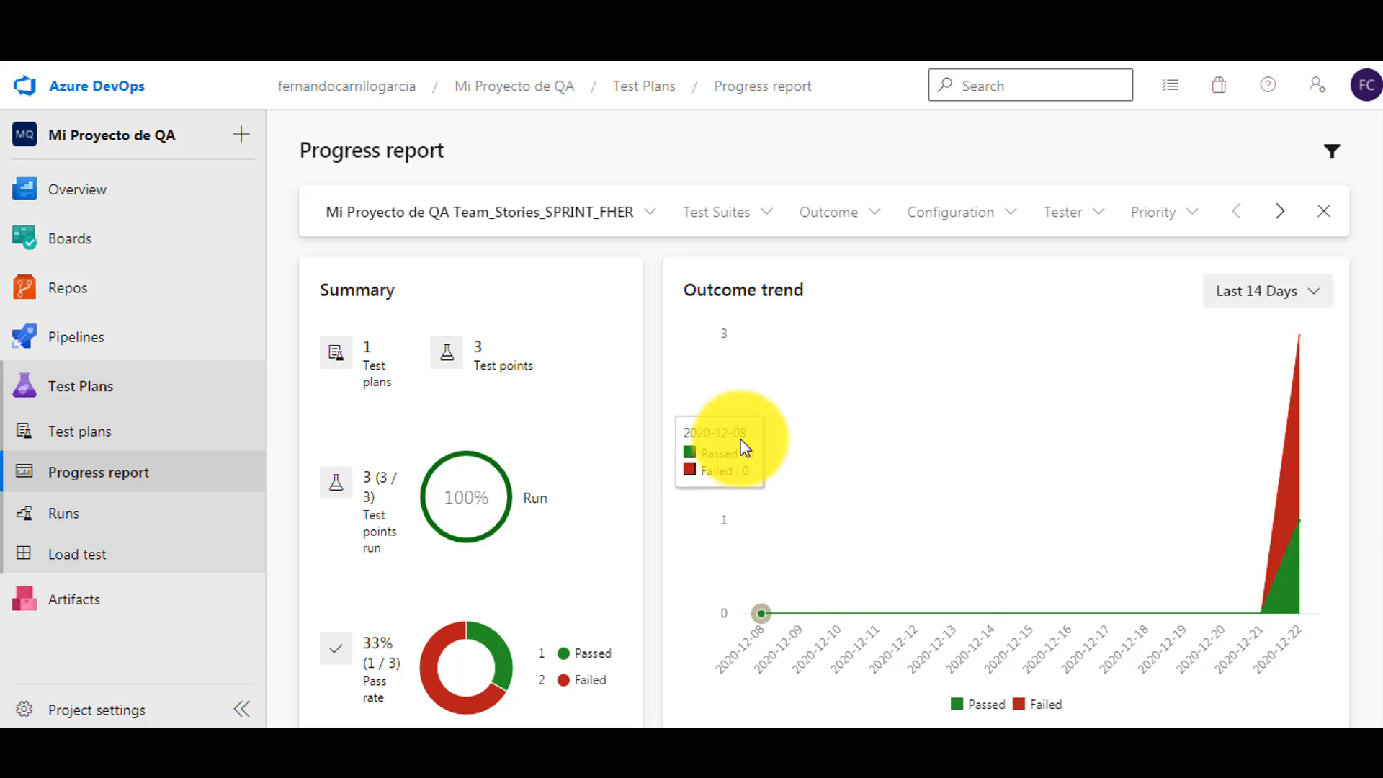
scroll(741, 447, "down", 3)
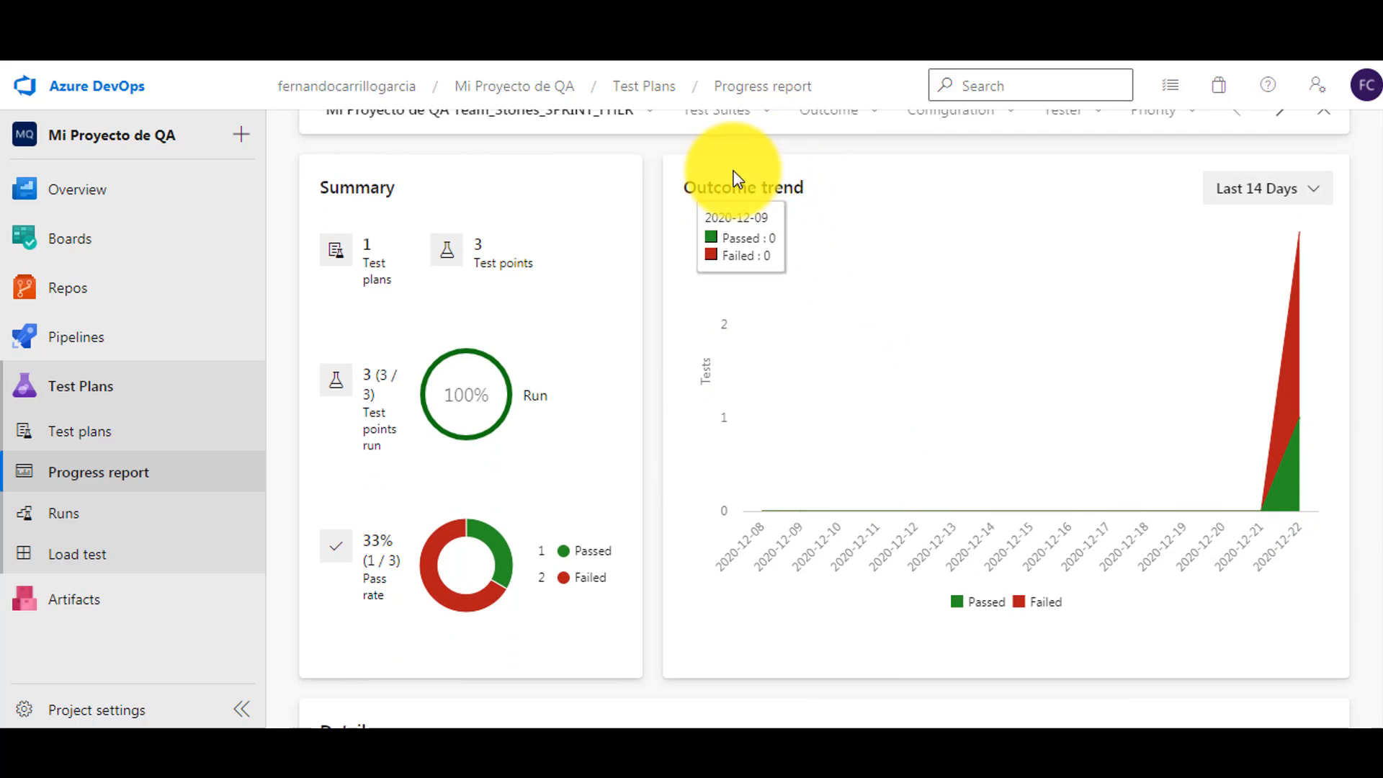
scroll(931, 510, "down", 3)
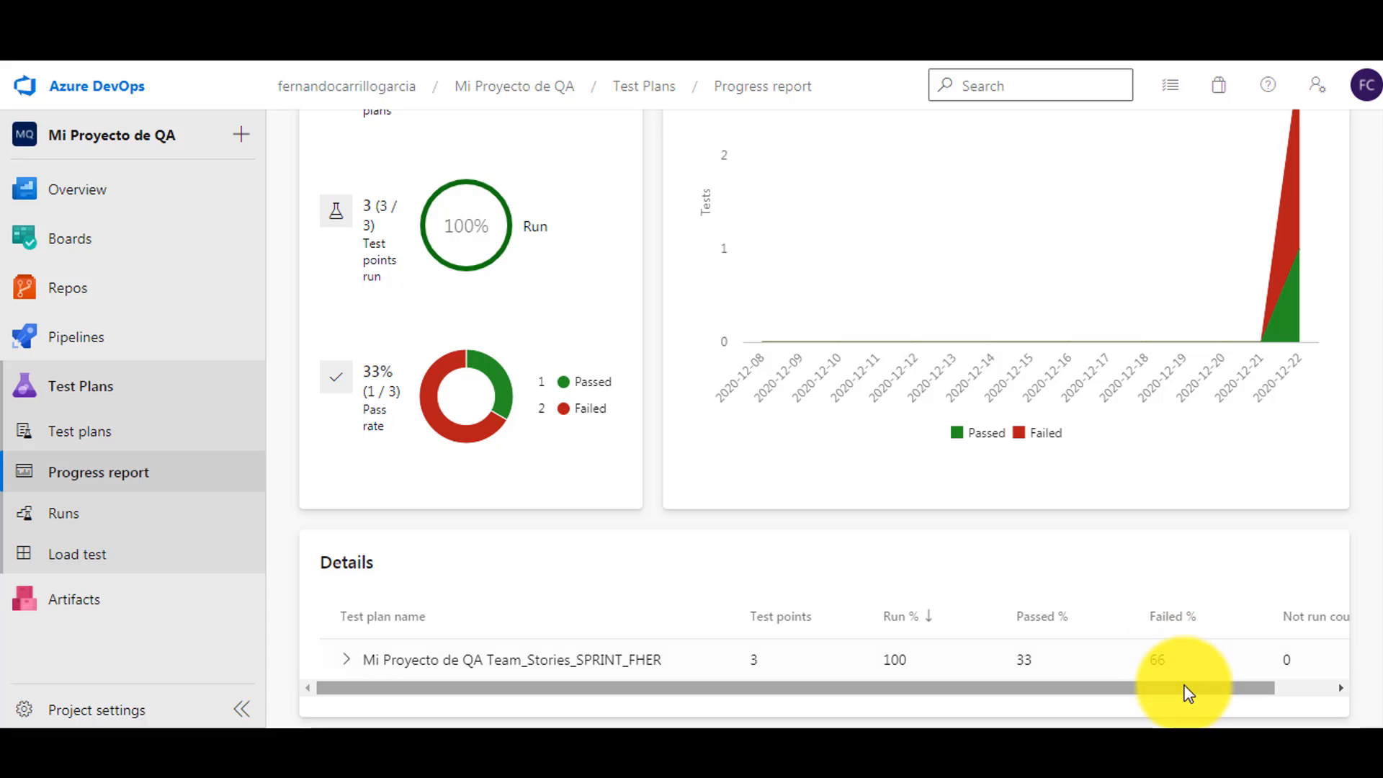
left_click_drag(1185, 688, 489, 684)
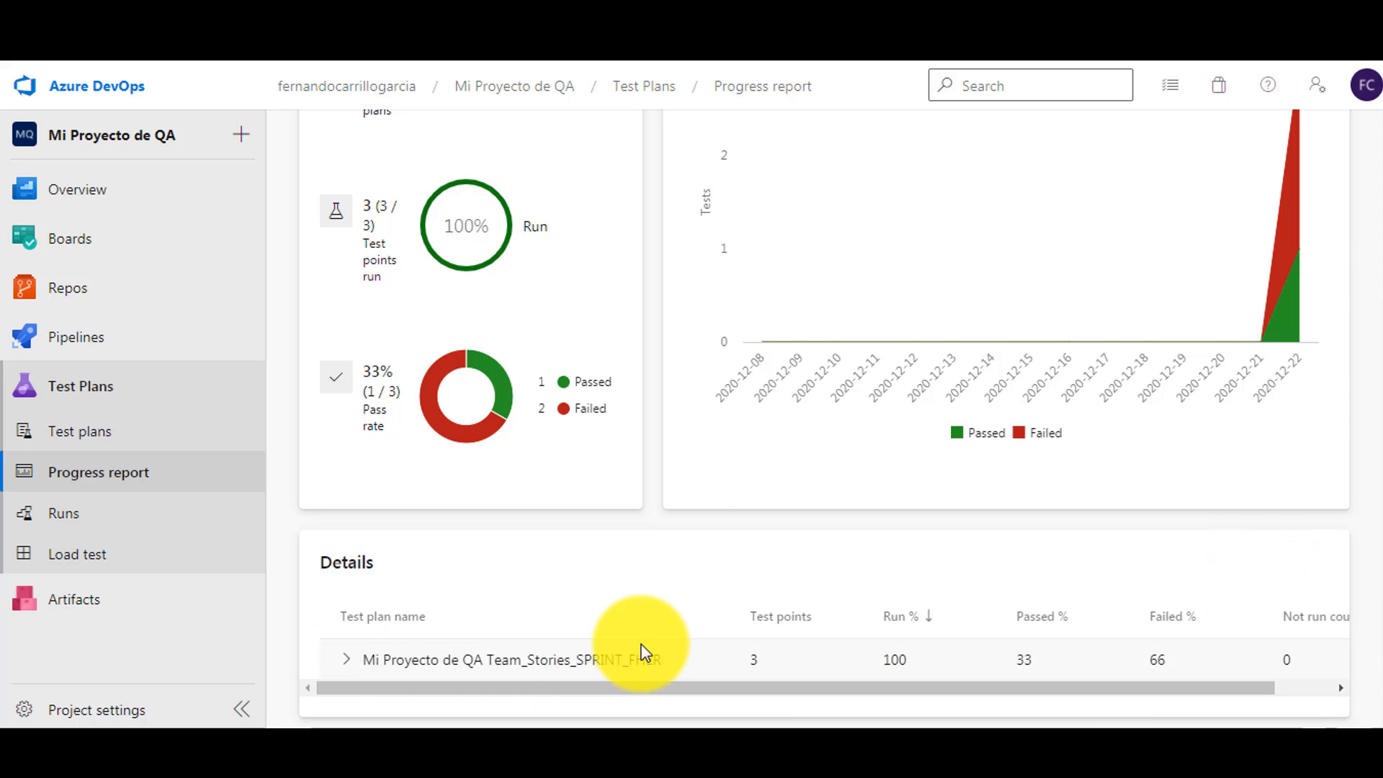
scroll(518, 620, "up", 4)
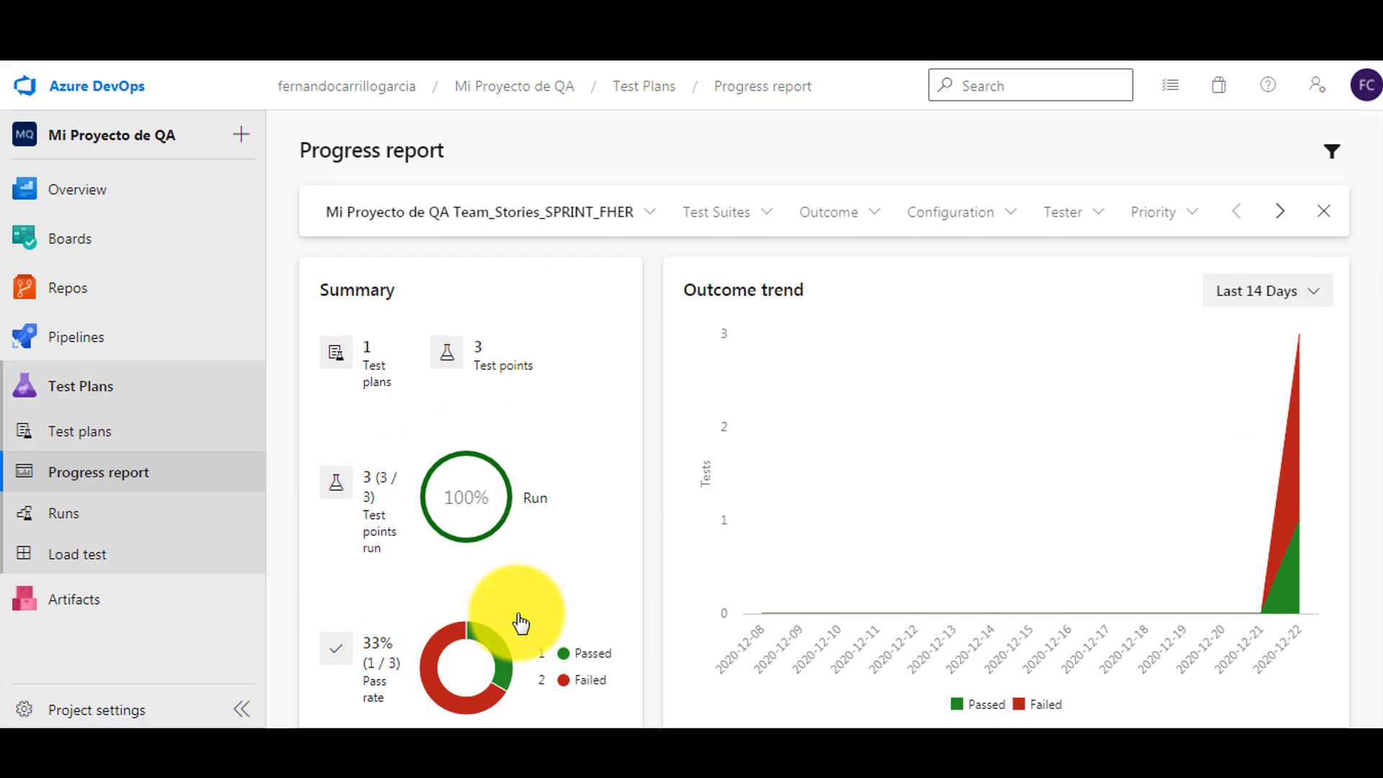
Open the test plan Mi Proyecto de QA Team_Stories_SPRINT_FHER and review the run options for all its test points.
left_click(67, 435)
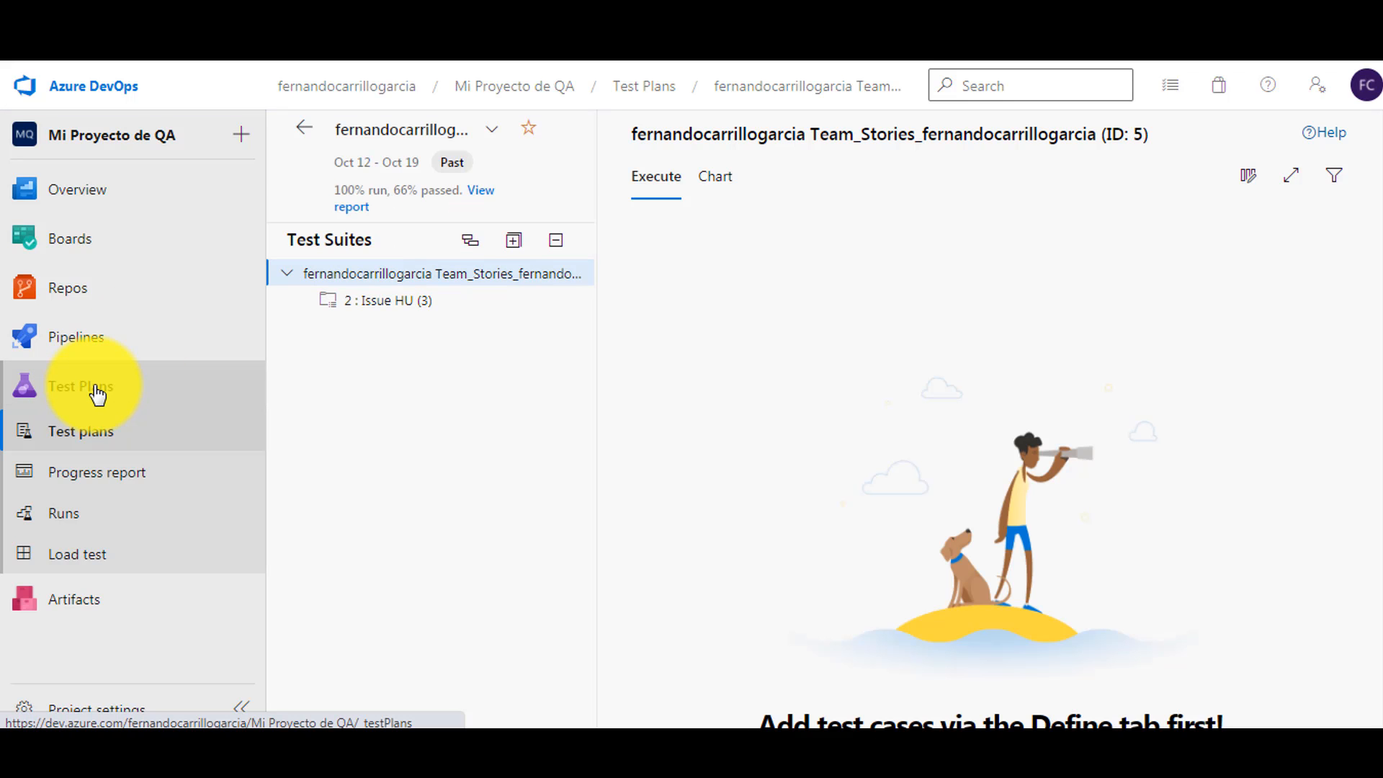
left_click(304, 128)
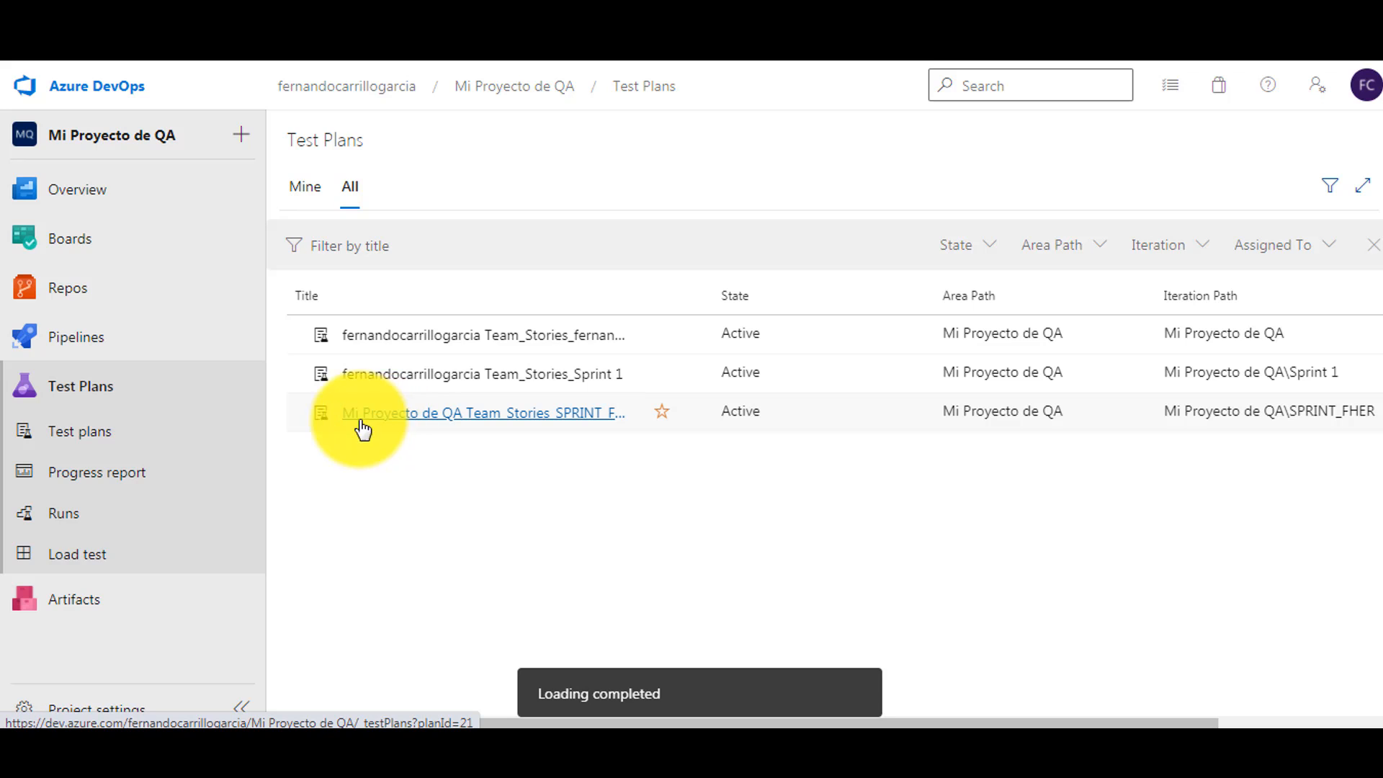
left_click(497, 421)
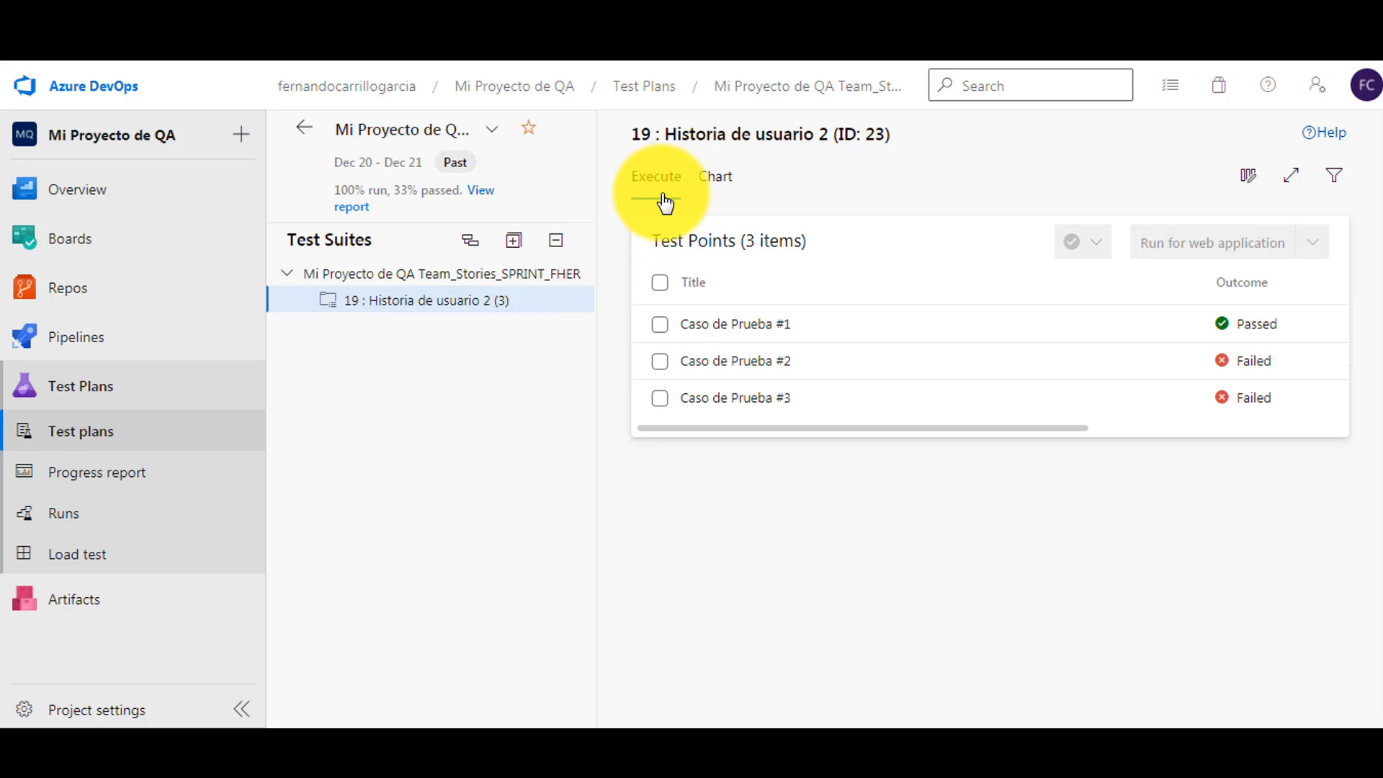
left_click(660, 283)
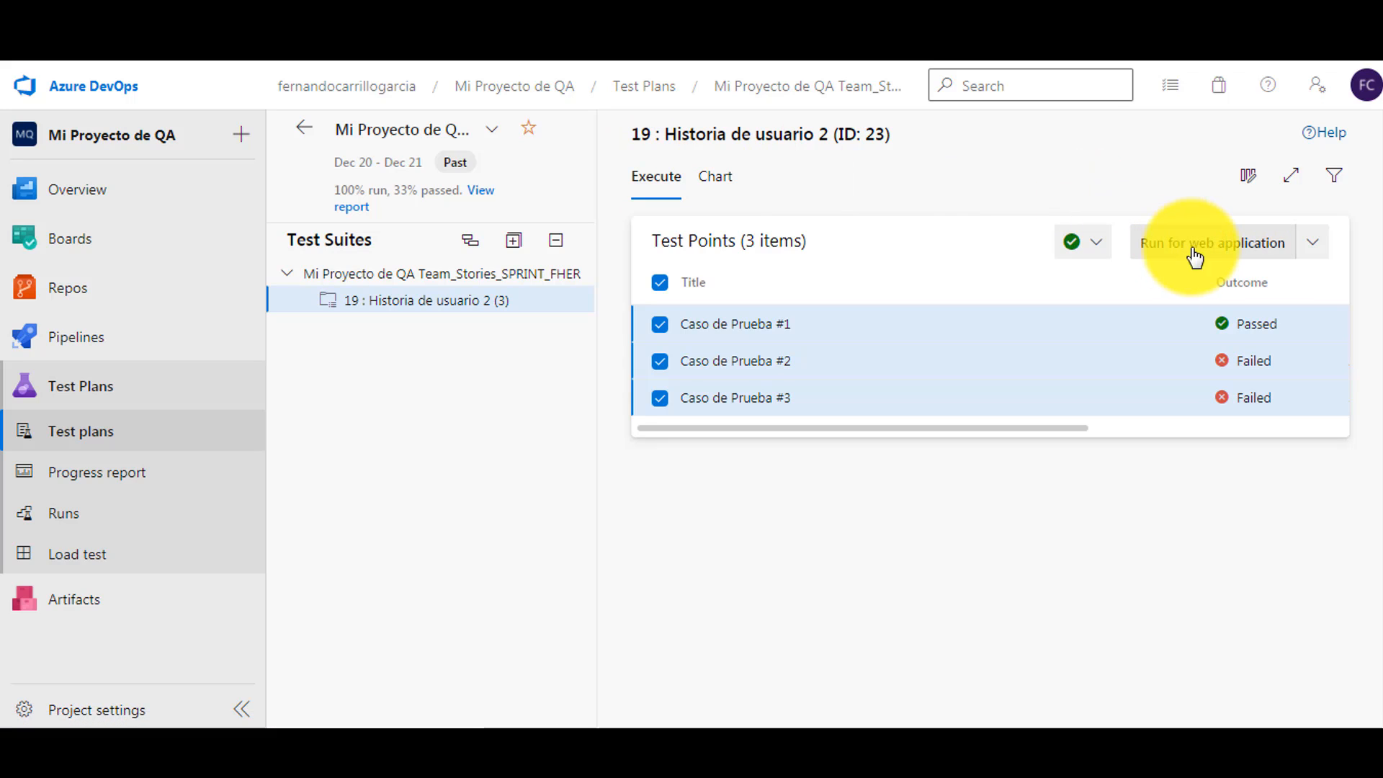
left_click(1312, 243)
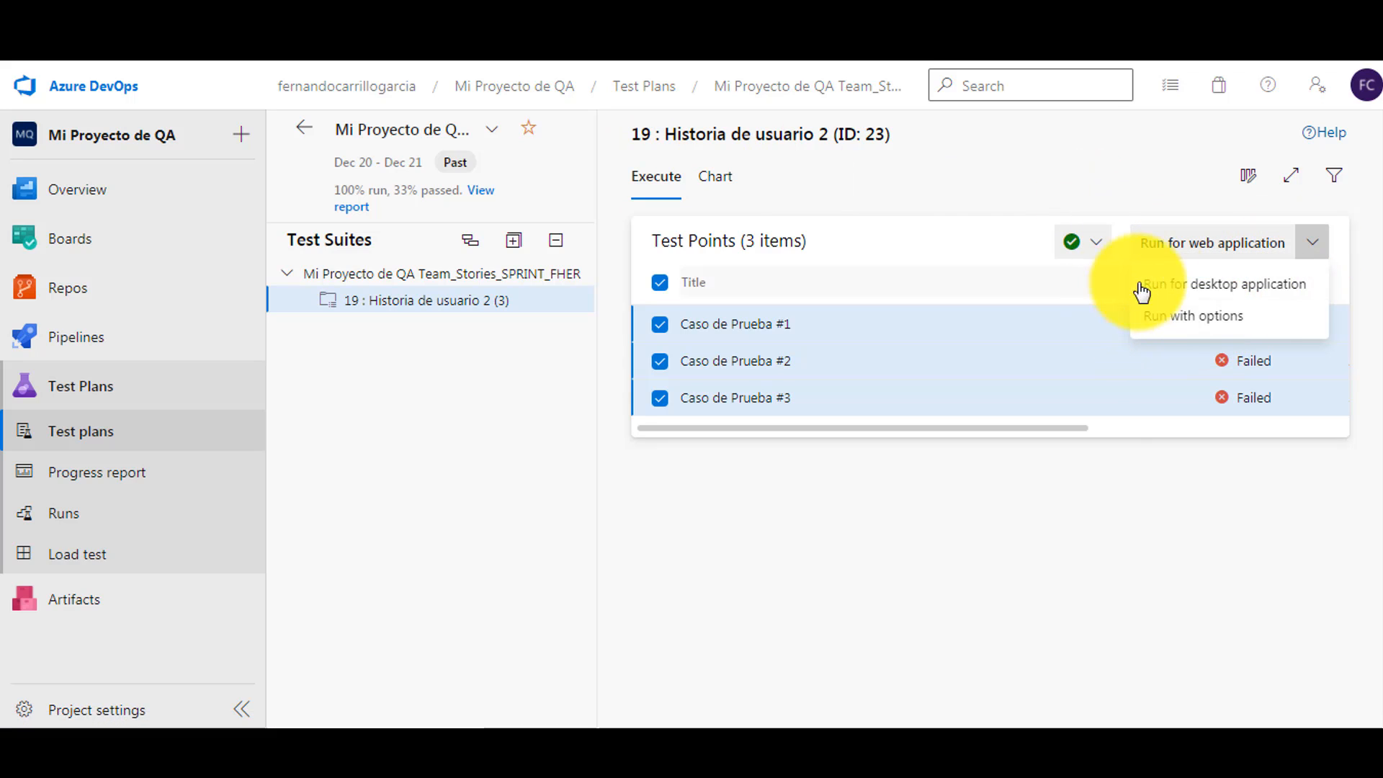
Create a test result pie chart grouped by Priority for the Historia de usuario 2 suite.
left_click(722, 204)
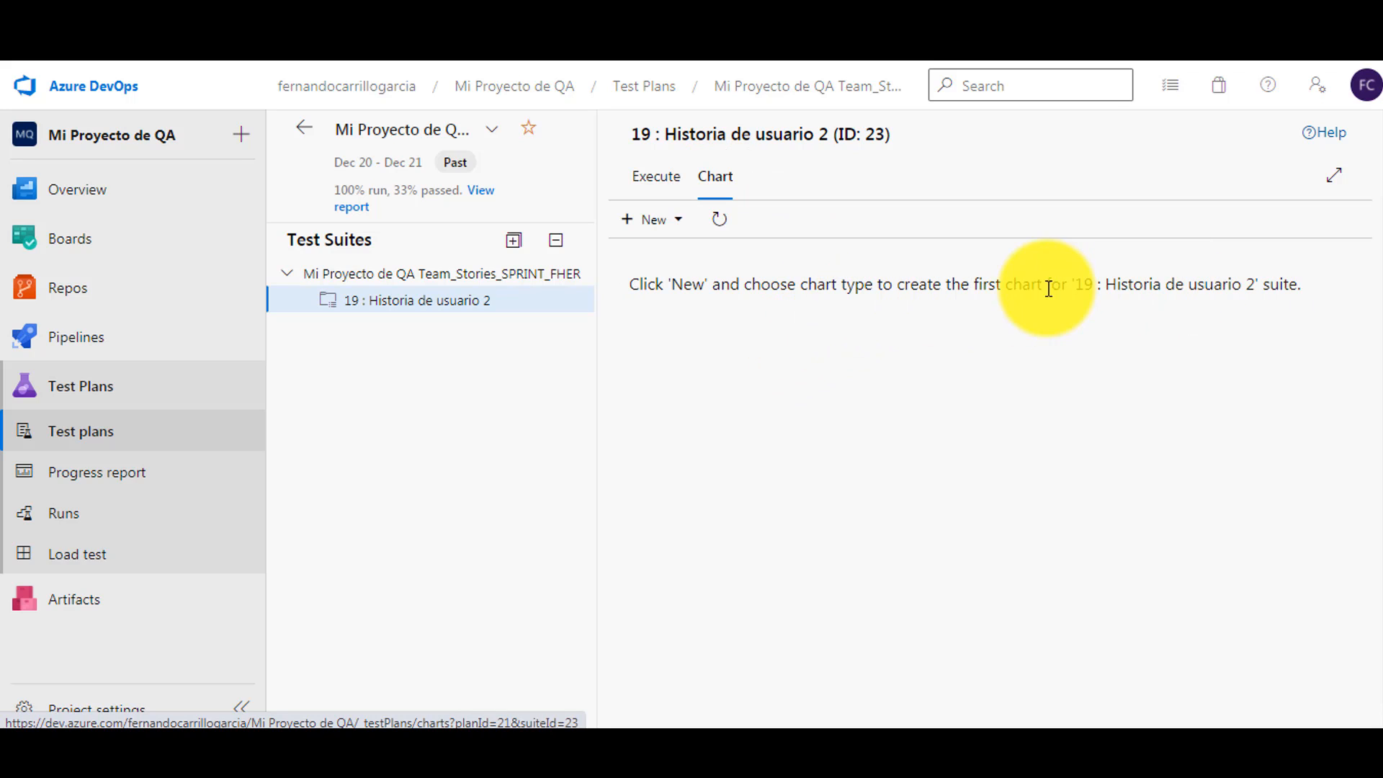
left_click(663, 220)
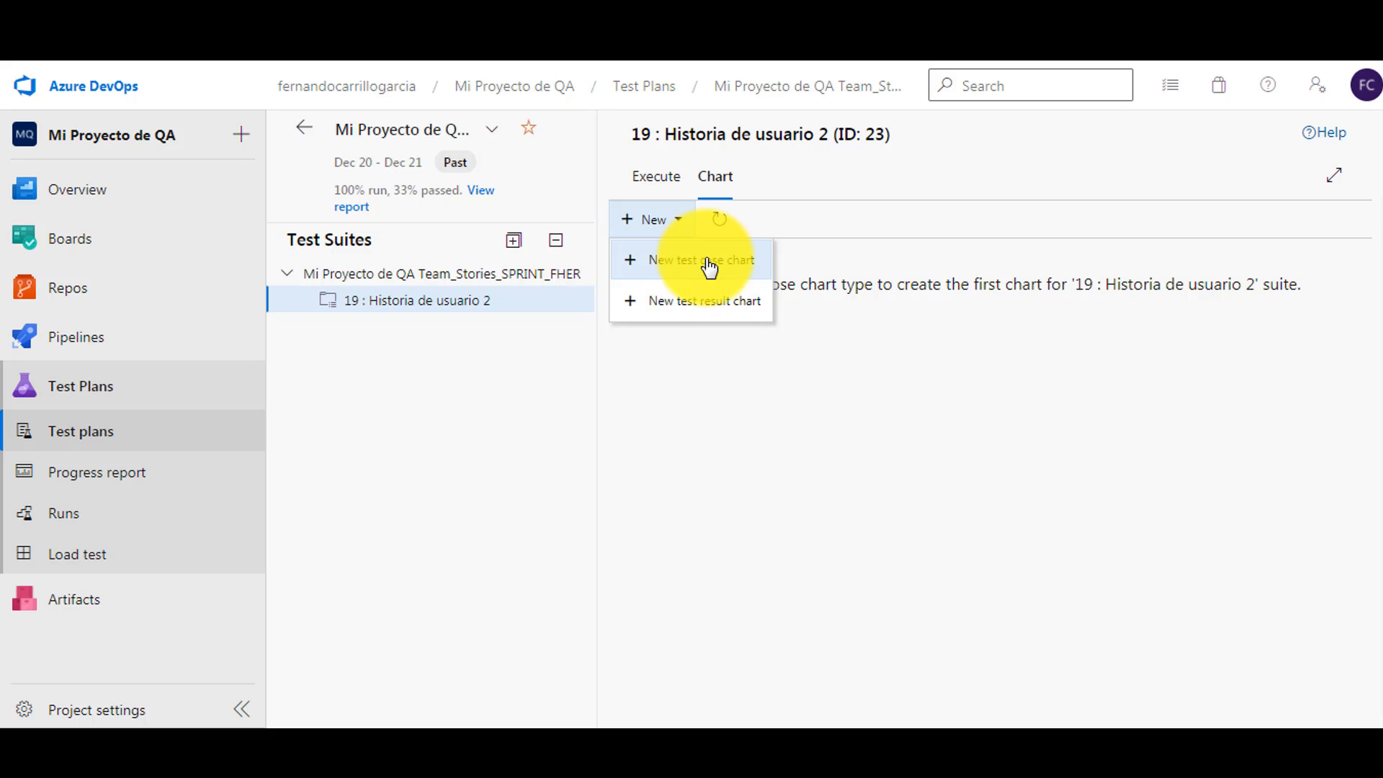
left_click(694, 306)
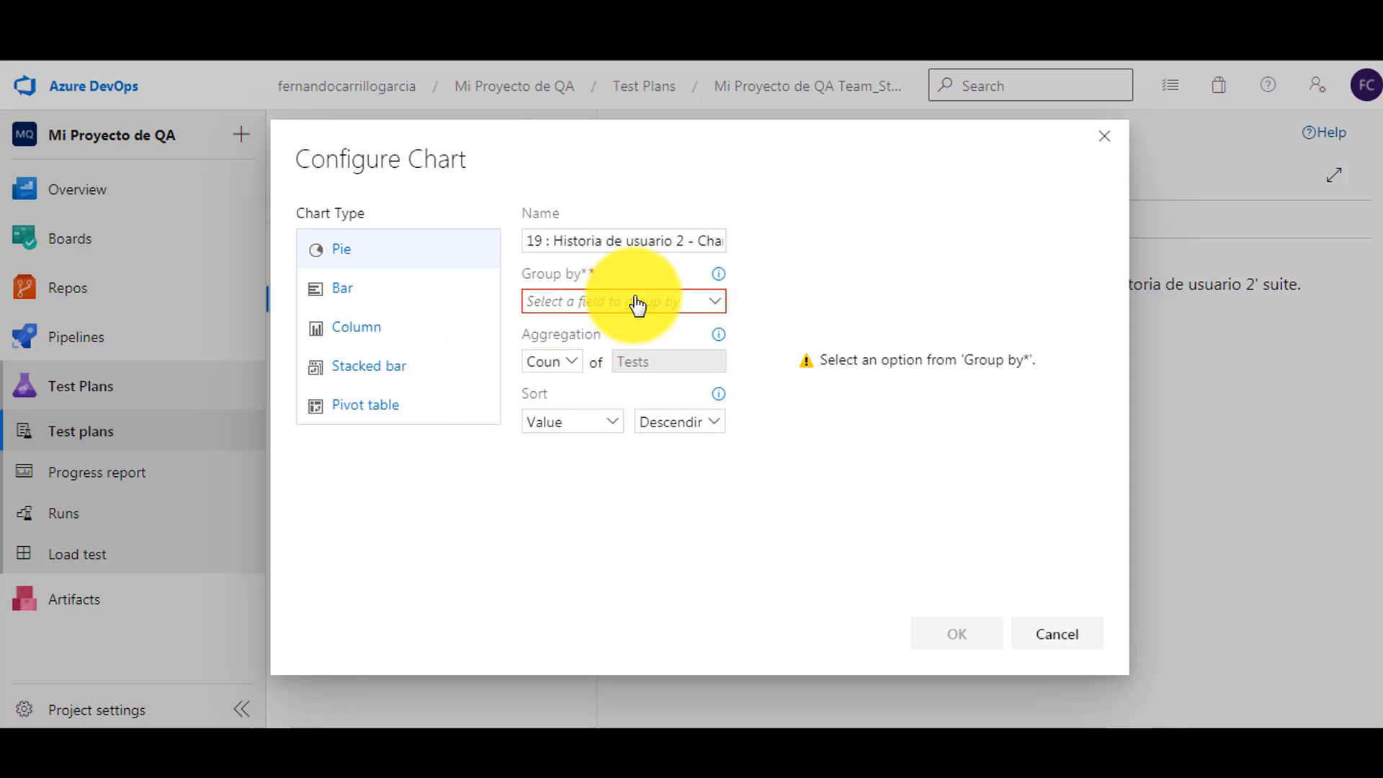
left_click(693, 301)
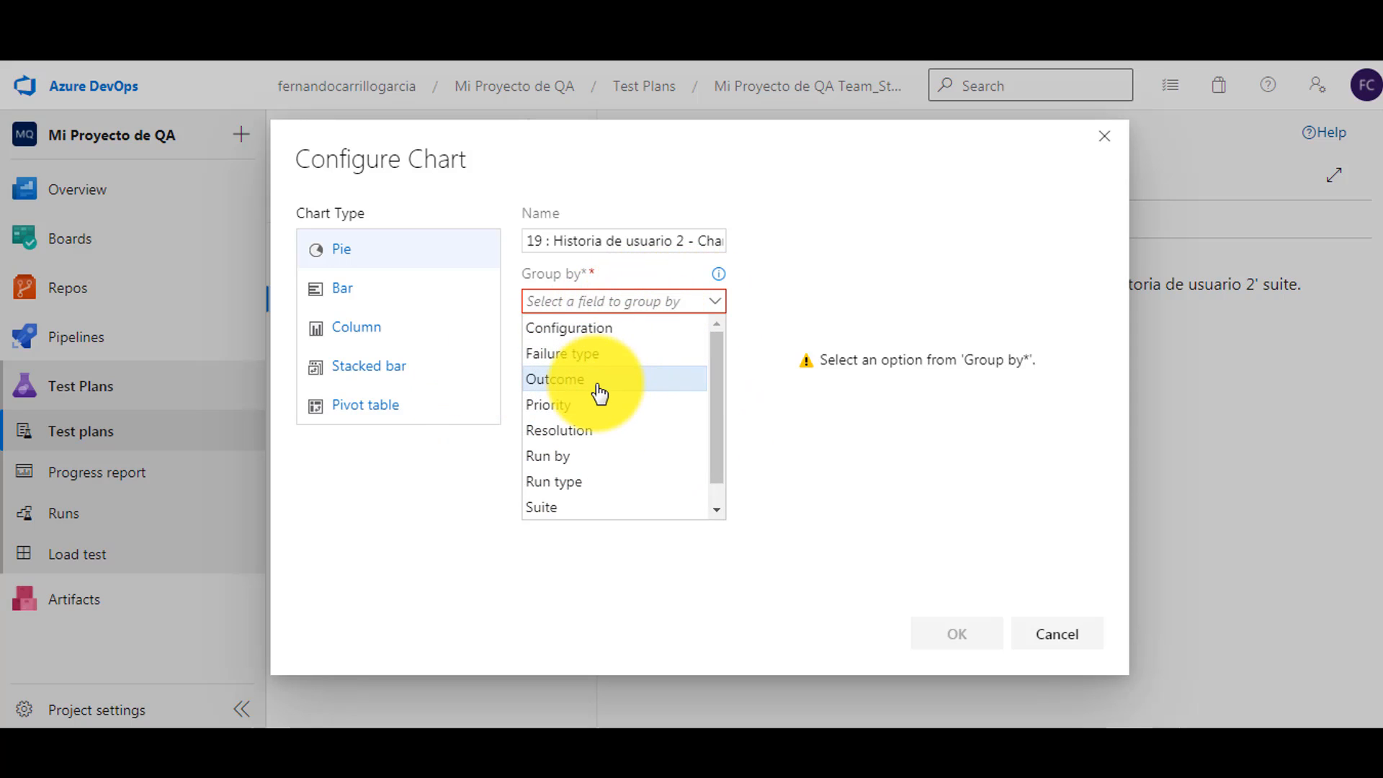
left_click(571, 405)
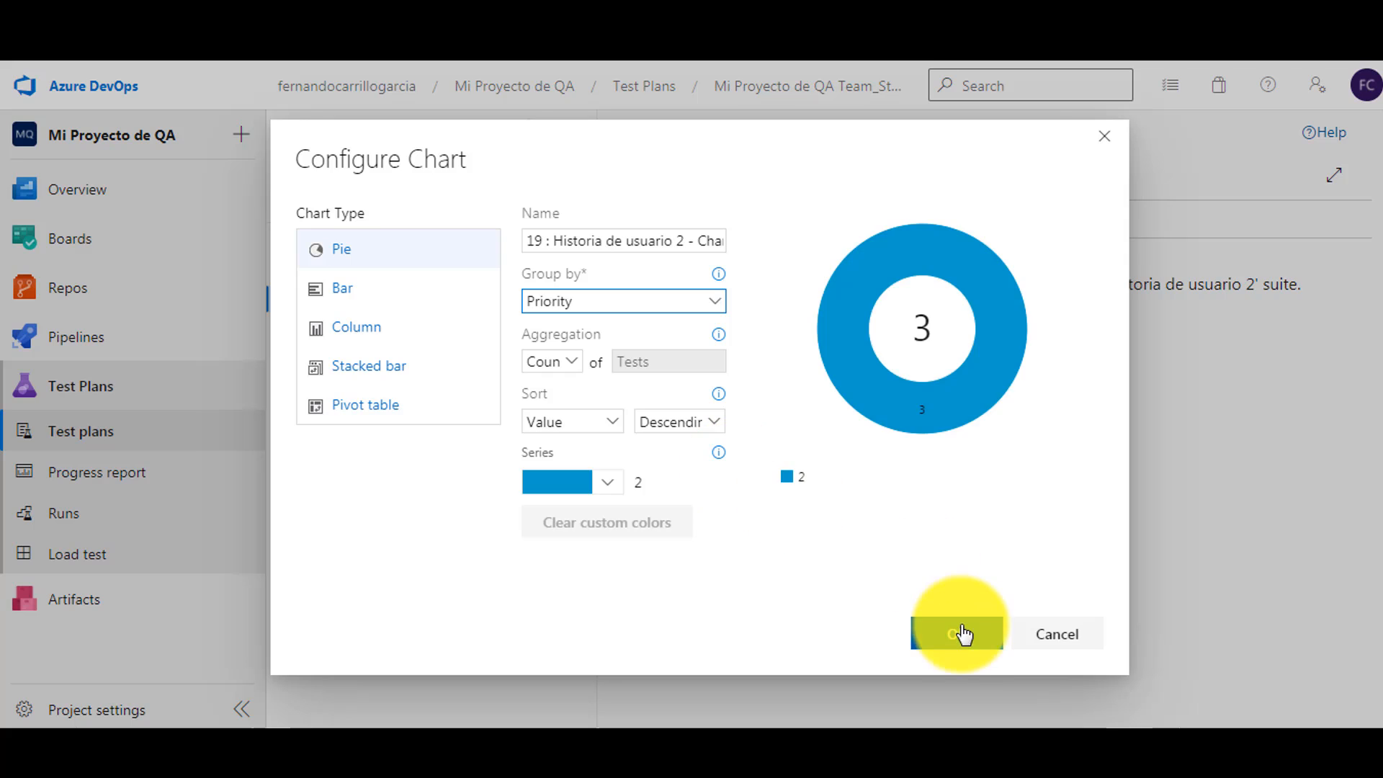
left_click(961, 635)
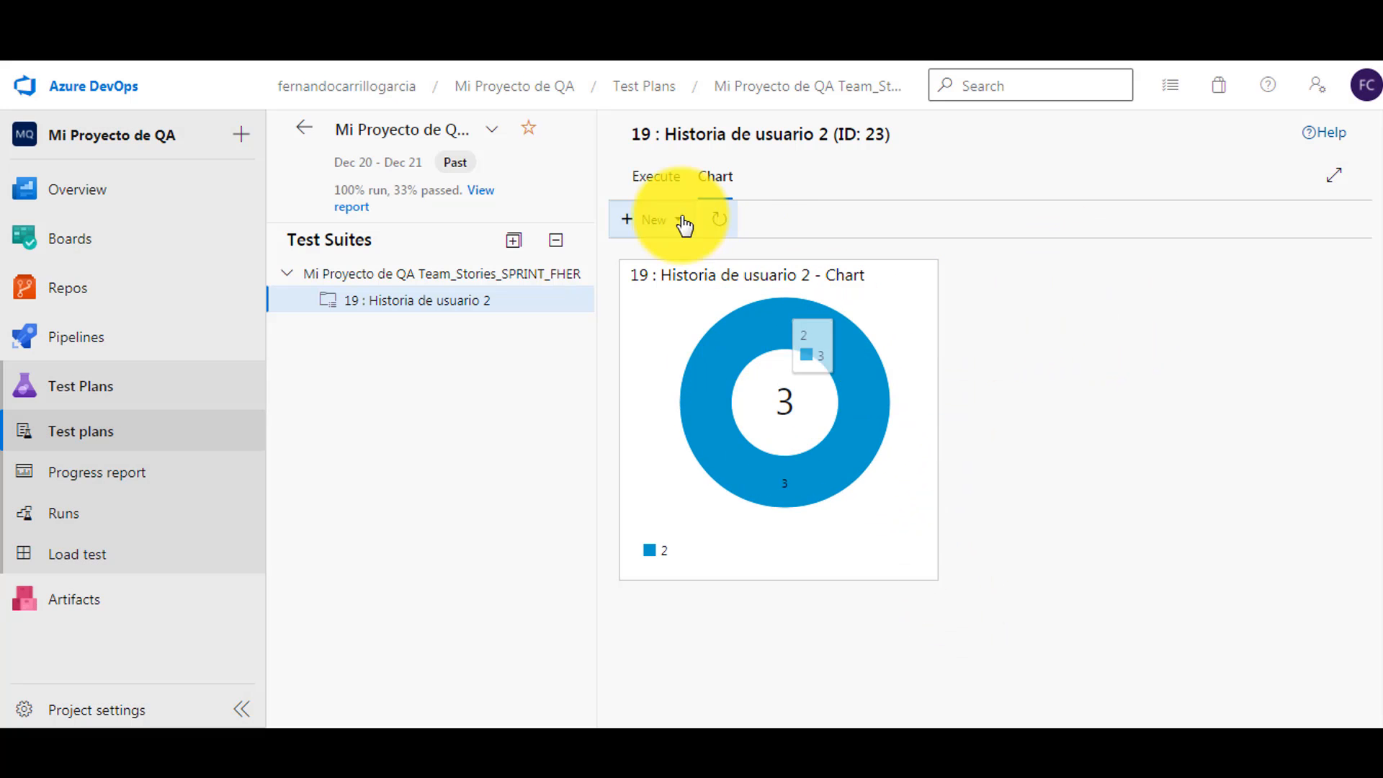
Select all three test cases of the Historia de usuario 2 suite and run them for web application.
left_click(659, 180)
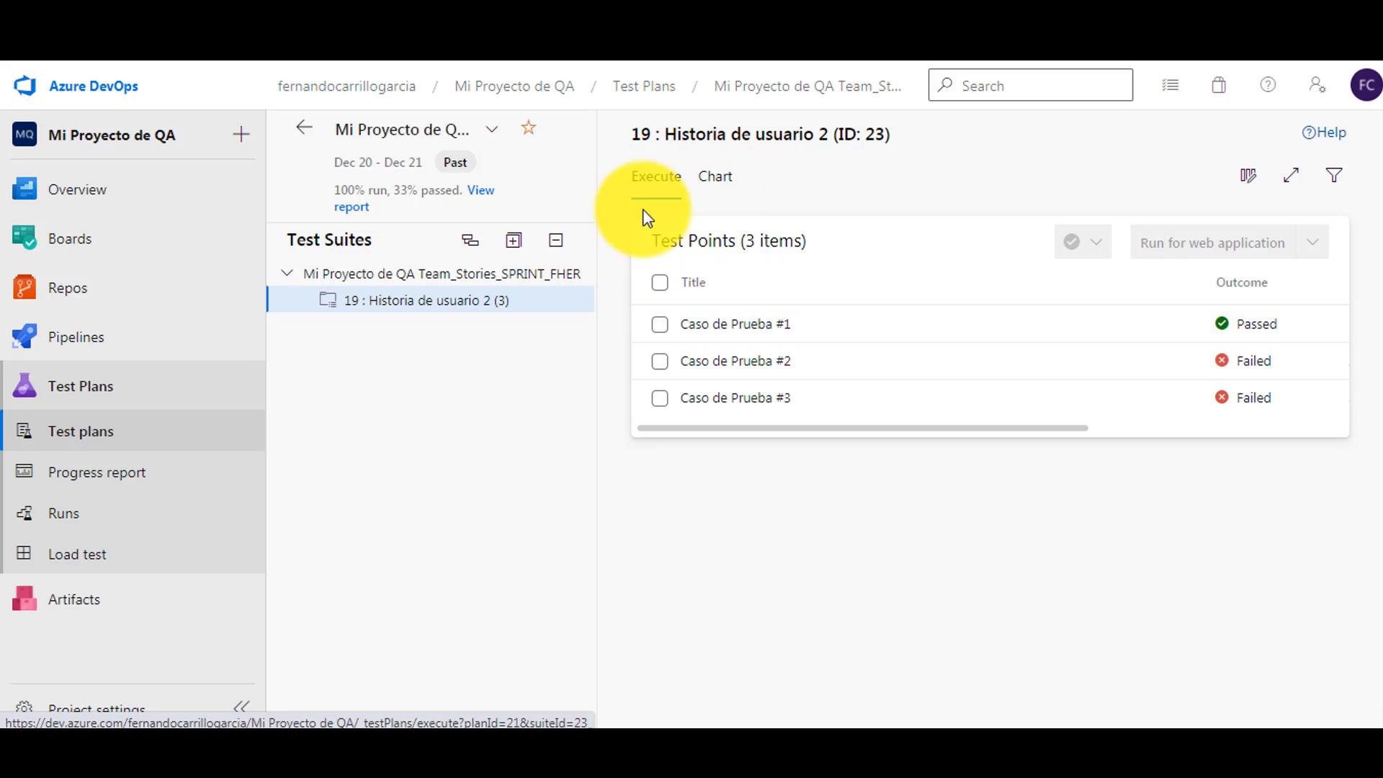
left_click(660, 324)
left_click(659, 361)
left_click(659, 398)
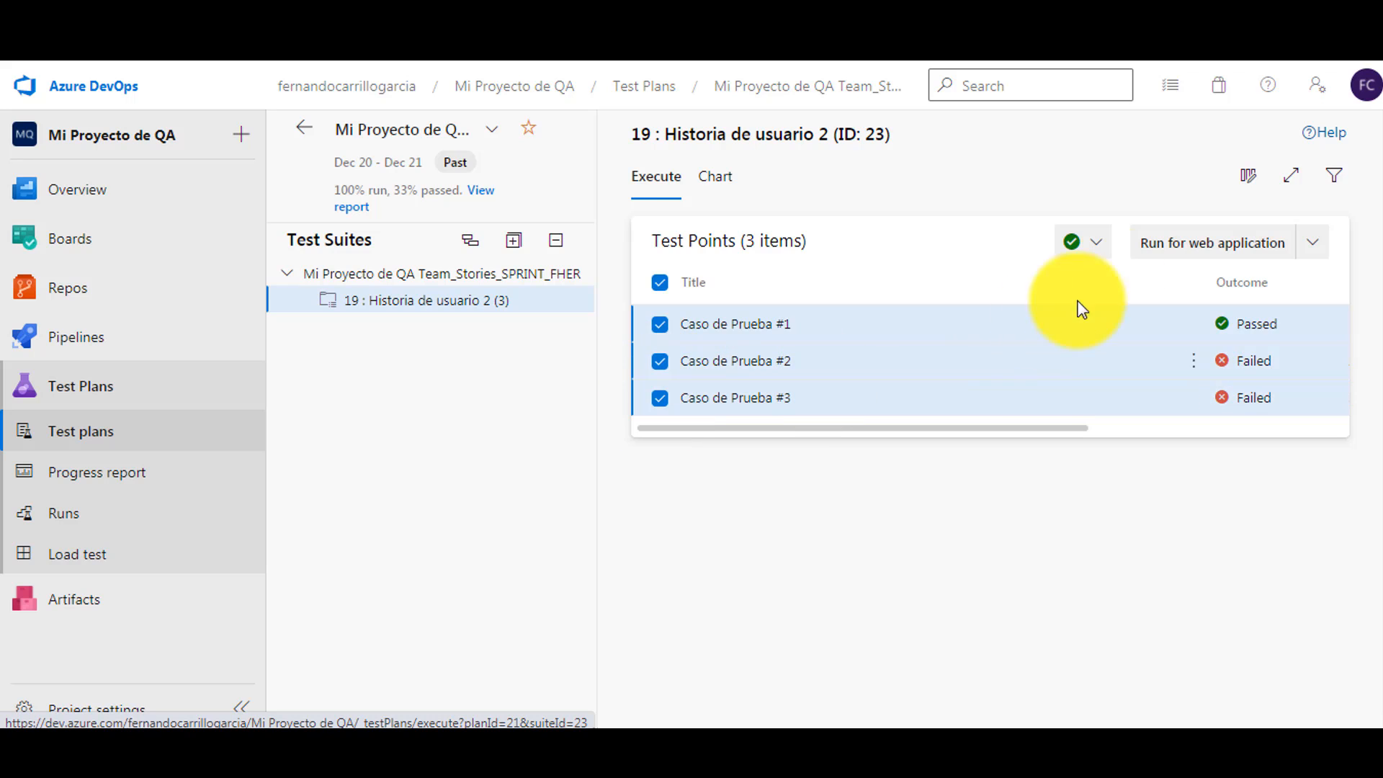
left_click(1159, 249)
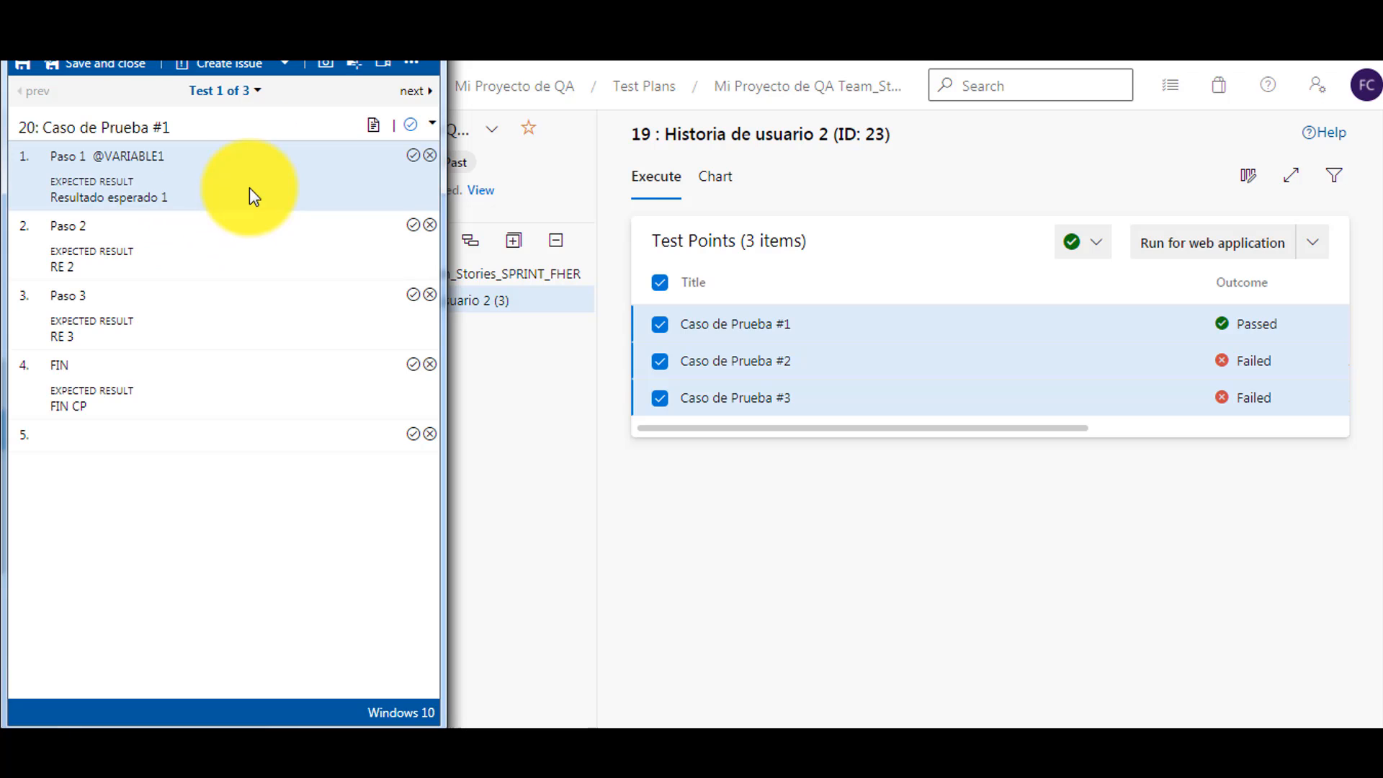
Mark all steps of Caso de Prueba #1 as passed, and save and close the test run.
left_click(413, 155)
left_click(413, 224)
left_click(413, 295)
left_click(413, 364)
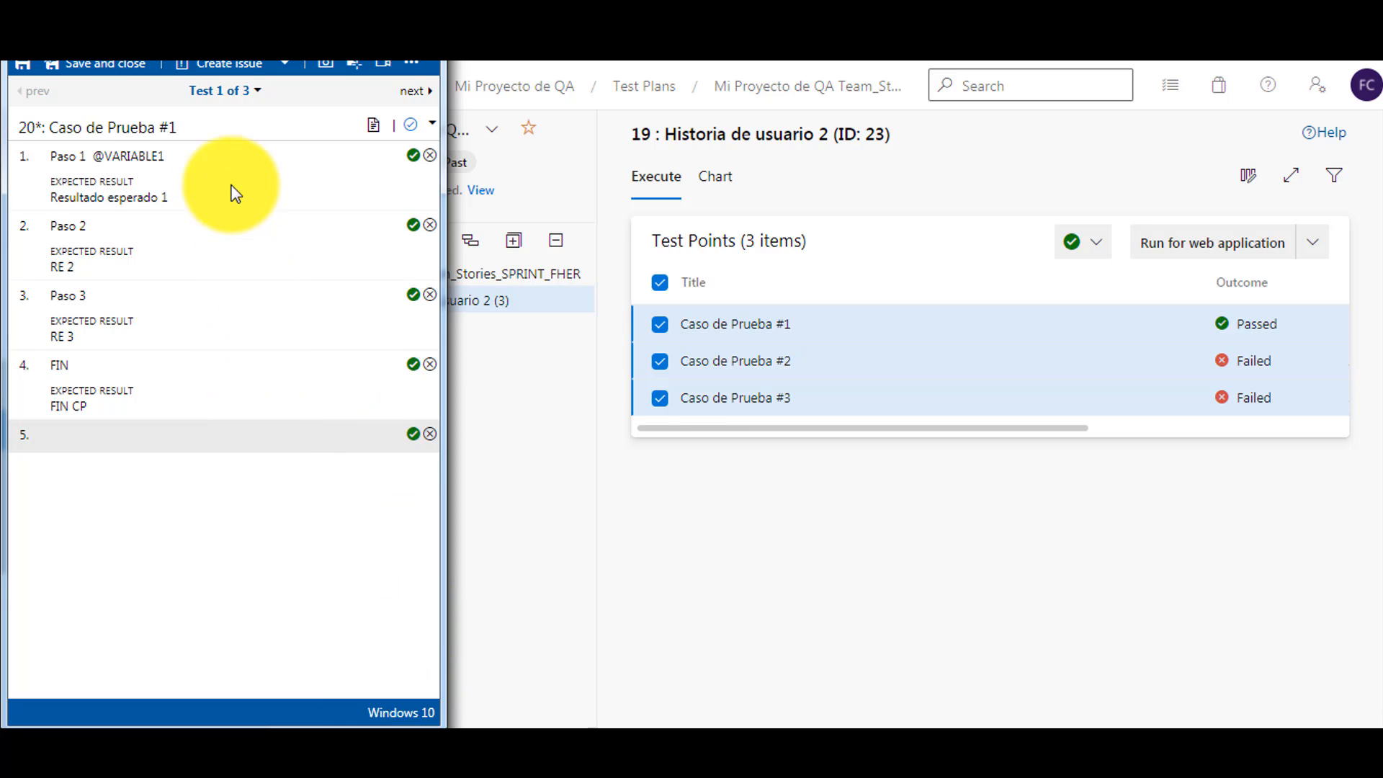
left_click(96, 78)
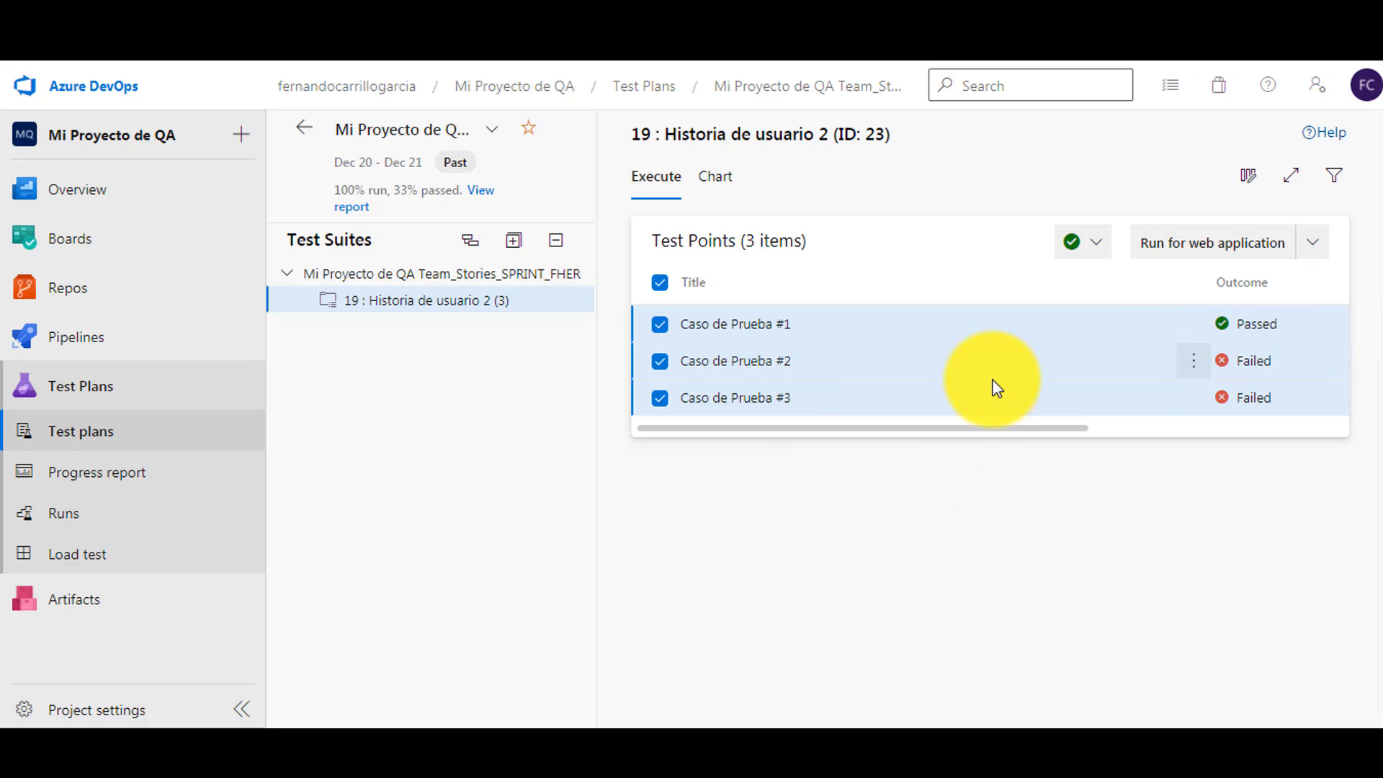
Run Caso de Prueba #2 on its own for web application, pass all its steps, and save and close the run.
left_click(1268, 363)
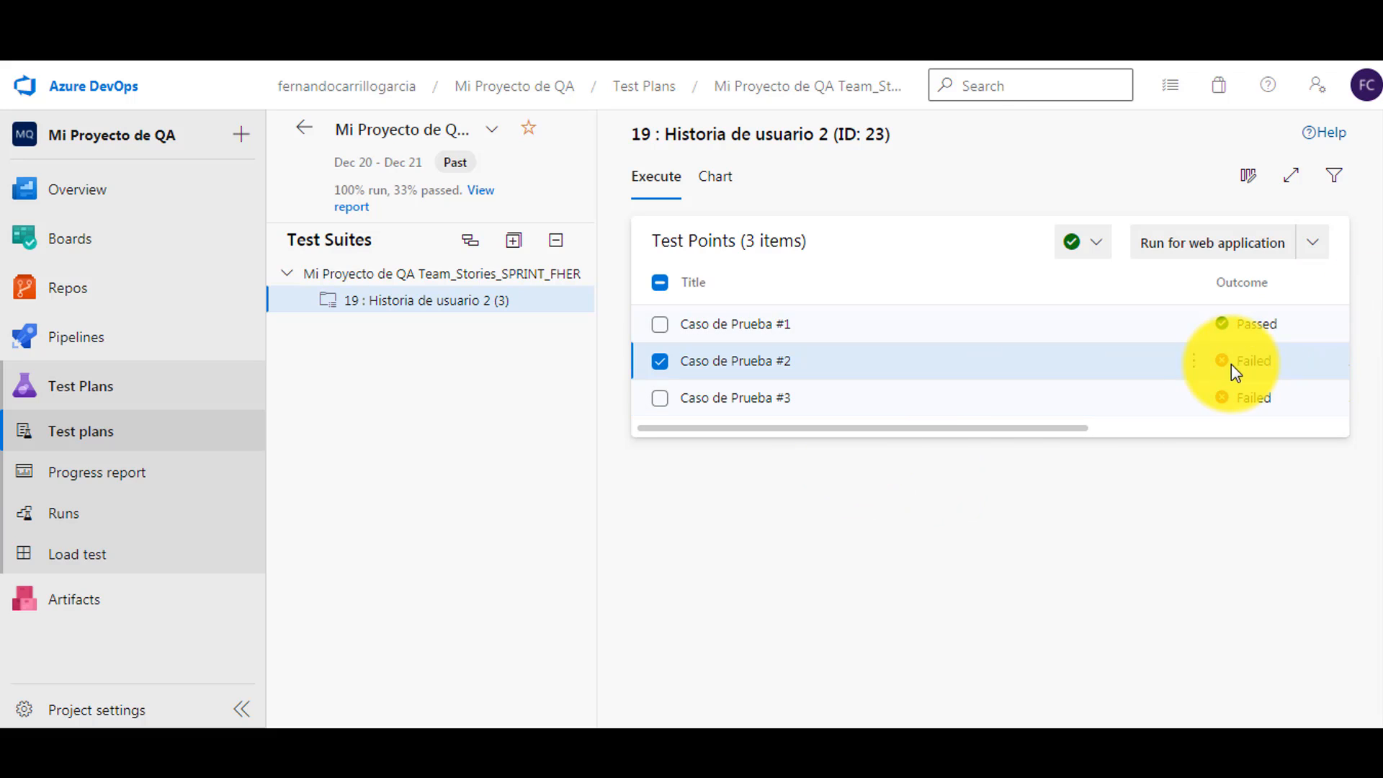
left_click(1194, 362)
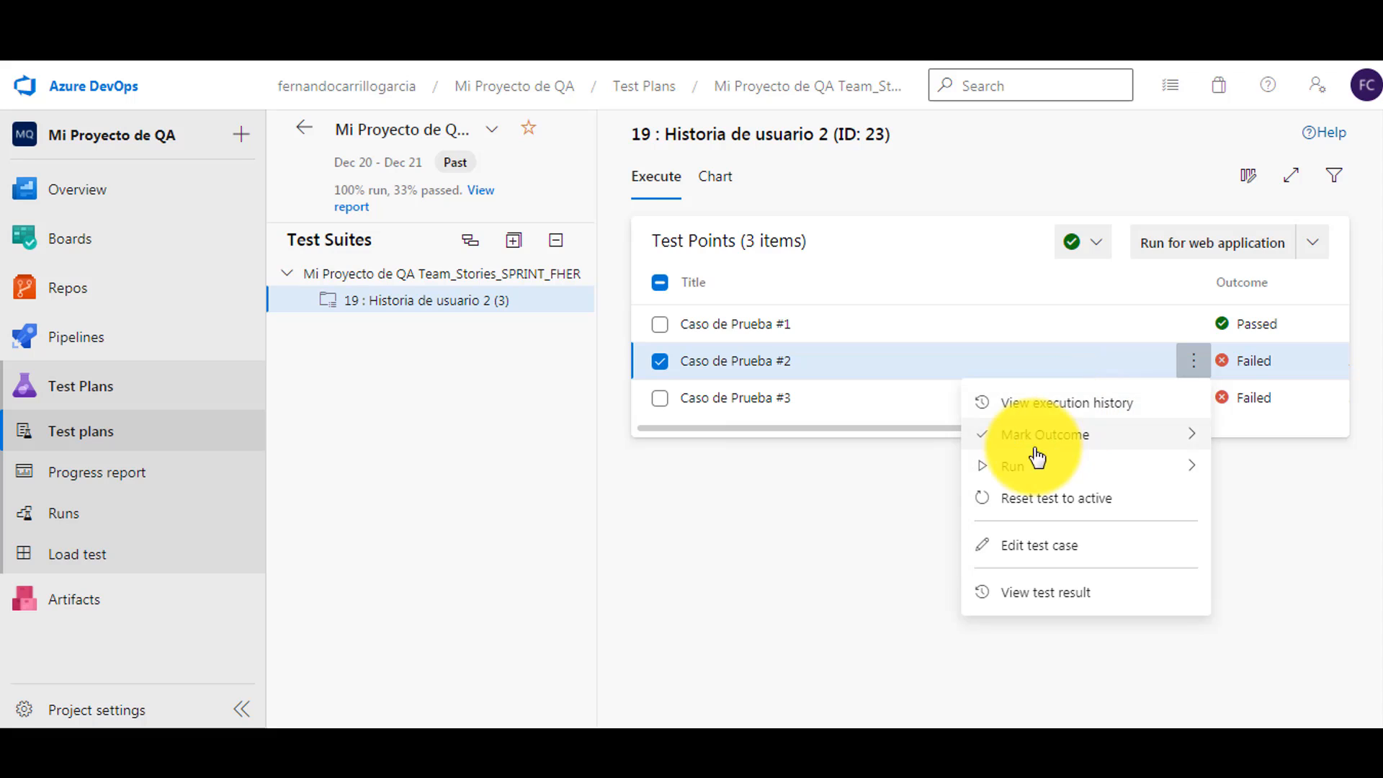
mouse_move(1017, 474)
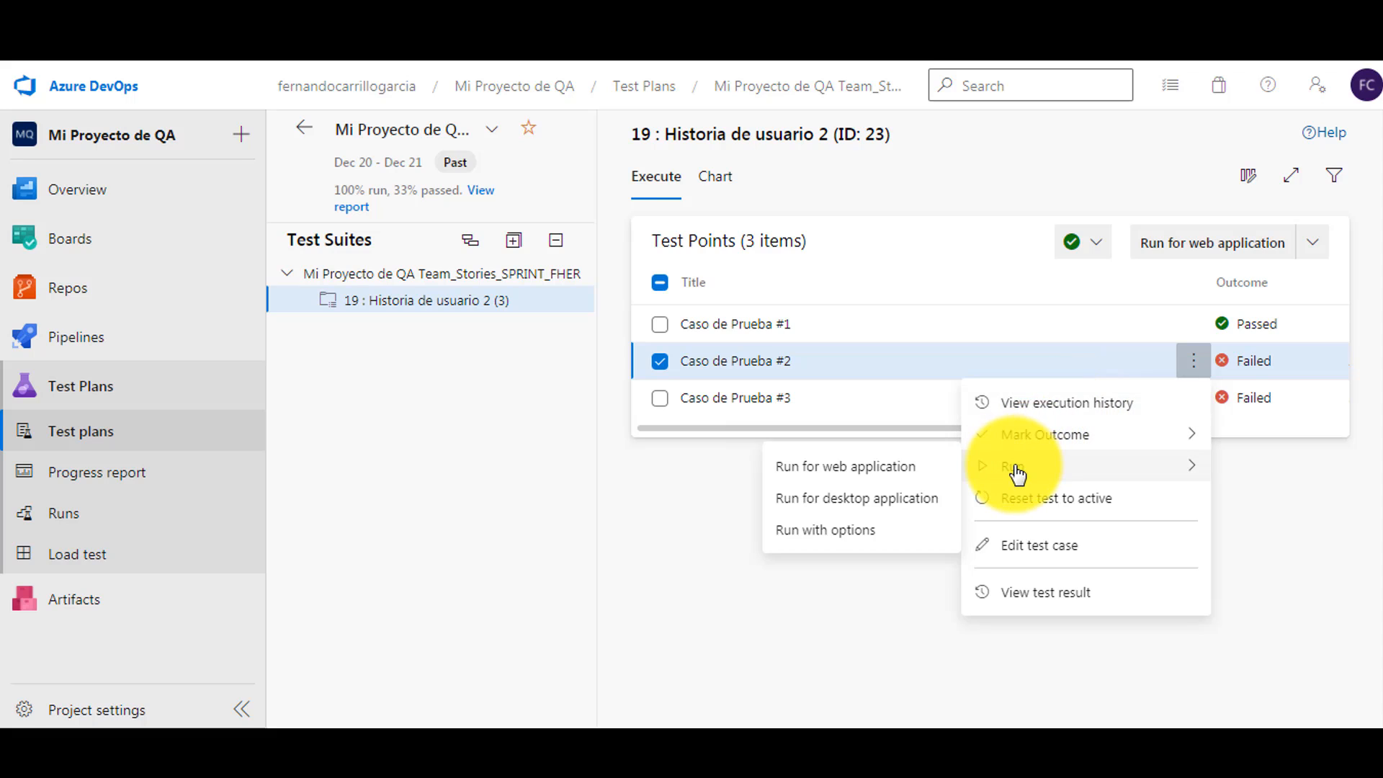
left_click(865, 468)
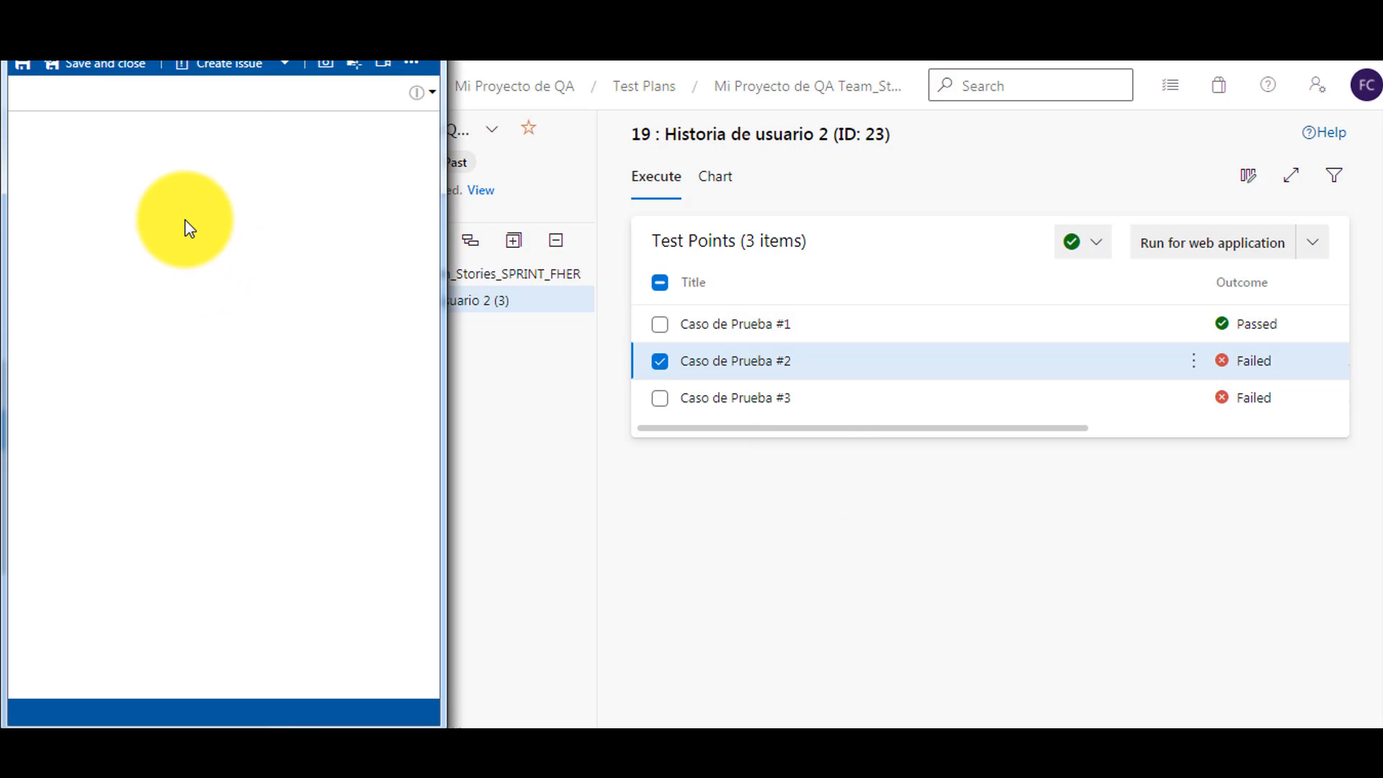
left_click(413, 125)
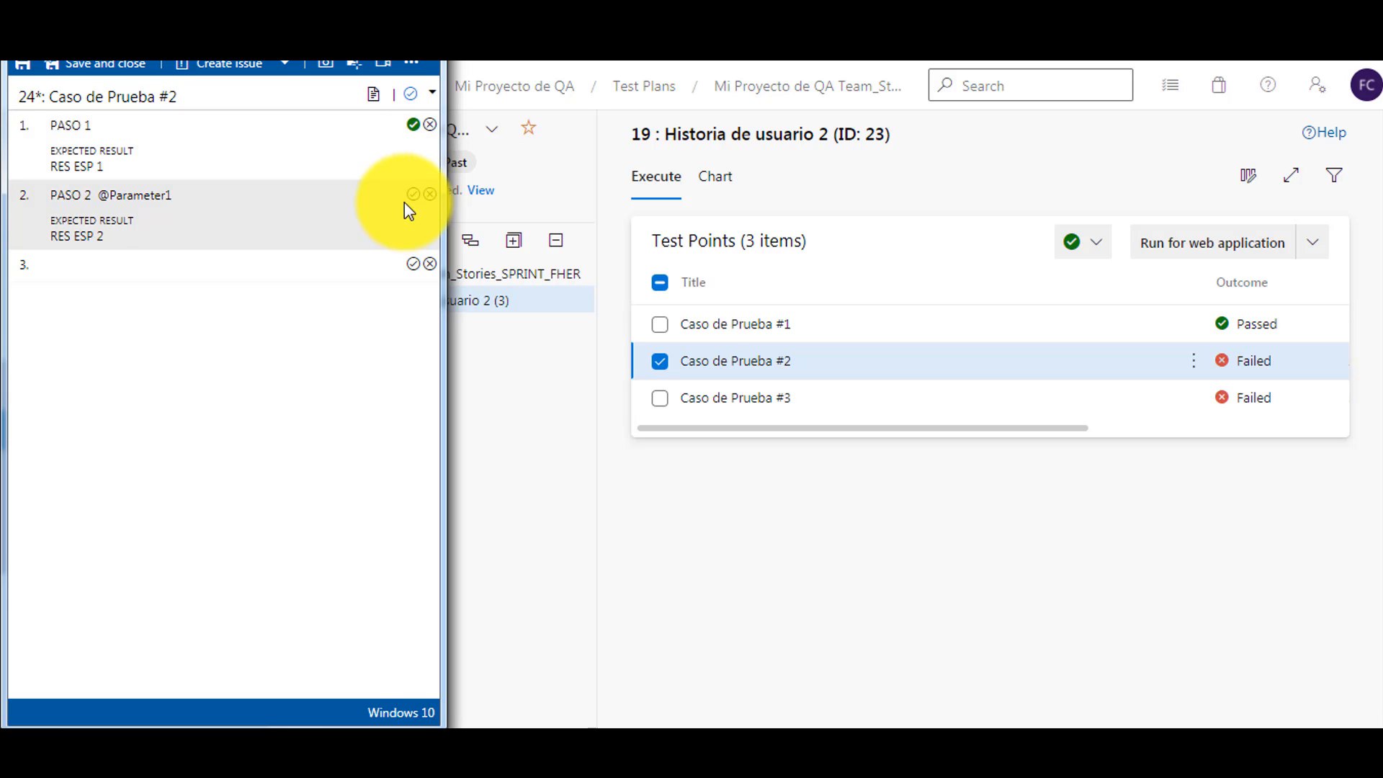
left_click(413, 194)
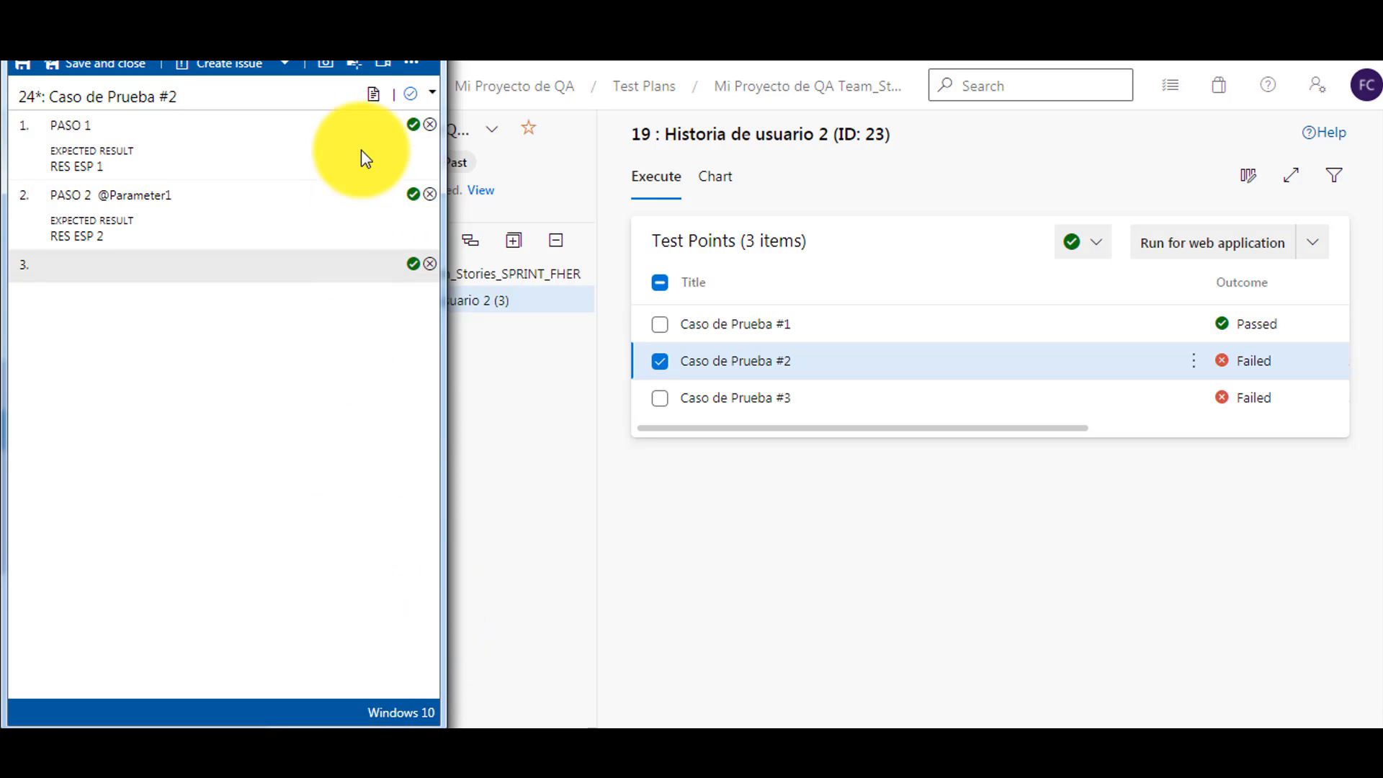
left_click(108, 63)
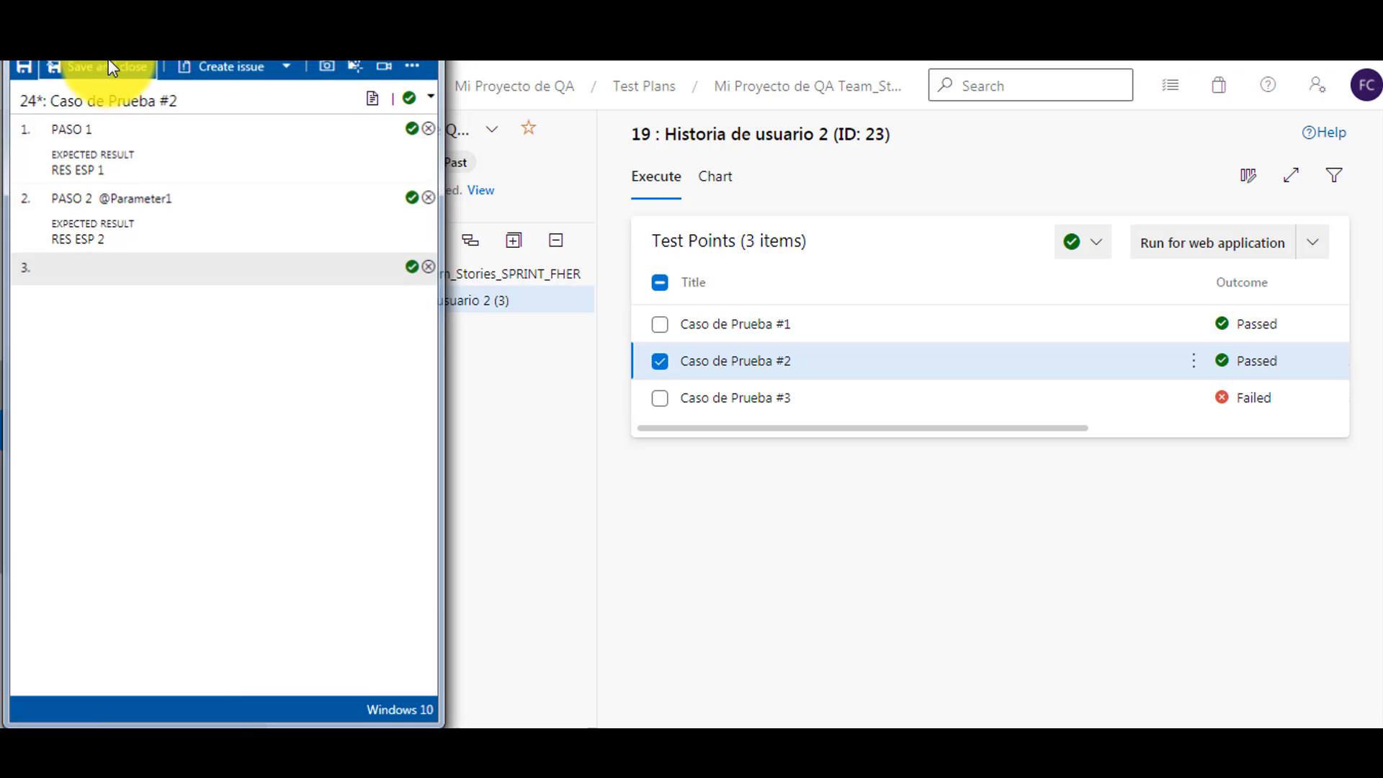
Run Caso de Prueba #3 on its own for web application, pass both its steps, and save and close the run.
left_click(1194, 398)
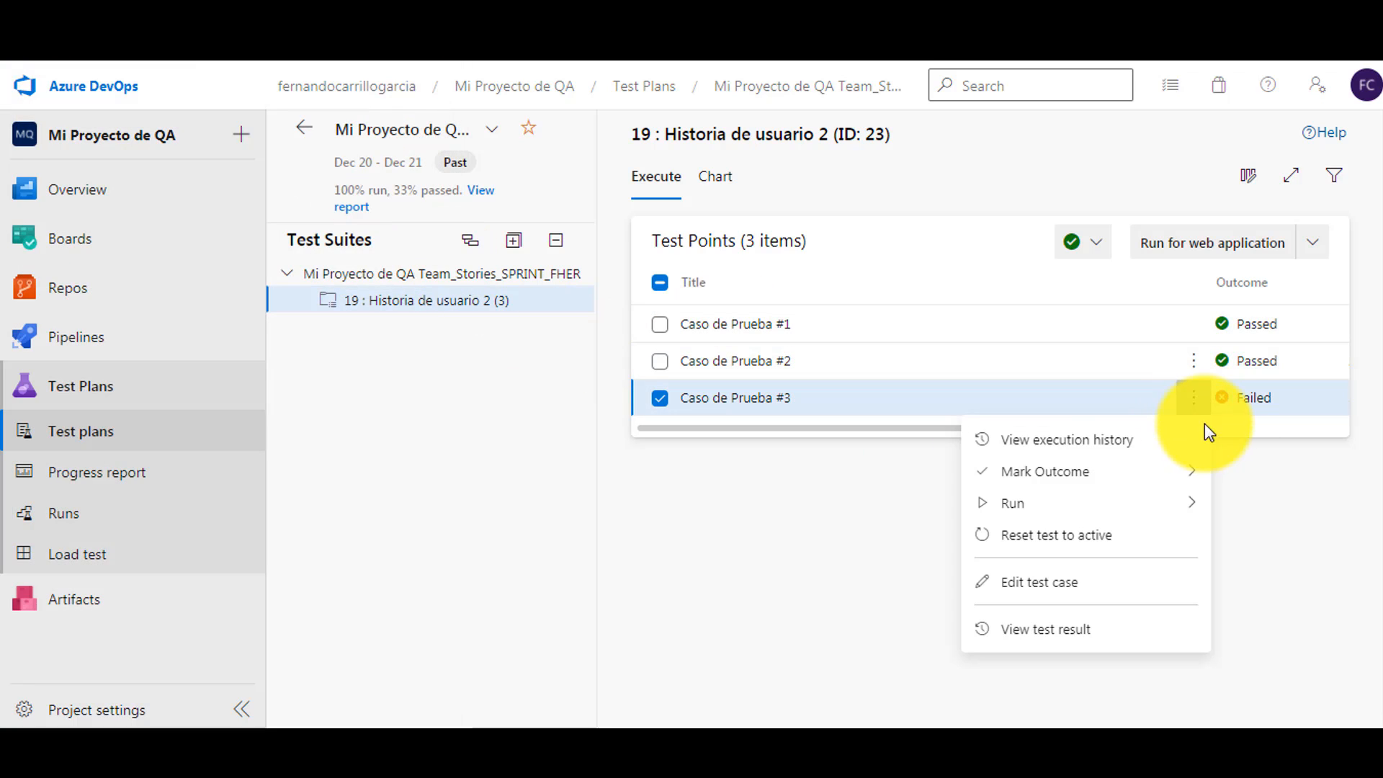
mouse_move(1045, 508)
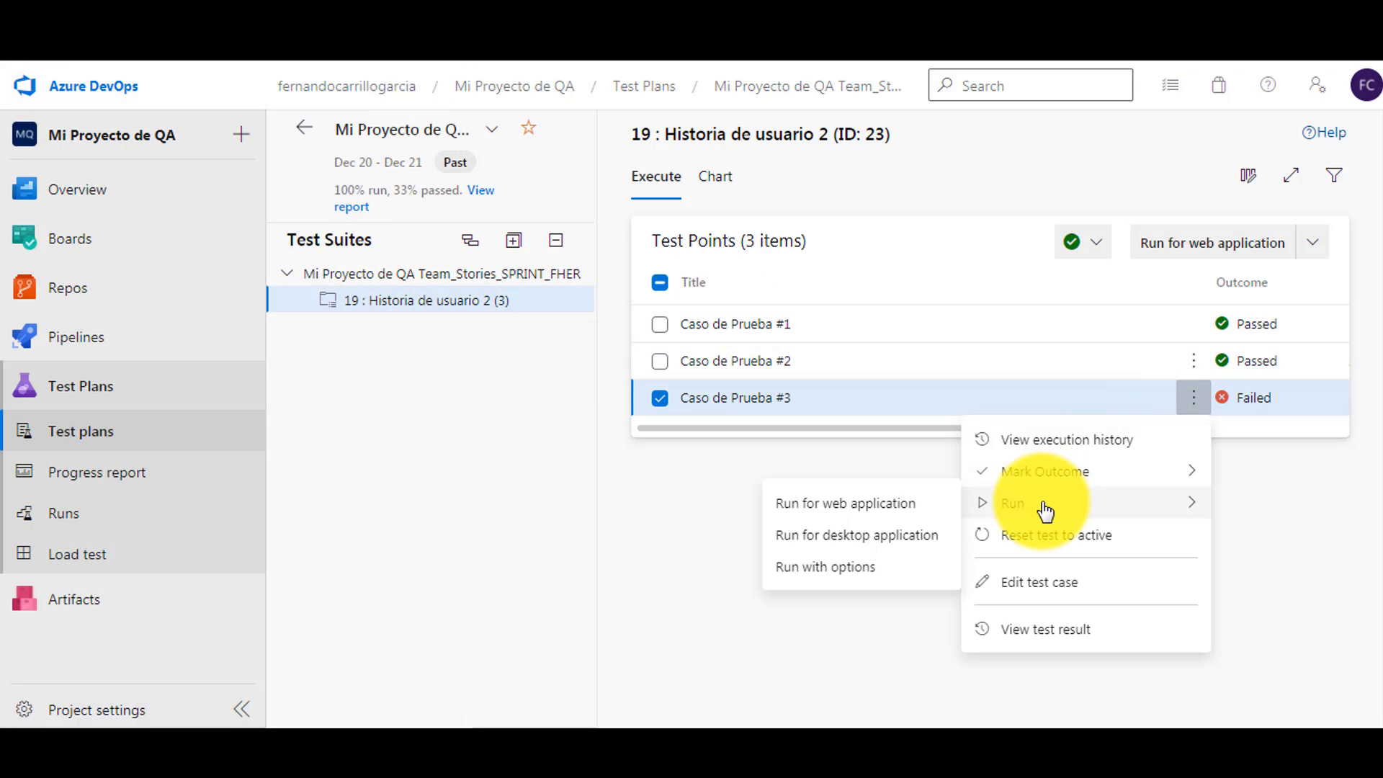
left_click(857, 504)
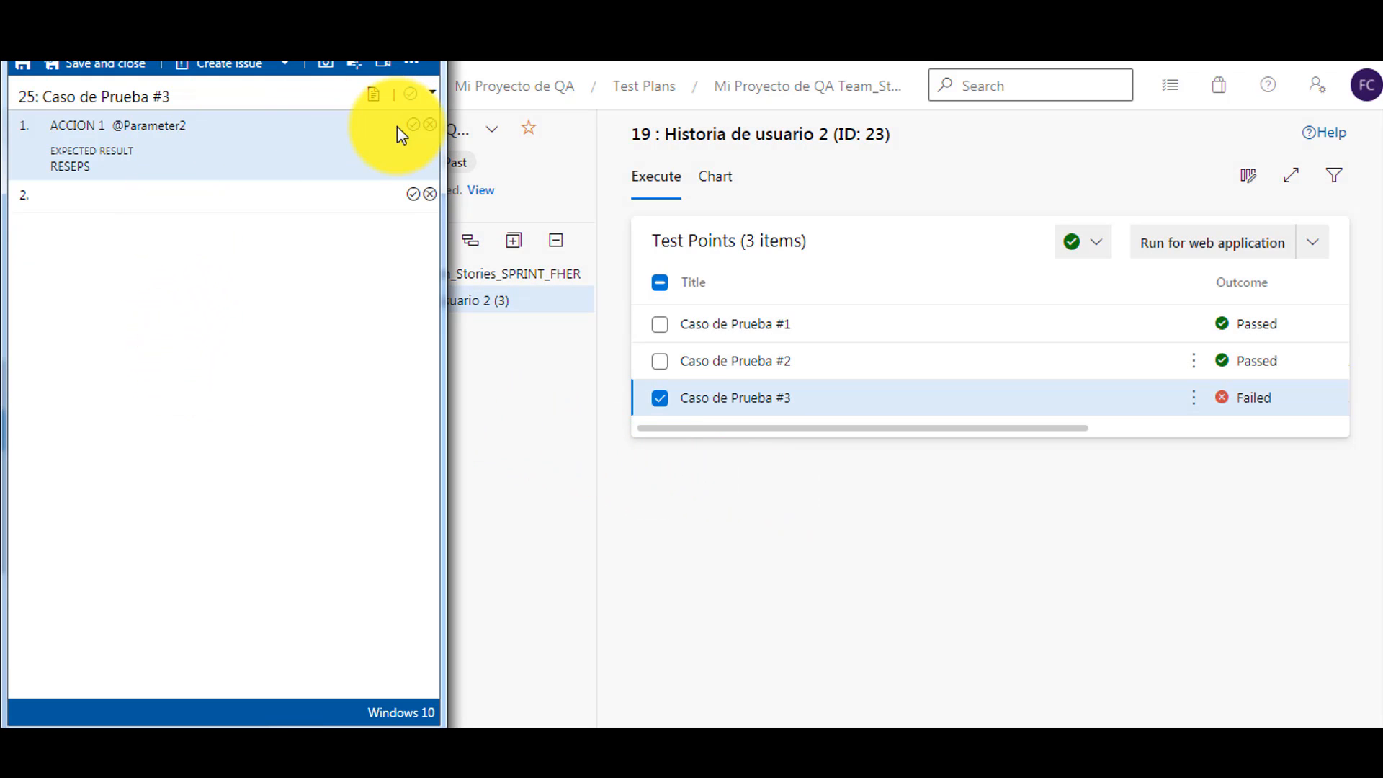
left_click(413, 125)
left_click(413, 193)
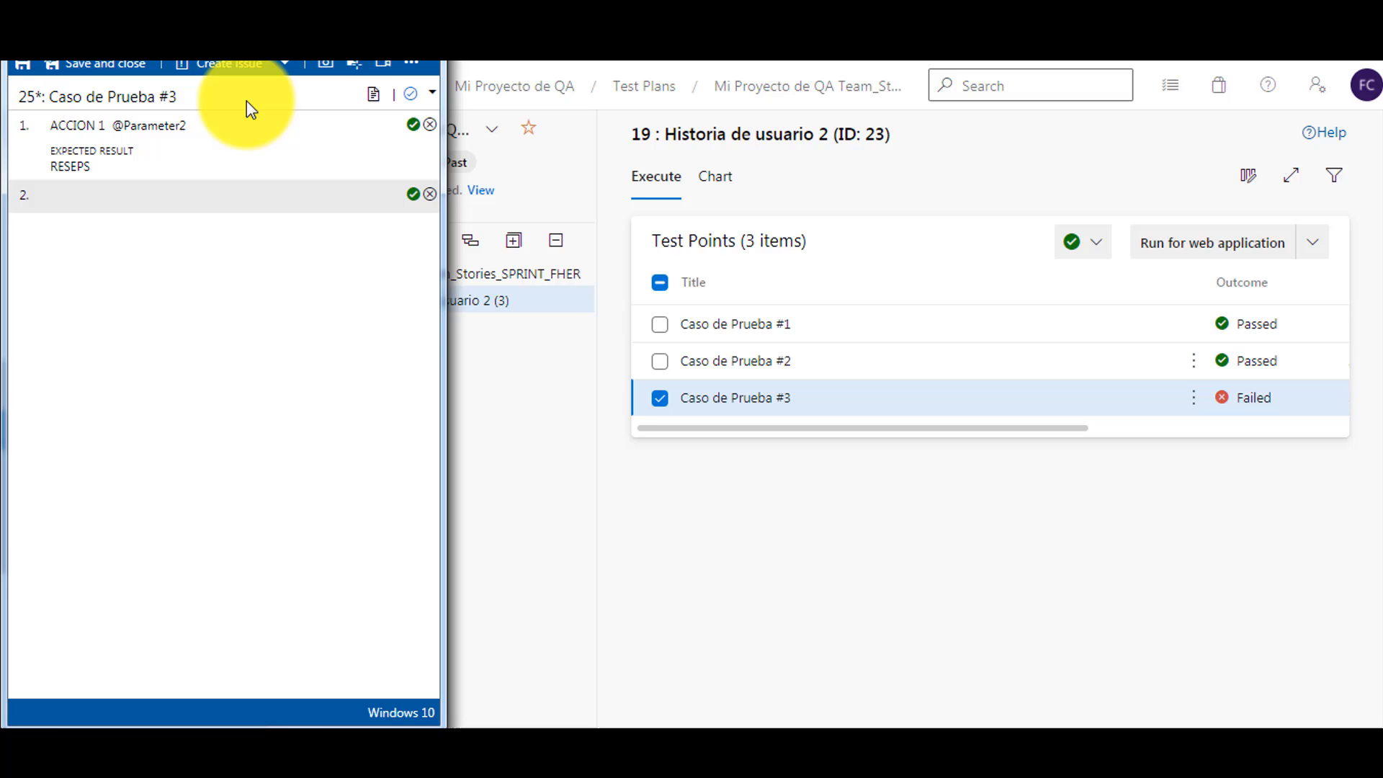
left_click(137, 64)
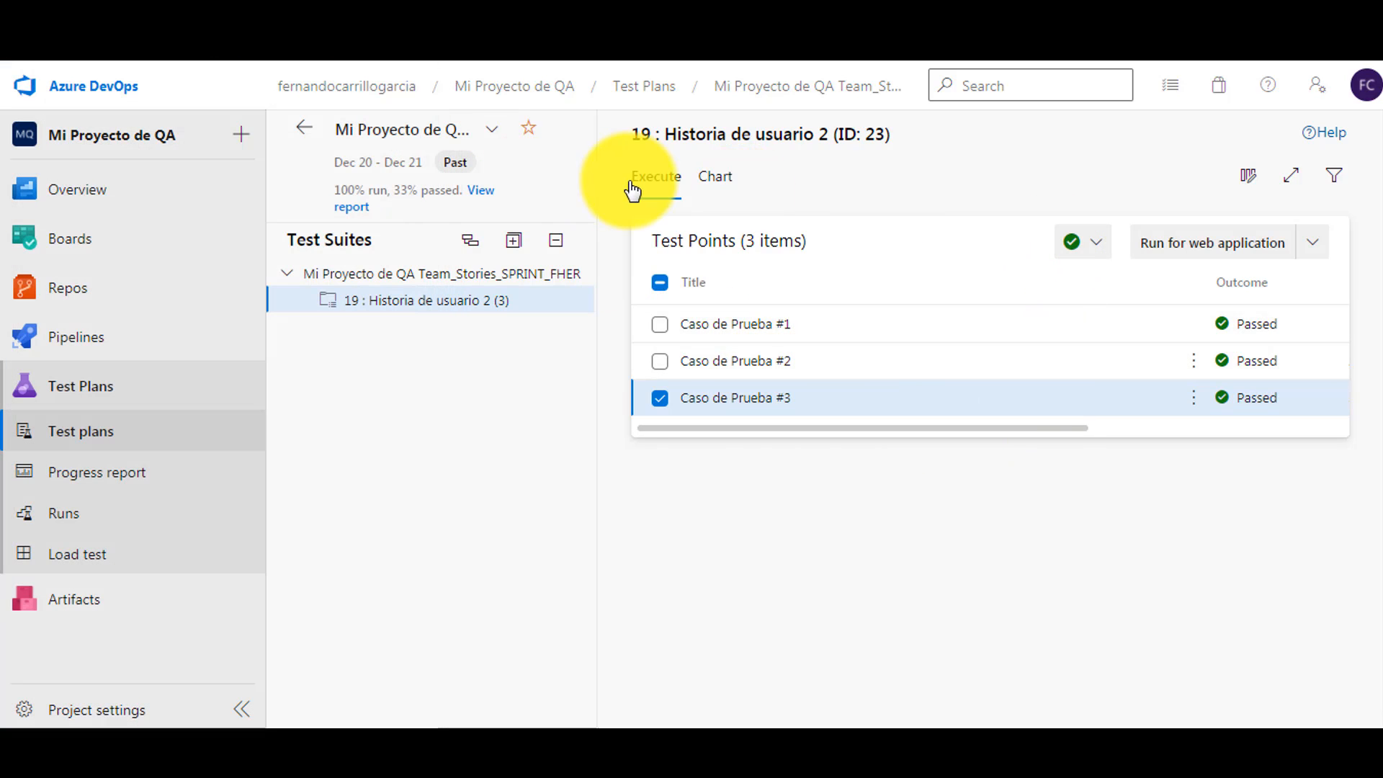
Create a test result bar chart grouped by Outcome for the Historia de usuario 2 suite.
left_click(729, 182)
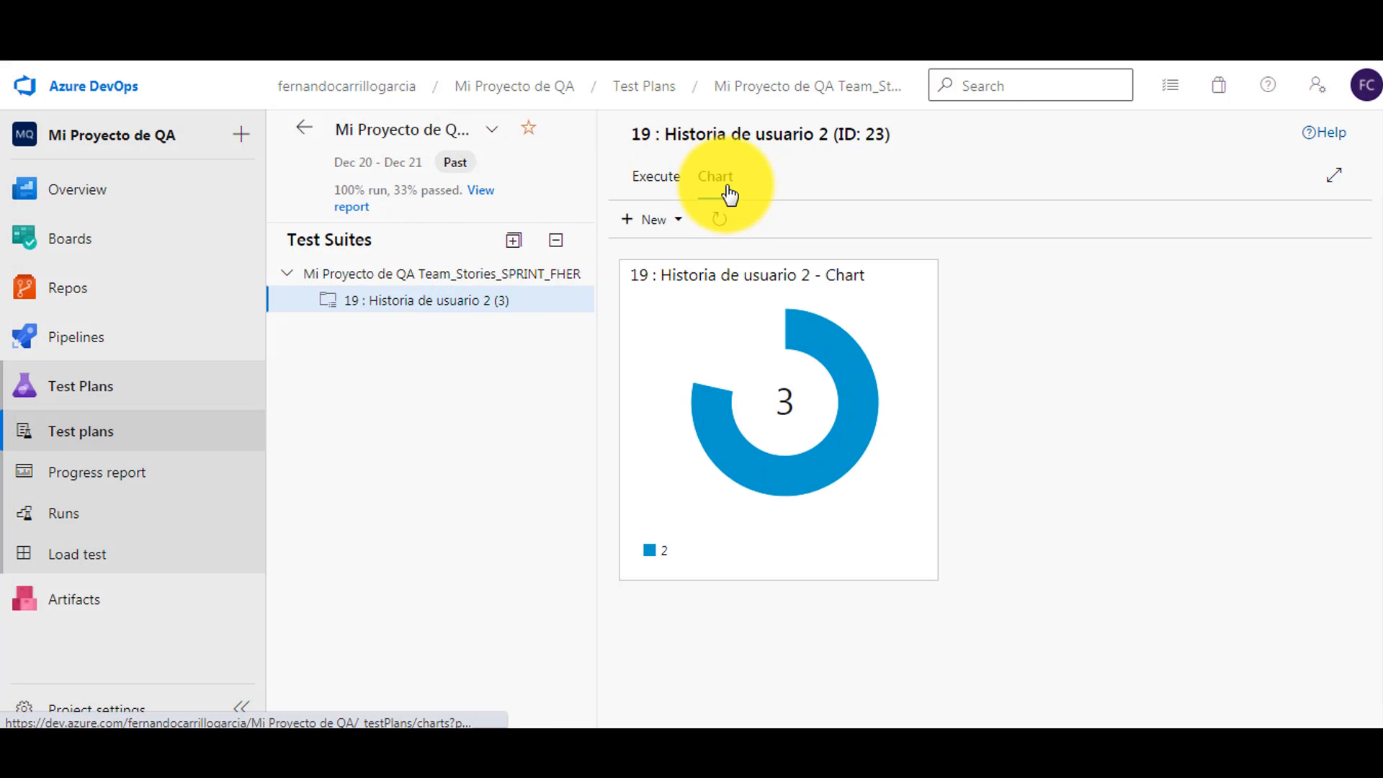
mouse_move(763, 333)
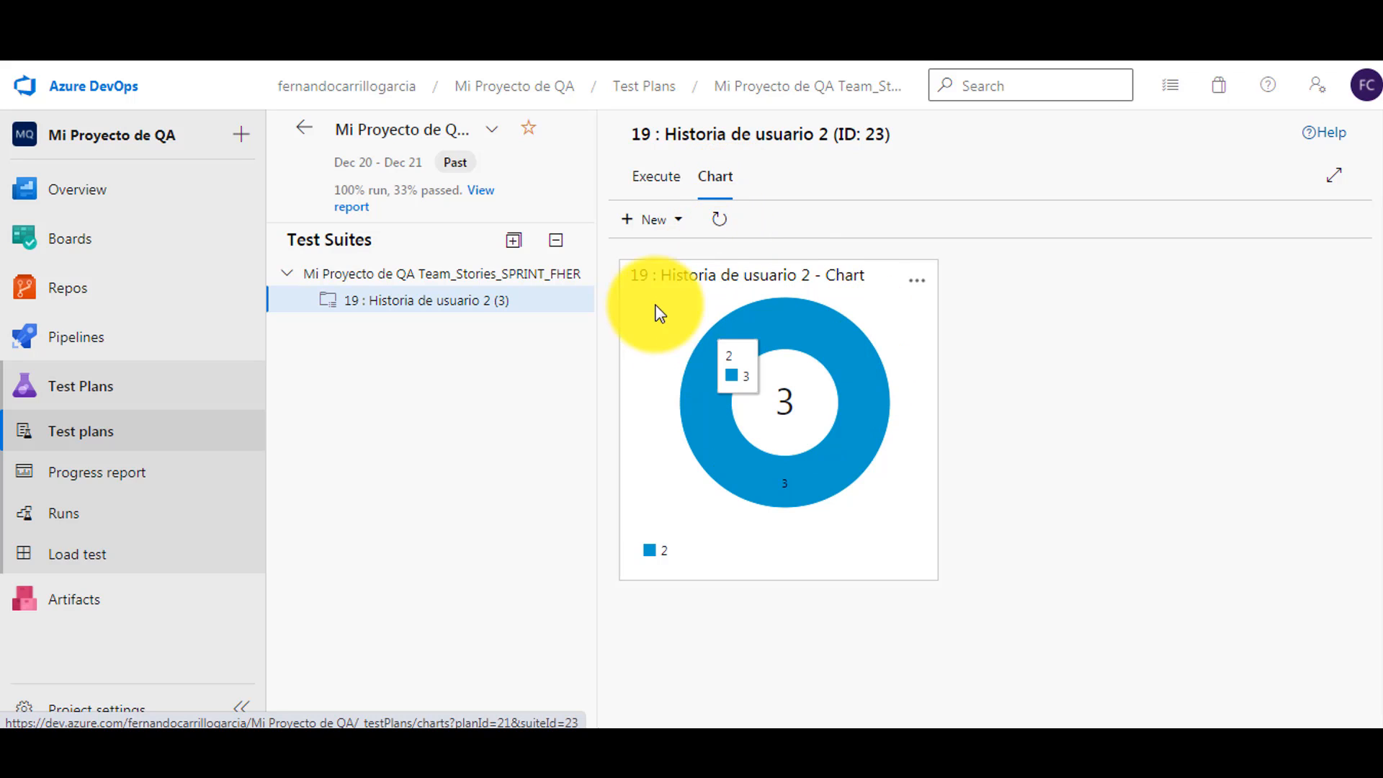
left_click(656, 220)
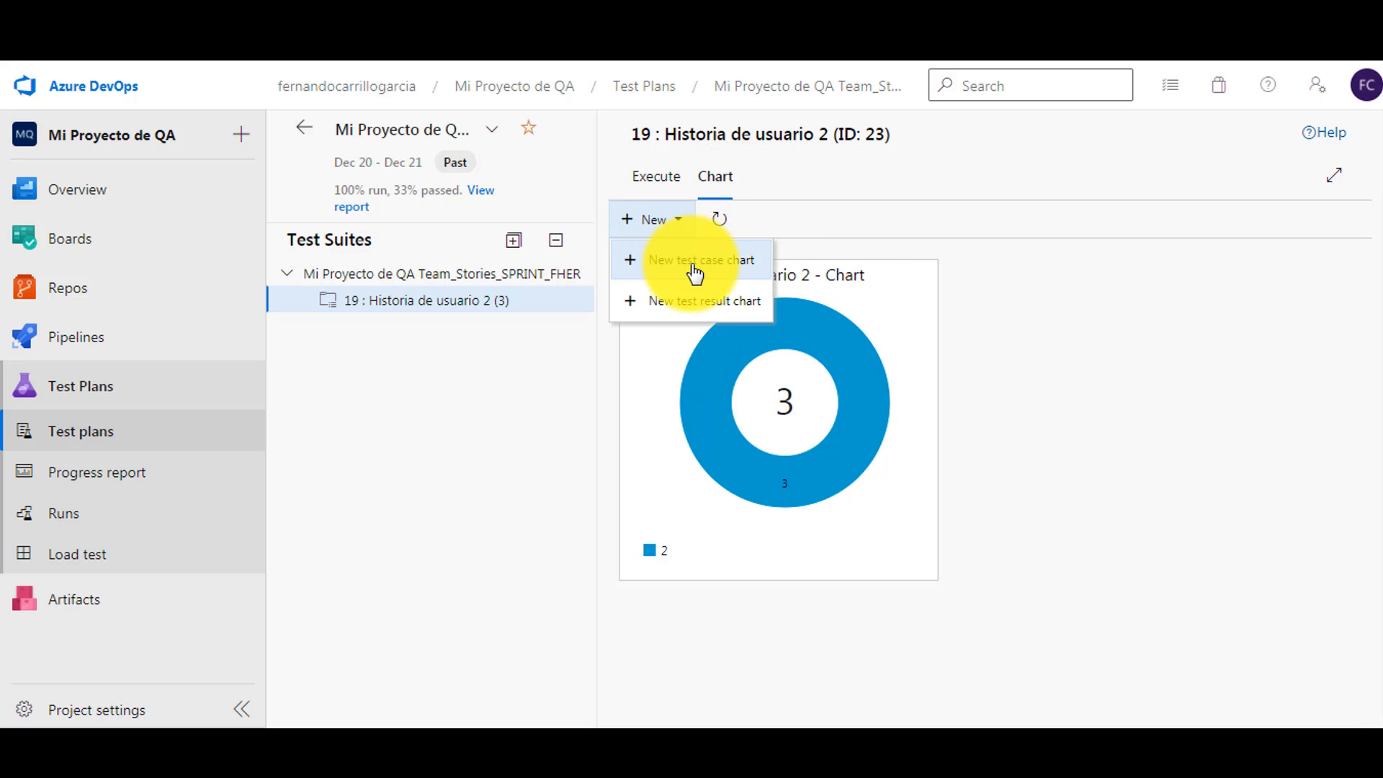
left_click(694, 299)
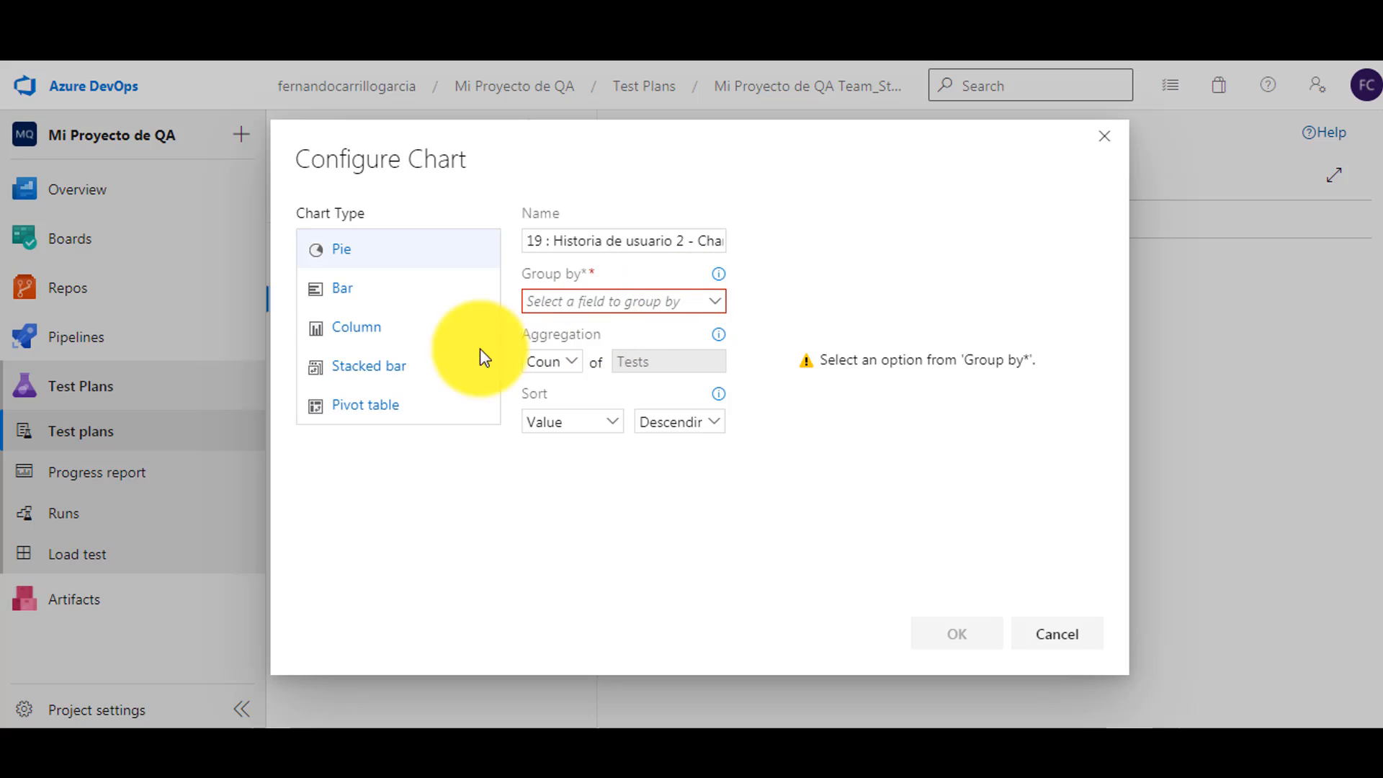
left_click(353, 291)
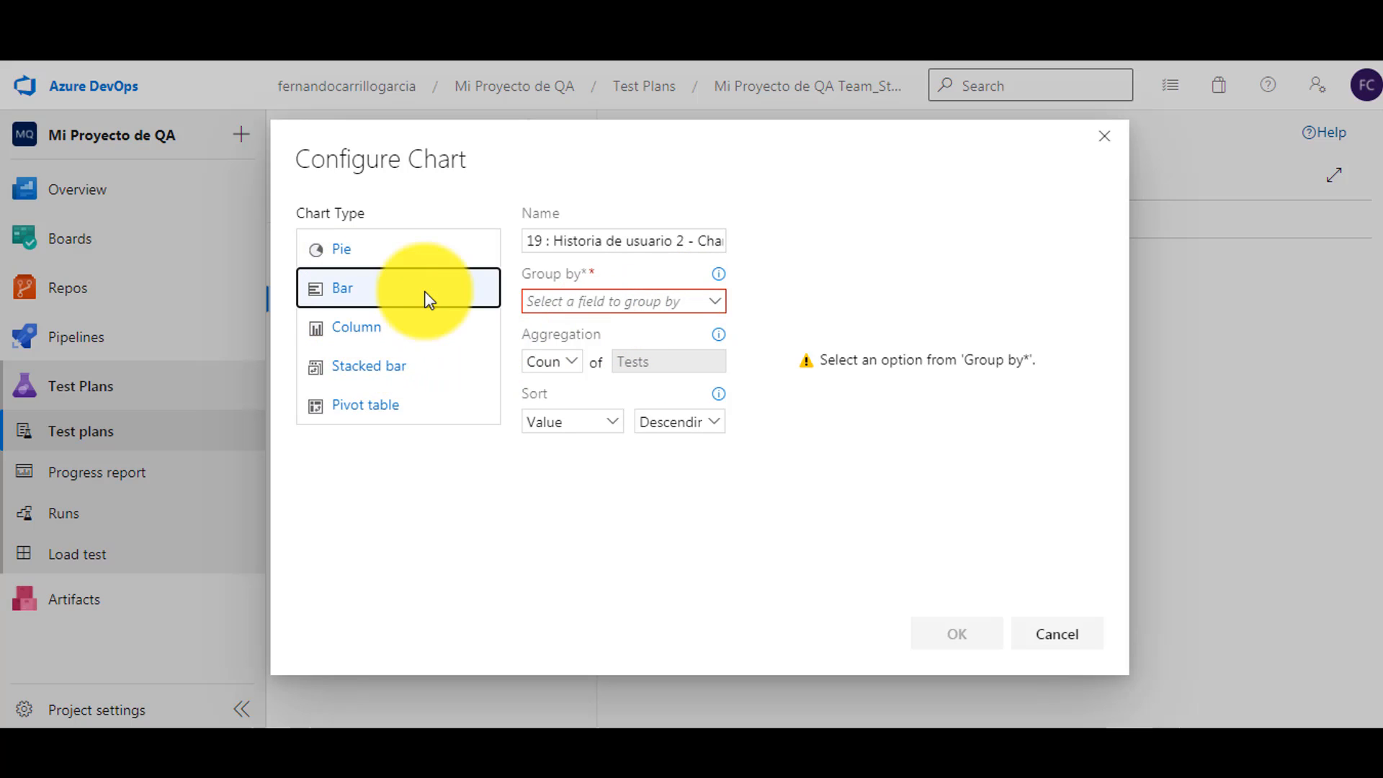
left_click(638, 301)
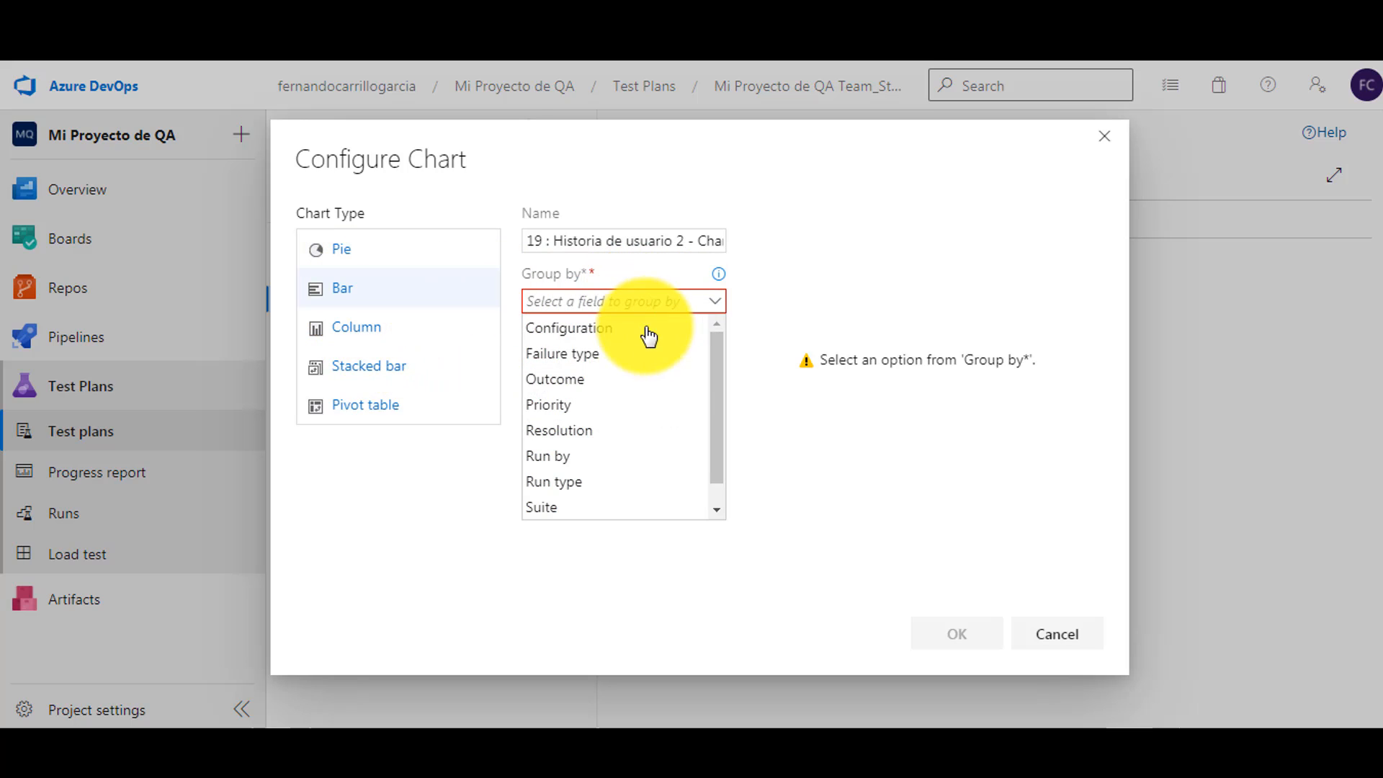
left_click(571, 379)
left_click(965, 629)
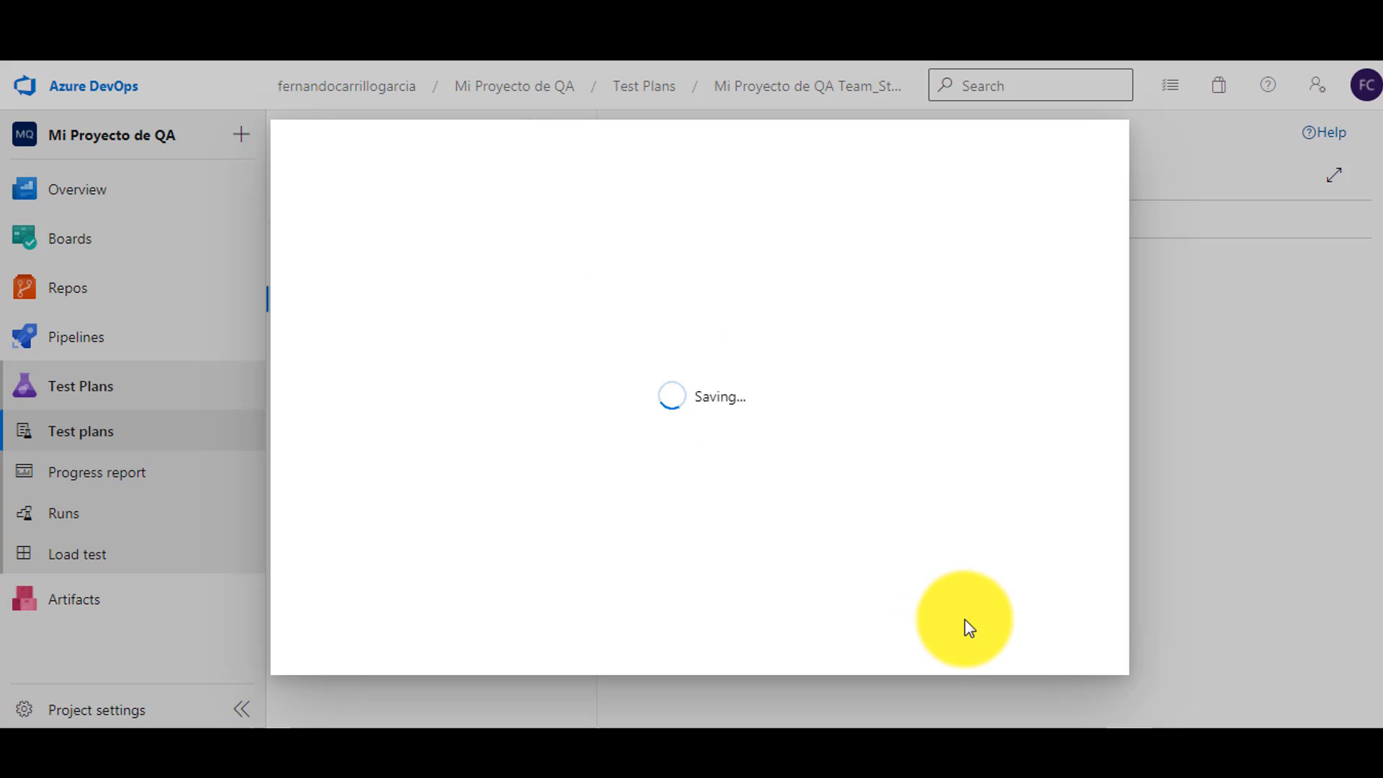
mouse_move(1049, 429)
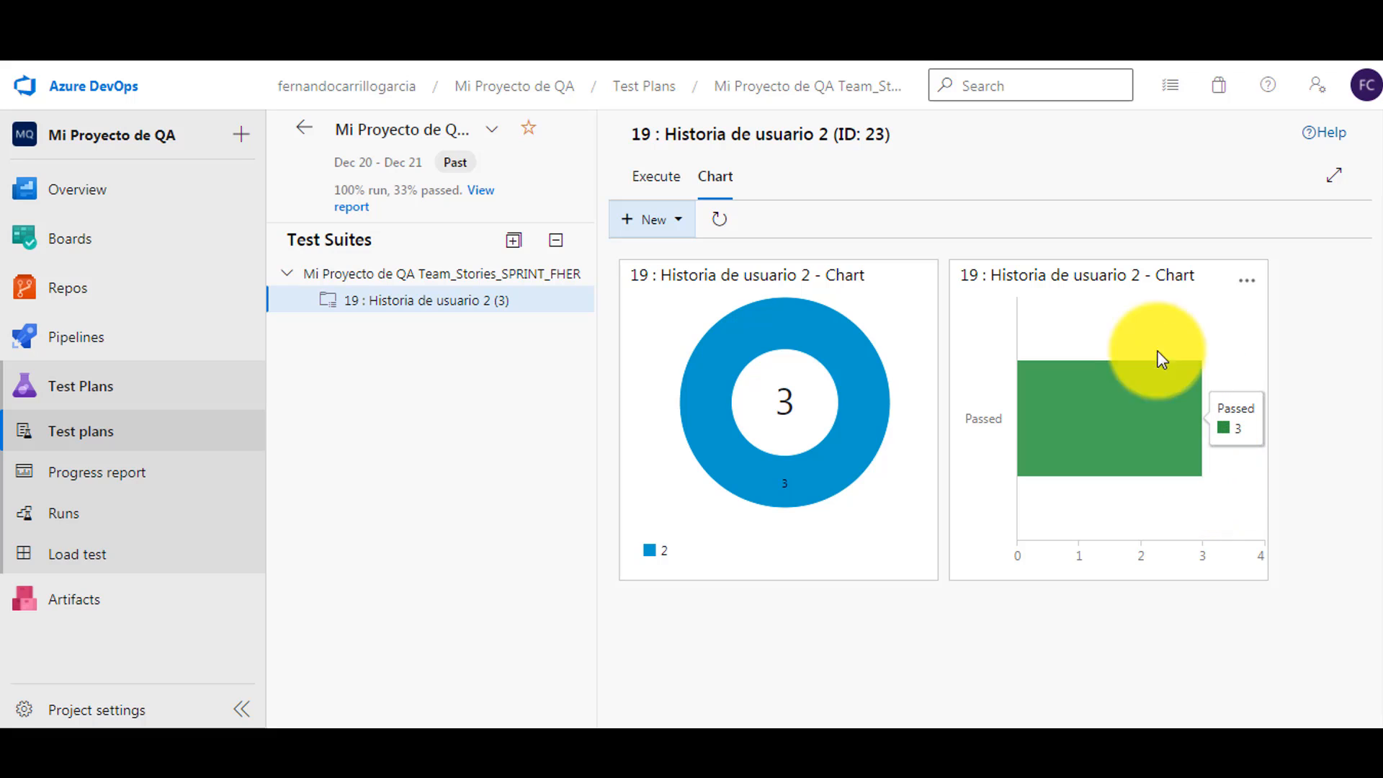
mouse_move(808, 314)
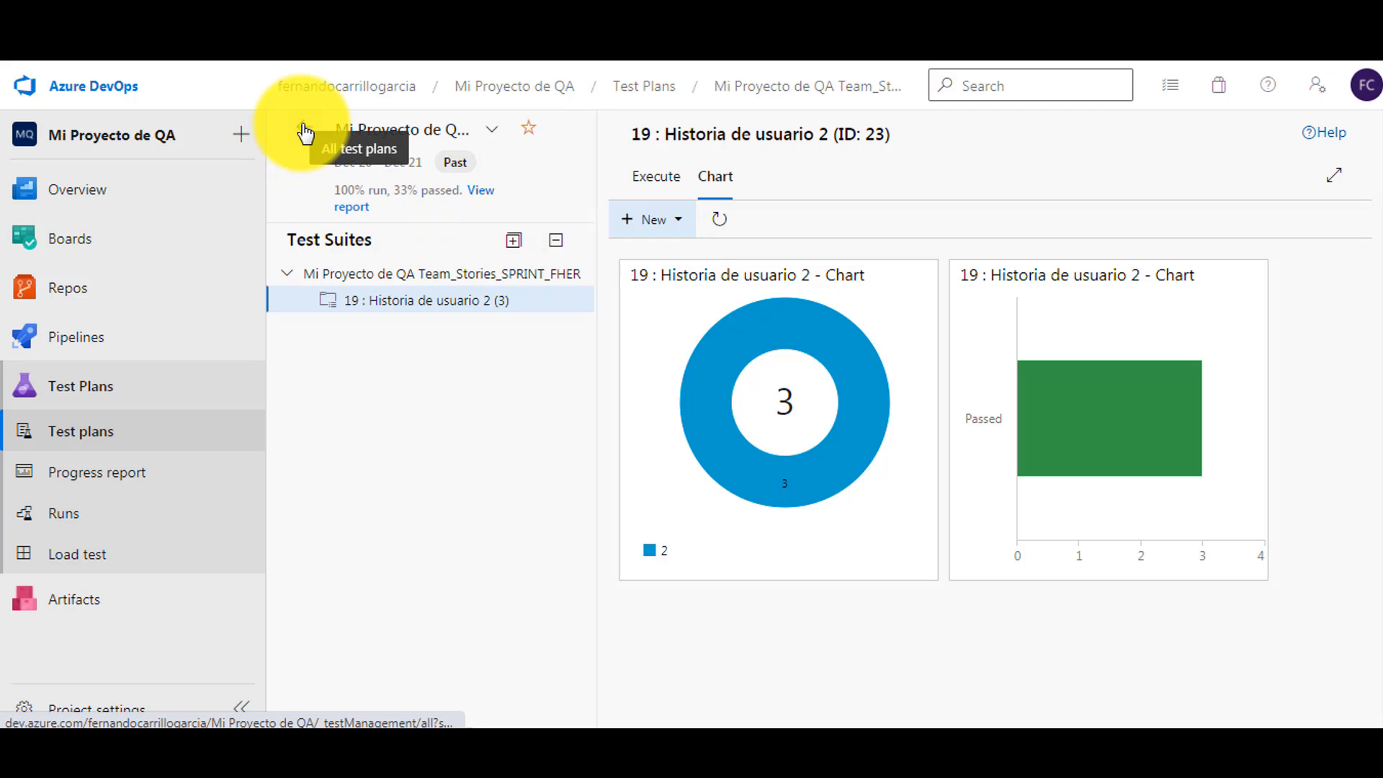
Examine the summary, outcome trend and details in the test plan's progress report, and open the test runs page.
left_click(117, 480)
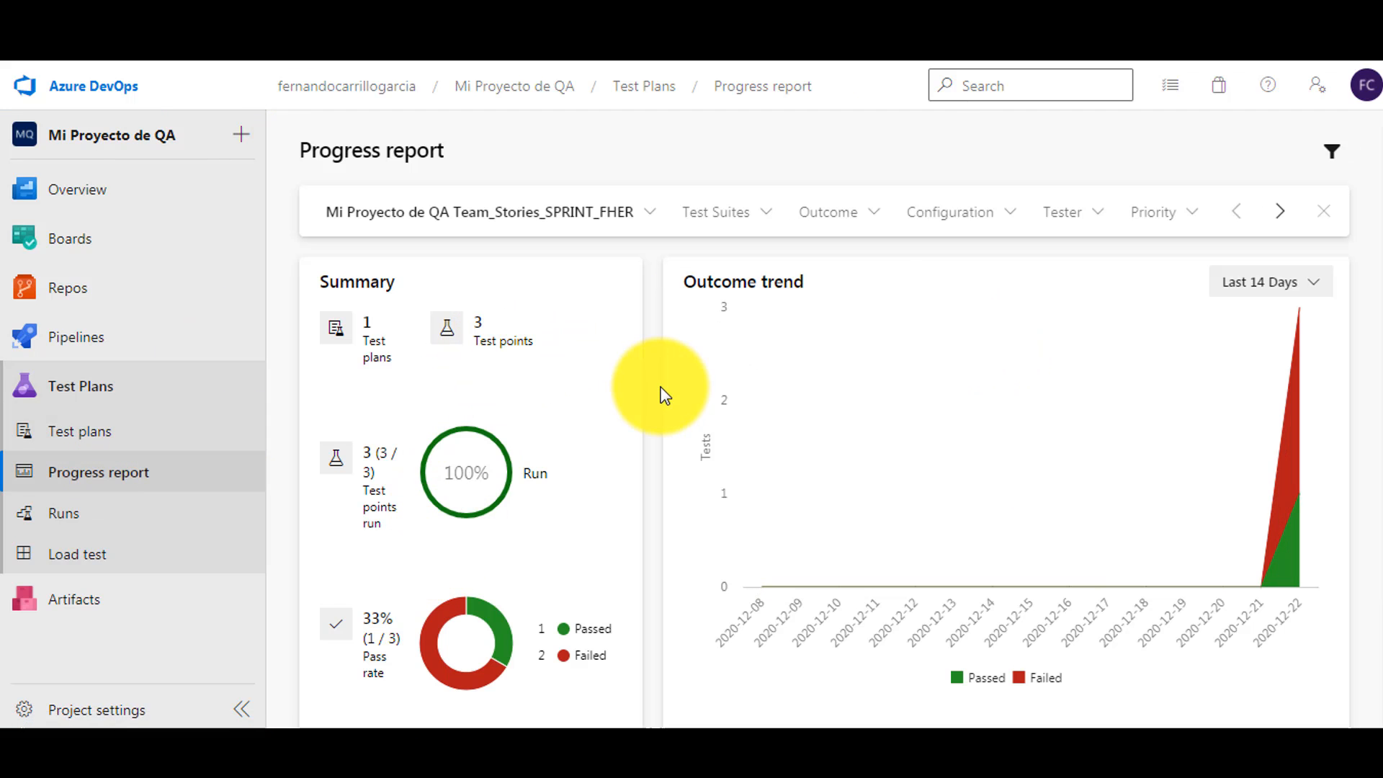
scroll(653, 385, "down", 1)
scroll(650, 387, "up", 1)
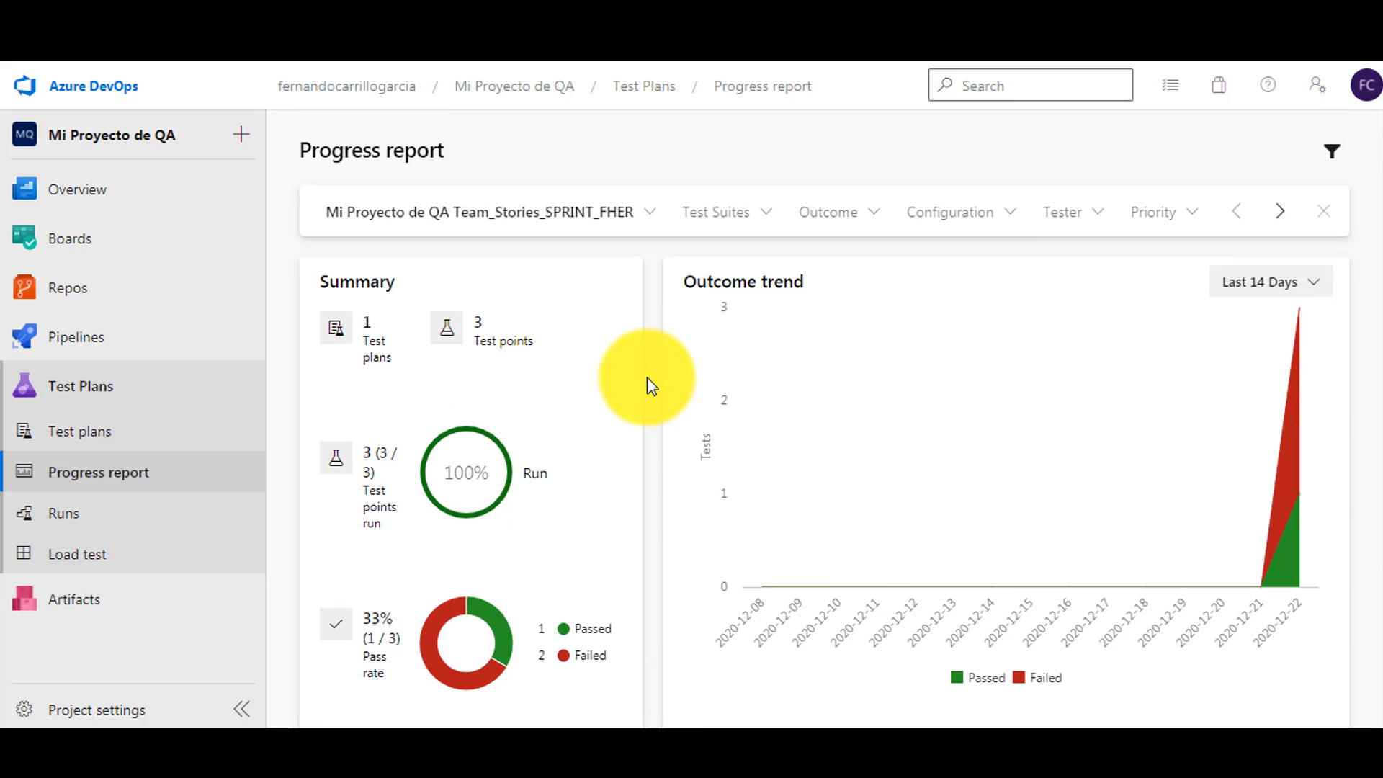
scroll(647, 377, "down", 2)
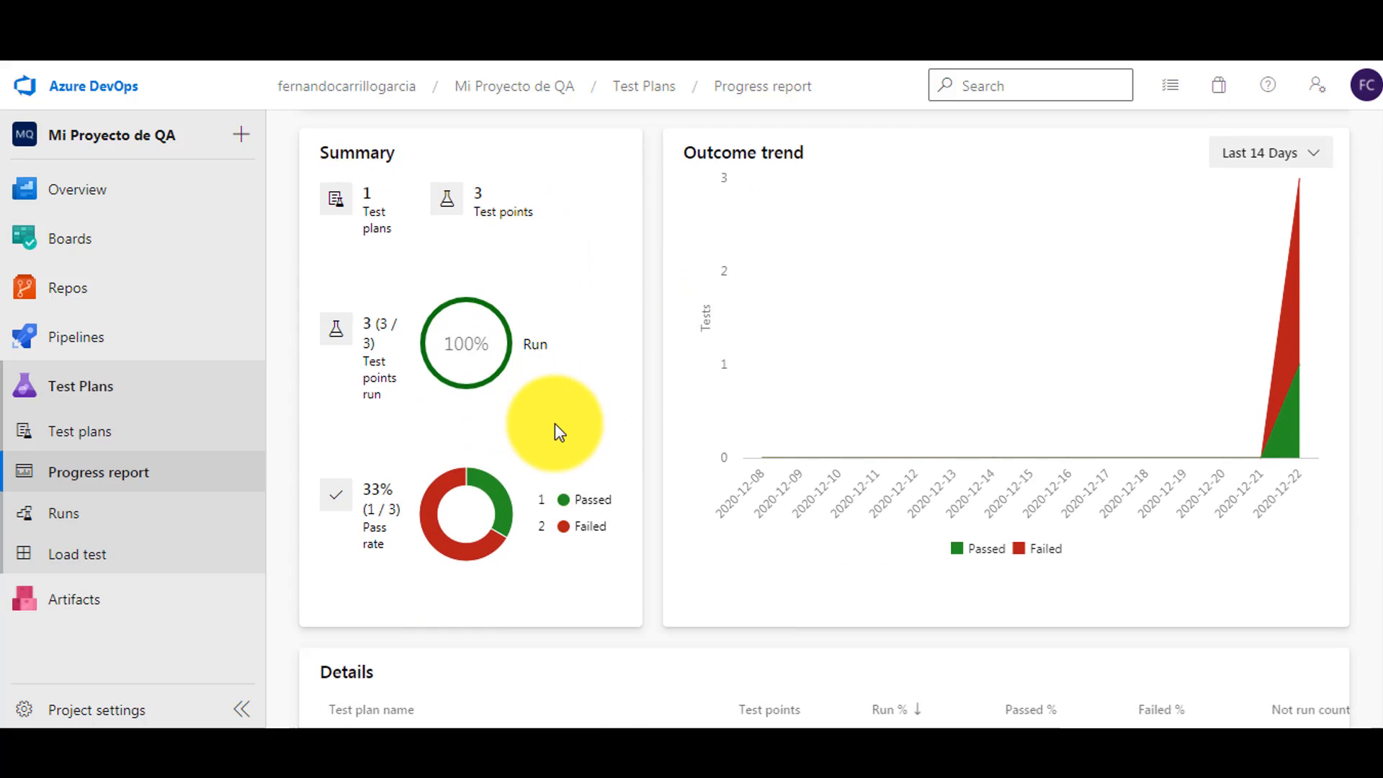
scroll(554, 425, "down", 1)
left_click(45, 530)
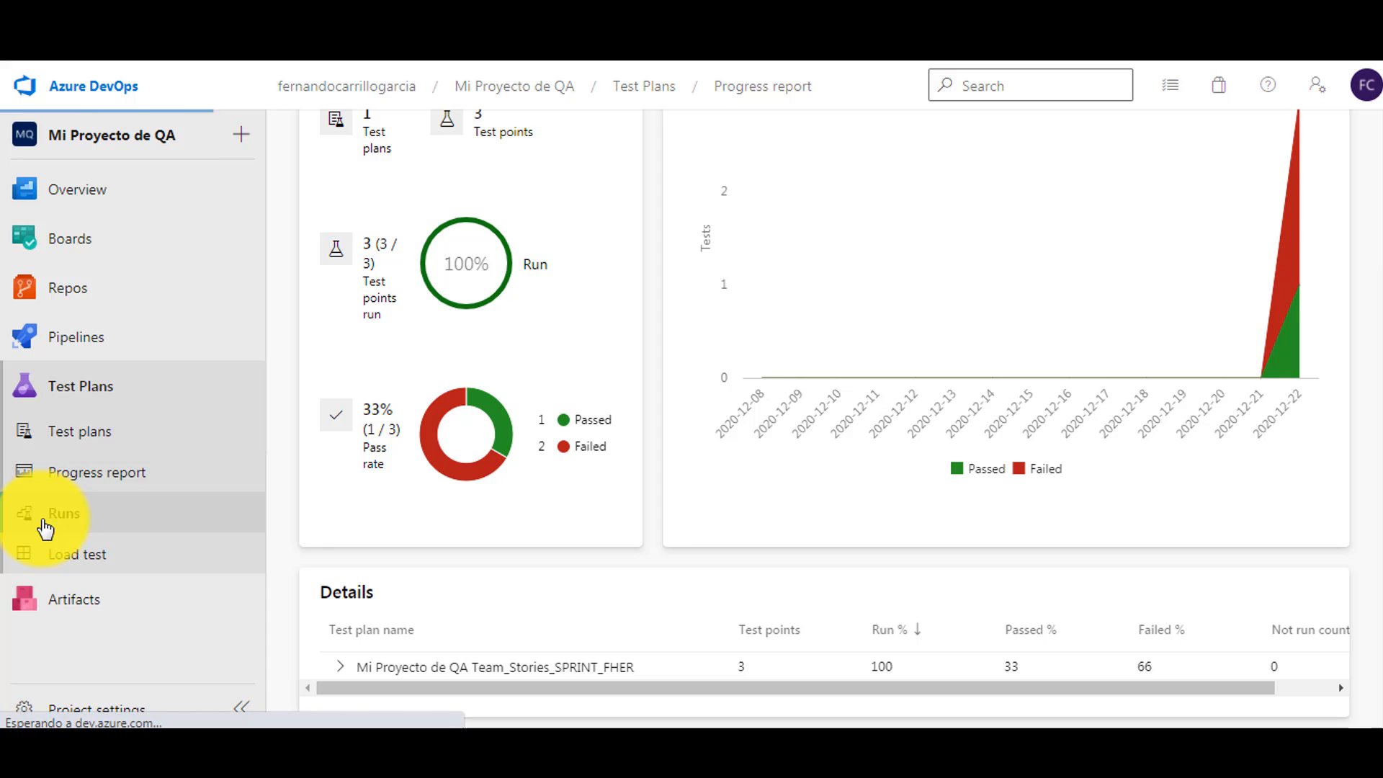